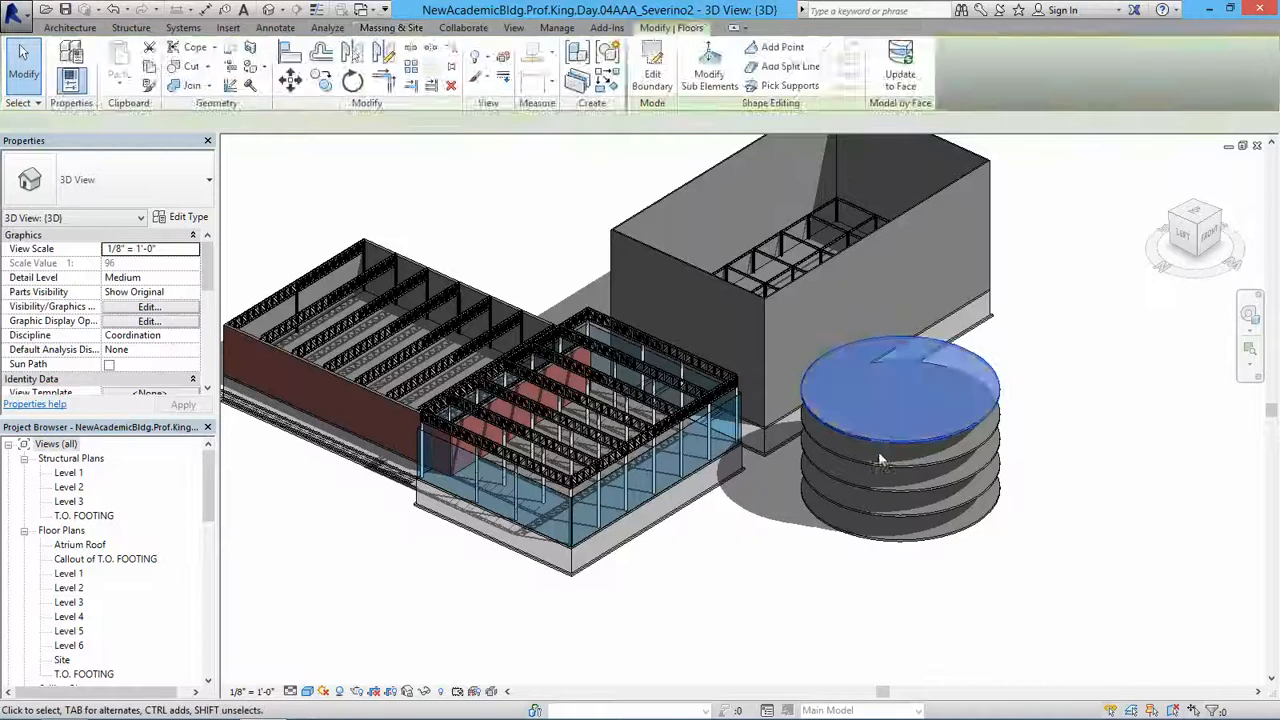
# Show the masses, then delete the cylindrical mass and its stack of circular floors beside the building
pyautogui.press('Escape')
pyautogui.click(95, 60)
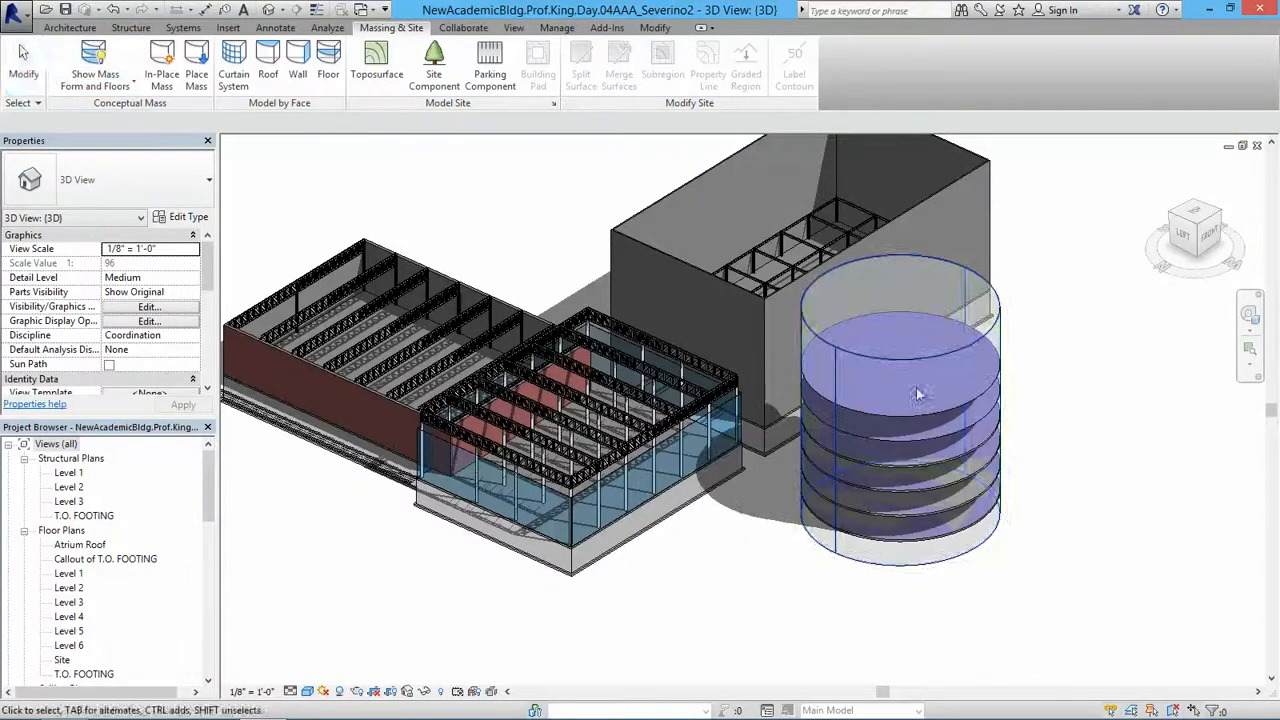
pyautogui.click(971, 340)
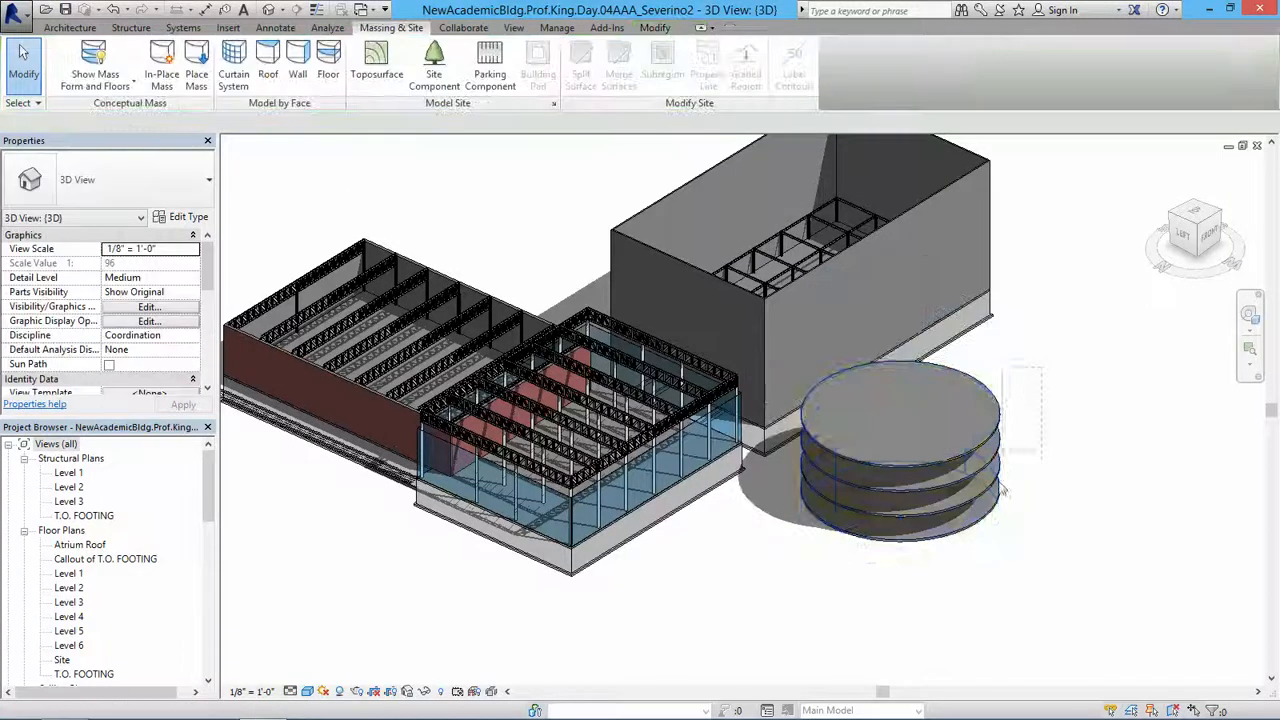
pyautogui.moveTo(1001, 486); pyautogui.dragTo(979, 540)
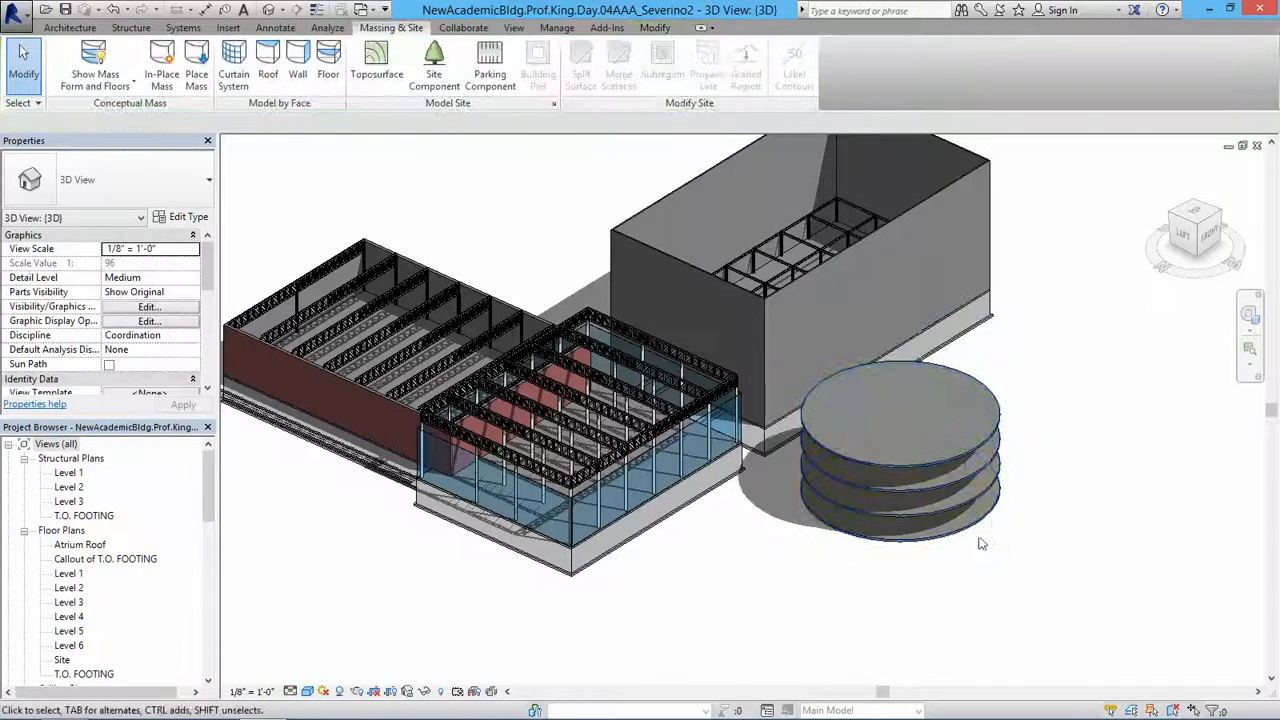
pyautogui.press('Delete')
pyautogui.keyDown('shift'); pyautogui.moveTo(843, 503); pyautogui.dragTo(628, 440, button='middle'); pyautogui.keyUp('shift')
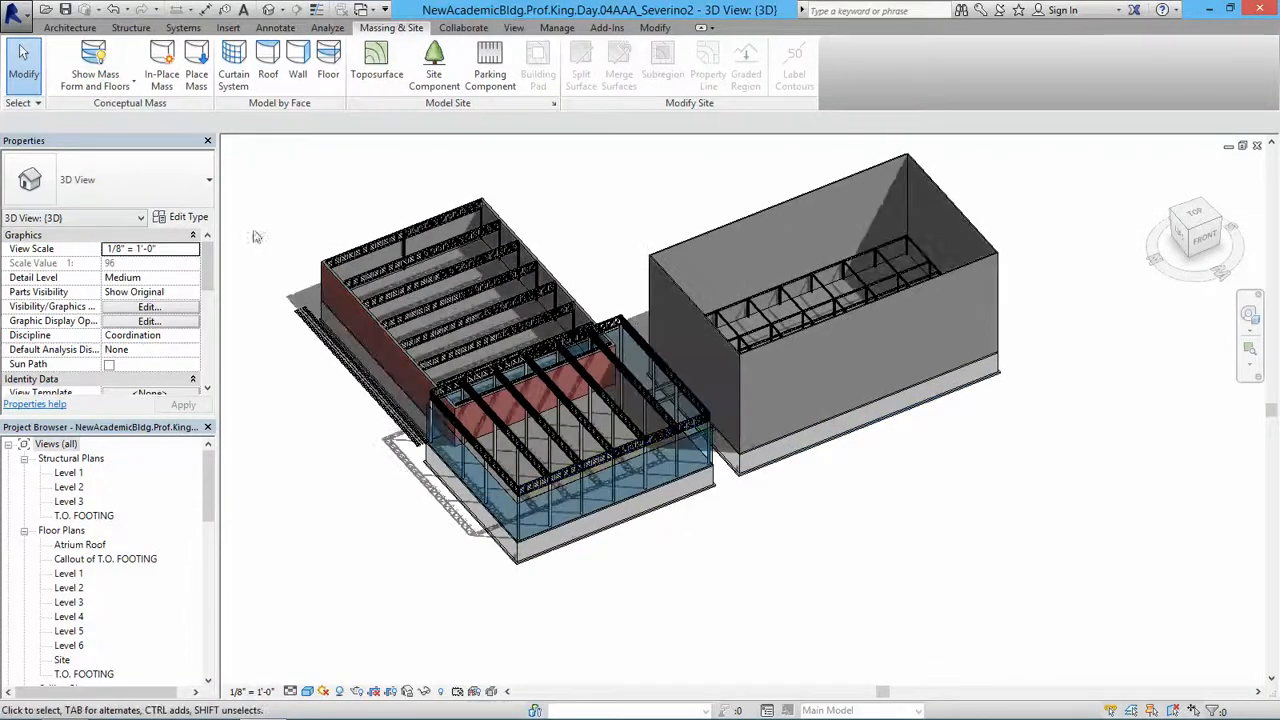
# Create a new conceptual mass family from the mass template
pyautogui.click(27, 22)
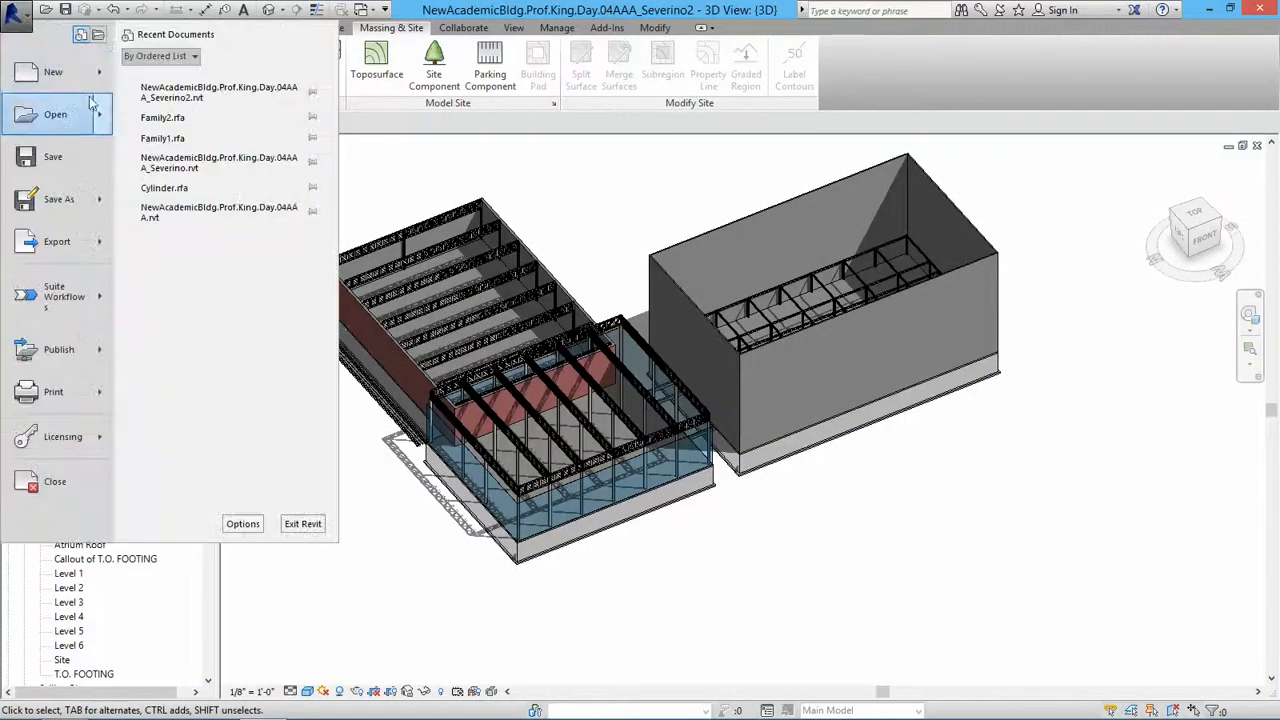
pyautogui.moveTo(60, 72)
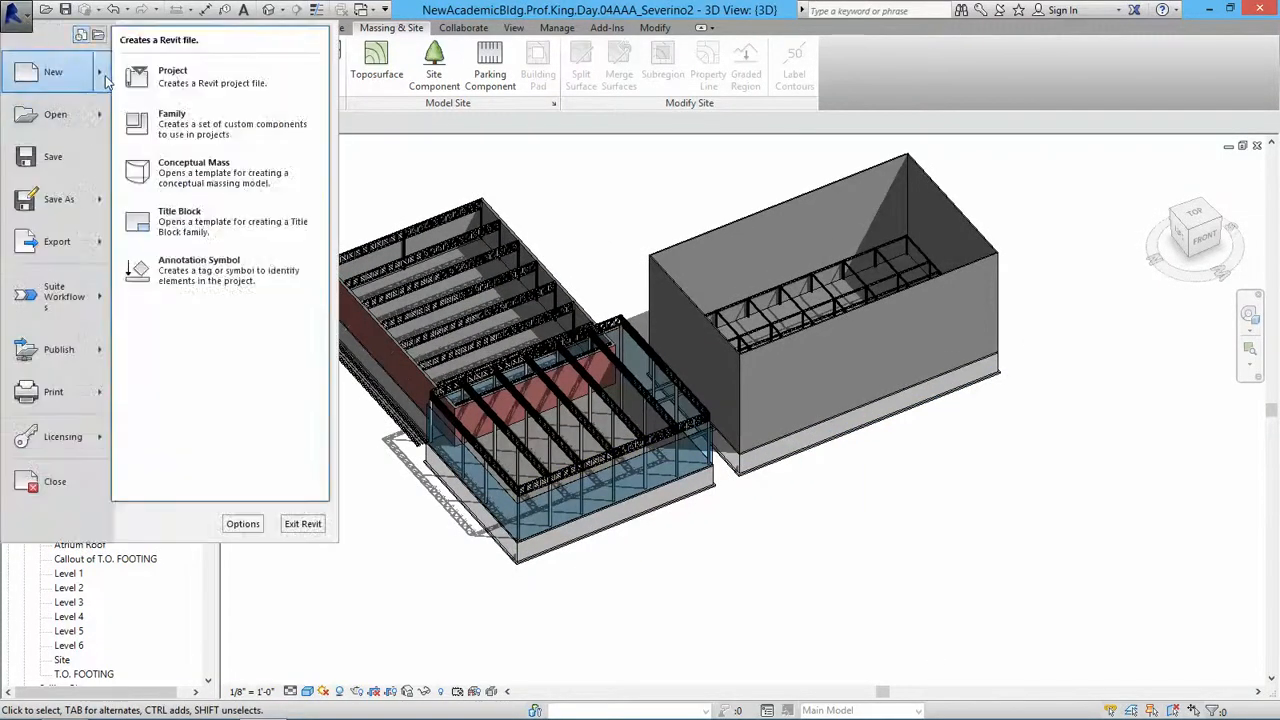
pyautogui.click(176, 178)
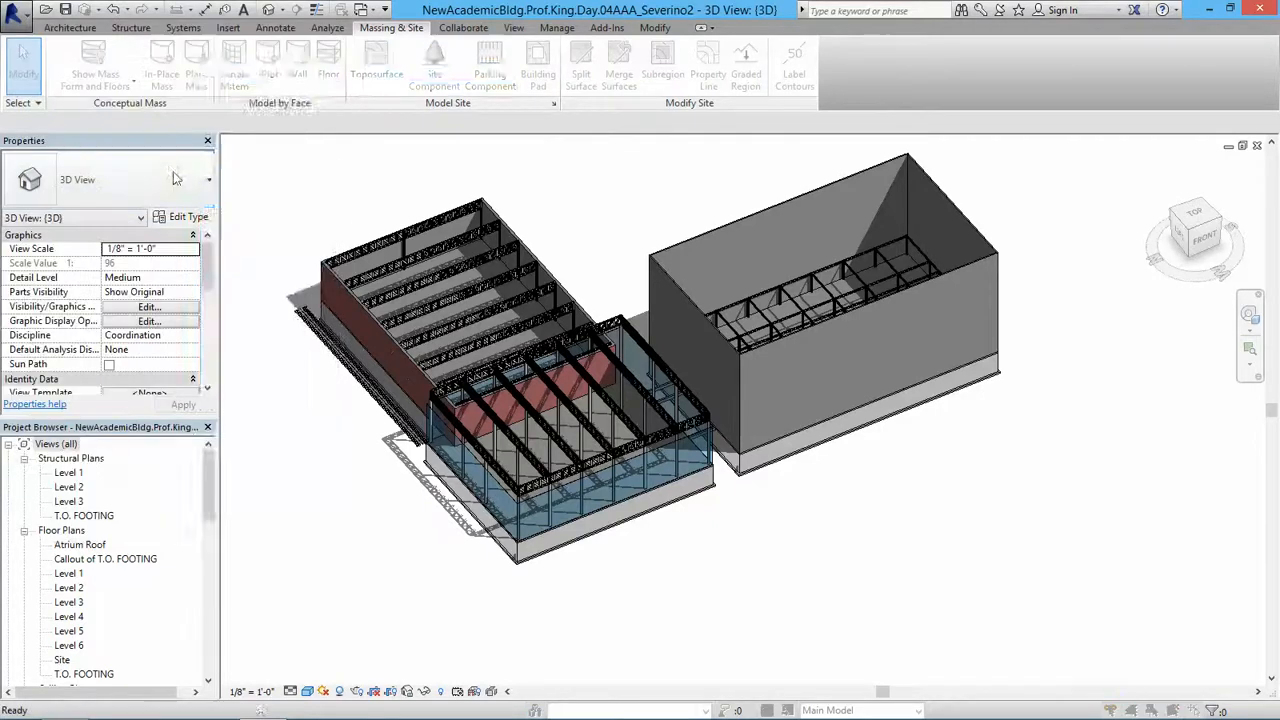
pyautogui.doubleClick(339, 165)
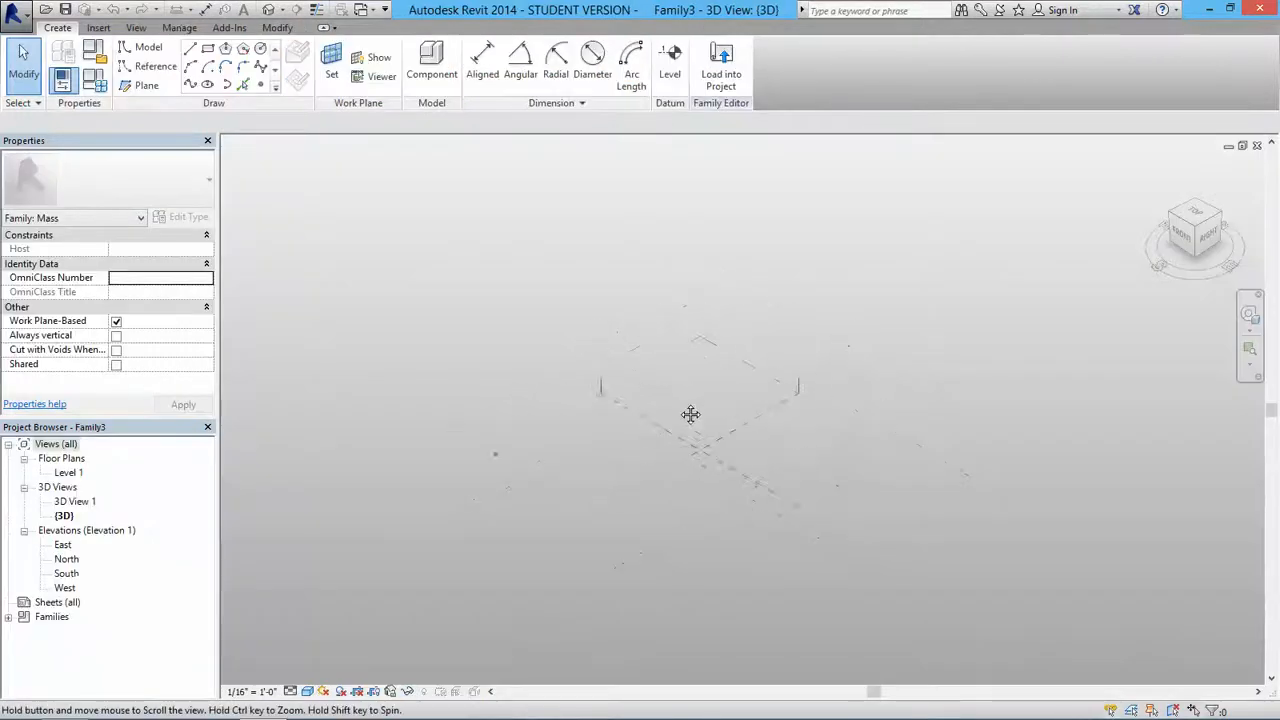
# Examine the Level 1 plane and the Center (Front/Back) and Center (Left/Right) reference planes in the 3D view
pyautogui.keyDown('shift'); pyautogui.moveTo(690, 414); pyautogui.dragTo(737, 470, button='middle'); pyautogui.keyUp('shift')
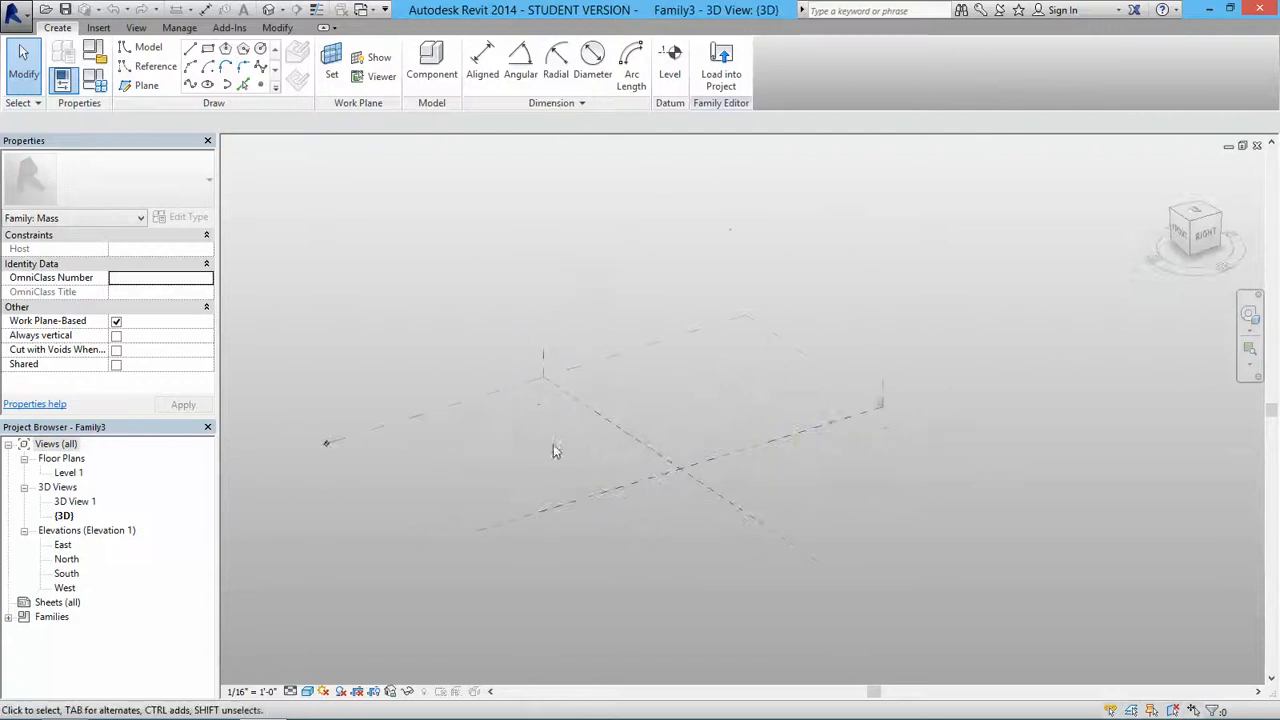
pyautogui.click(441, 407)
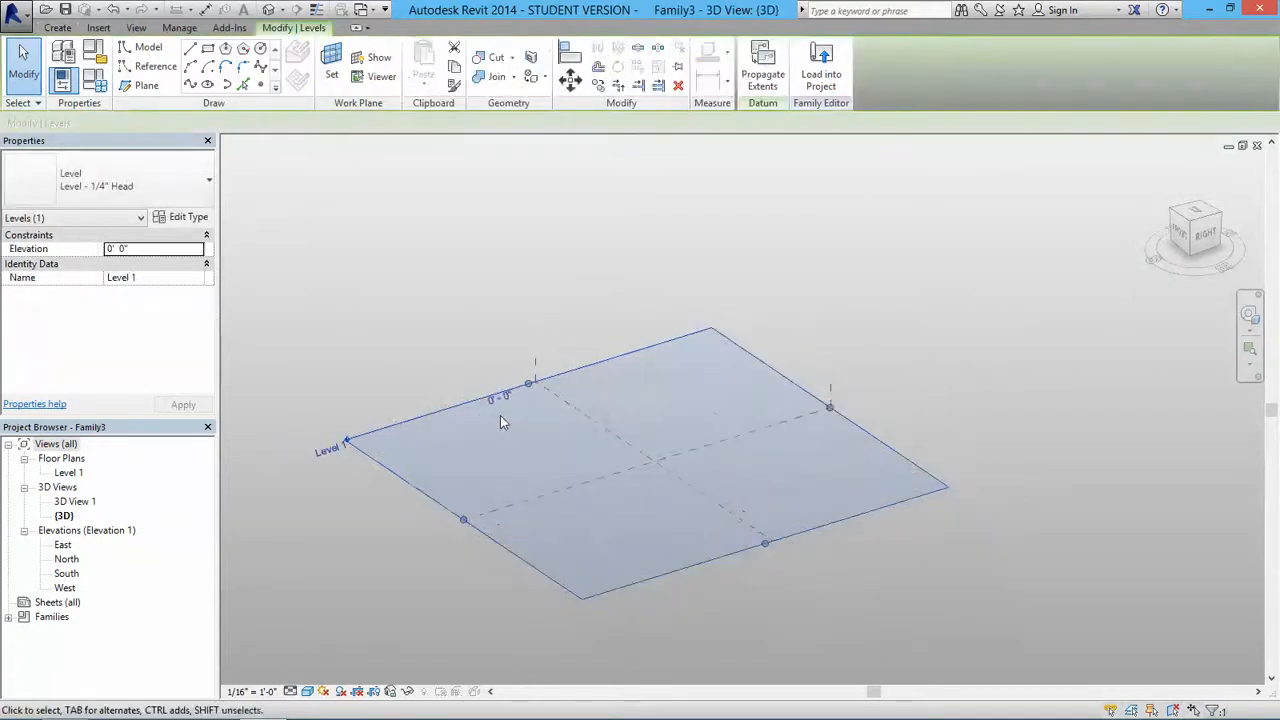
pyautogui.click(538, 366)
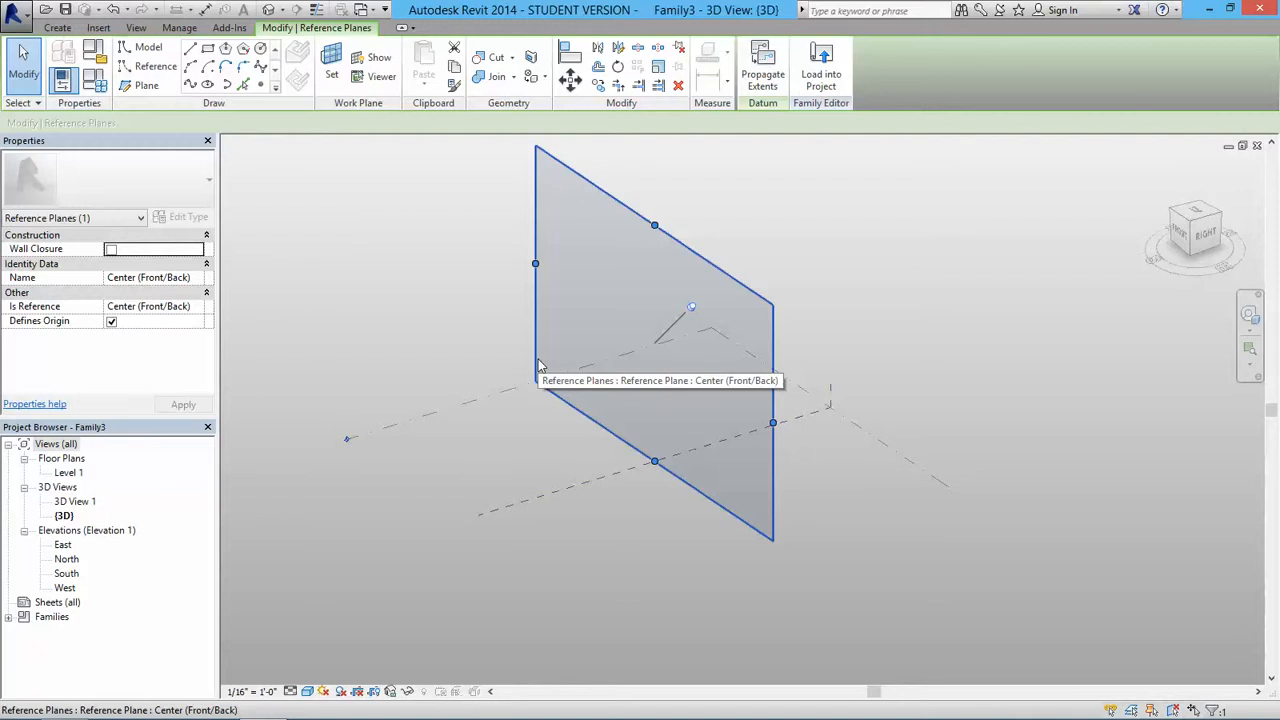
pyautogui.click(836, 395)
pyautogui.click(875, 365)
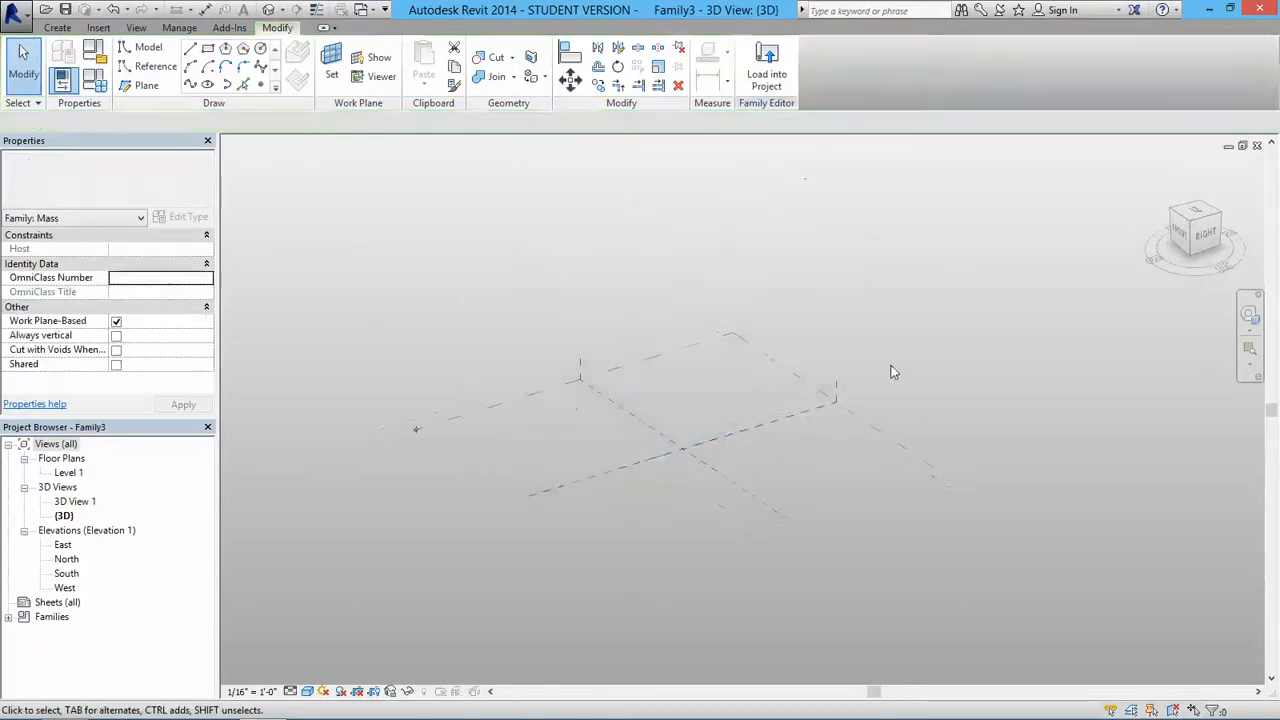
pyautogui.keyDown('shift'); pyautogui.moveTo(871, 389); pyautogui.dragTo(858, 430, button='middle'); pyautogui.keyUp('shift')
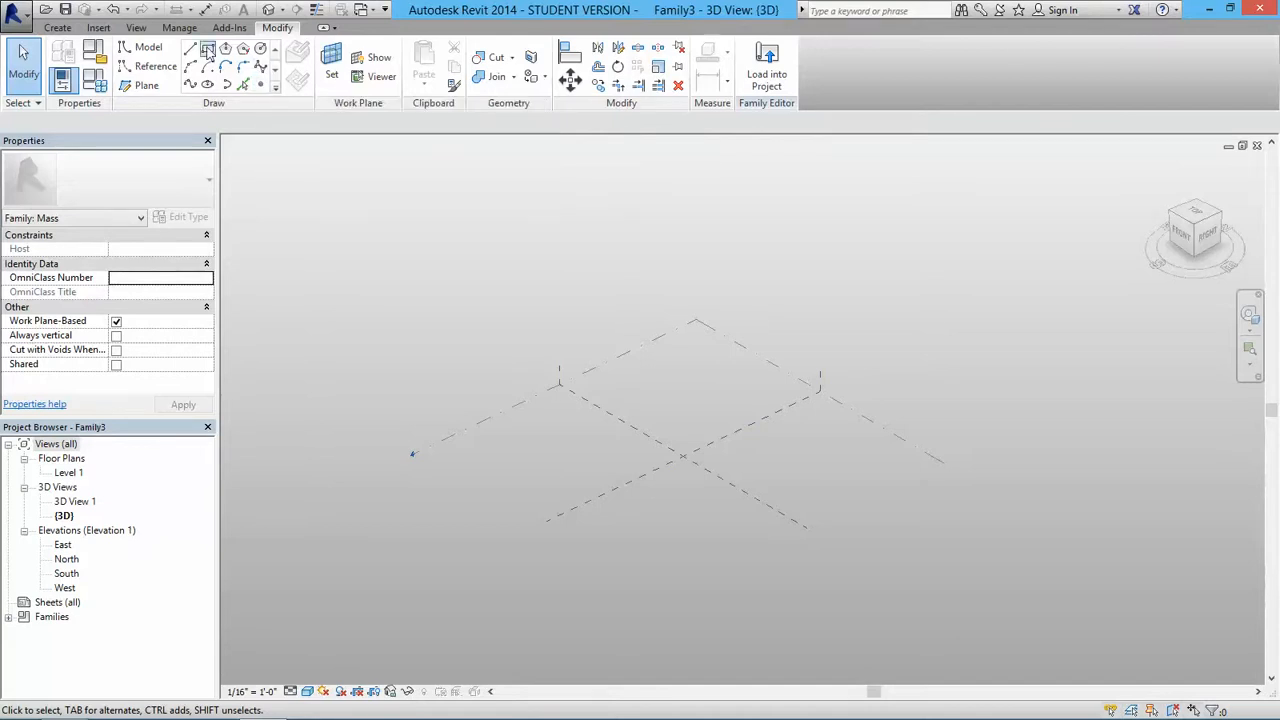
pyautogui.moveTo(360, 240); pyautogui.dragTo(357, 251, button='middle')
pyautogui.click(57, 27)
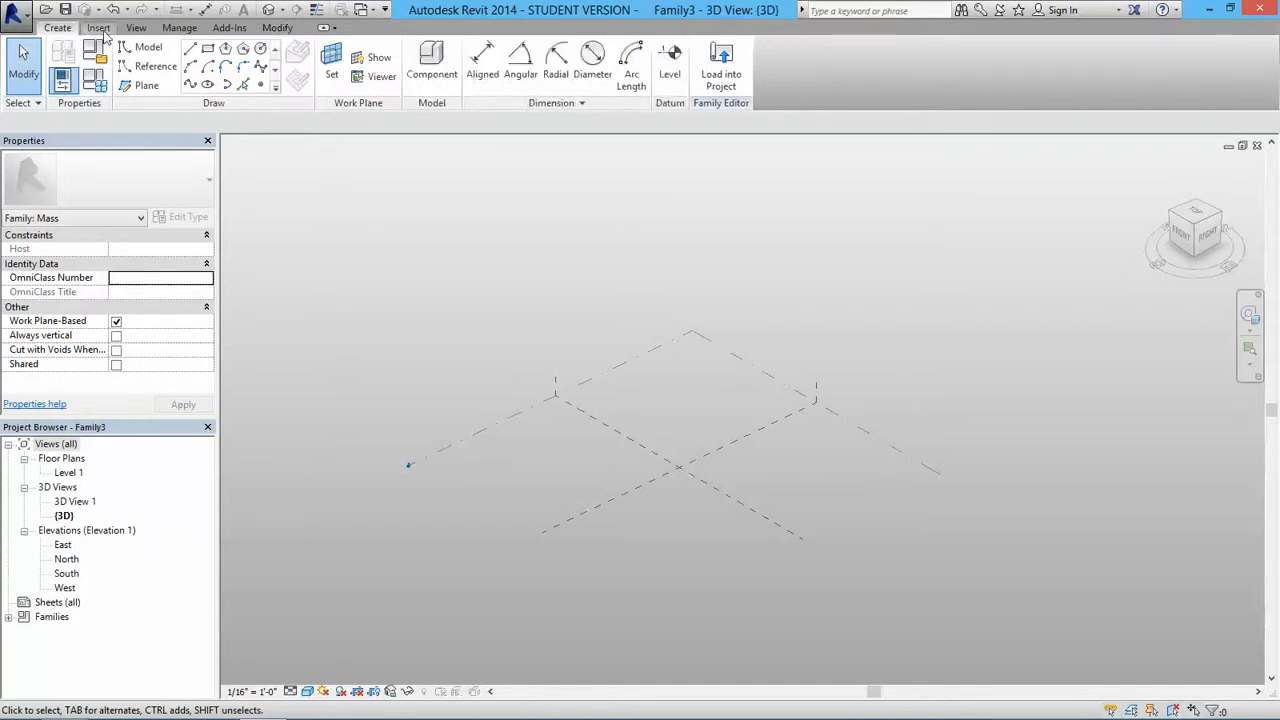
pyautogui.click(98, 27)
pyautogui.click(136, 27)
pyautogui.click(179, 27)
pyautogui.click(229, 27)
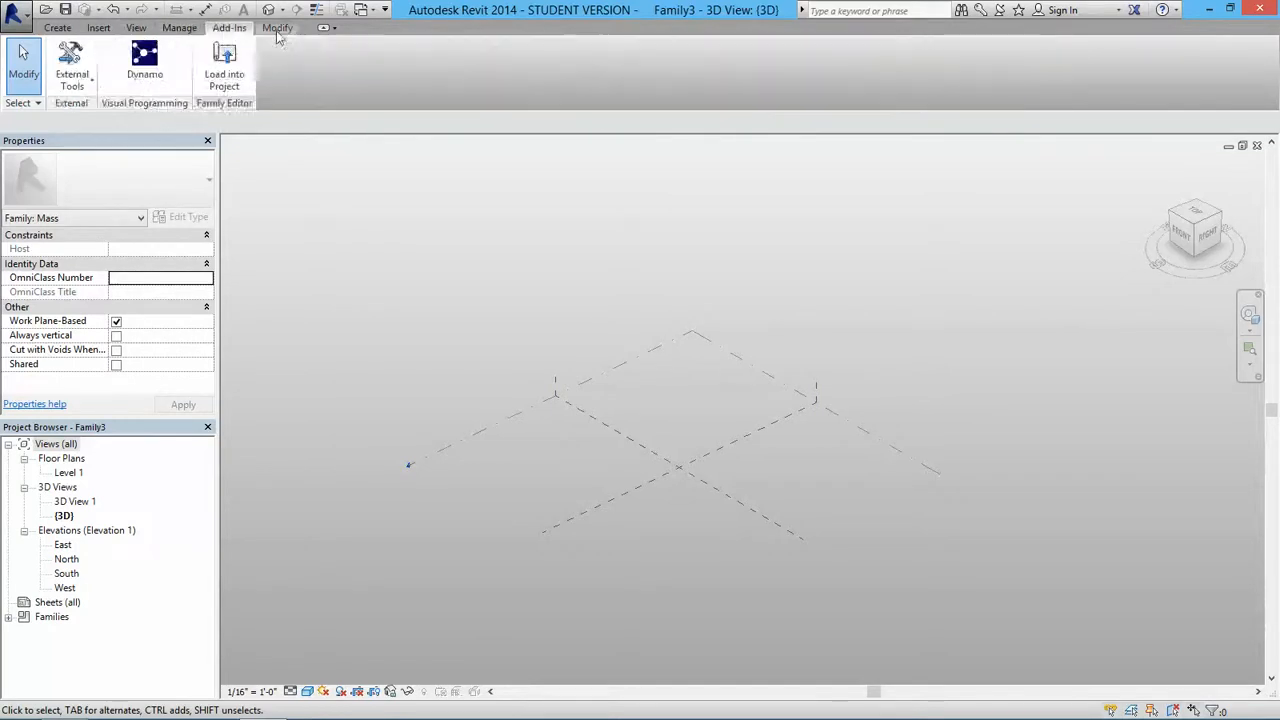
pyautogui.click(277, 27)
pyautogui.click(57, 27)
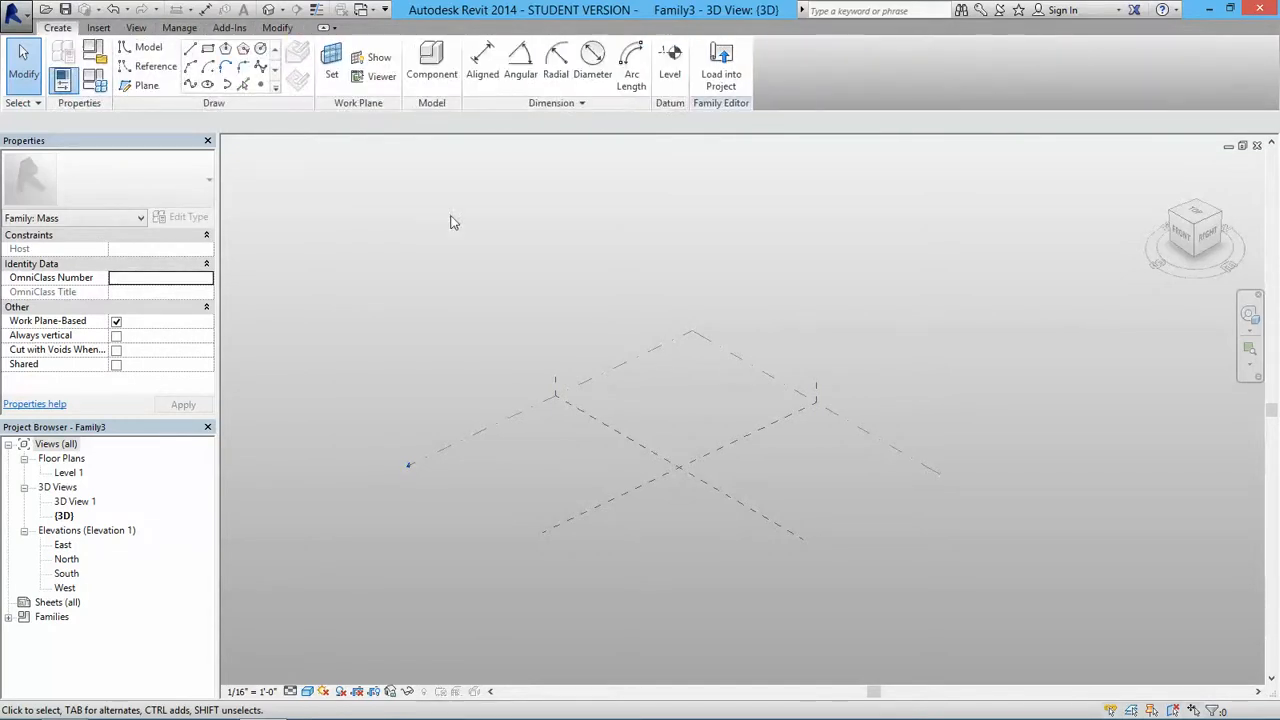
pyautogui.click(98, 27)
pyautogui.click(179, 27)
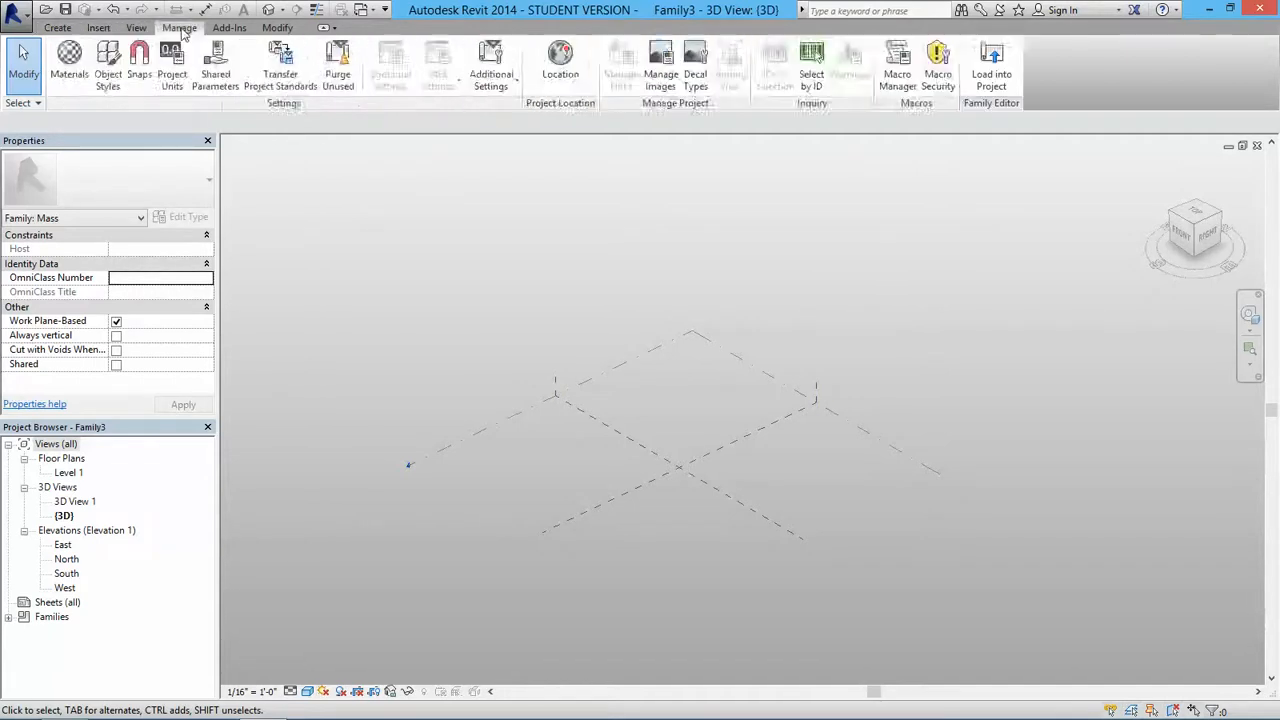
pyautogui.click(229, 27)
pyautogui.click(277, 27)
pyautogui.moveTo(533, 239); pyautogui.dragTo(512, 224, button='middle')
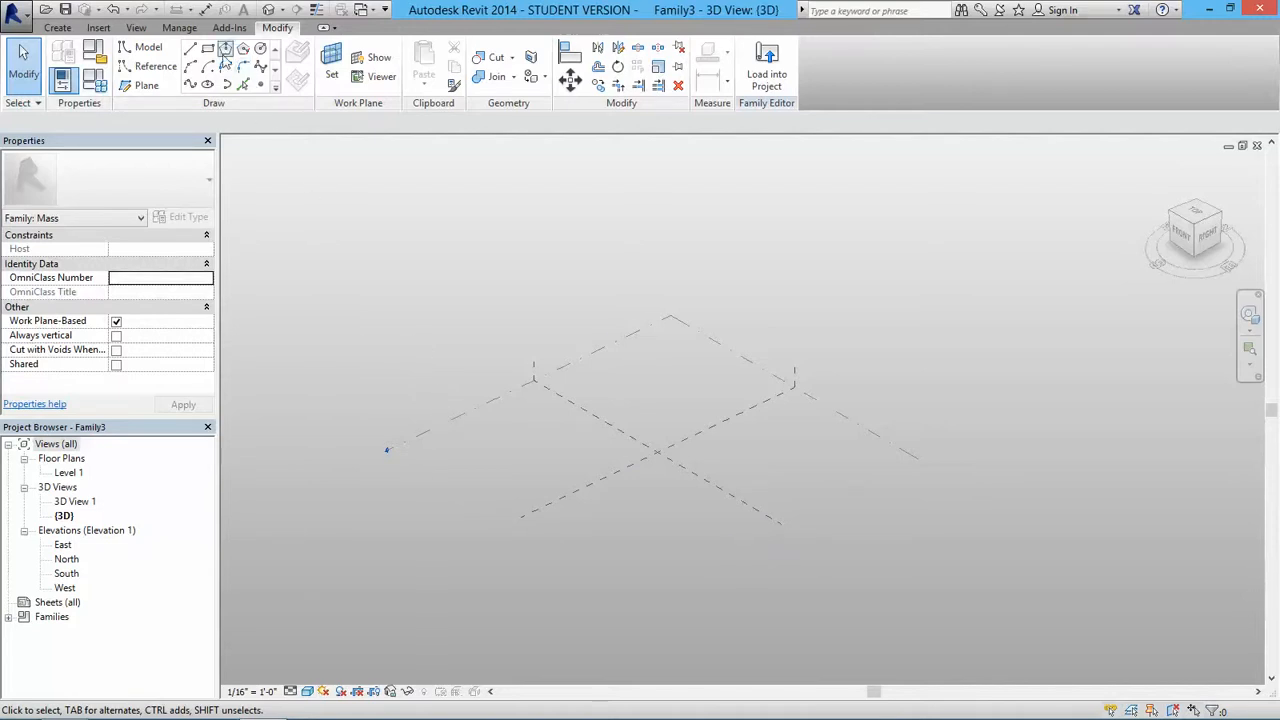
# Try a six-sided inscribed polygon on the Level 1 plane, then undo it
pyautogui.click(459, 422)
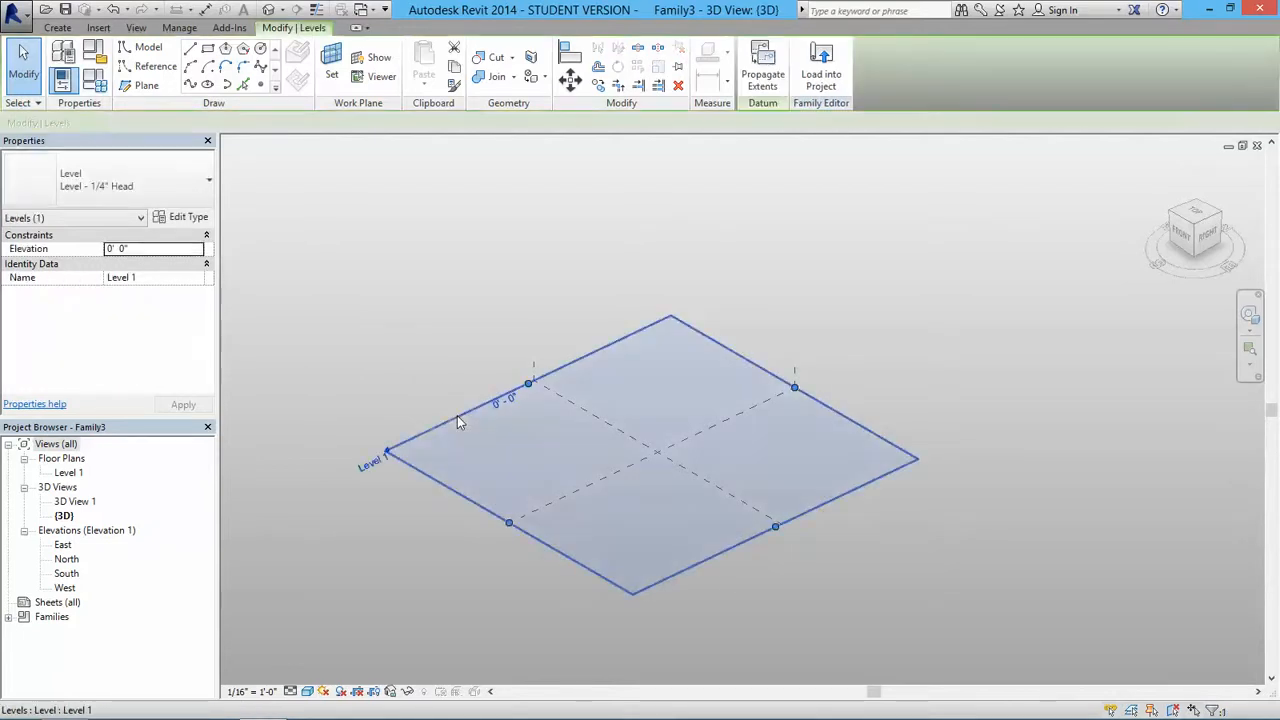
pyautogui.click(226, 52)
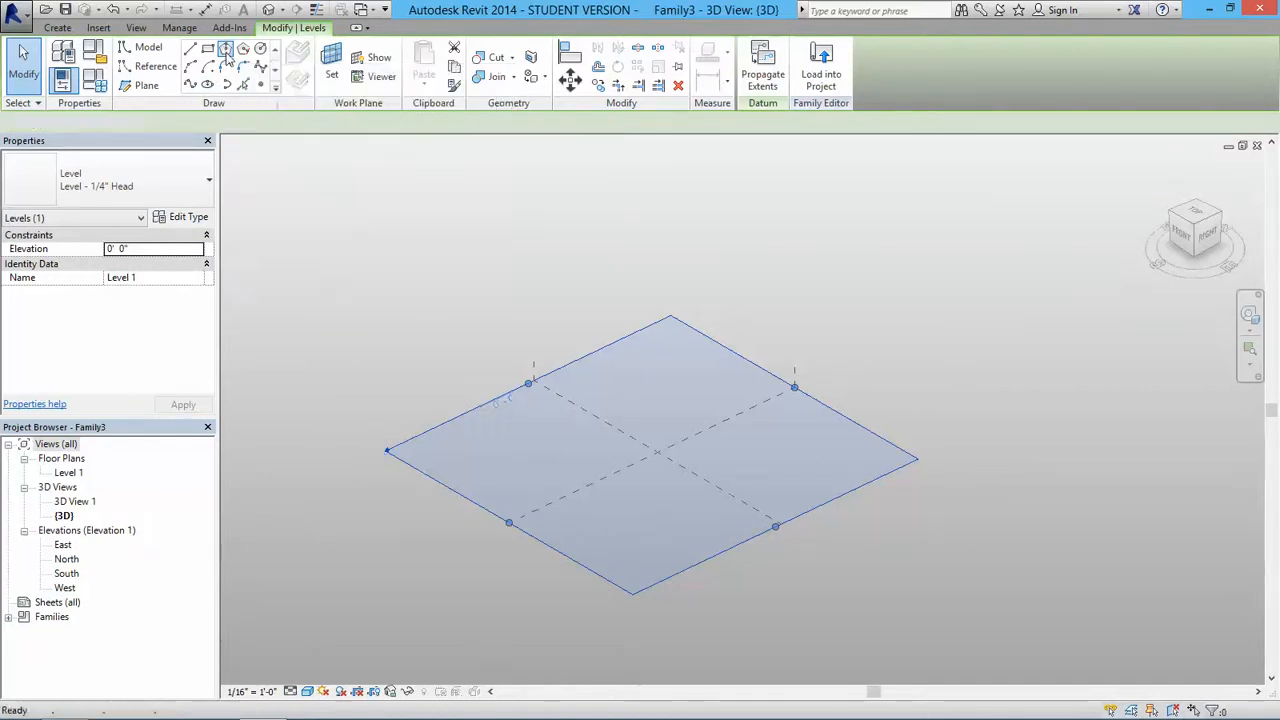
pyautogui.click(653, 401)
pyautogui.click(661, 441)
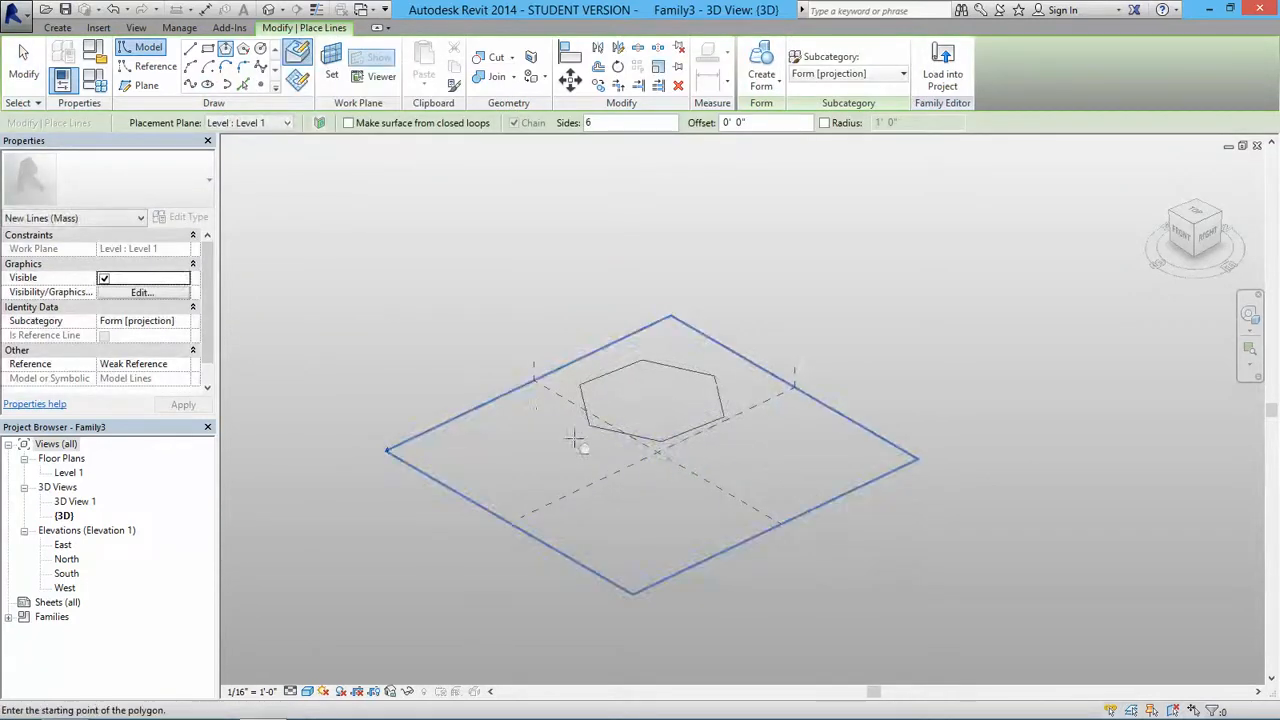
pyautogui.press('Escape')
pyautogui.press('Escape')
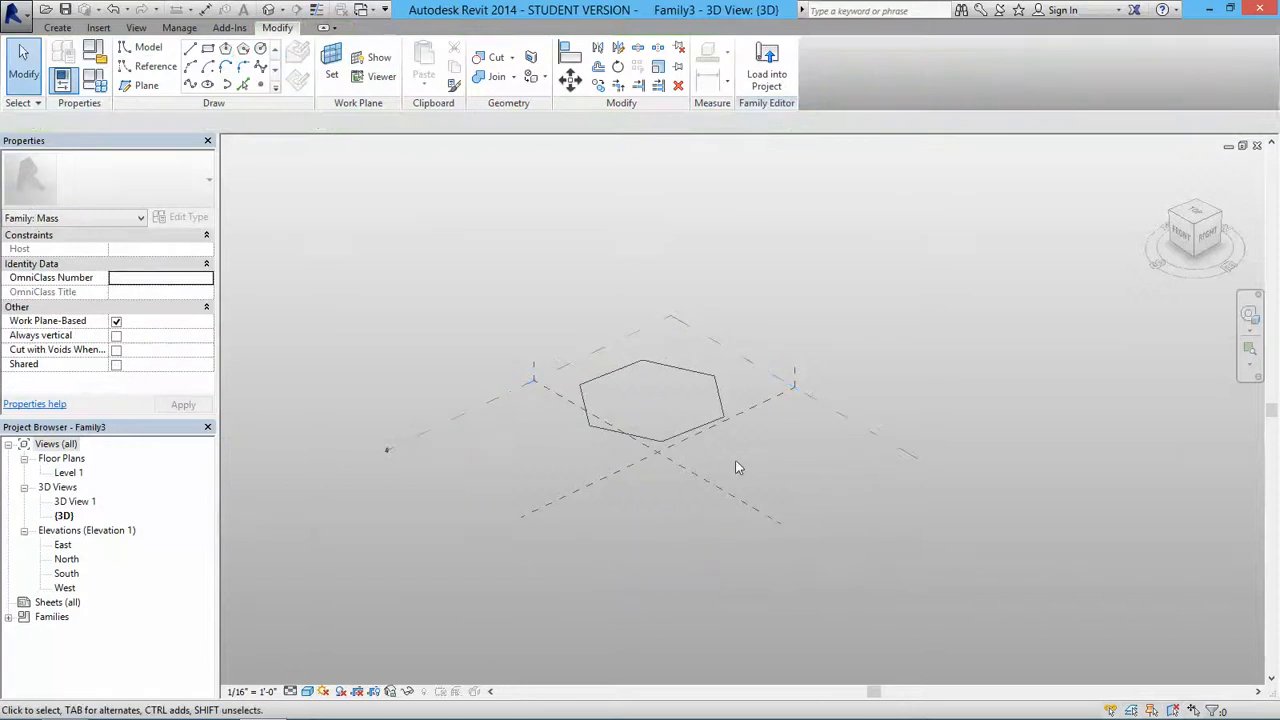
pyautogui.keyDown('shift'); pyautogui.moveTo(735, 467); pyautogui.dragTo(701, 438, button='middle'); pyautogui.keyUp('shift')
pyautogui.hotkey('ctrl', 'z')
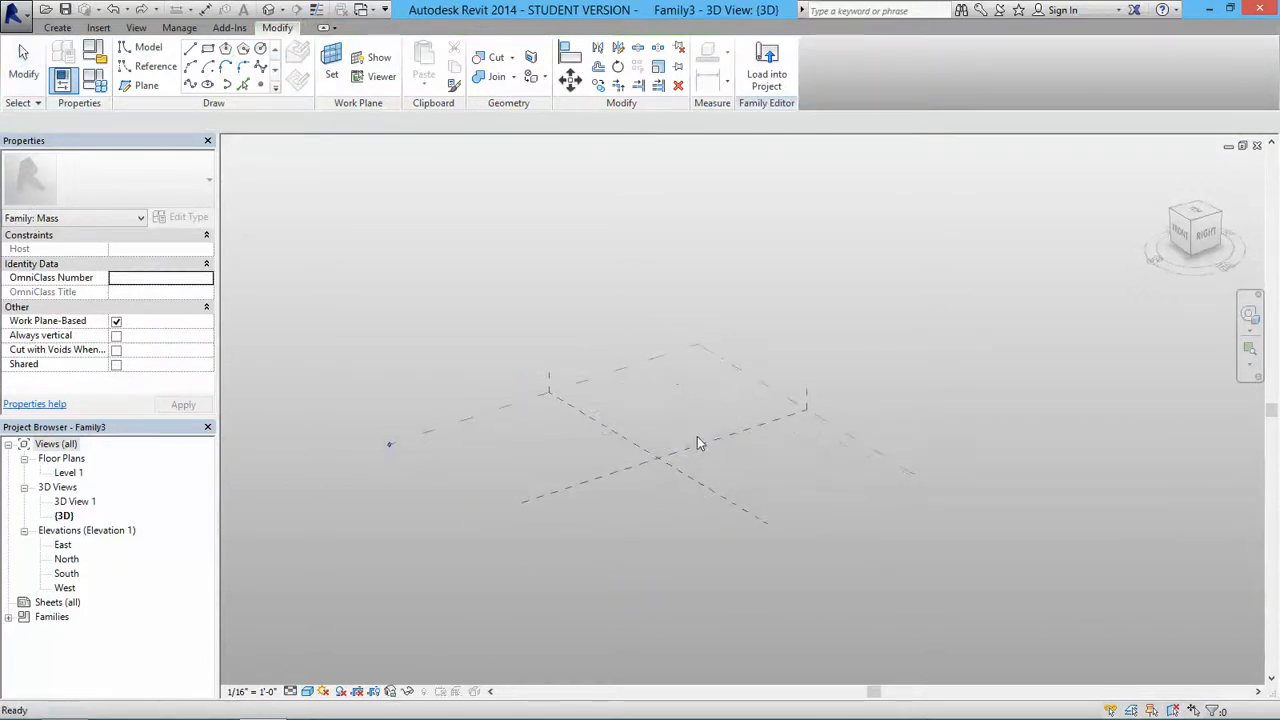
# Try a circle with a radius of about 44 feet on the Center (Front/Back) reference plane, then undo it
pyautogui.click(549, 383)
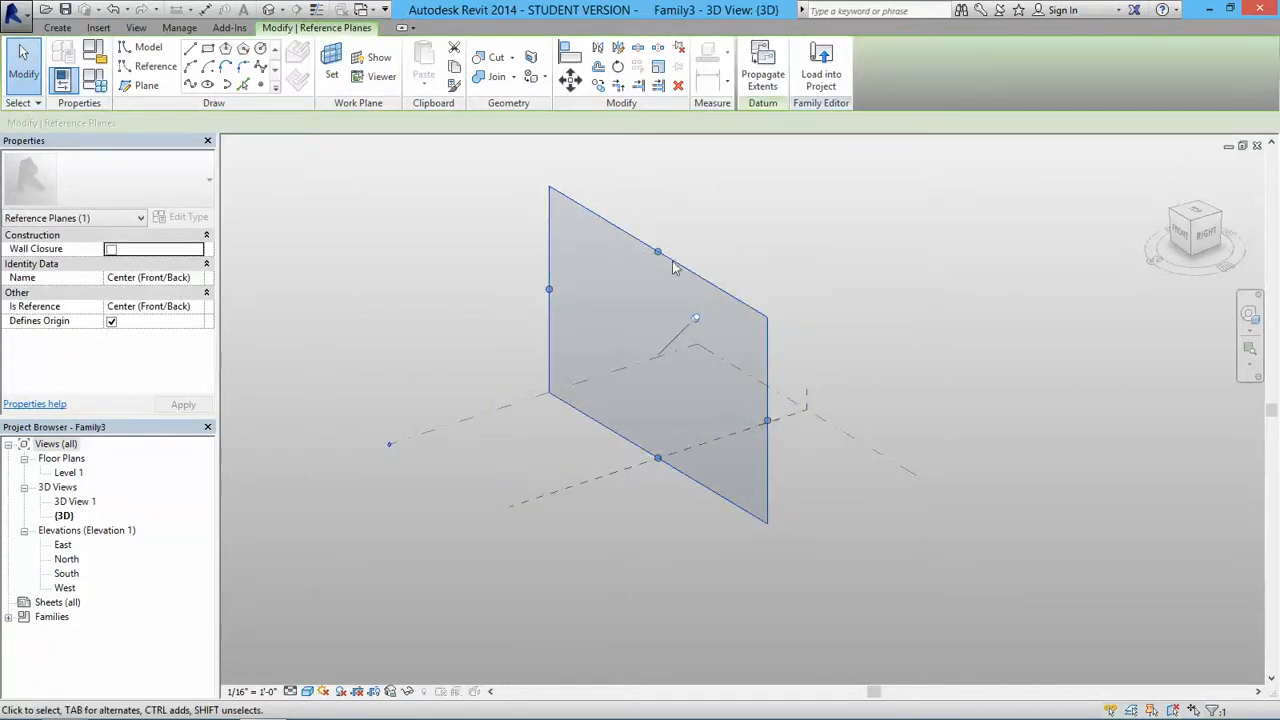
pyautogui.click(261, 49)
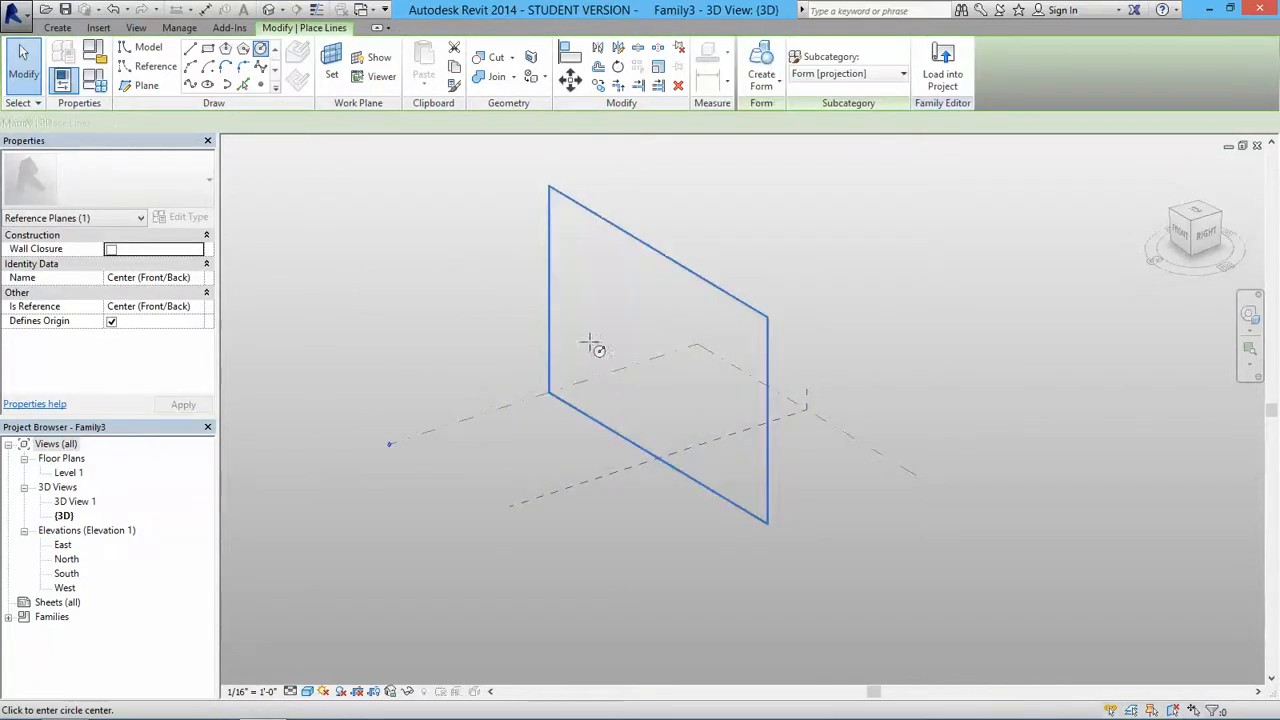
pyautogui.click(610, 320)
pyautogui.click(659, 404)
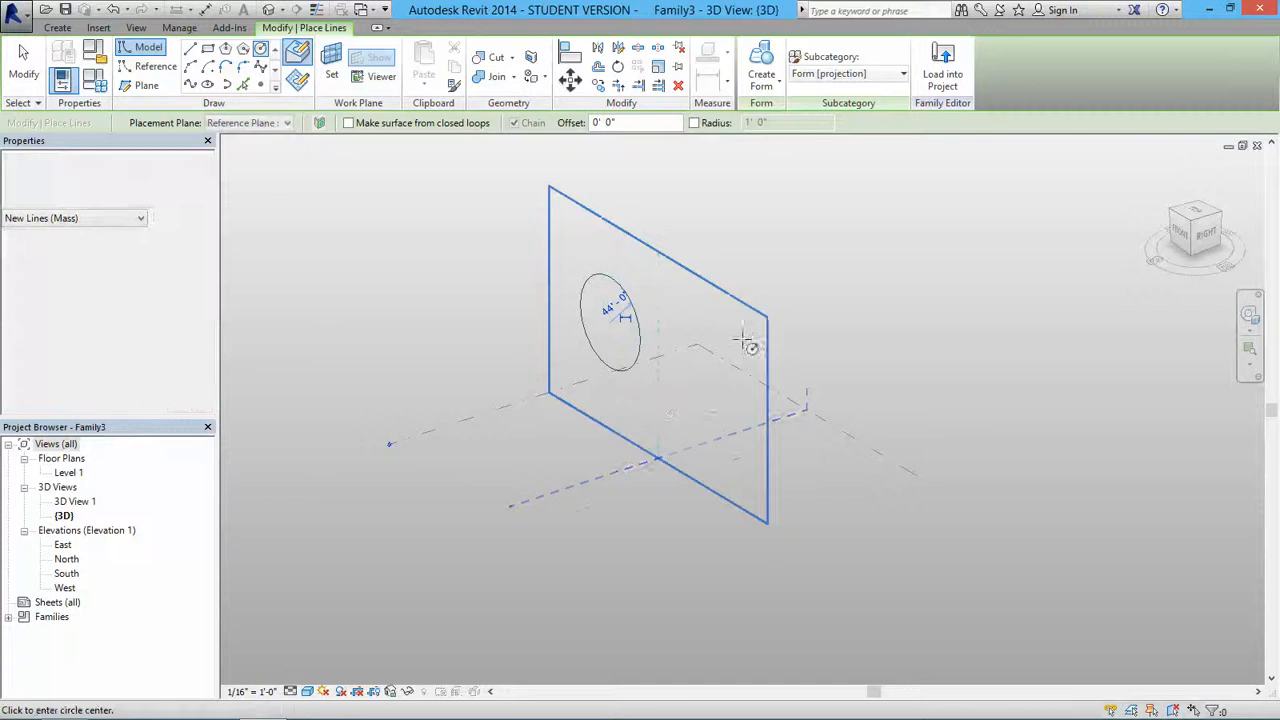
pyautogui.press('Escape')
pyautogui.press('Escape')
pyautogui.moveTo(645, 381)
pyautogui.keyDown('shift'); pyautogui.mouseDown(button='middle')
pyautogui.moveTo(629, 391)
pyautogui.moveTo(559, 356)
pyautogui.moveTo(665, 371)
pyautogui.mouseUp(button='middle'); pyautogui.keyUp('shift')
pyautogui.hotkey('ctrl', 'z')
# Draw a model-line rectangle near the middle of the Center (Left/Right) reference plane, above Level 1
pyautogui.scroll(-2, 649, 397)
pyautogui.click(600, 471)
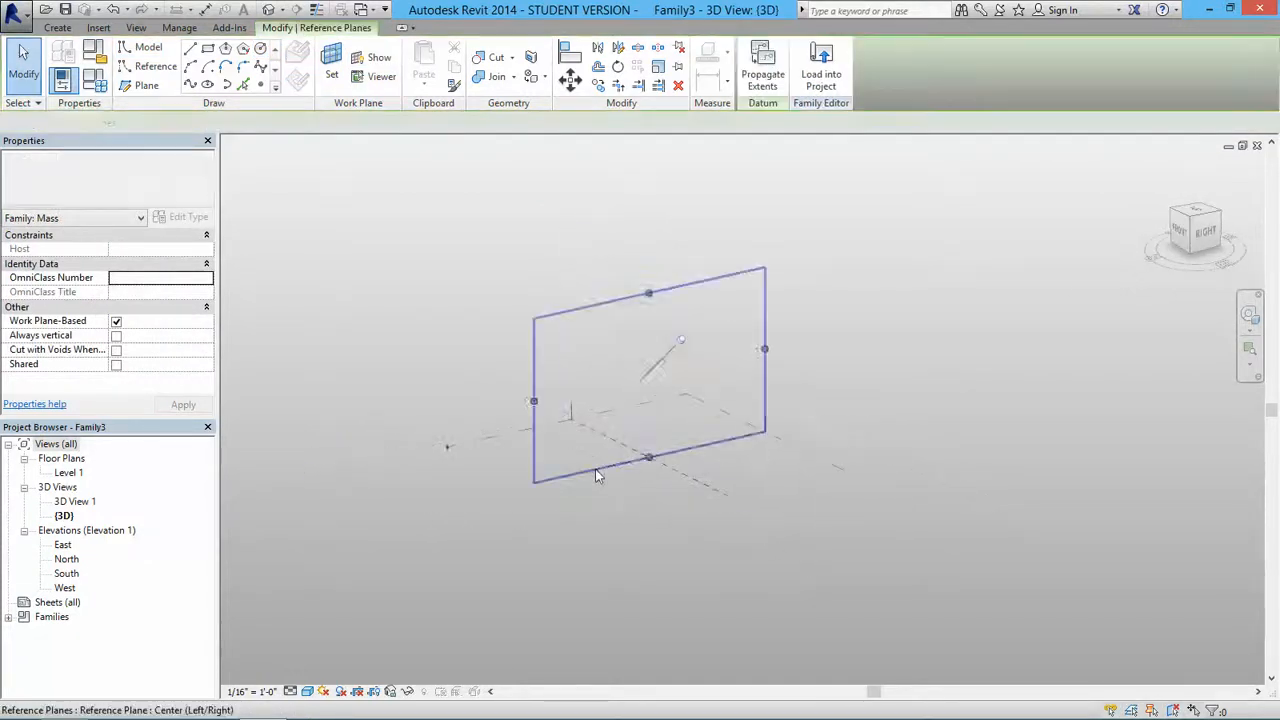
pyautogui.click(208, 49)
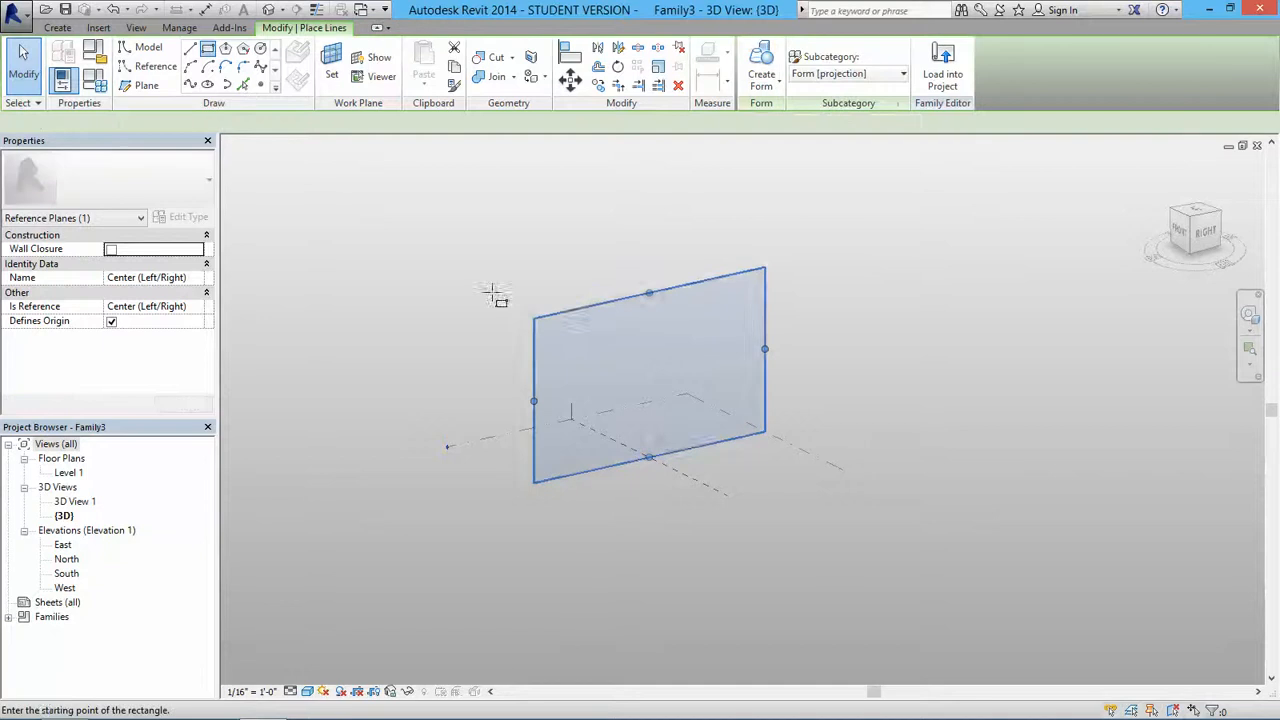
pyautogui.click(609, 344)
pyautogui.click(688, 385)
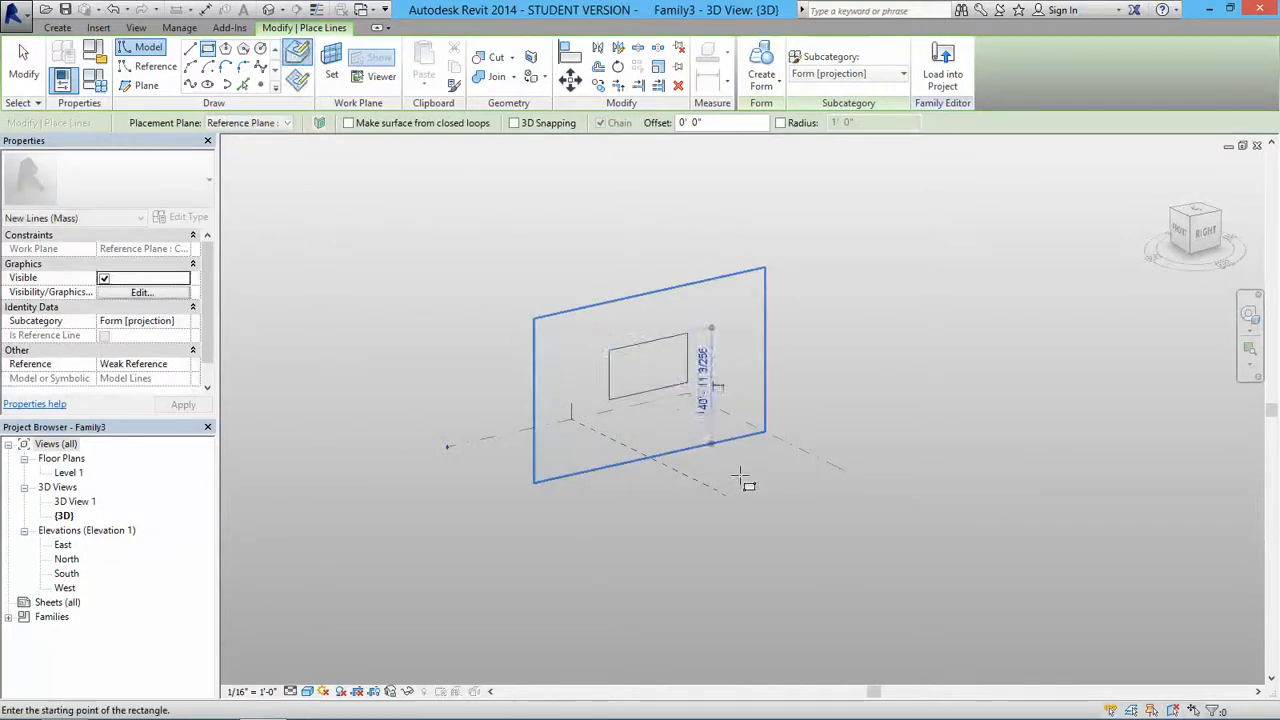
pyautogui.press('Escape')
pyautogui.press('Escape')
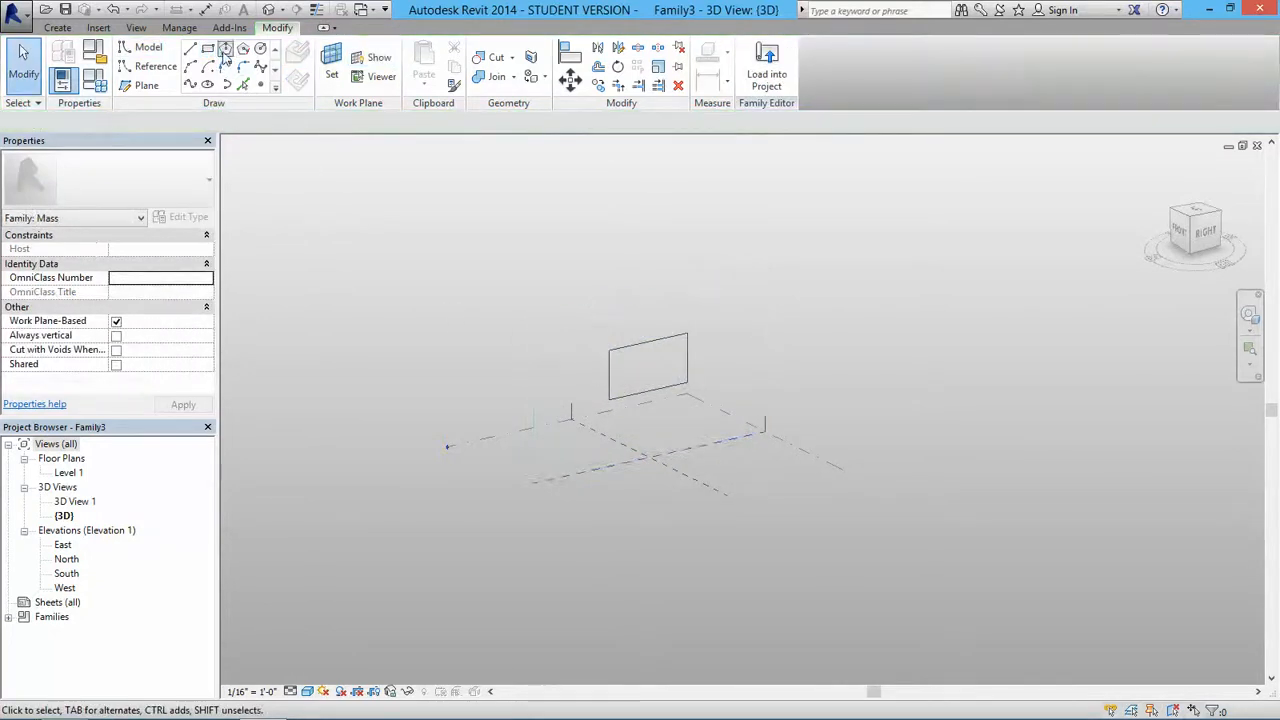
# Draw a six-sided inscribed polygon on the Level 1 plane, beneath the vertical rectangle
pyautogui.click(494, 439)
pyautogui.click(225, 48)
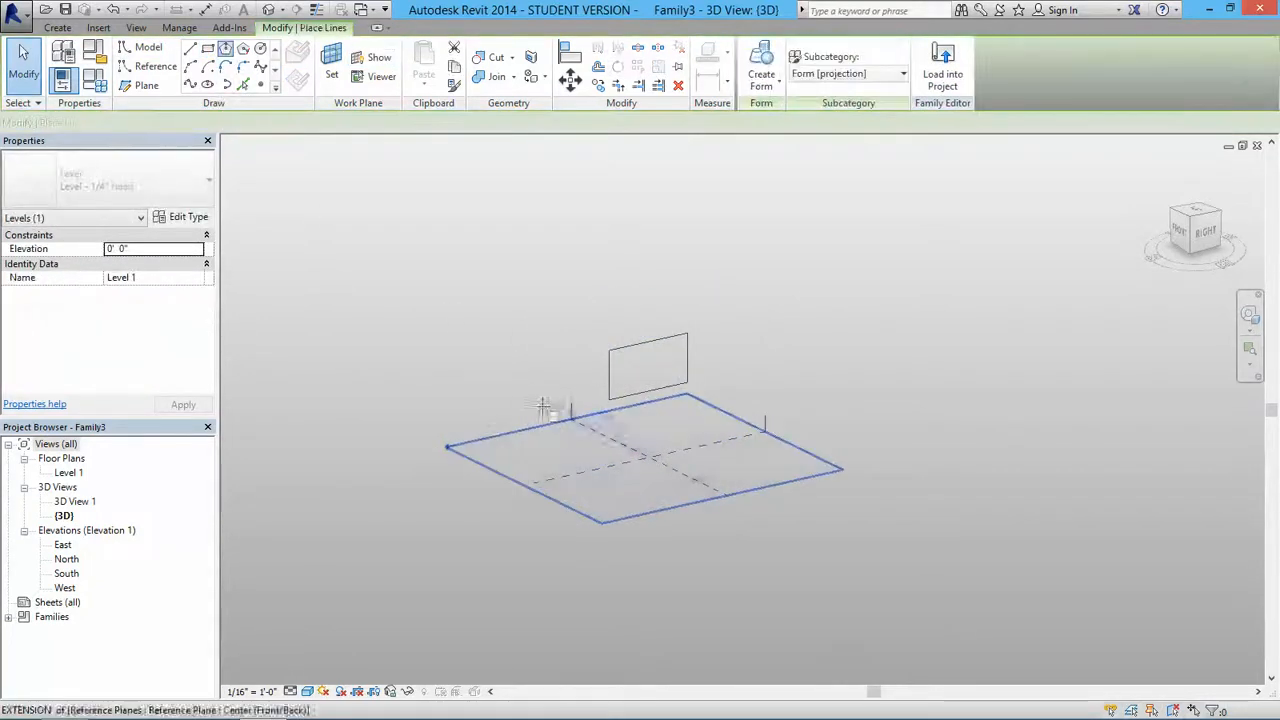
pyautogui.click(608, 455)
pyautogui.click(622, 490)
pyautogui.press('Escape')
pyautogui.press('Escape')
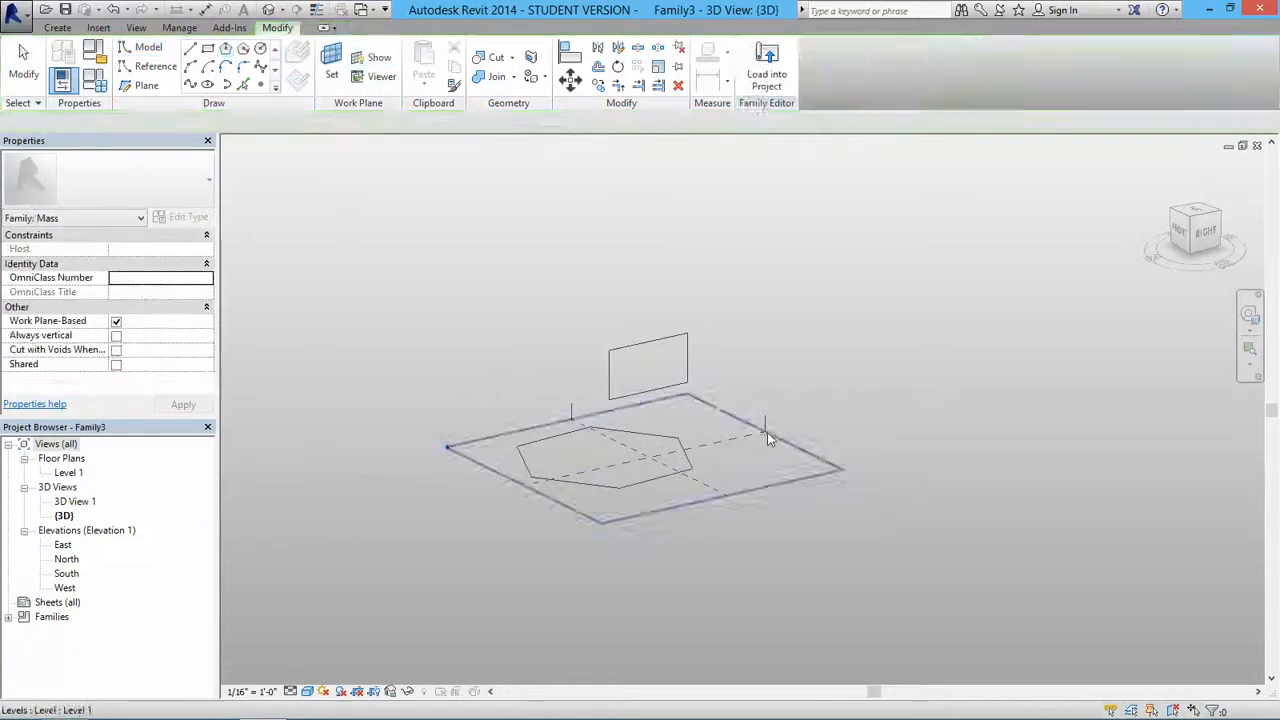
# Draw an open model-line spline looping around the vertical rectangle on the Center (Left/Right) reference plane
pyautogui.click(680, 405)
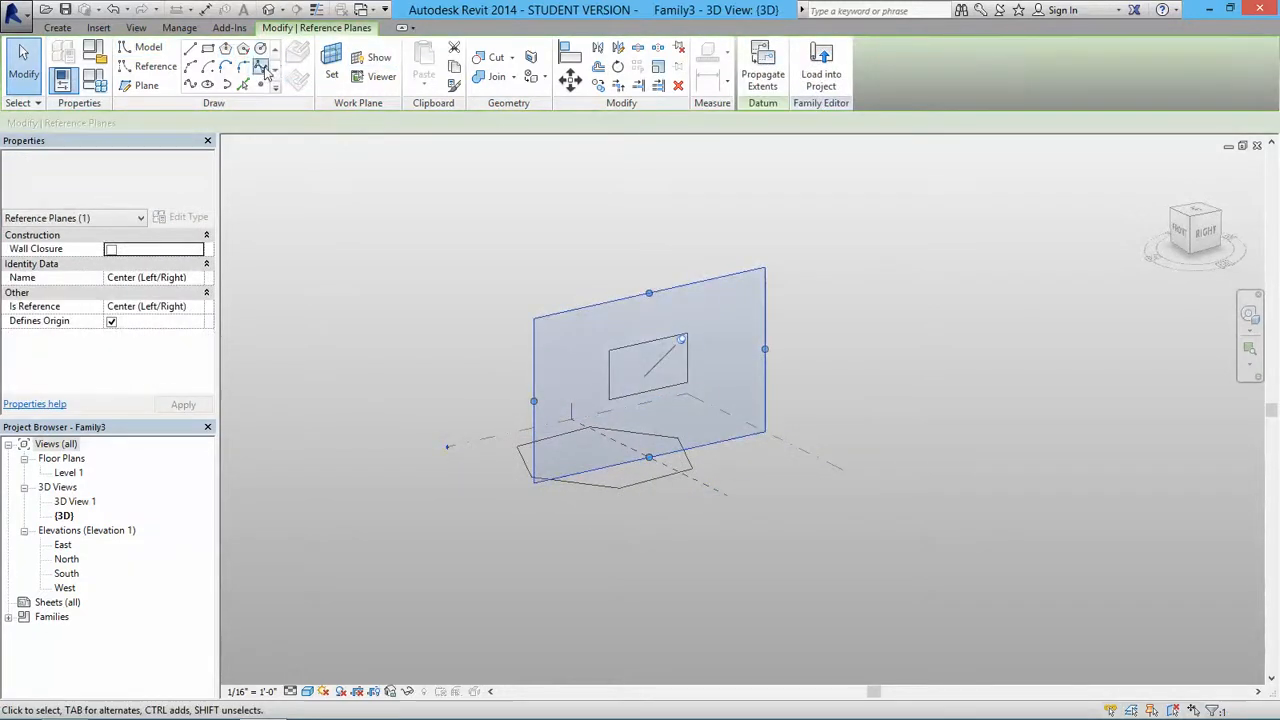
pyautogui.click(260, 66)
pyautogui.click(724, 404)
pyautogui.click(727, 353)
pyautogui.click(694, 317)
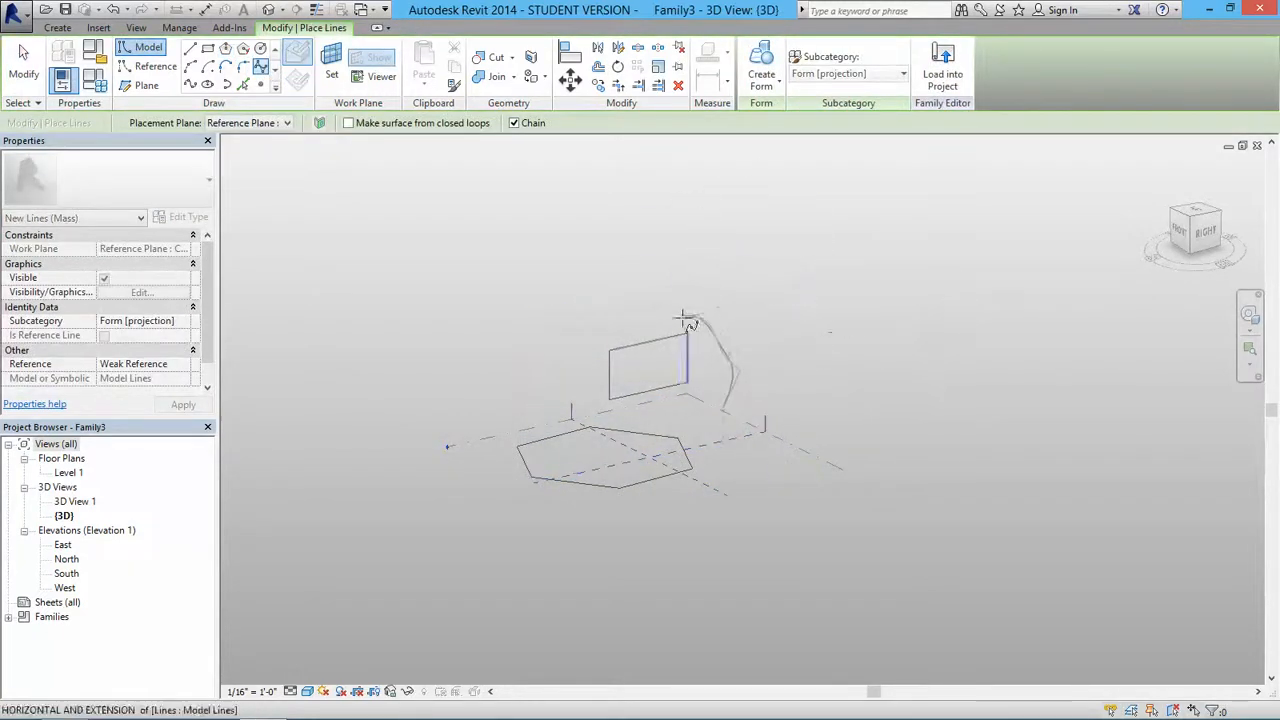
pyautogui.click(596, 319)
pyautogui.click(570, 343)
pyautogui.click(582, 399)
pyautogui.click(595, 412)
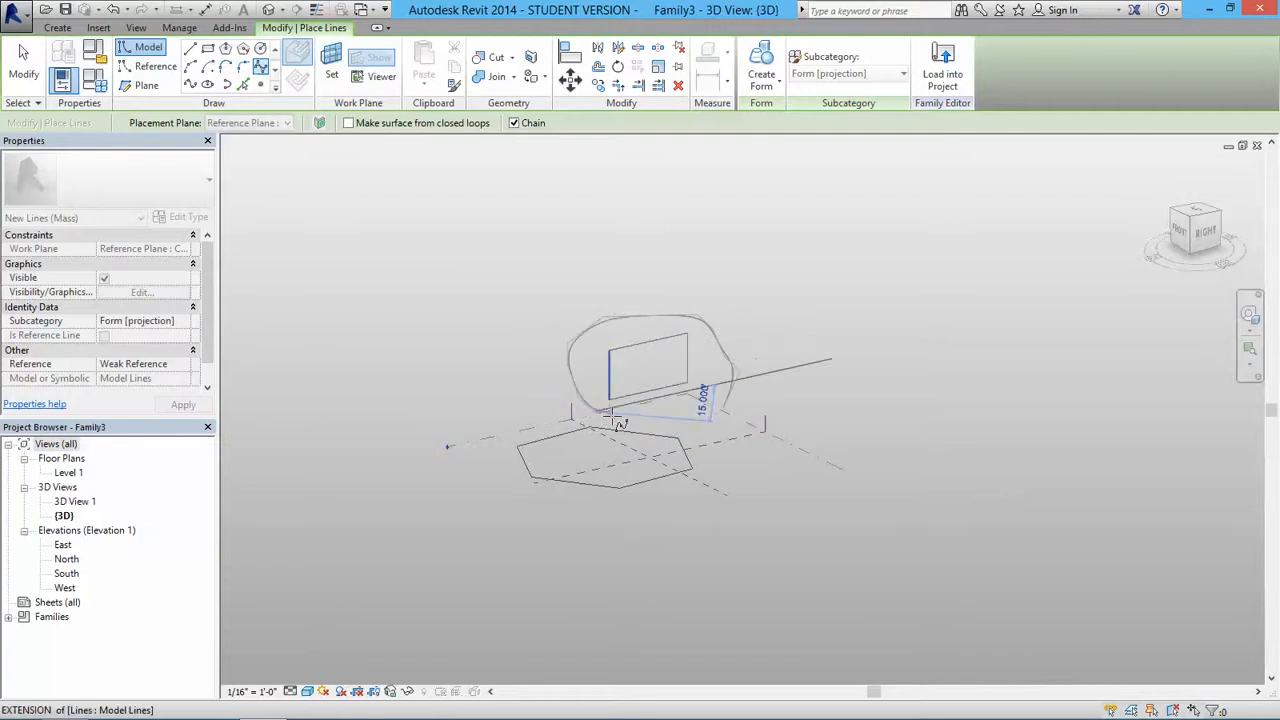
pyautogui.click(639, 421)
pyautogui.press('Escape')
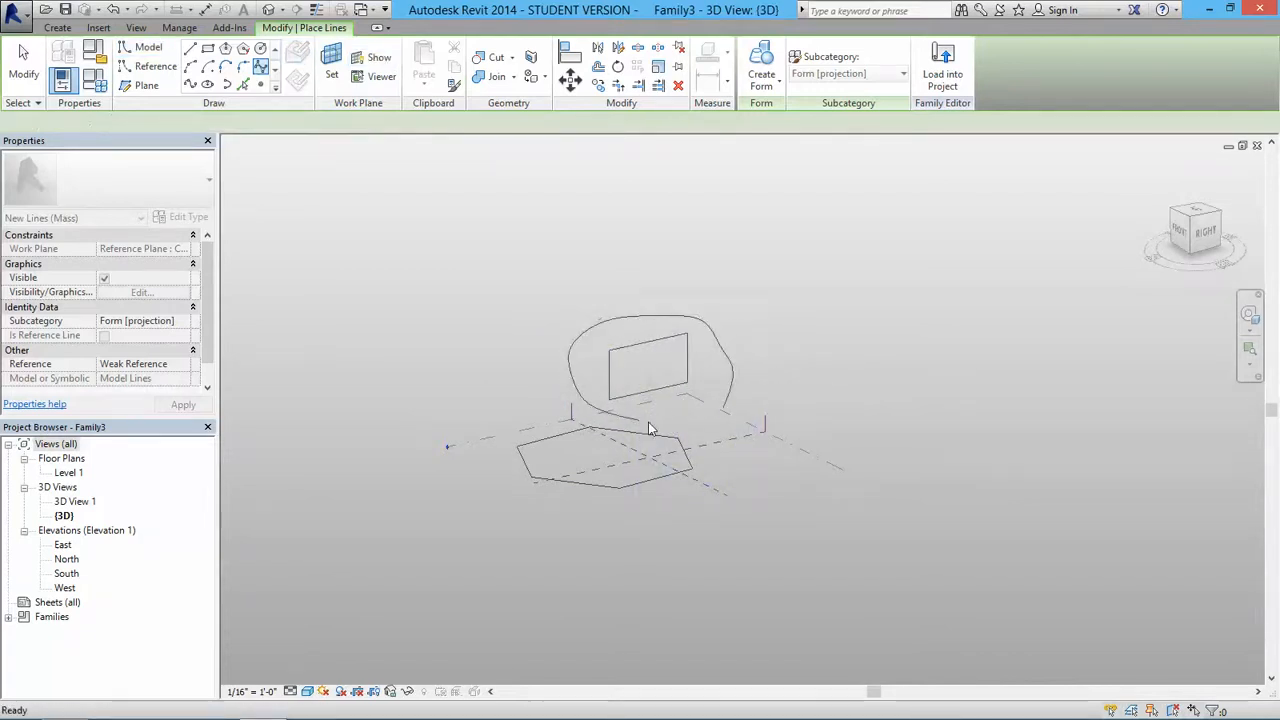
pyautogui.press('Escape')
# Draw a circle with a radius of about 40 feet on the Center (Front/Back) reference plane, above and outside the spline
pyautogui.moveTo(651, 432)
pyautogui.keyDown('shift'); pyautogui.mouseDown(button='middle')
pyautogui.moveTo(772, 402)
pyautogui.moveTo(641, 421)
pyautogui.mouseUp(button='middle'); pyautogui.keyUp('shift')
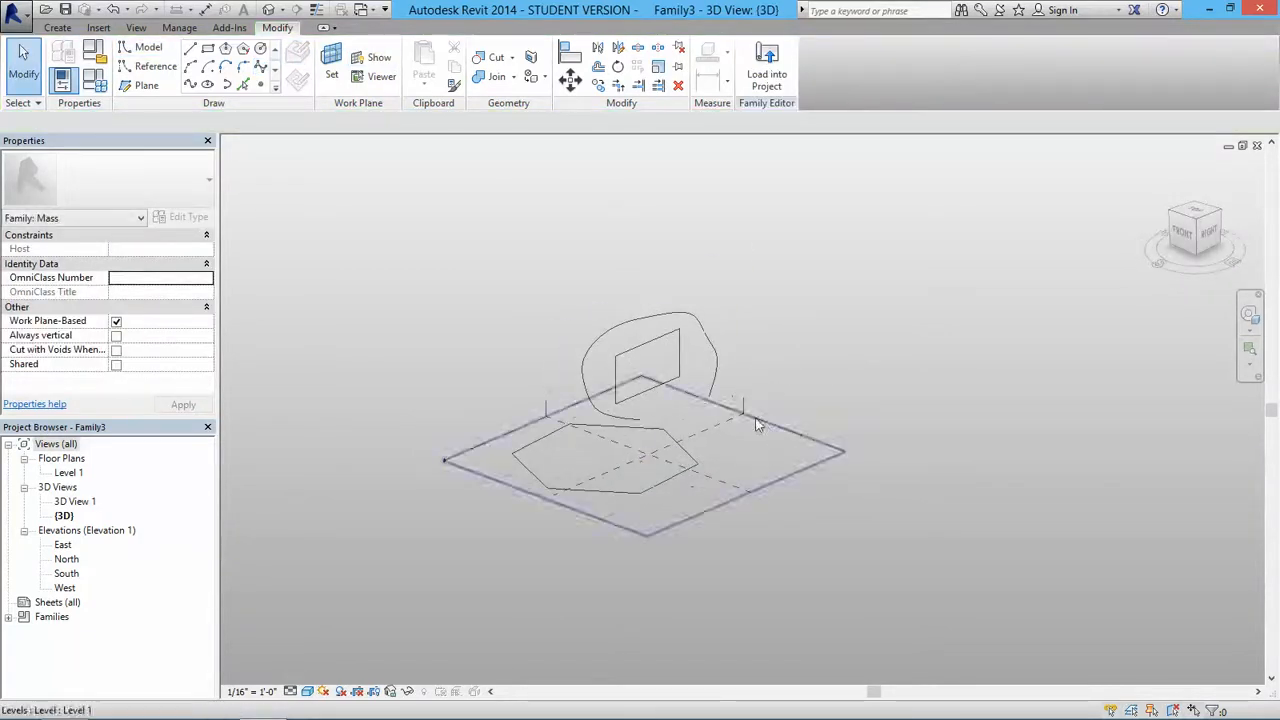
pyautogui.click(719, 479)
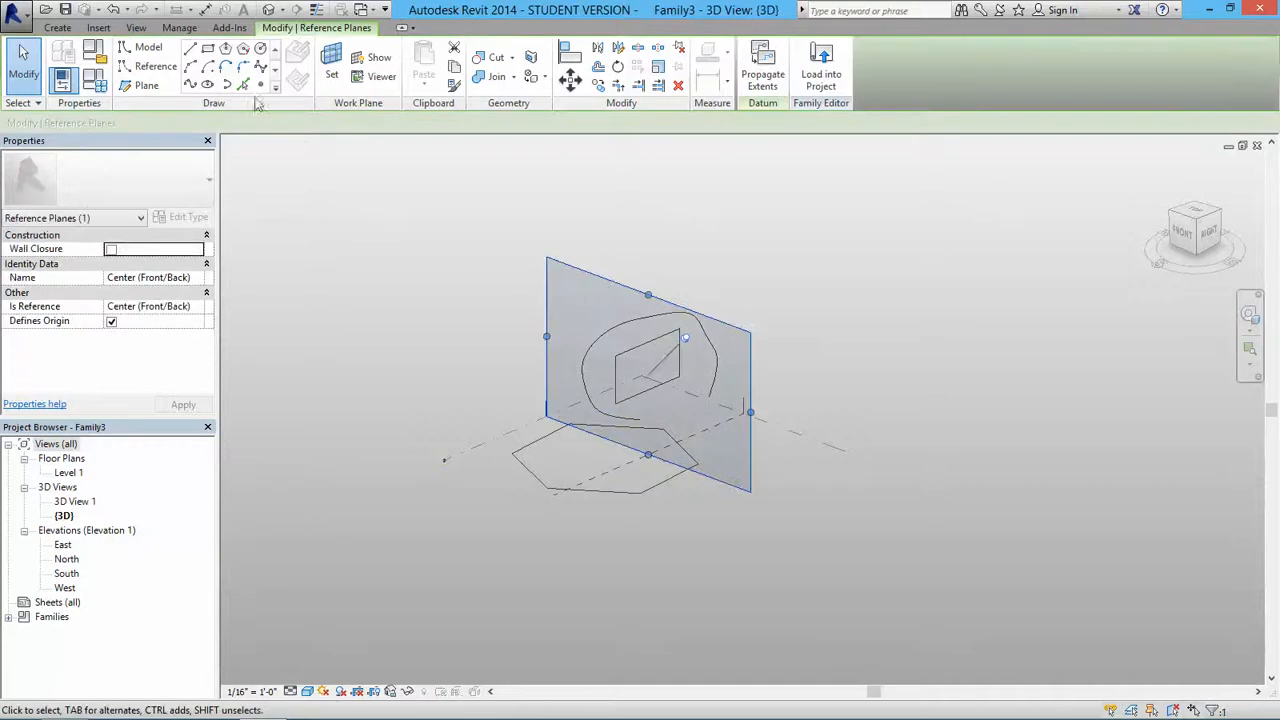
pyautogui.click(260, 49)
pyautogui.click(571, 290)
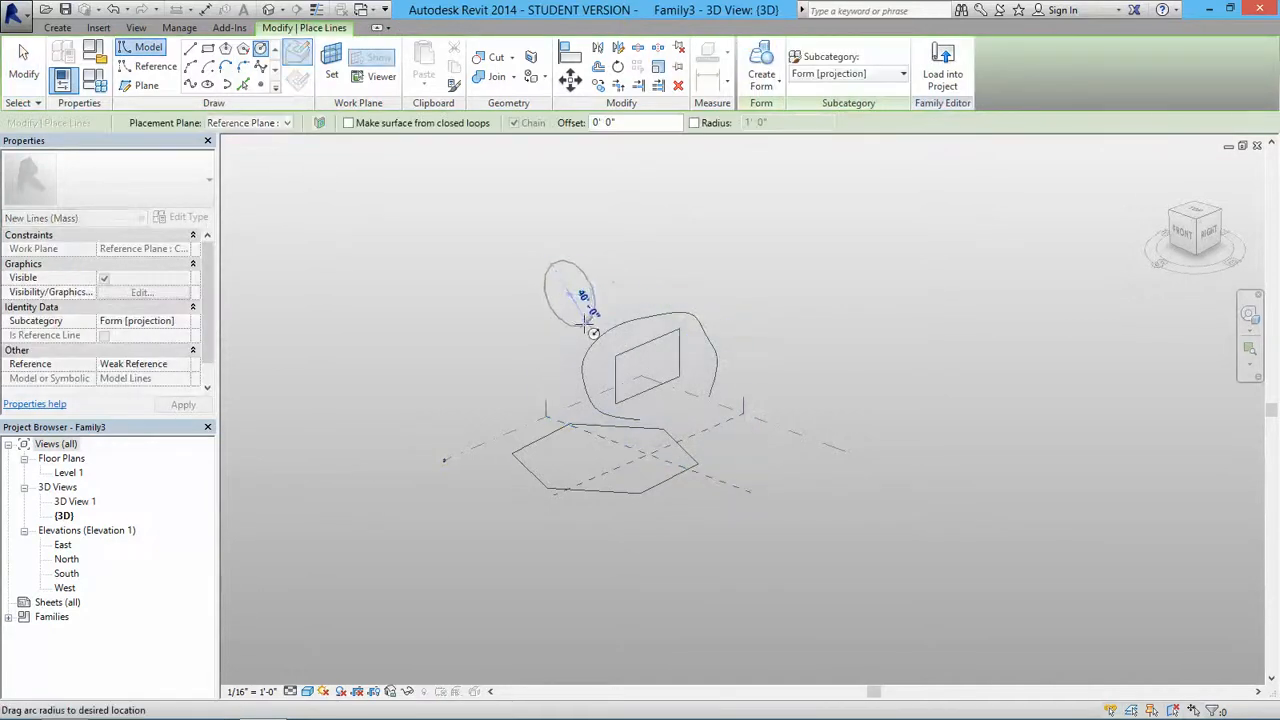
pyautogui.click(594, 290)
pyautogui.press('Escape')
pyautogui.press('Escape')
# Set Level 1 as the work plane and draw a small model-line rectangle on it beside the hexagon
pyautogui.keyDown('shift'); pyautogui.moveTo(610, 372); pyautogui.dragTo(587, 507, button='middle'); pyautogui.keyUp('shift')
pyautogui.scroll(3, 720, 360)
pyautogui.scroll(-2, 724, 361)
pyautogui.moveTo(728, 362); pyautogui.dragTo(692, 366, button='middle')
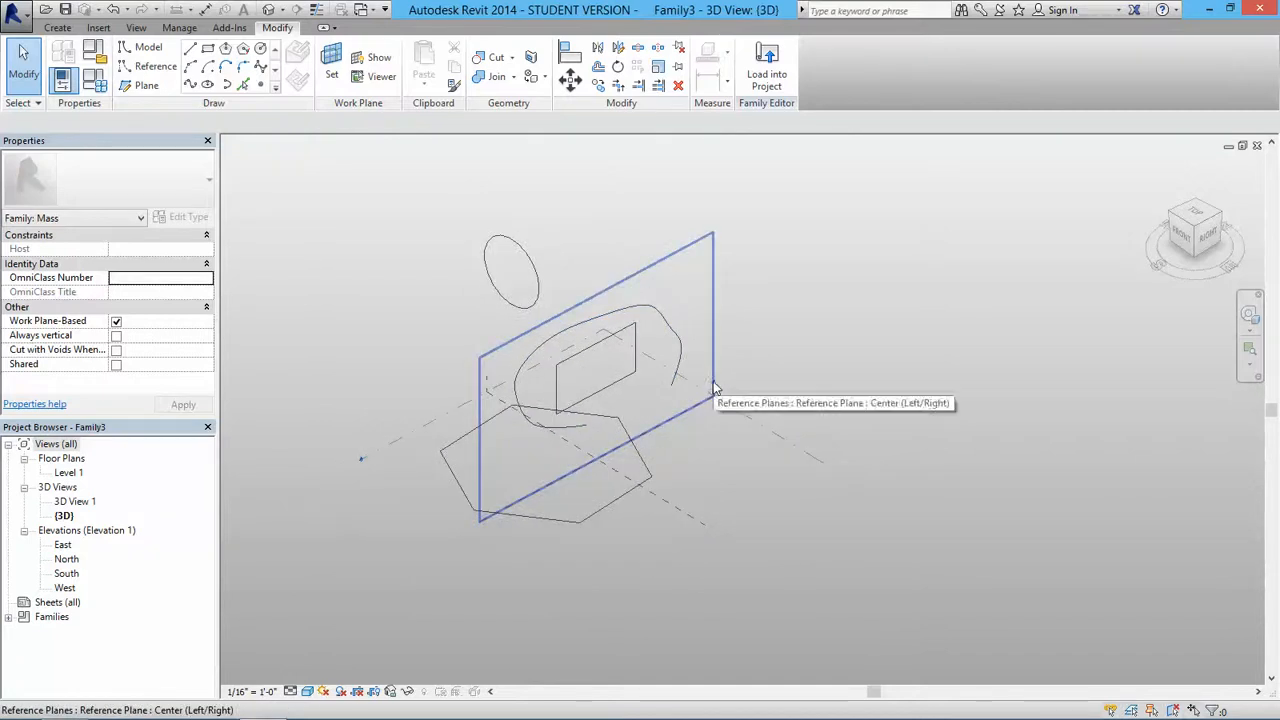
pyautogui.click(330, 65)
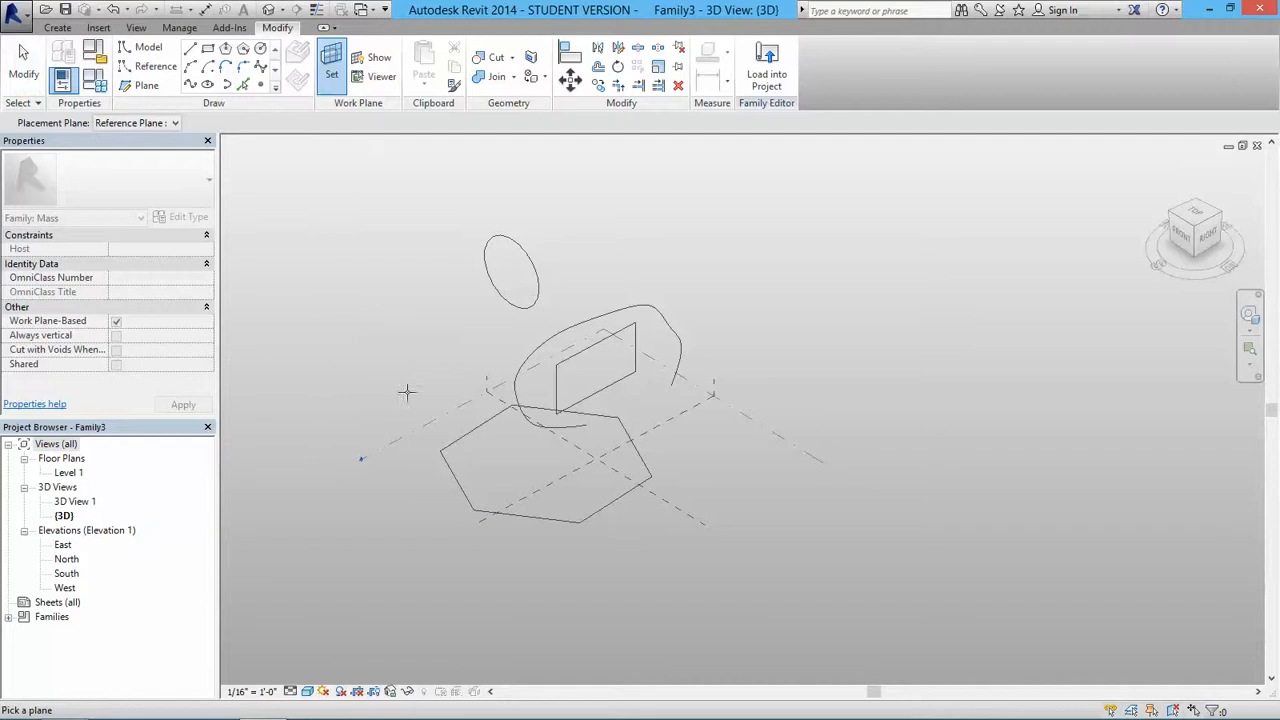
pyautogui.click(407, 430)
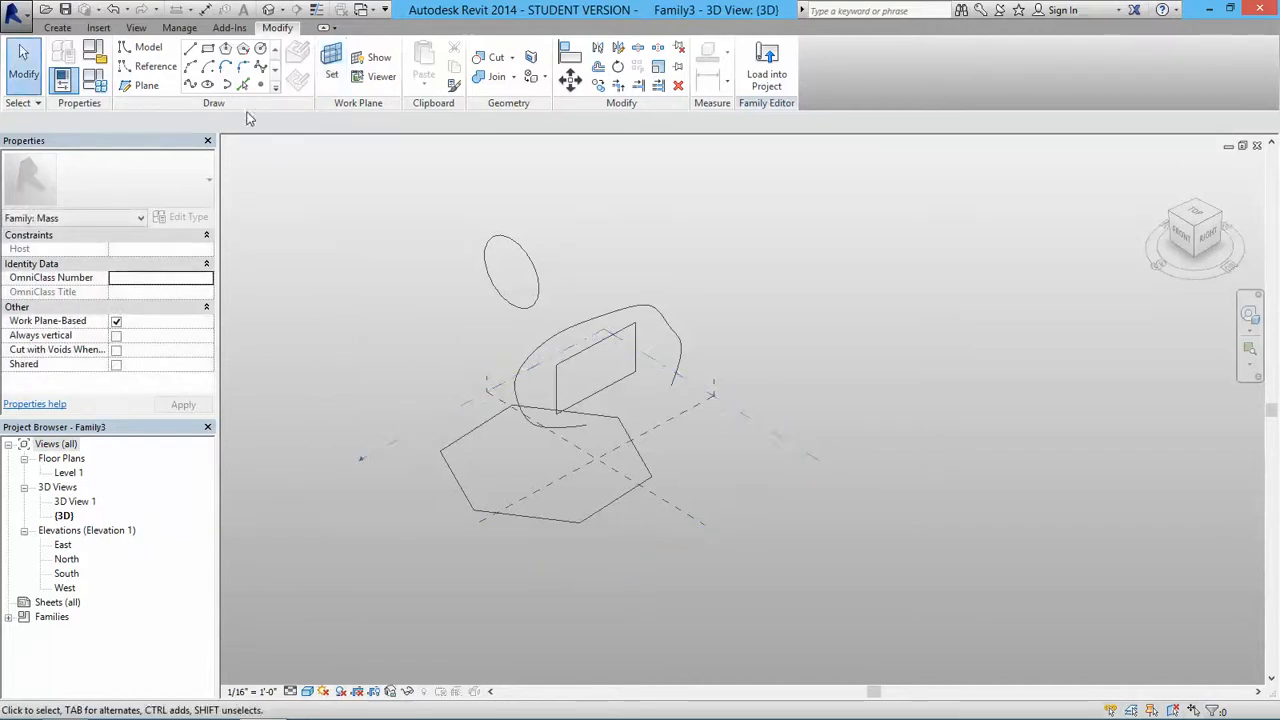
pyautogui.click(208, 50)
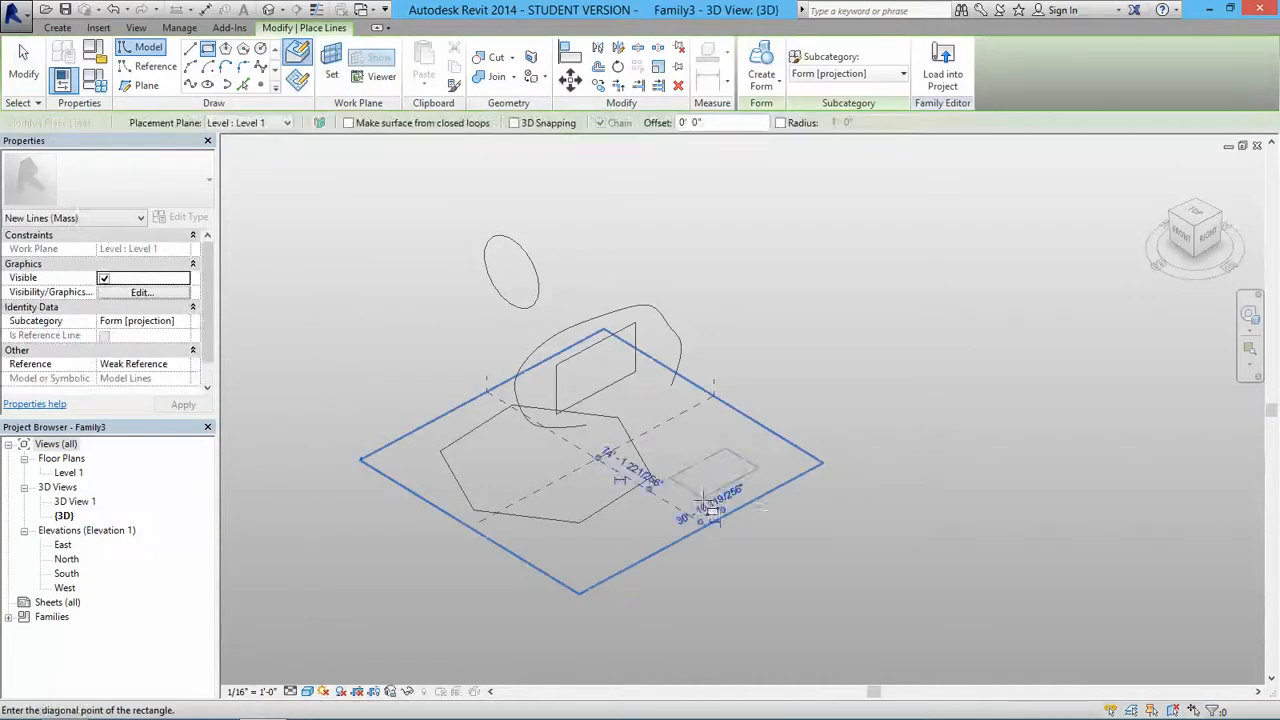
pyautogui.press('Escape')
pyautogui.press('Escape')
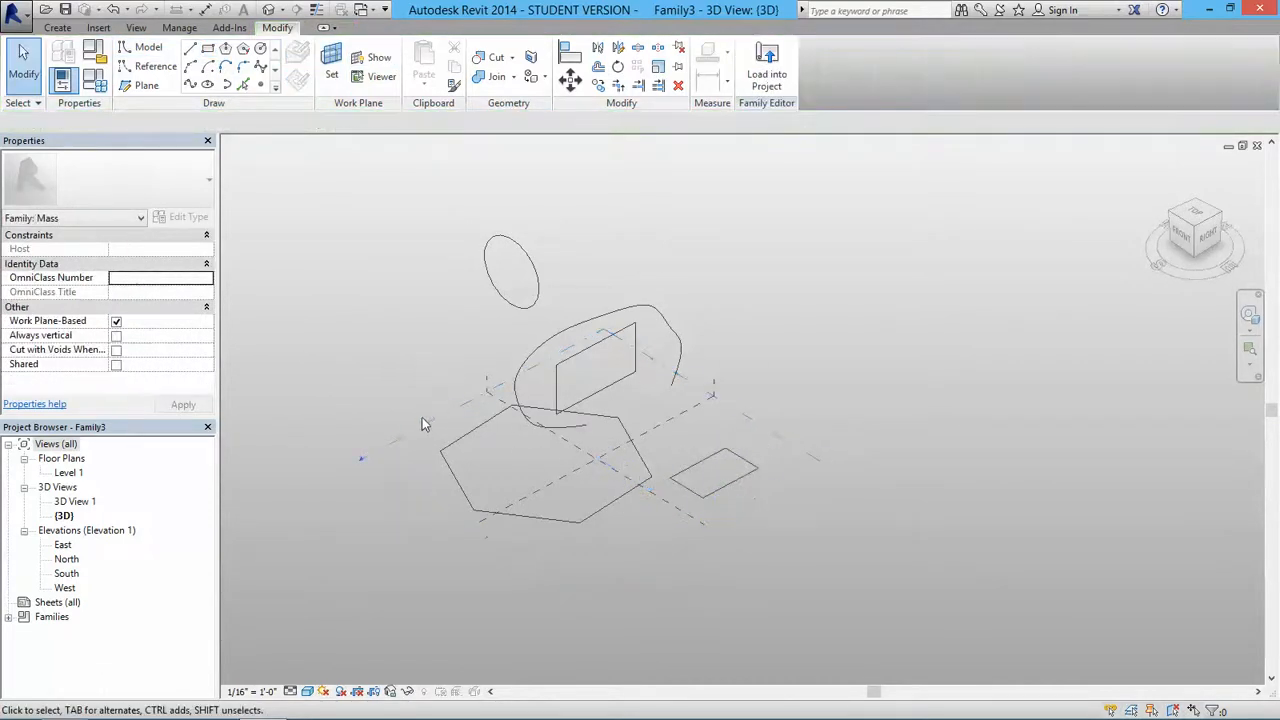
pyautogui.click(208, 50)
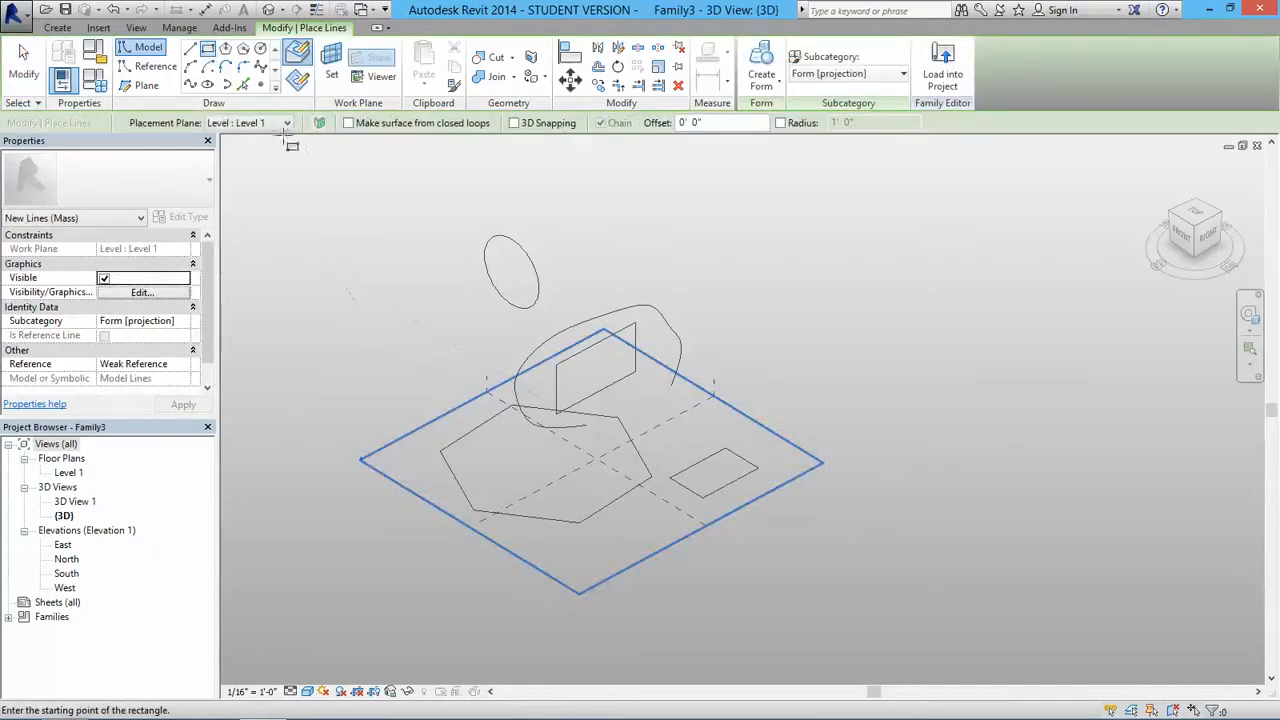
pyautogui.click(257, 123)
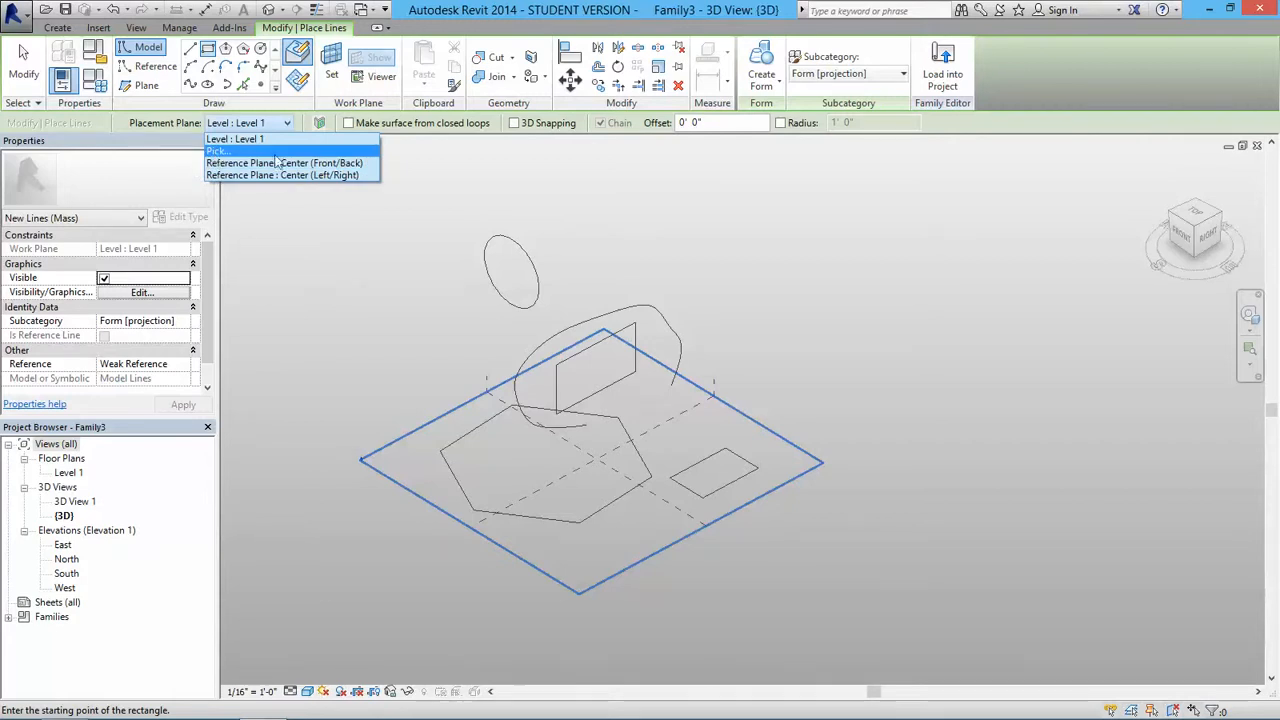
pyautogui.press('Escape')
pyautogui.press('Escape')
# Create a solid box form from the small rectangle on Level 1
pyautogui.moveTo(672, 427); pyautogui.dragTo(614, 418, button='middle')
pyautogui.keyDown('shift'); pyautogui.moveTo(614, 418); pyautogui.dragTo(655, 463, button='middle'); pyautogui.keyUp('shift')
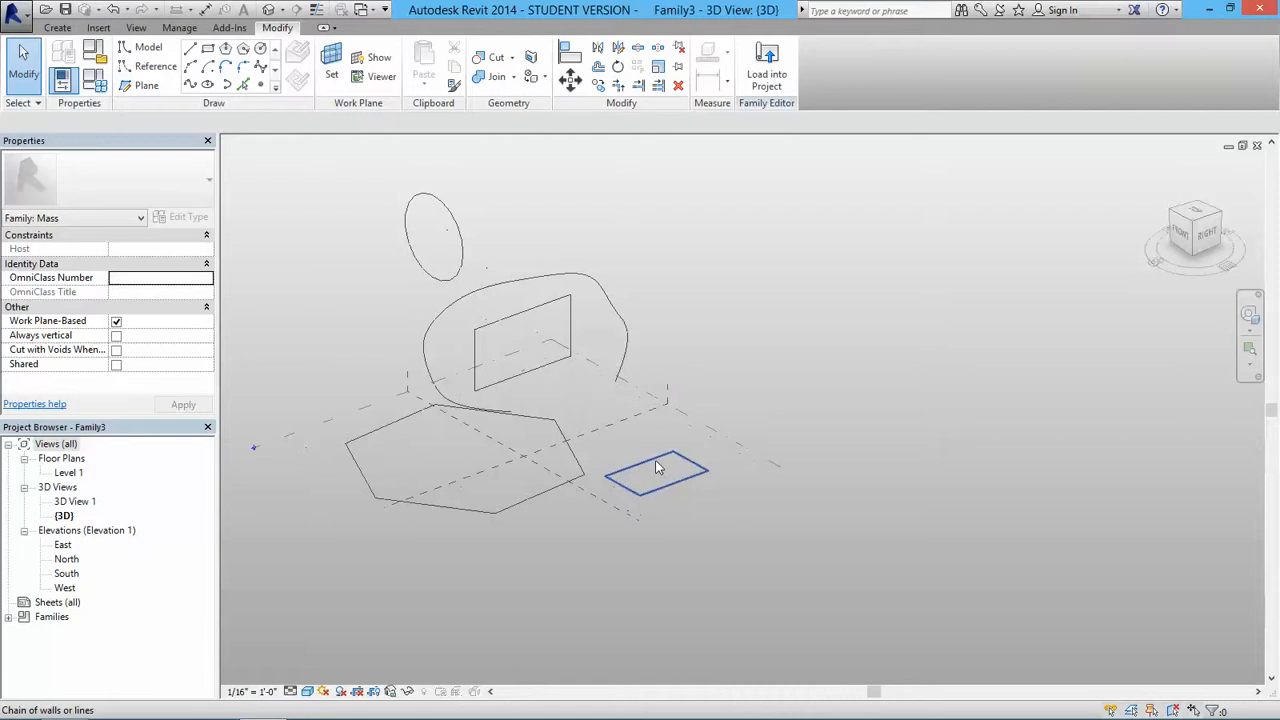
pyautogui.click(656, 462)
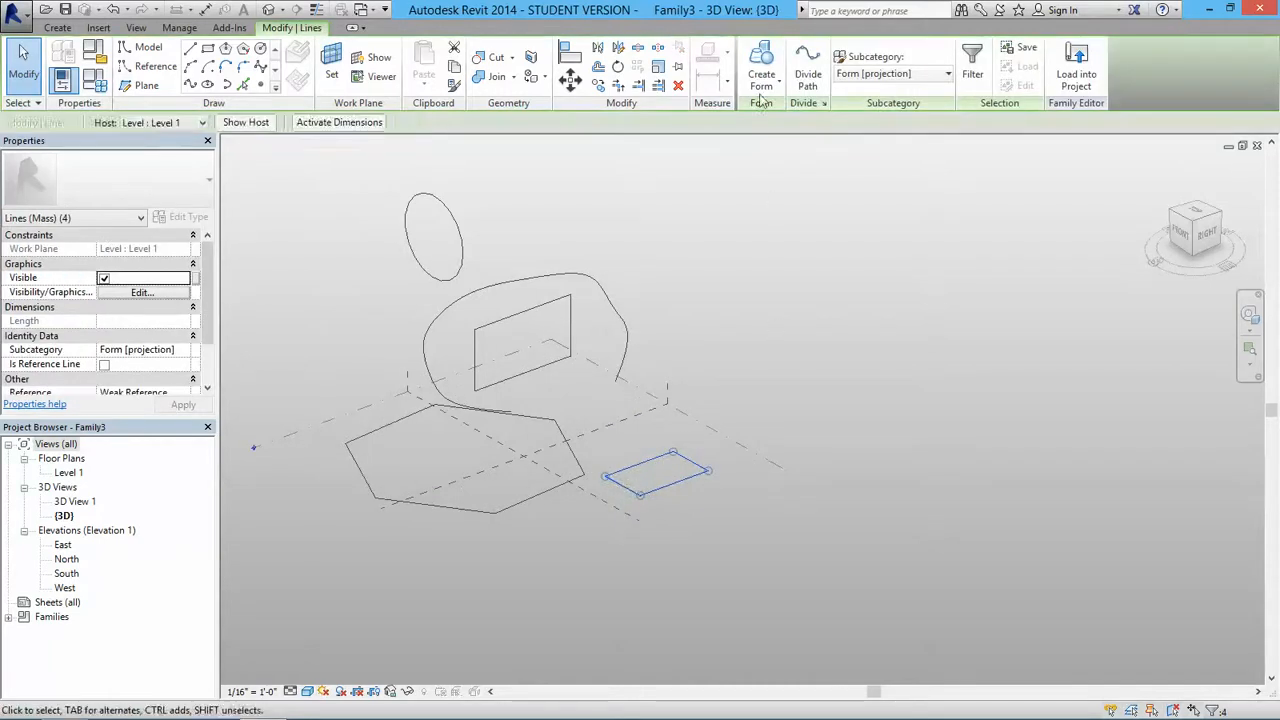
pyautogui.click(770, 62)
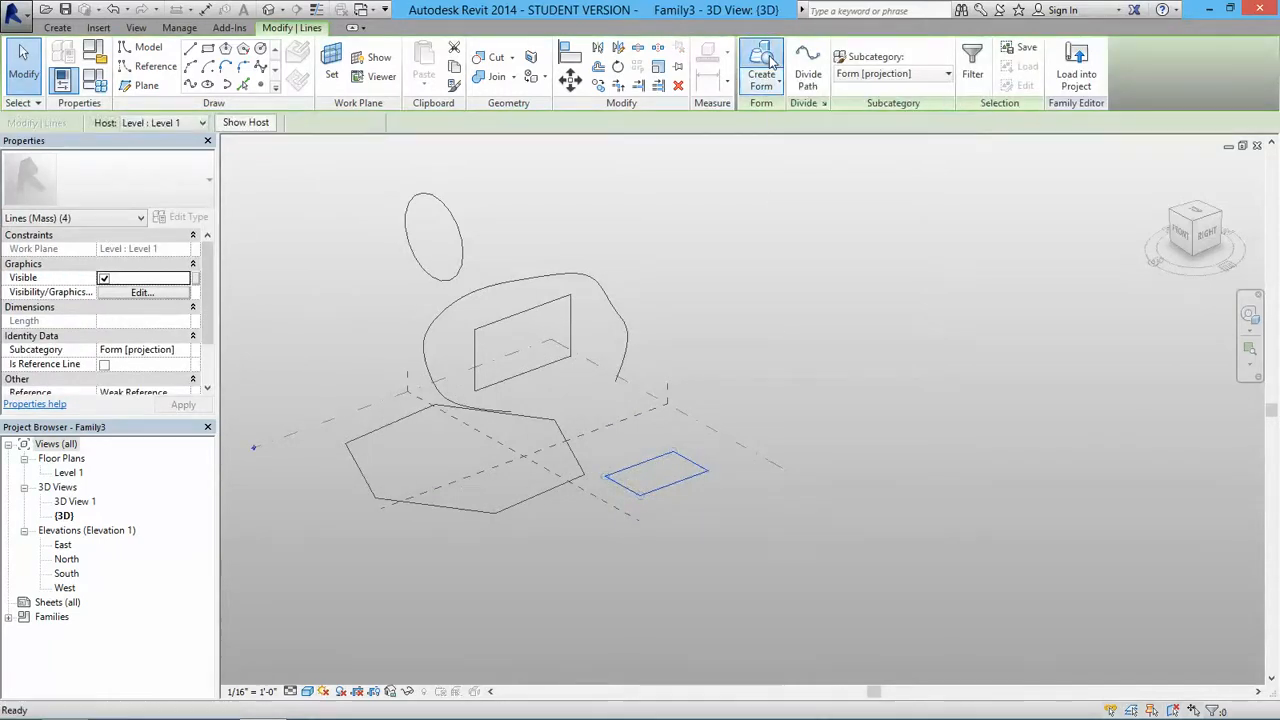
pyautogui.click(790, 374)
# Create a solid form from the circle using the cylinder option and stretch it to a length of about 64 feet
pyautogui.moveTo(774, 439); pyautogui.dragTo(823, 451, button='middle')
pyautogui.scroll(1, 680, 408)
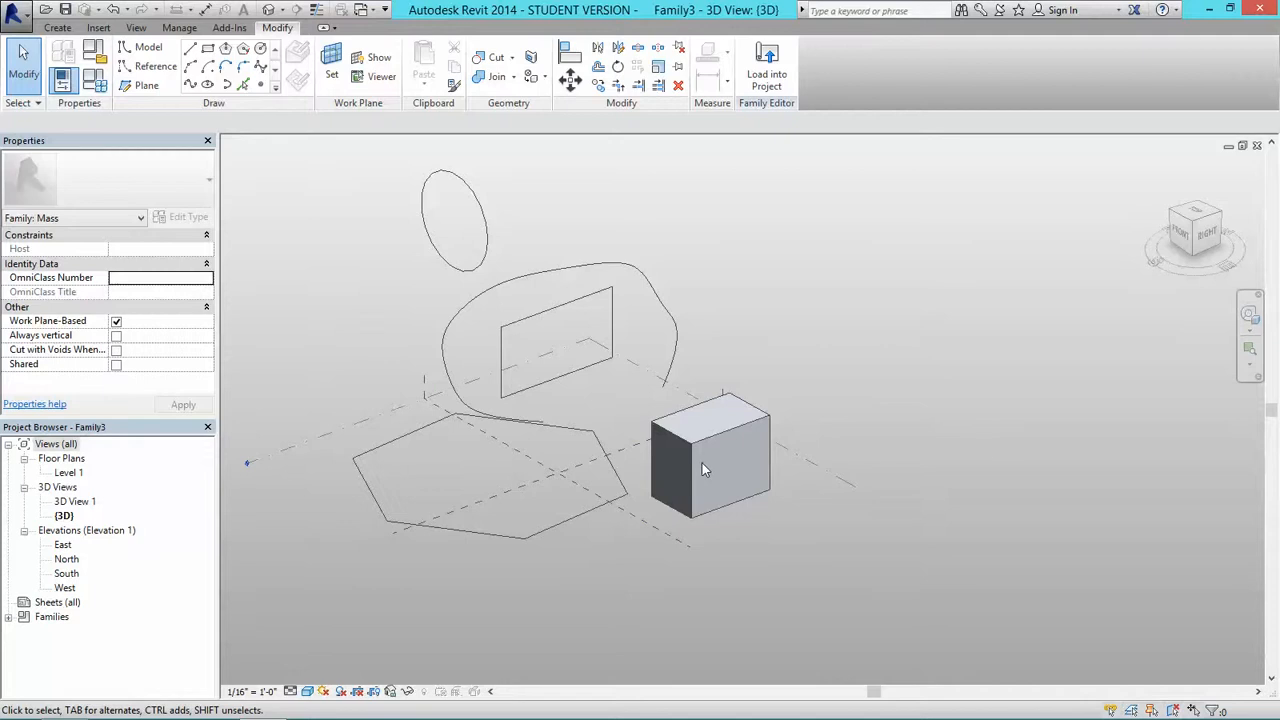
pyautogui.click(465, 190)
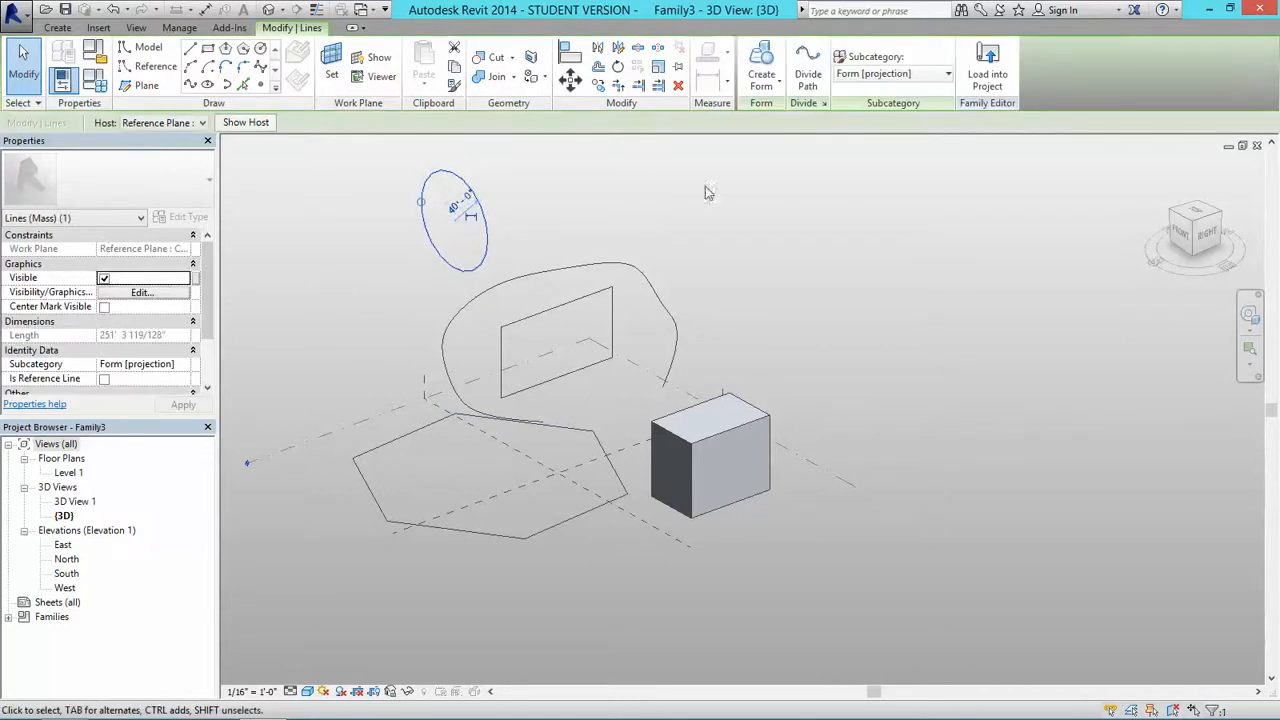
pyautogui.click(765, 57)
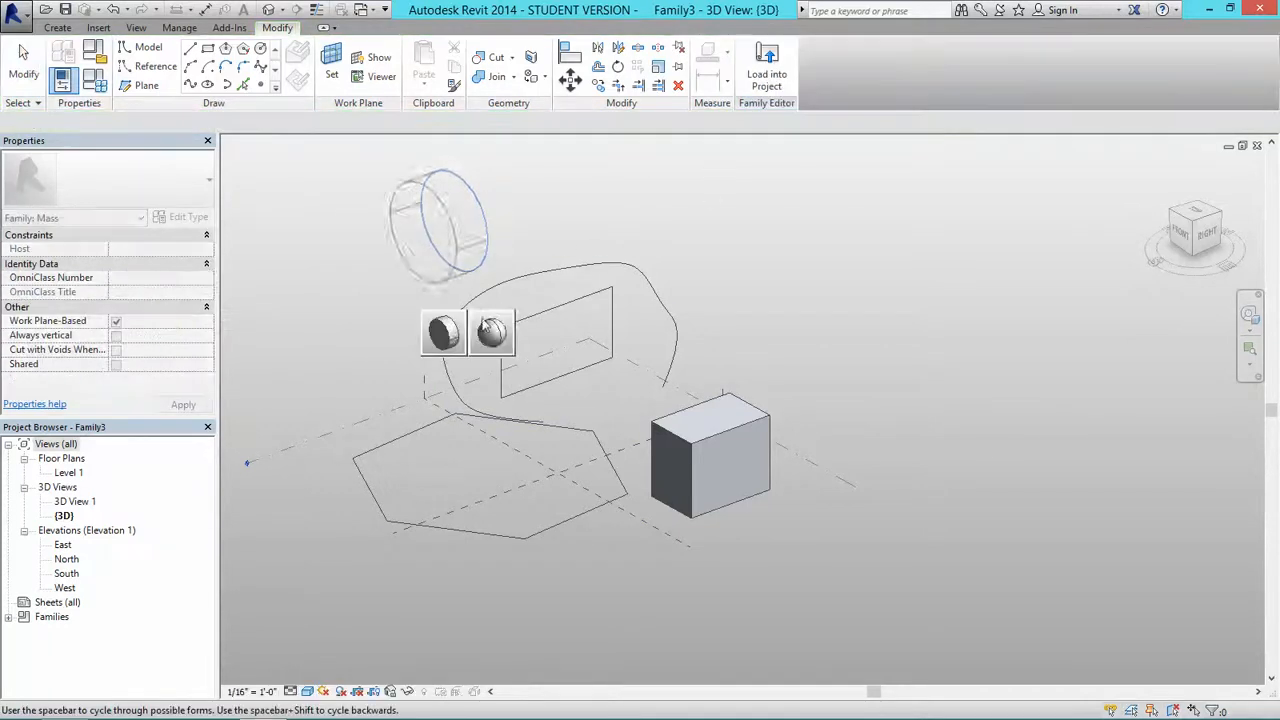
pyautogui.click(447, 326)
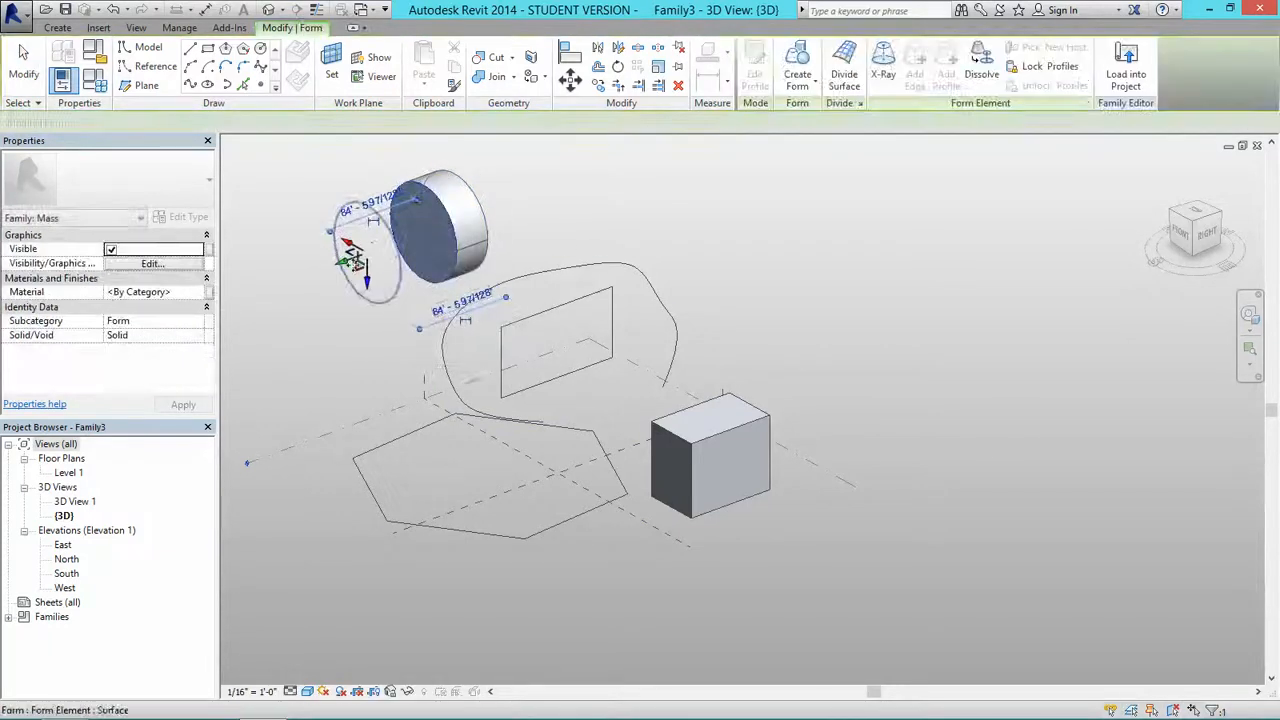
pyautogui.click(577, 206)
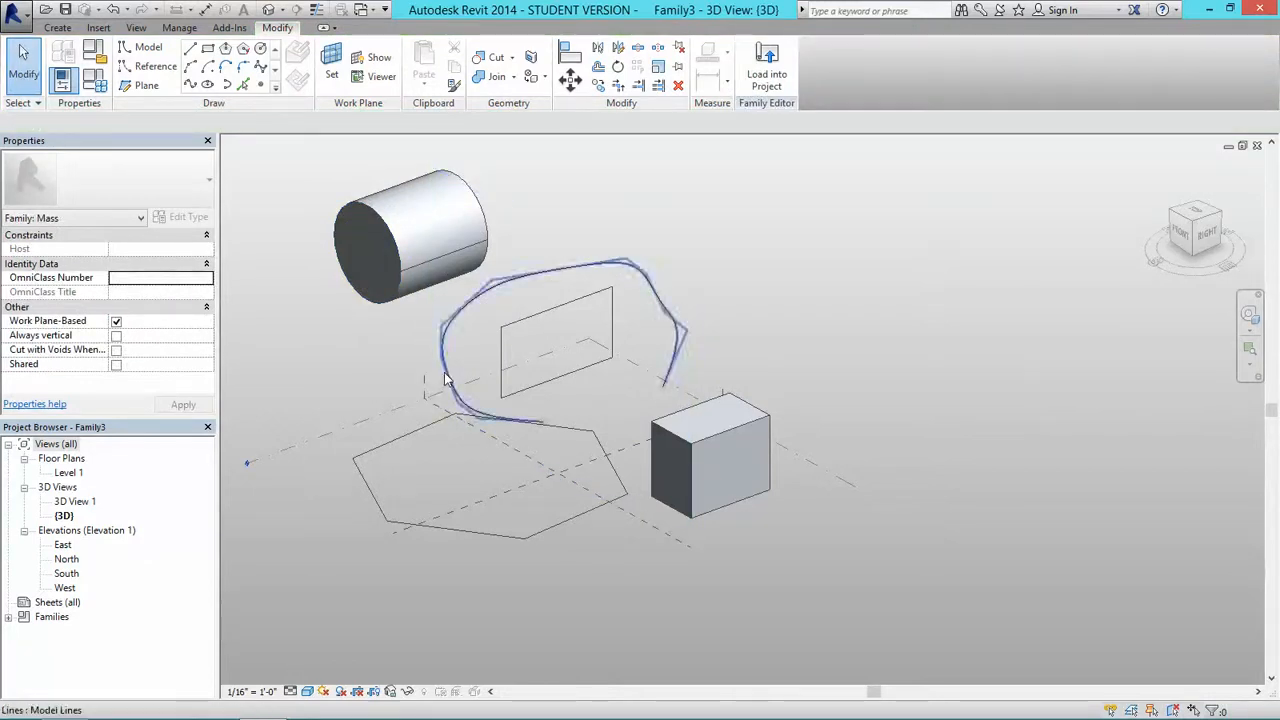
# Create a solid form from the hexagon on Level 1 and lower its top face to make a thin slab
pyautogui.press('Tab')
pyautogui.click(443, 420)
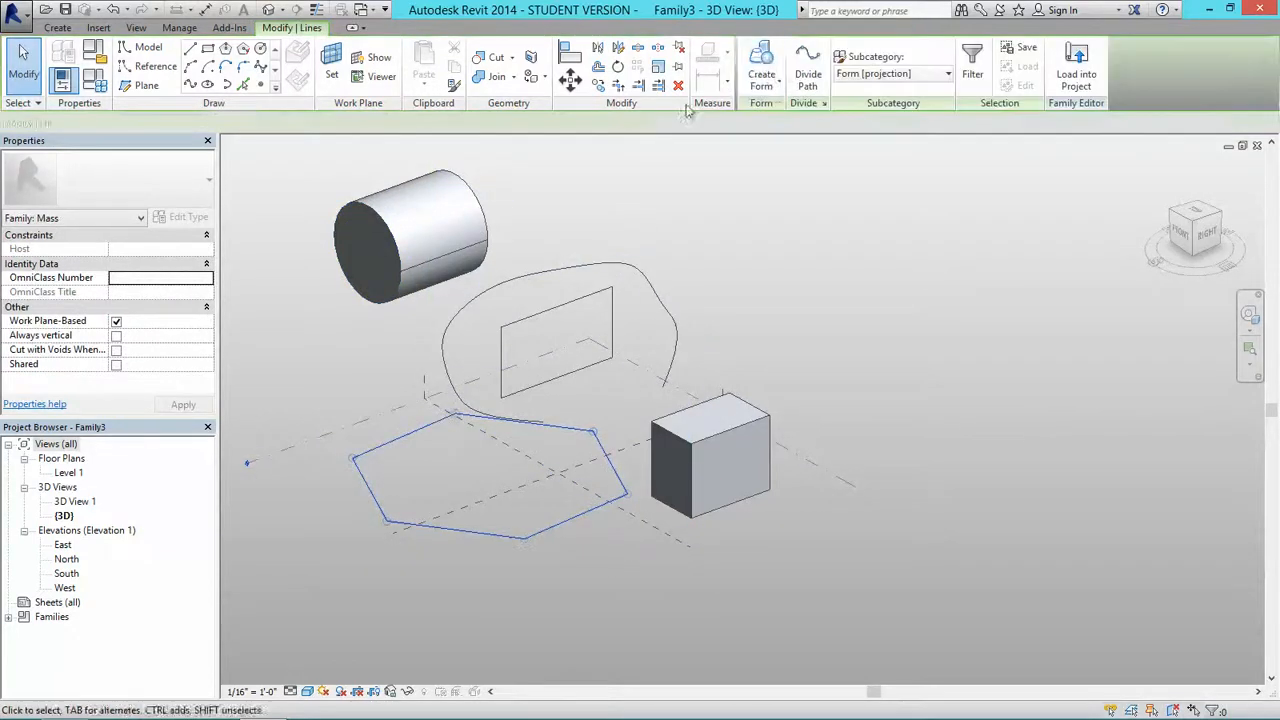
pyautogui.click(761, 62)
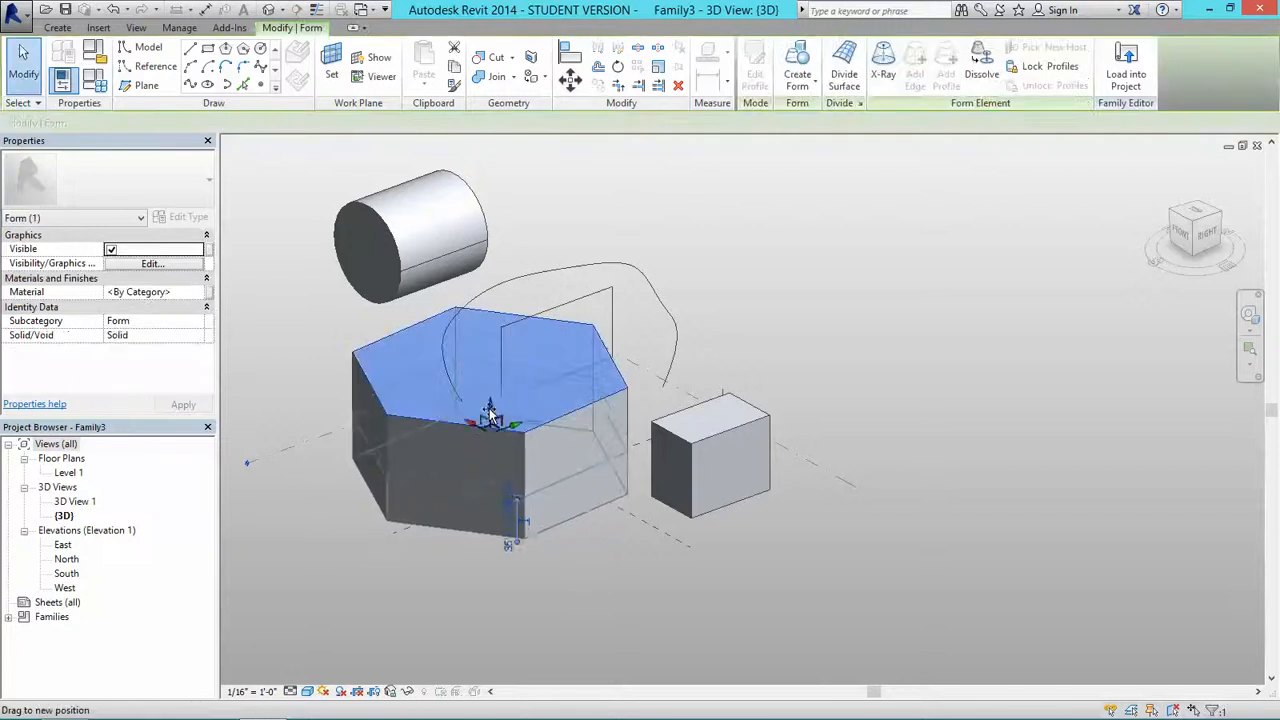
pyautogui.moveTo(490, 415); pyautogui.dragTo(488, 455)
pyautogui.press('Escape')
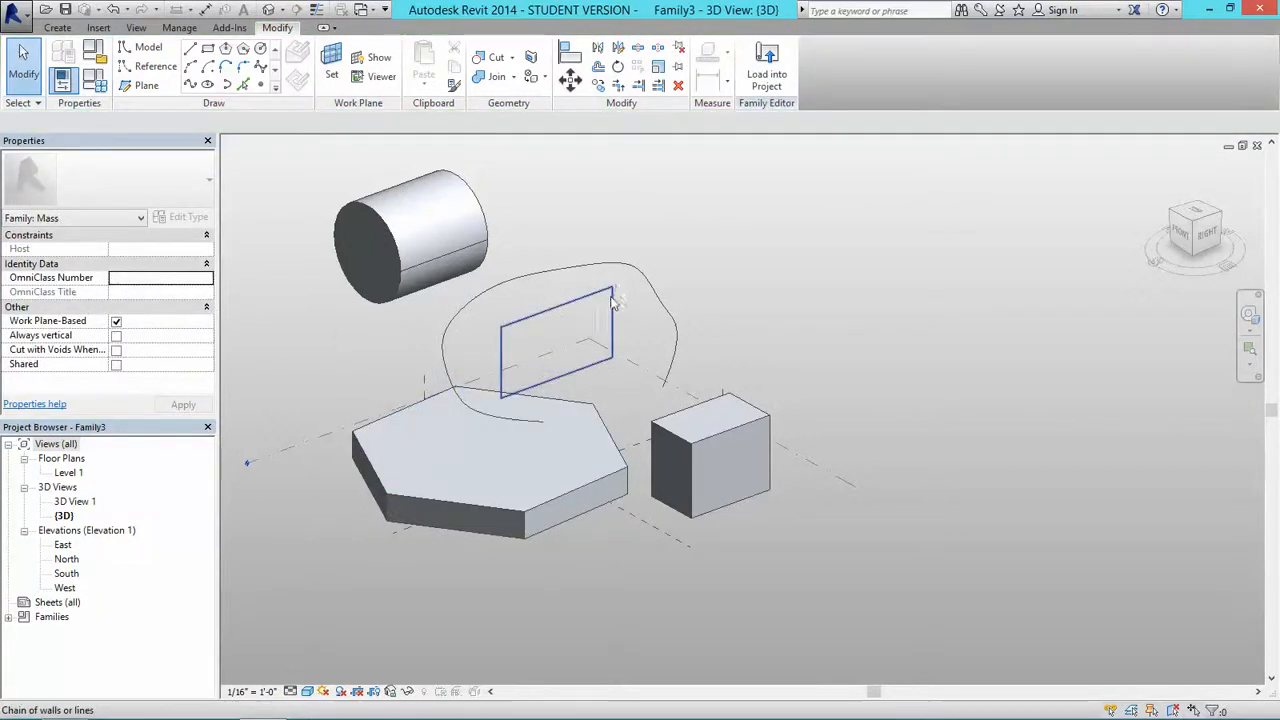
# Try creating a solid form from the vertical rectangle and pulling its end face, then undo both changes
pyautogui.click(614, 303)
pyautogui.click(761, 62)
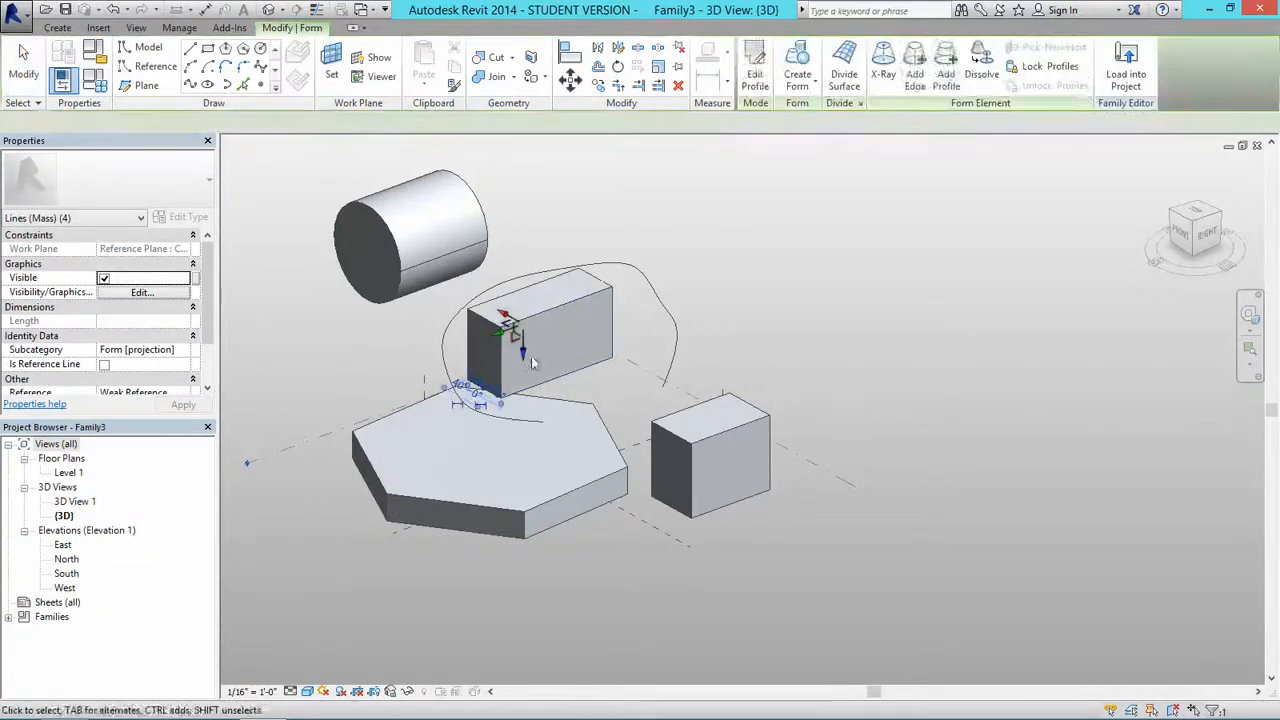
pyautogui.moveTo(505, 315); pyautogui.dragTo(605, 376)
pyautogui.hotkey('ctrl', 'z')
pyautogui.hotkey('ctrl', 'z')
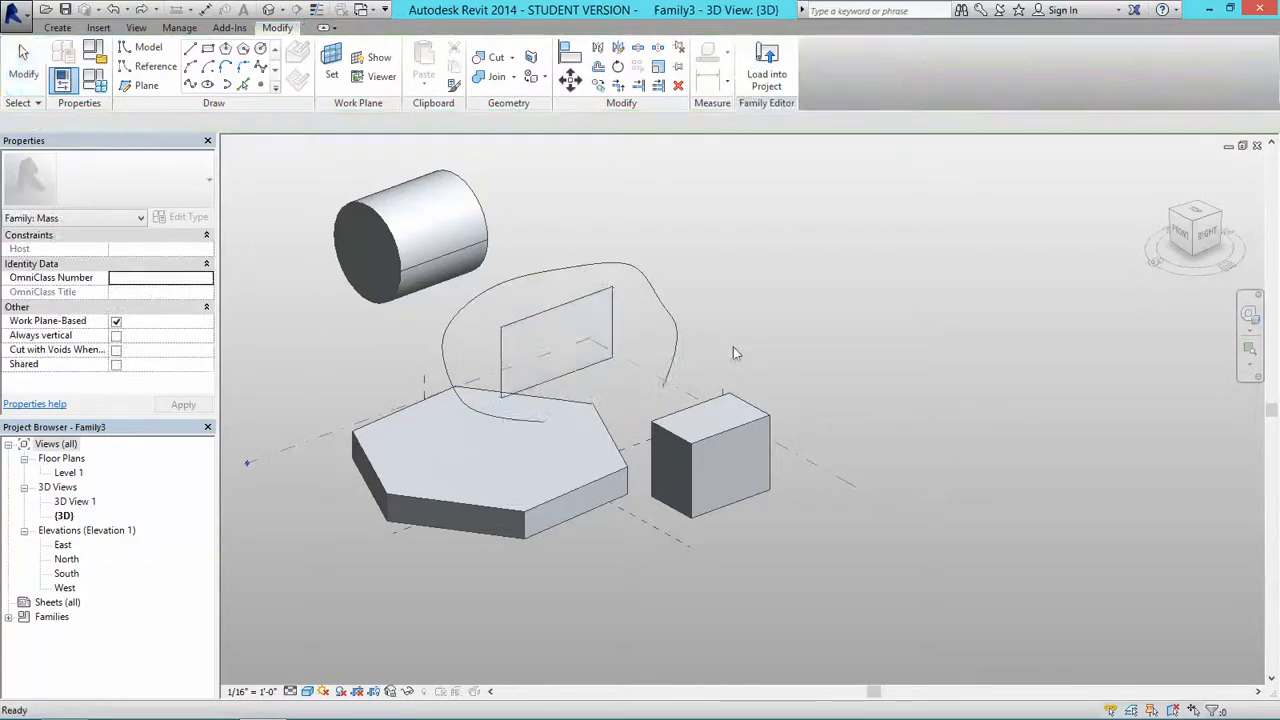
# Raise a single top corner vertex of the box so that its top surface twists
pyautogui.moveTo(714, 380); pyautogui.dragTo(751, 399, button='middle')
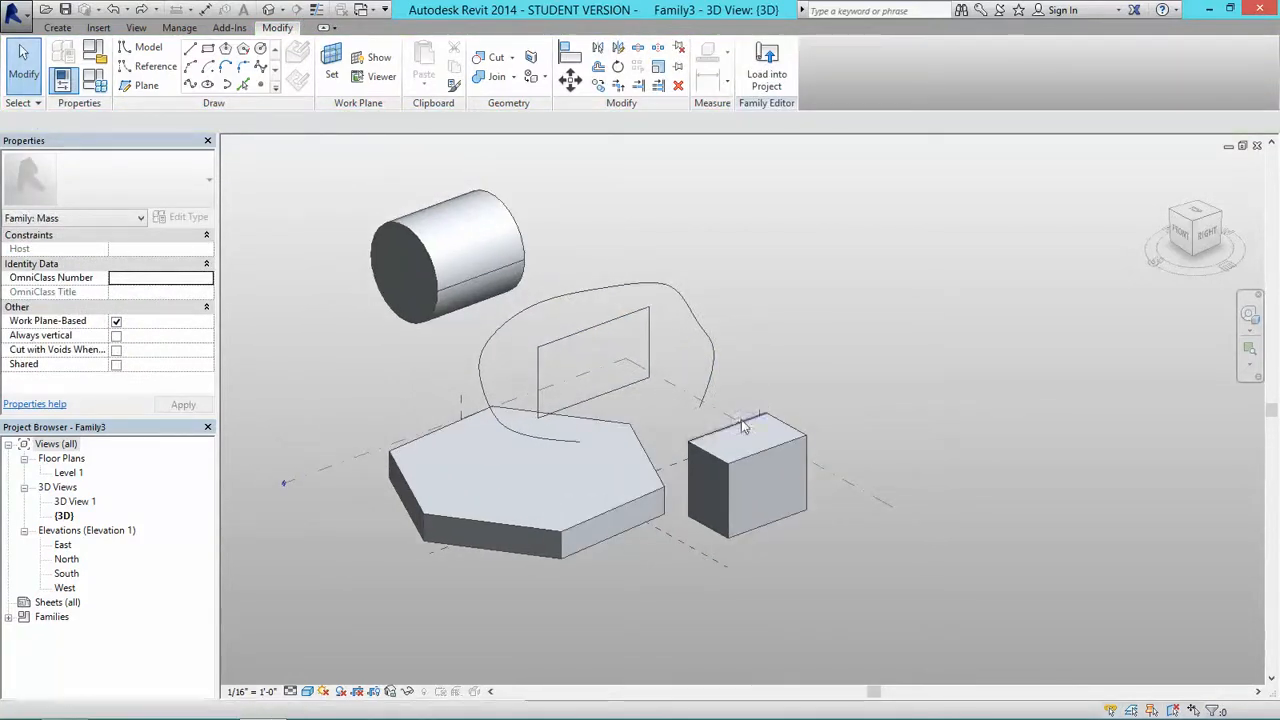
pyautogui.scroll(3, 795, 443)
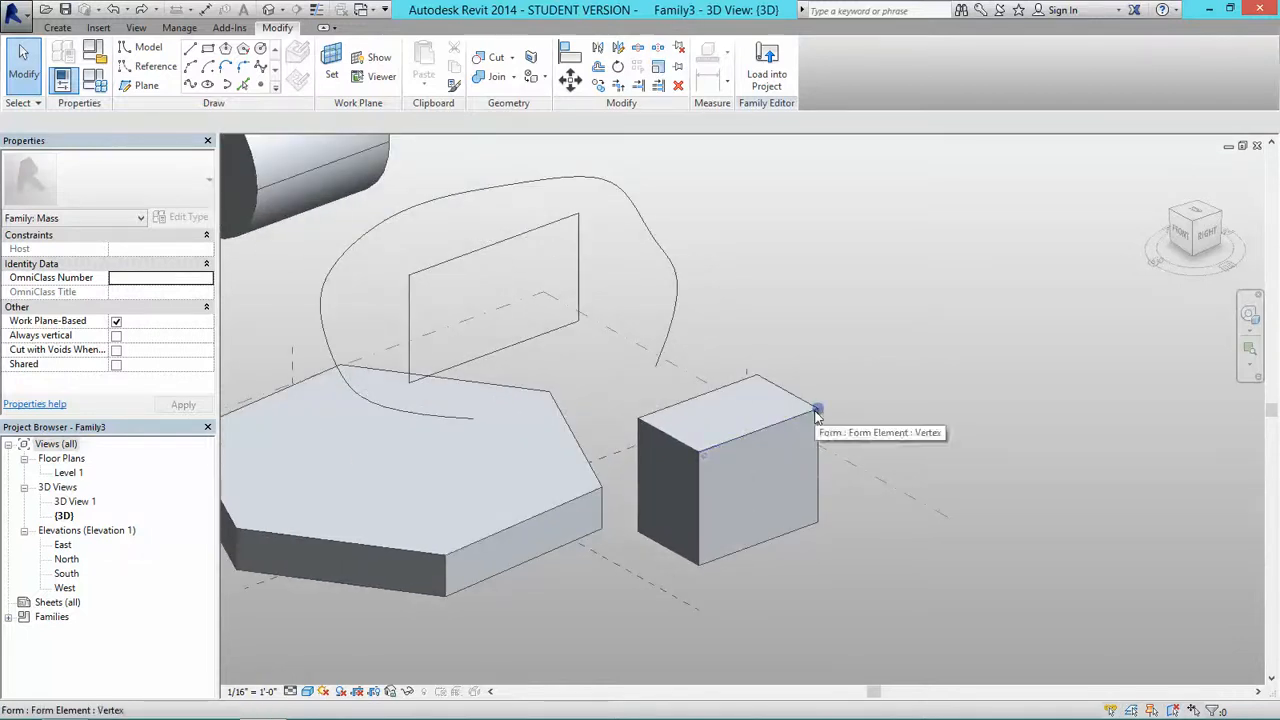
pyautogui.click(816, 413)
pyautogui.moveTo(818, 320); pyautogui.dragTo(818, 319)
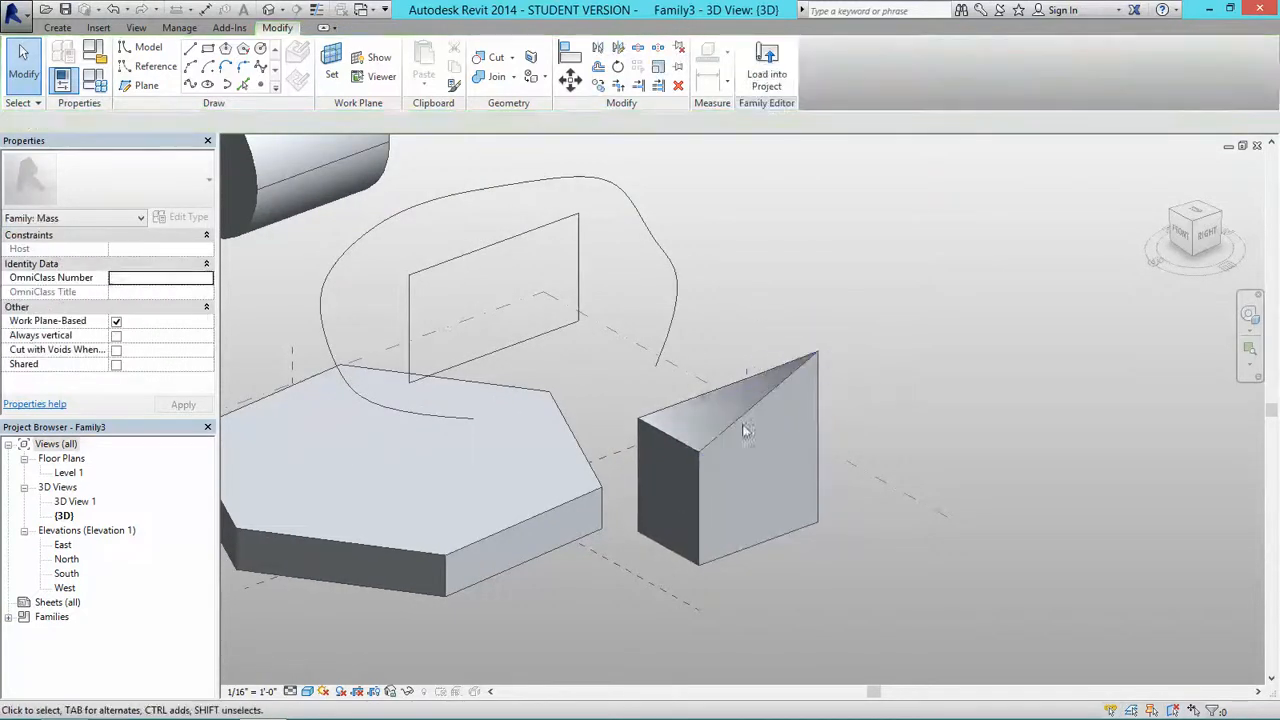
# Lower the box's front top edge well below its rear corner, and raise its leftmost top vertex slightly
pyautogui.click(737, 415)
pyautogui.moveTo(757, 377); pyautogui.dragTo(757, 333)
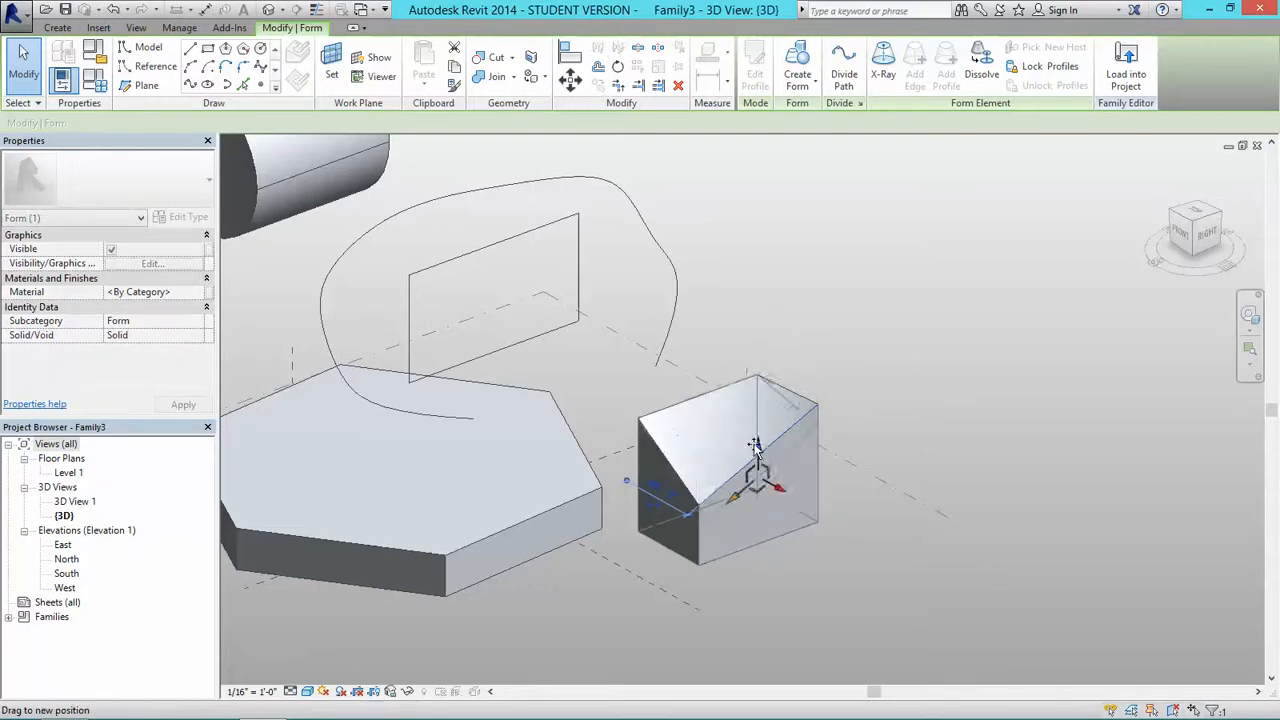
pyautogui.moveTo(757, 446); pyautogui.dragTo(757, 447)
pyautogui.click(638, 420)
pyautogui.moveTo(638, 389); pyautogui.dragTo(638, 357)
pyautogui.click(830, 429)
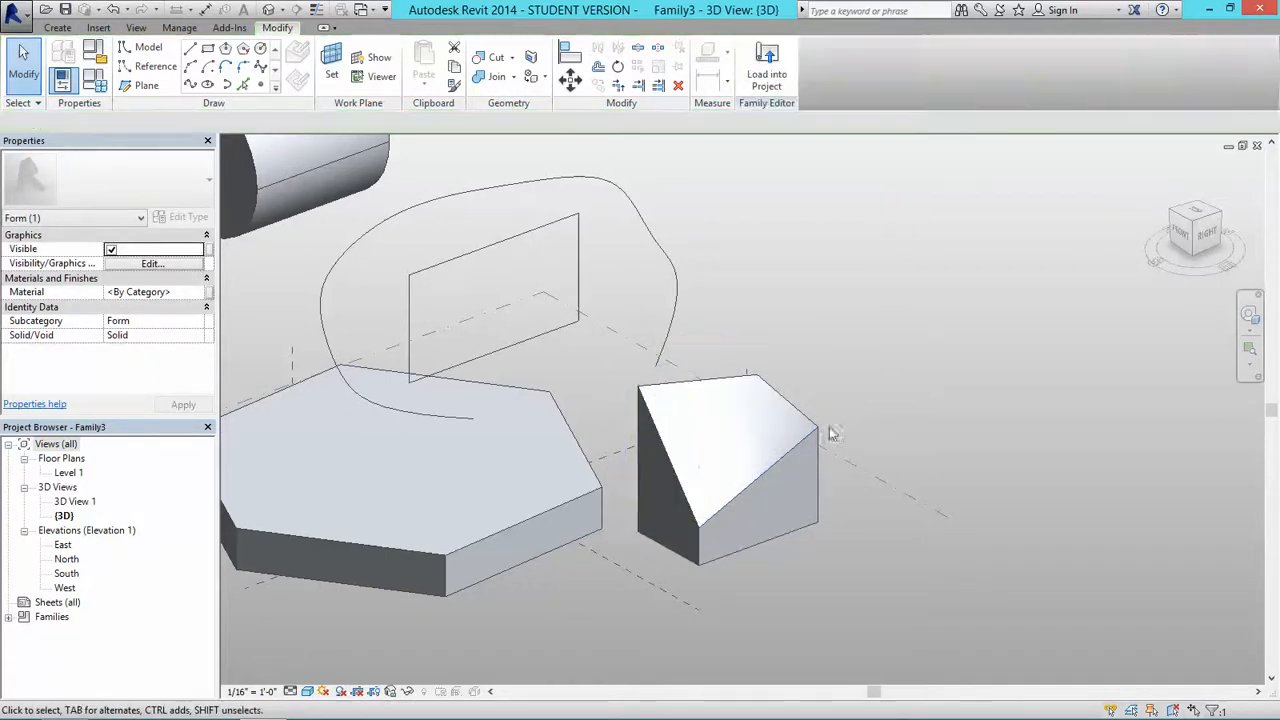
# Raise the entire sloped top face of the box and rotate it about its centre to twist the form
pyautogui.click(771, 461)
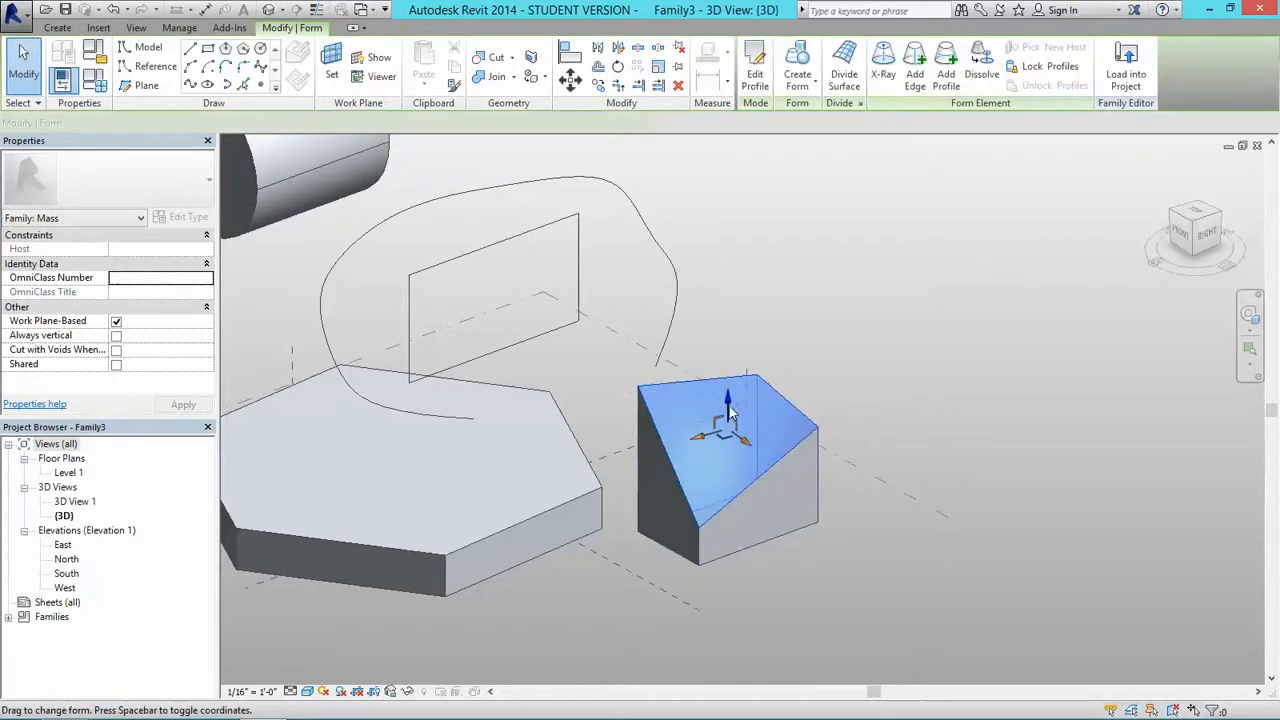
pyautogui.moveTo(727, 428); pyautogui.dragTo(728, 388)
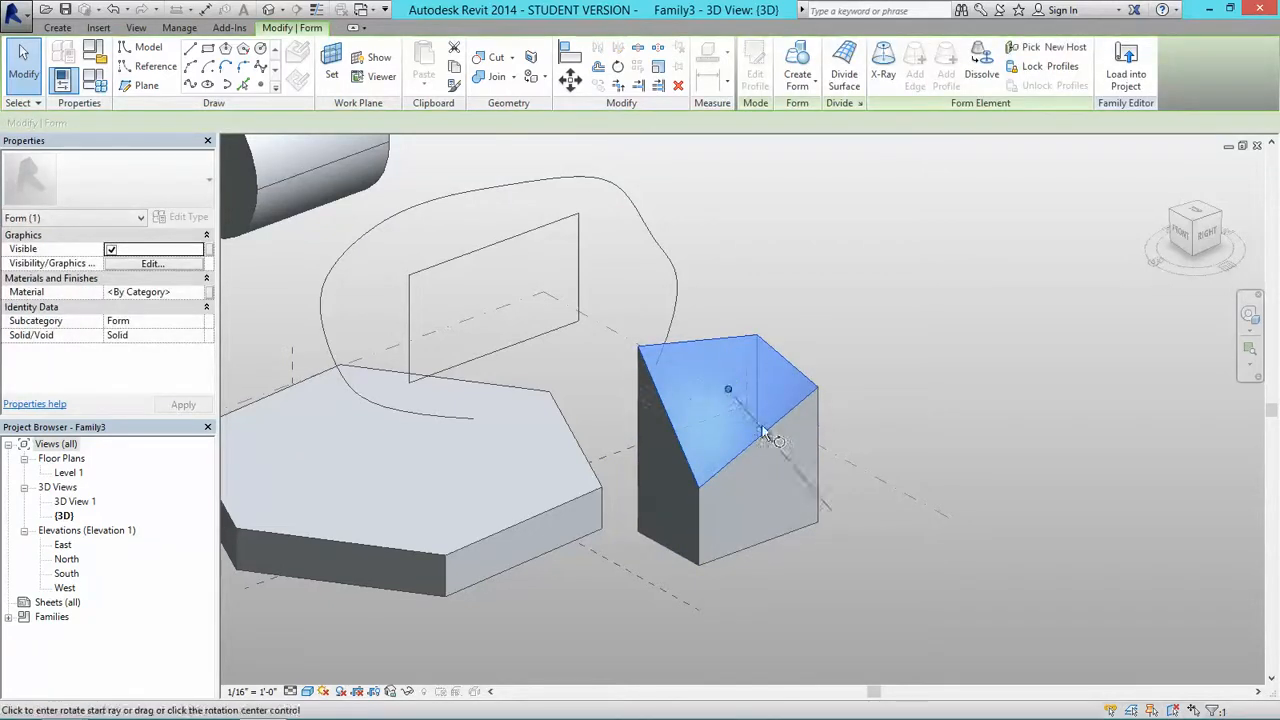
pyautogui.click(866, 466)
pyautogui.click(875, 424)
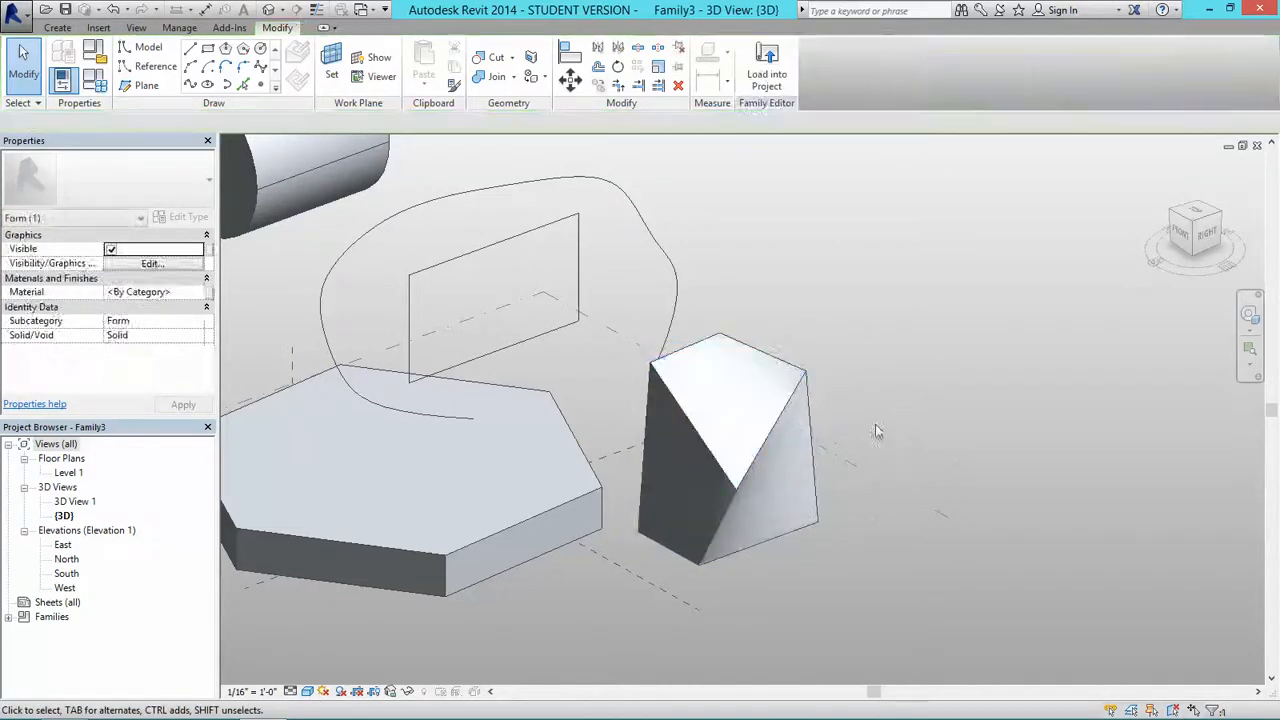
# Move the twisted box form toward the hexagonal slab so that it overlaps the slab's nearest corner
pyautogui.click(761, 448)
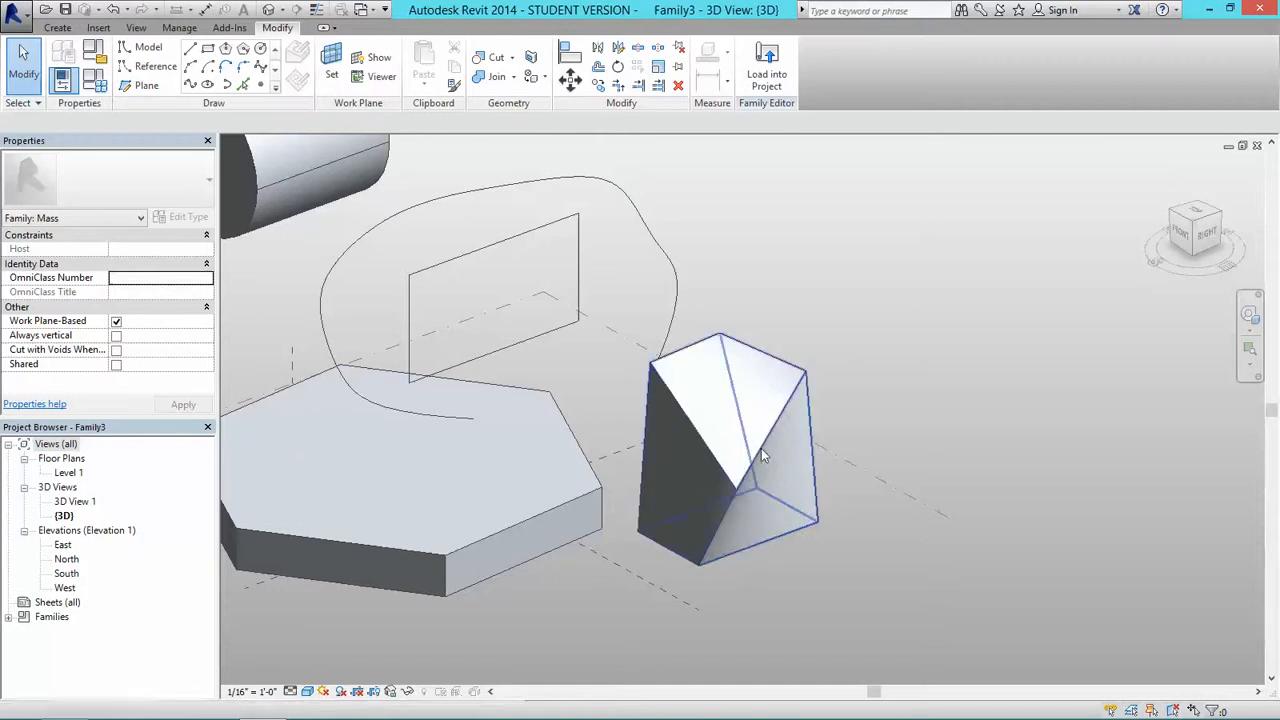
pyautogui.click(761, 448)
pyautogui.keyDown('shift'); pyautogui.moveTo(850, 468); pyautogui.dragTo(805, 495, button='middle'); pyautogui.keyUp('shift')
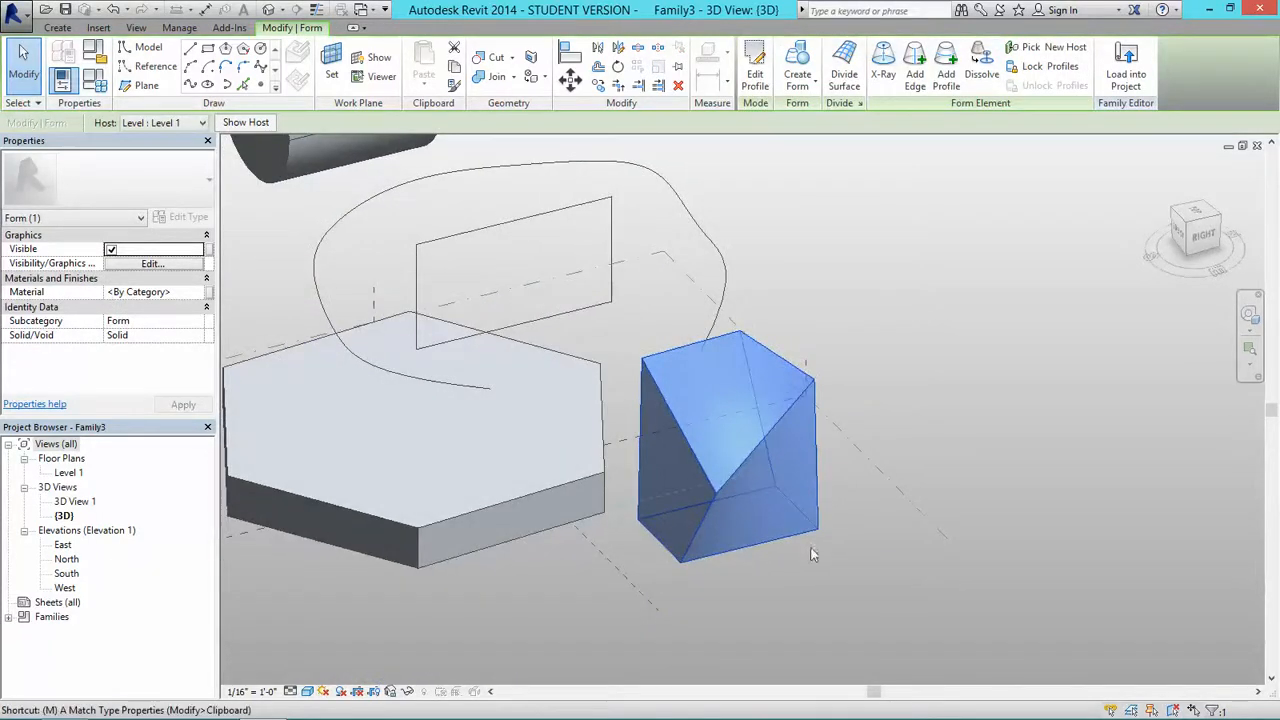
pyautogui.press('v')
pyautogui.click(784, 564)
pyautogui.click(683, 589)
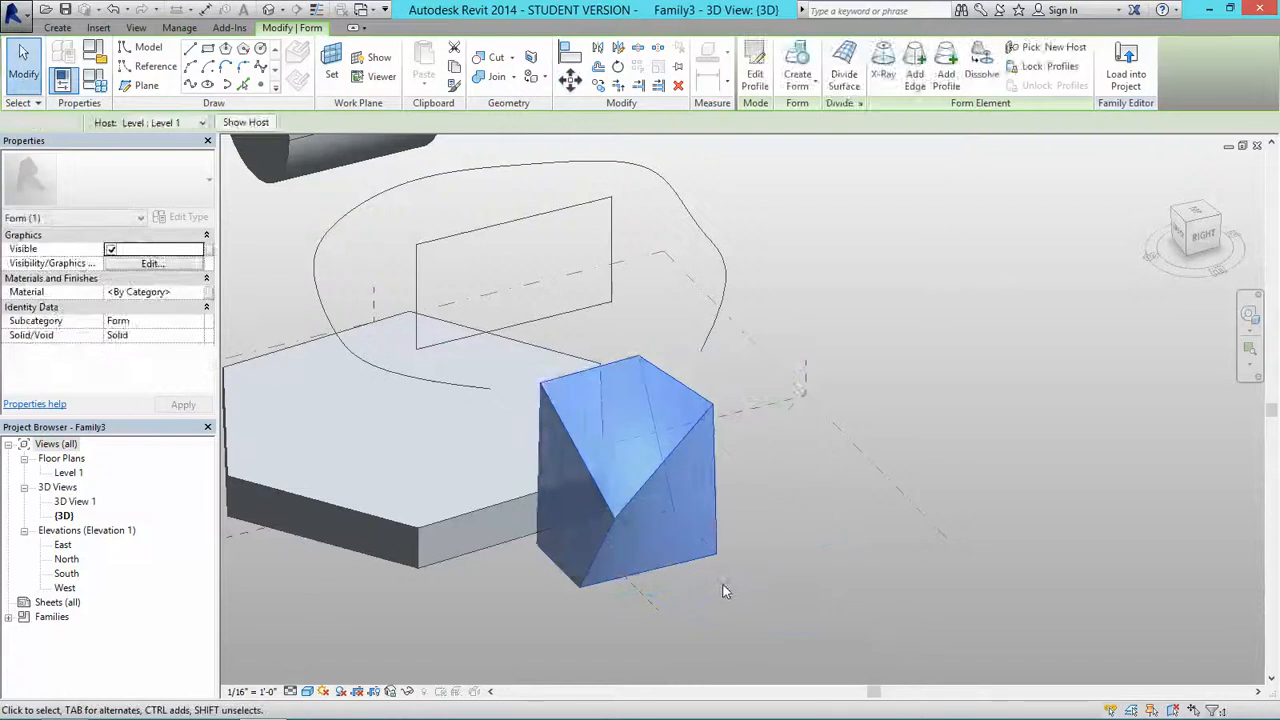
pyautogui.click(725, 591)
pyautogui.keyDown('shift'); pyautogui.moveTo(651, 520); pyautogui.dragTo(727, 470, button='middle'); pyautogui.keyUp('shift')
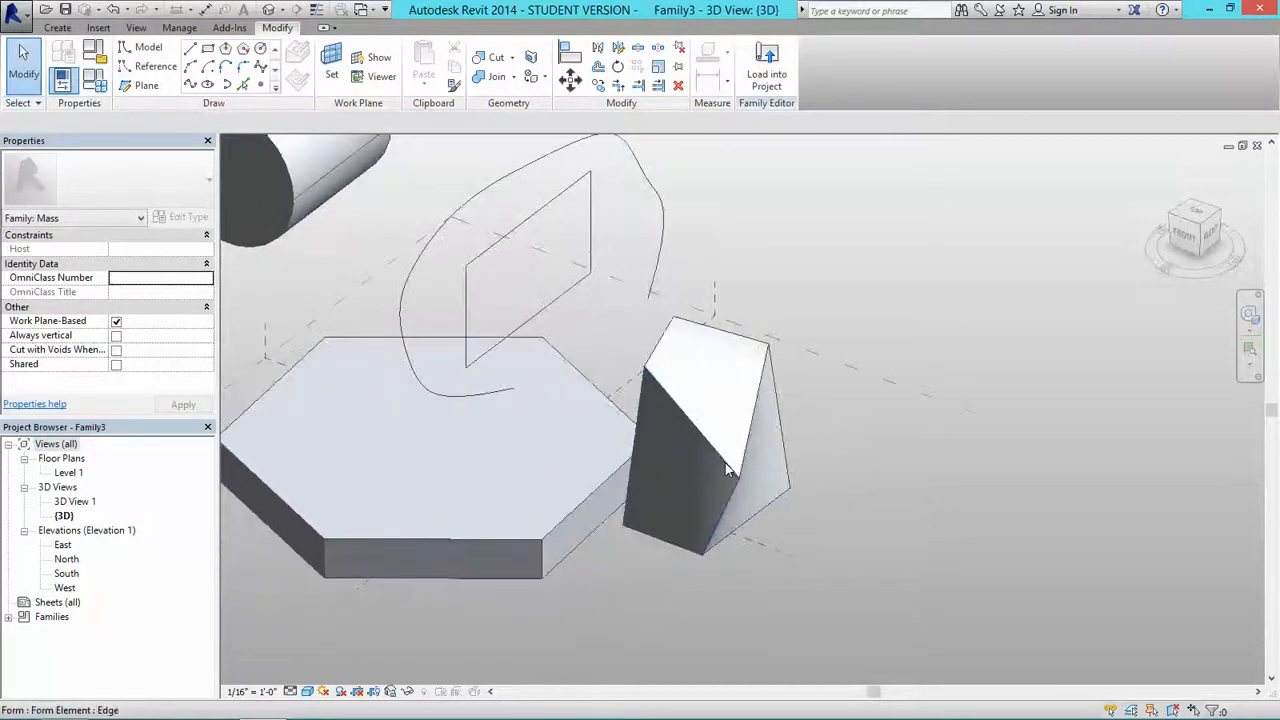
pyautogui.click(725, 463)
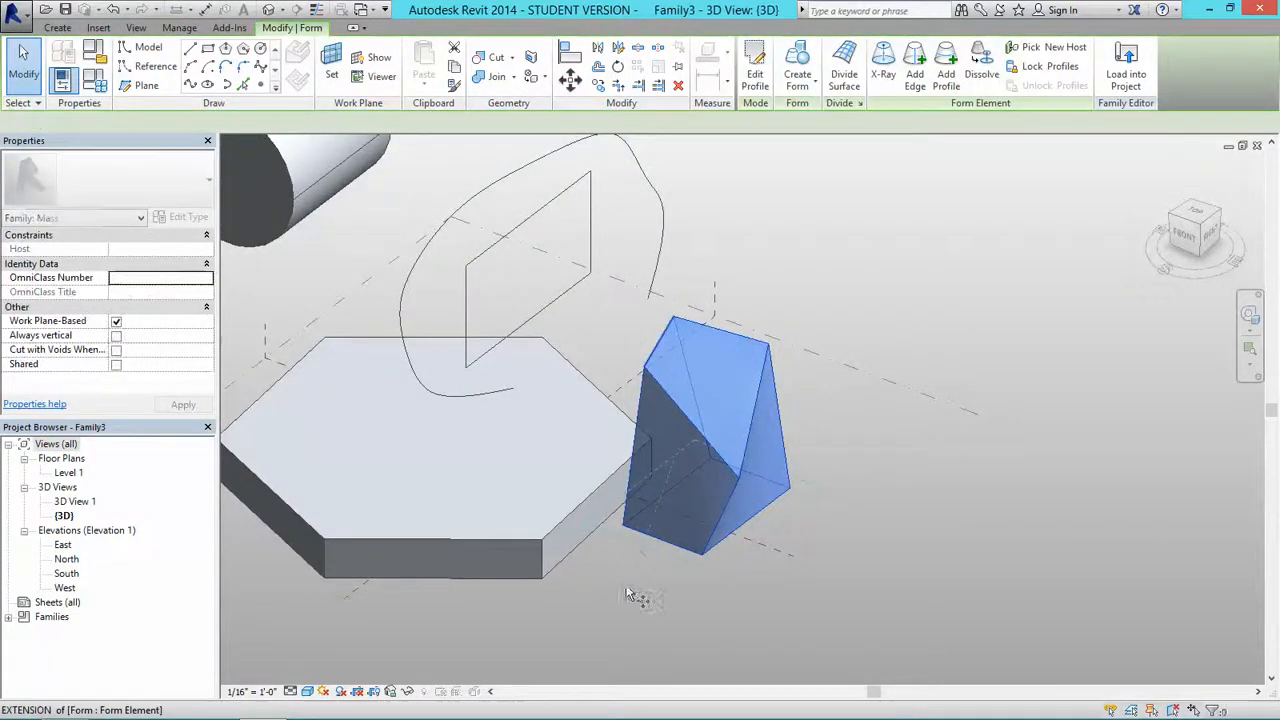
pyautogui.click(720, 557)
# Join the geometry of the twisted form and the hexagonal slab
pyautogui.keyDown('shift'); pyautogui.moveTo(726, 512); pyautogui.dragTo(612, 503, button='middle'); pyautogui.keyUp('shift')
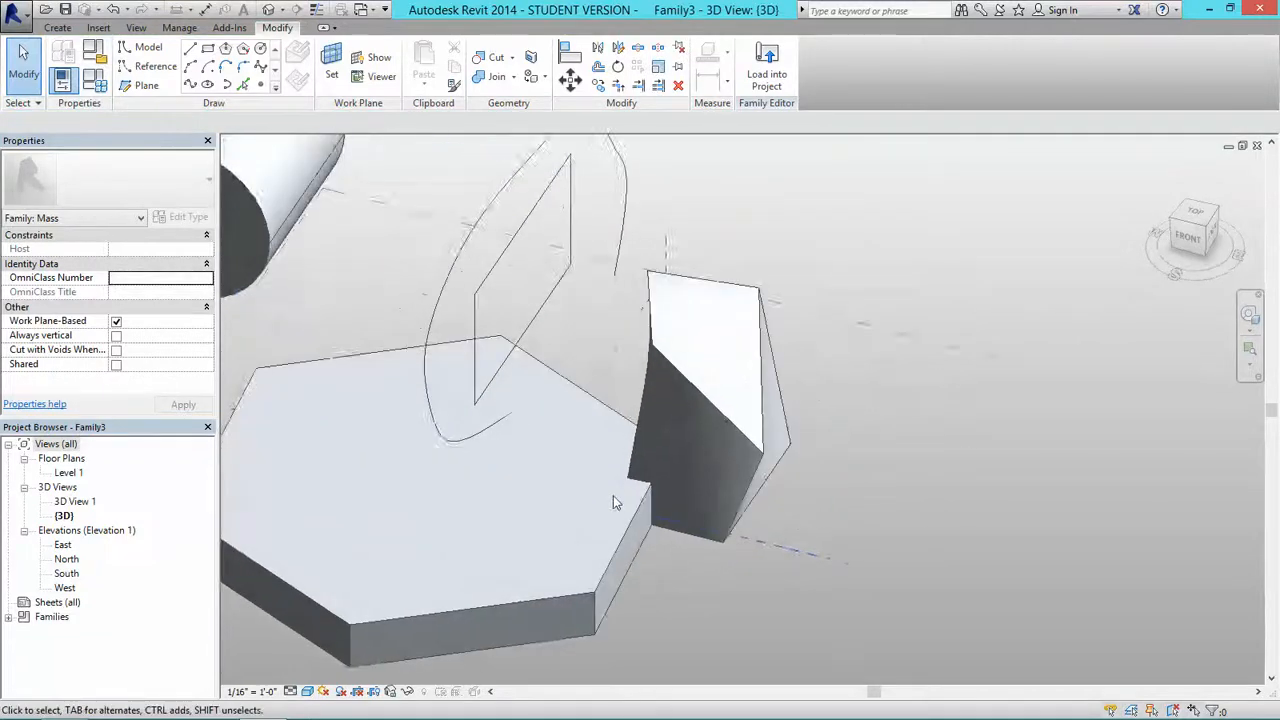
pyautogui.scroll(-1, 613, 495)
pyautogui.scroll(-1, 620, 482)
pyautogui.scroll(2, 650, 475)
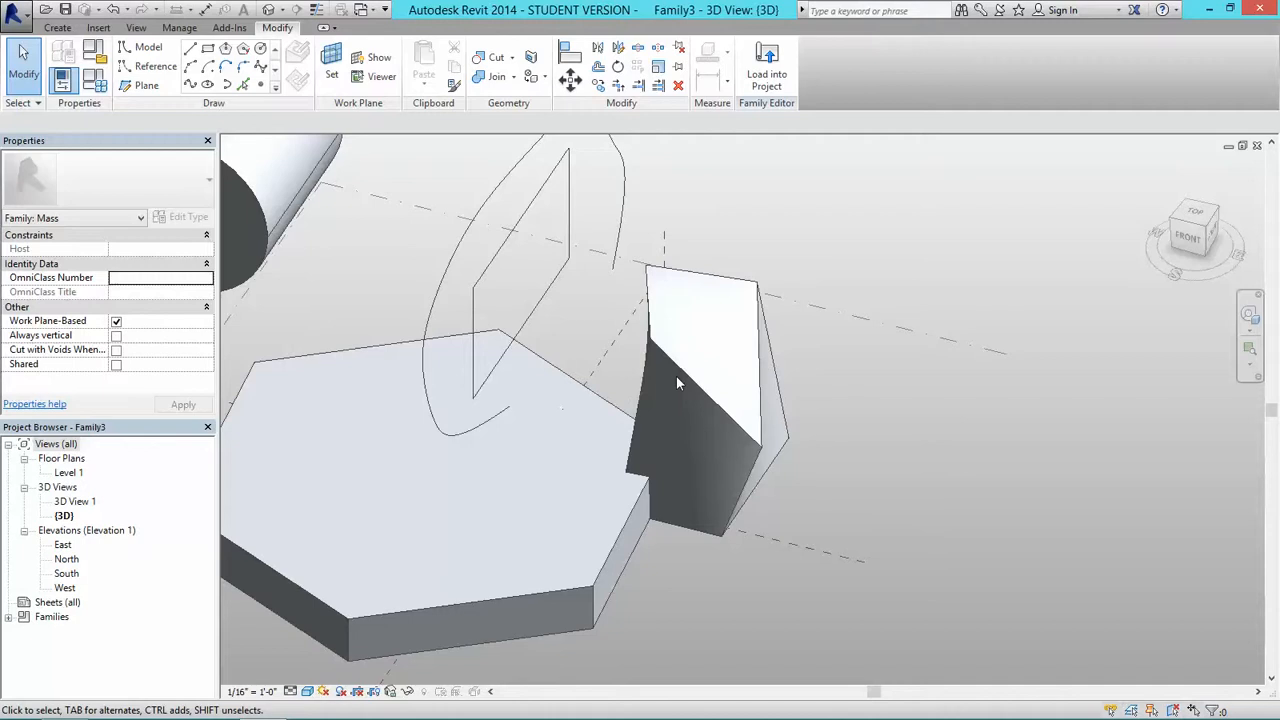
pyautogui.click(496, 77)
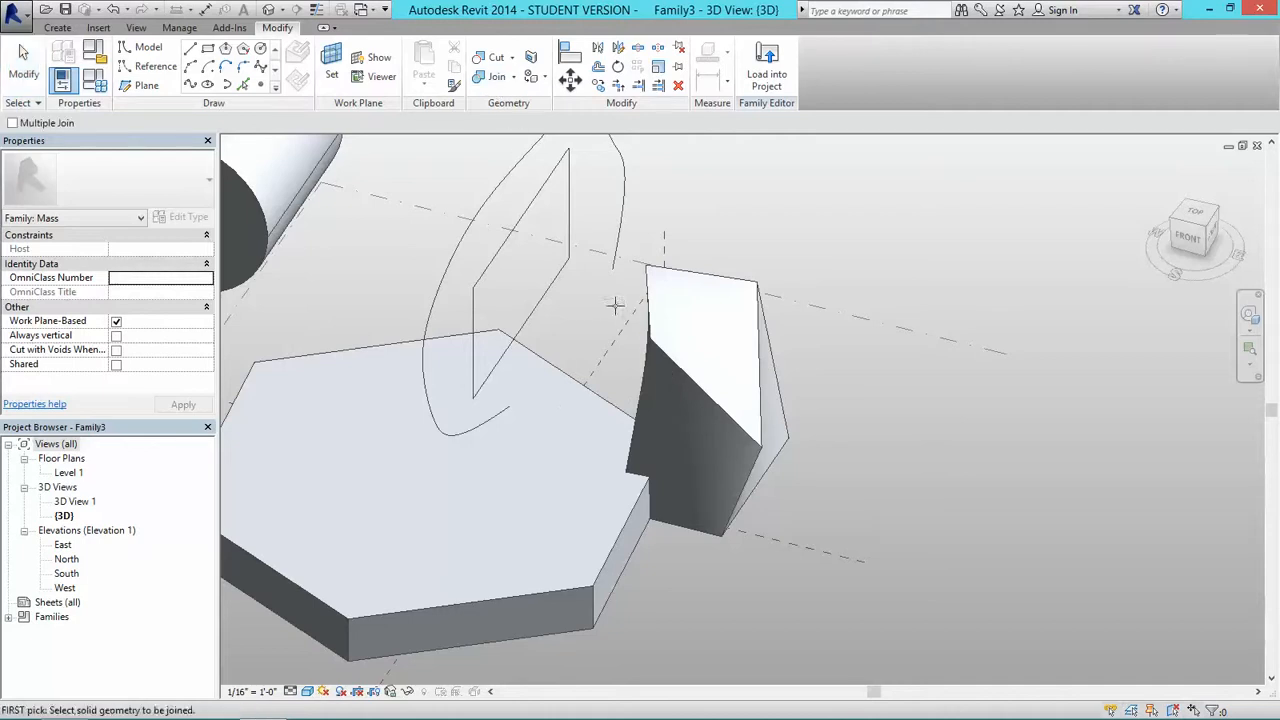
pyautogui.click(697, 393)
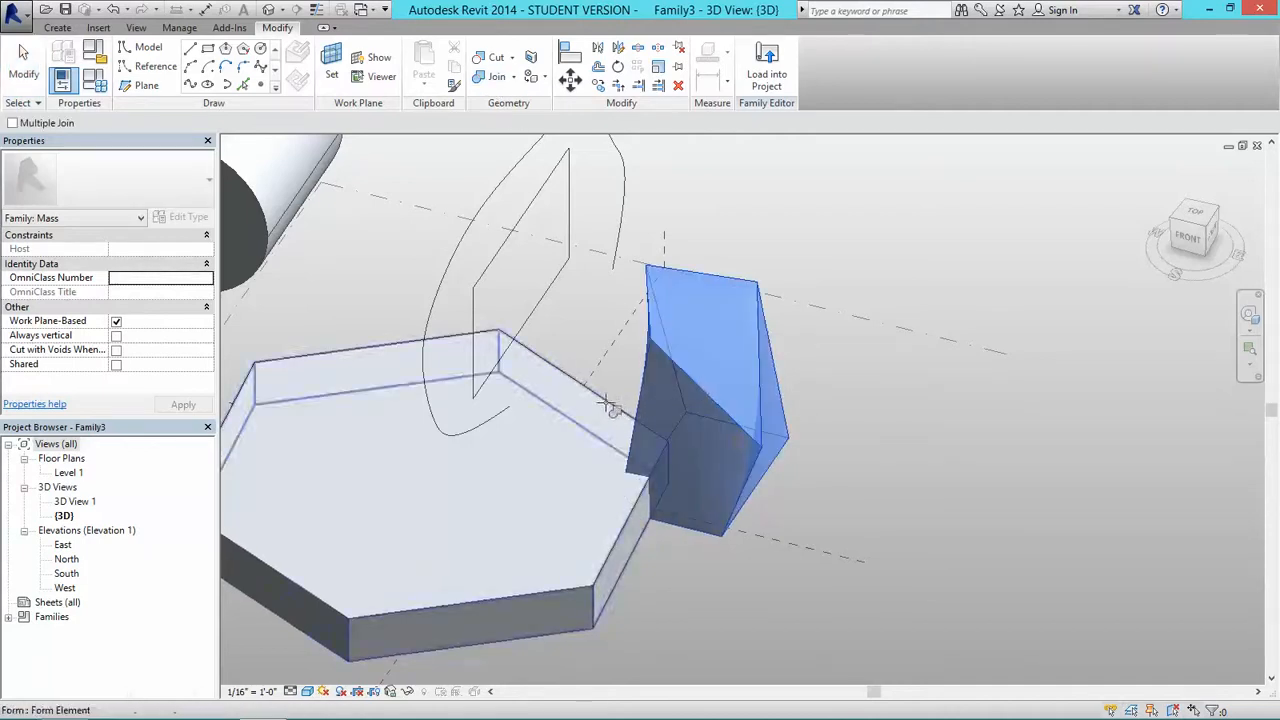
pyautogui.click(605, 401)
pyautogui.scroll(2, 650, 463)
pyautogui.scroll(-1, 645, 465)
pyautogui.press('Escape')
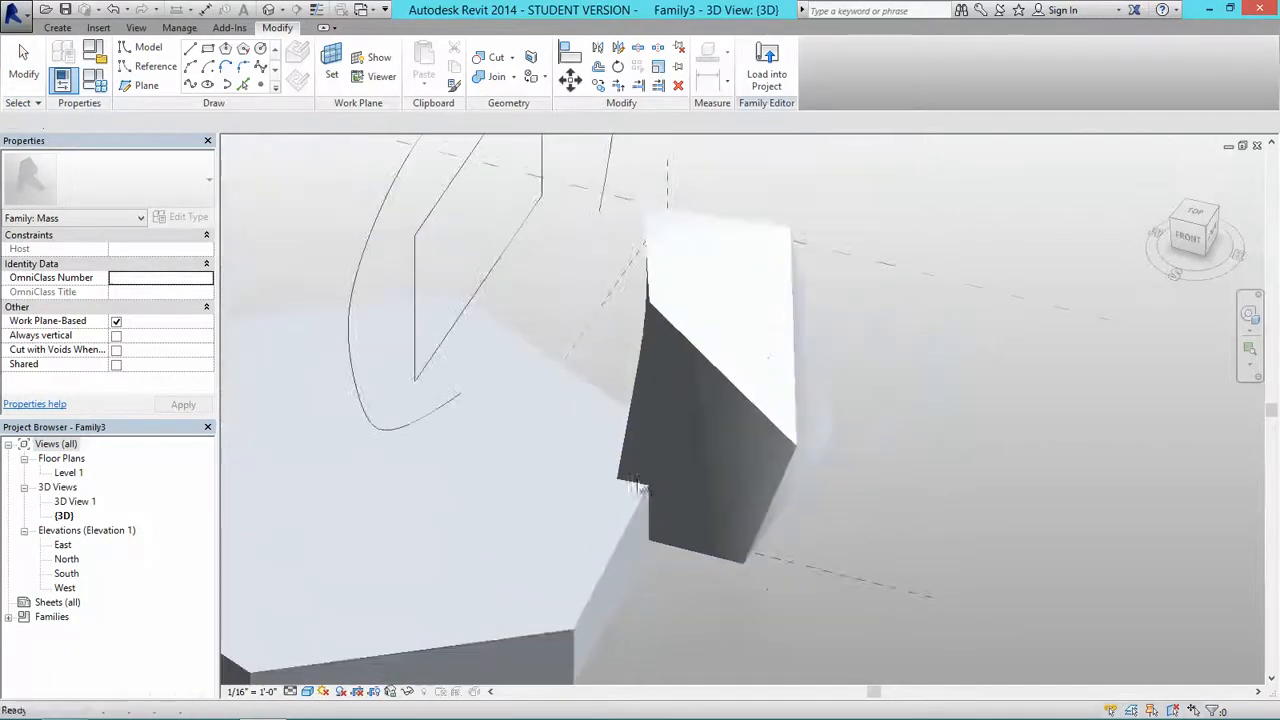
# Select the joined solid and examine how the twisted form and the hexagonal slab meet
pyautogui.click(713, 361)
pyautogui.press('Escape')
pyautogui.press('Tab')
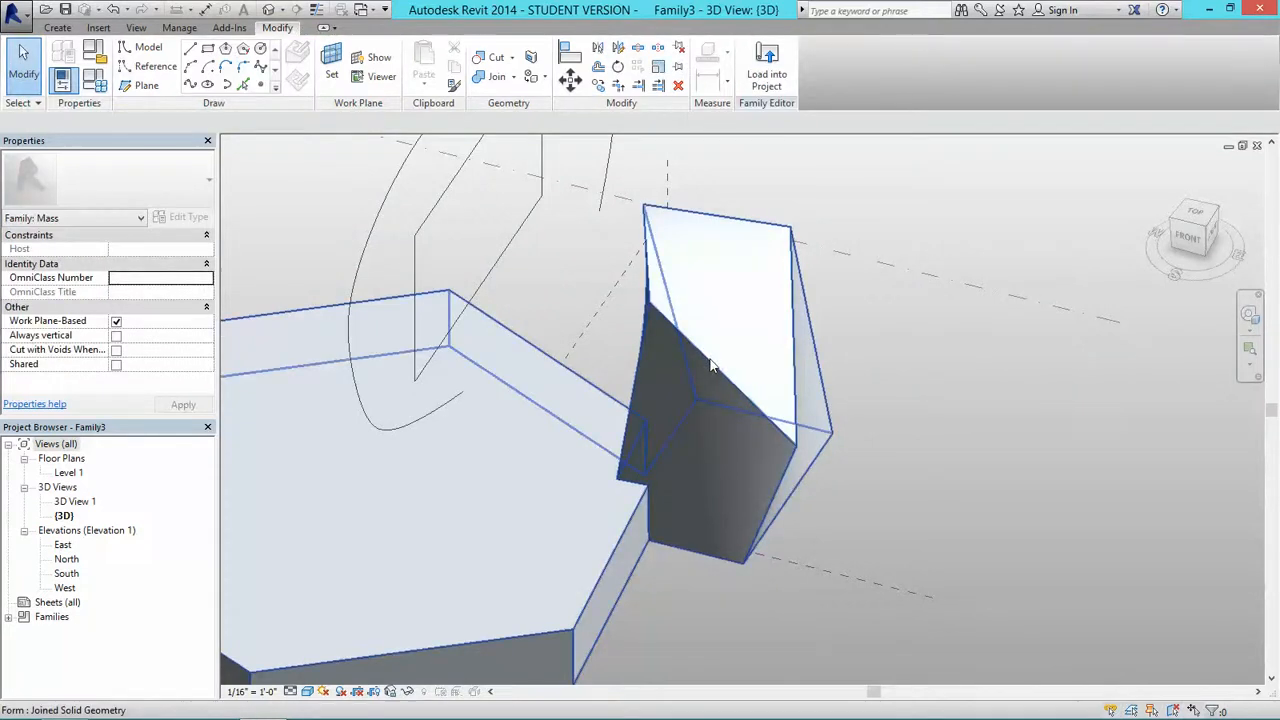
pyautogui.click(714, 363)
pyautogui.scroll(-1, 750, 468)
pyautogui.press('Escape')
pyautogui.scroll(-2, 743, 468)
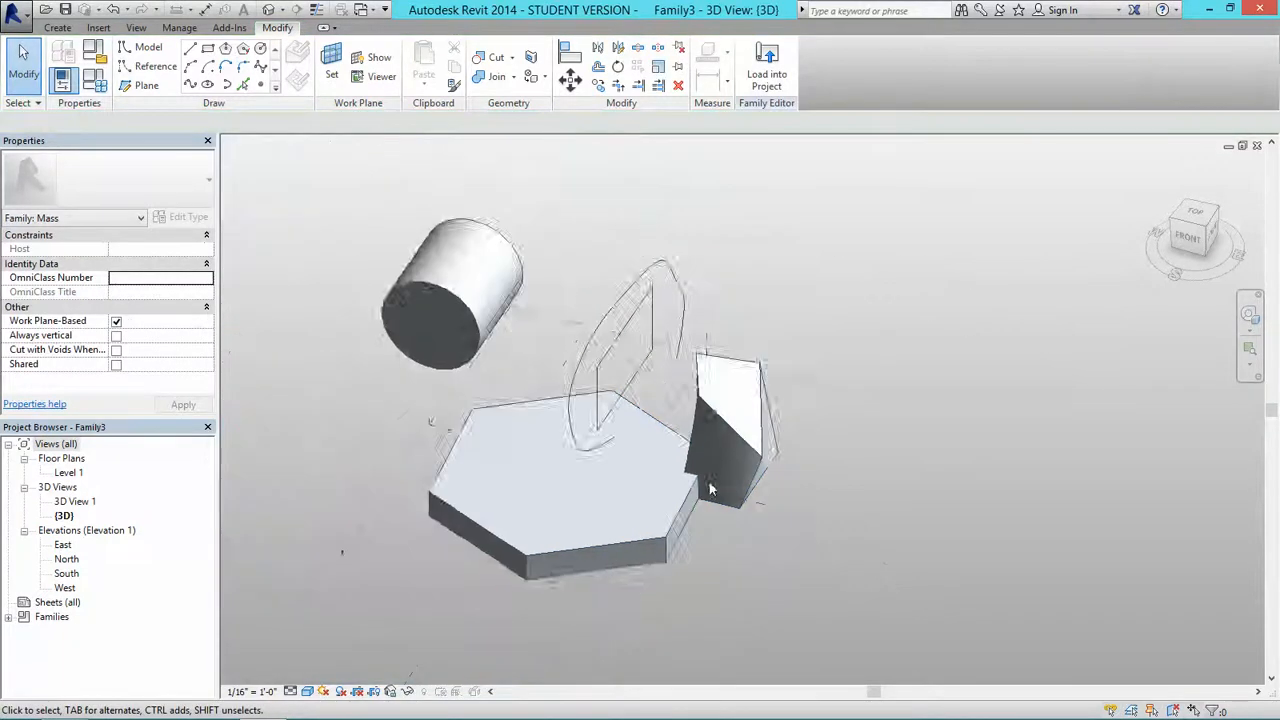
pyautogui.moveTo(709, 488)
pyautogui.keyDown('shift'); pyautogui.mouseDown(button='middle')
pyautogui.moveTo(562, 415)
pyautogui.moveTo(709, 421)
pyautogui.mouseUp(button='middle'); pyautogui.keyUp('shift')
pyautogui.scroll(3, 715, 428)
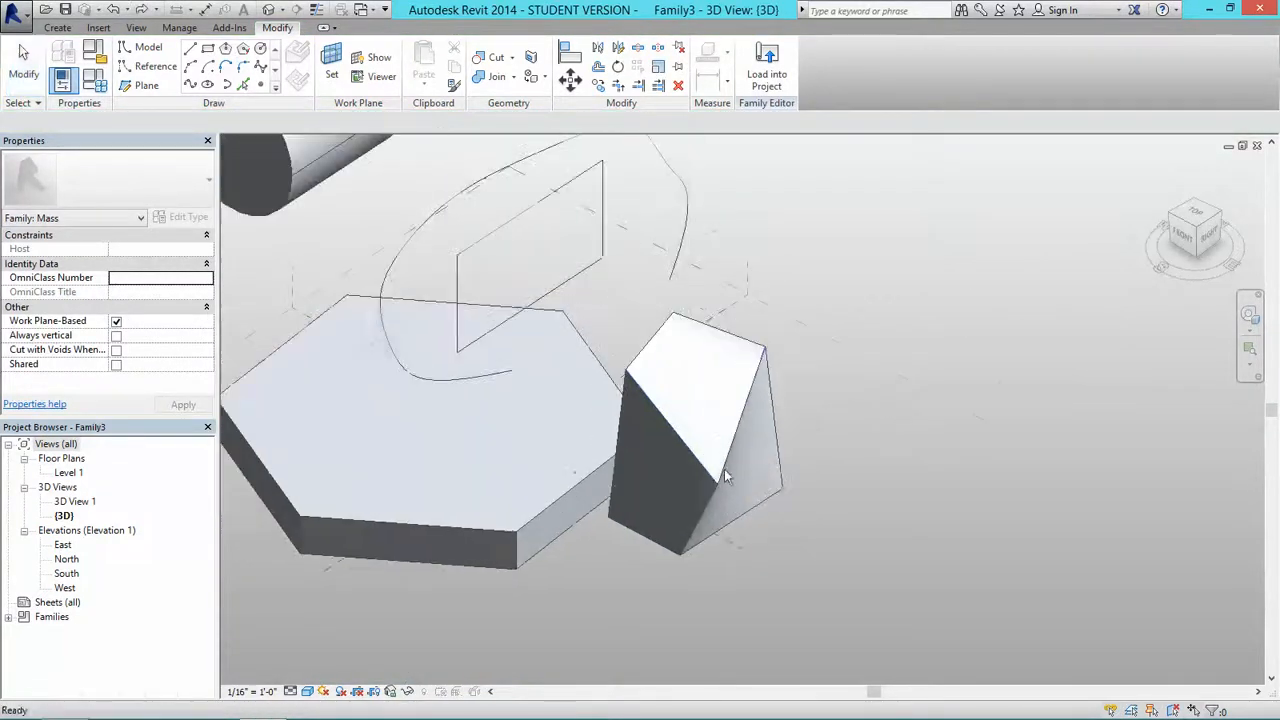
# Move the twisted form further onto the hexagonal slab so that its base lies within the slab's outline
pyautogui.press('Tab')
pyautogui.click(703, 468)
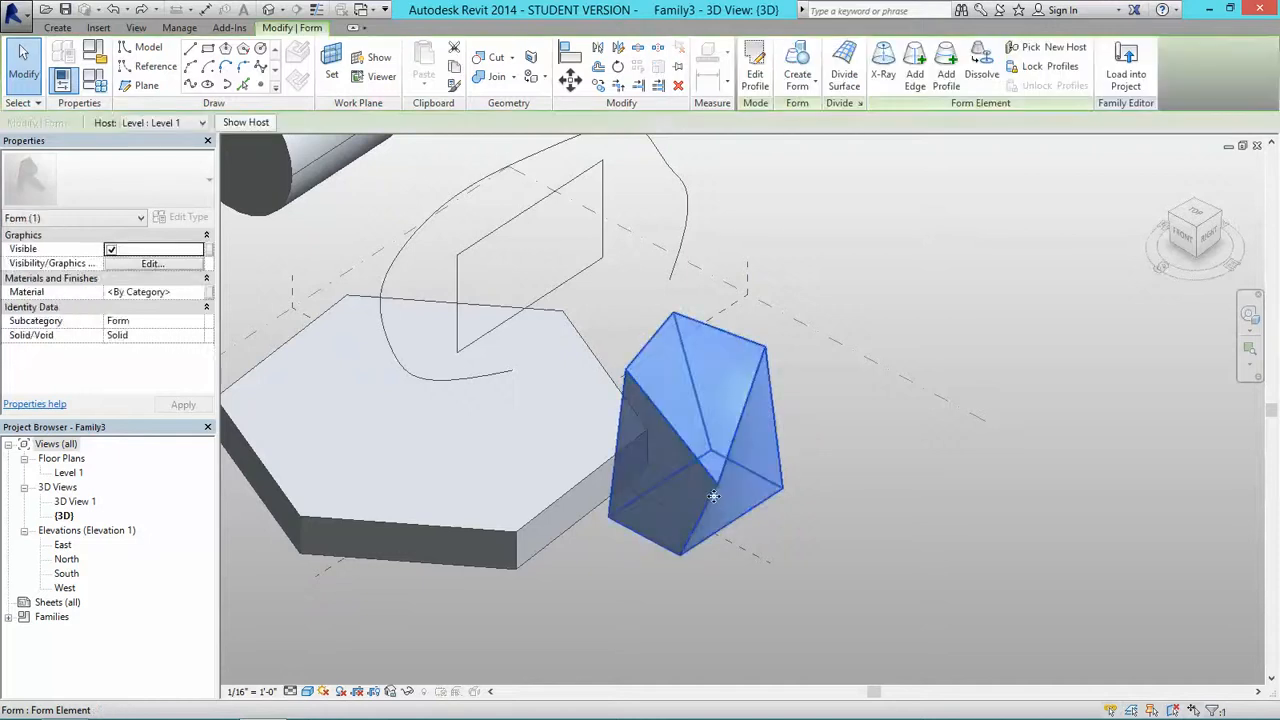
pyautogui.press('m')
pyautogui.press('v')
pyautogui.click(682, 592)
pyautogui.click(508, 556)
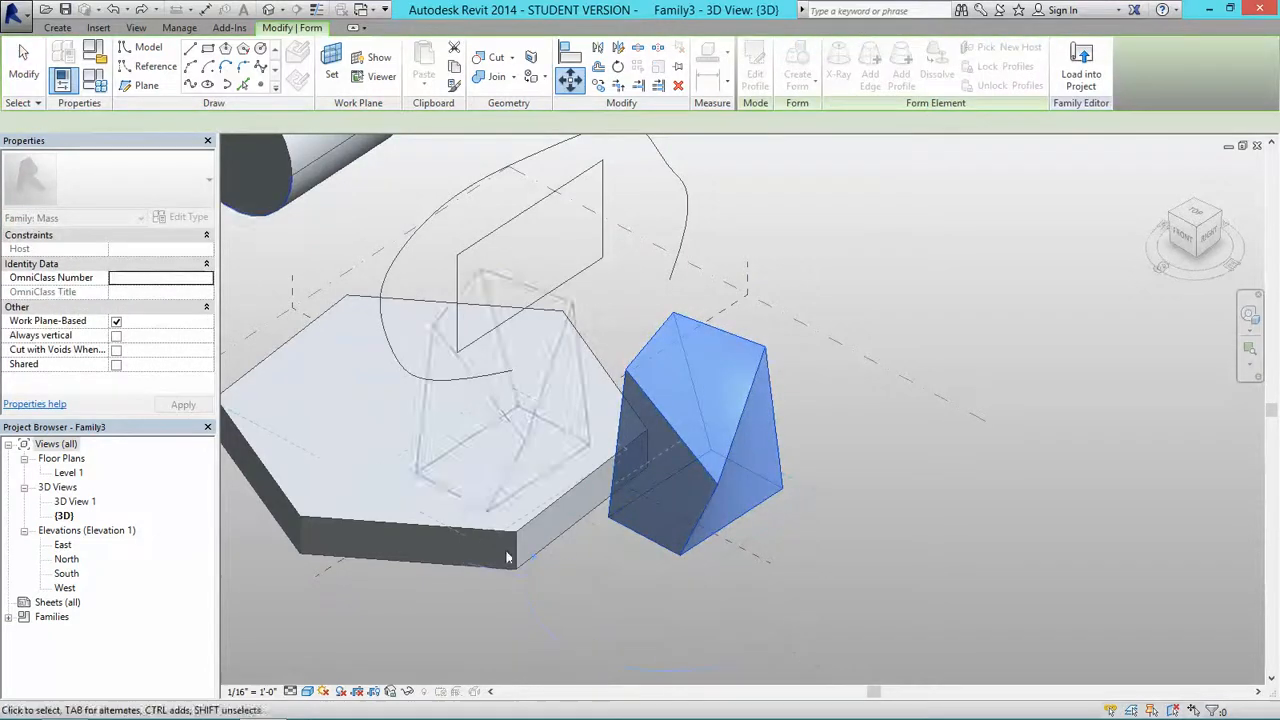
pyautogui.click(585, 558)
# Try a geometry cut between the hexagonal slab and the twisted form, and inspect their intersection
pyautogui.keyDown('shift'); pyautogui.moveTo(604, 488); pyautogui.dragTo(680, 443, button='middle'); pyautogui.keyUp('shift')
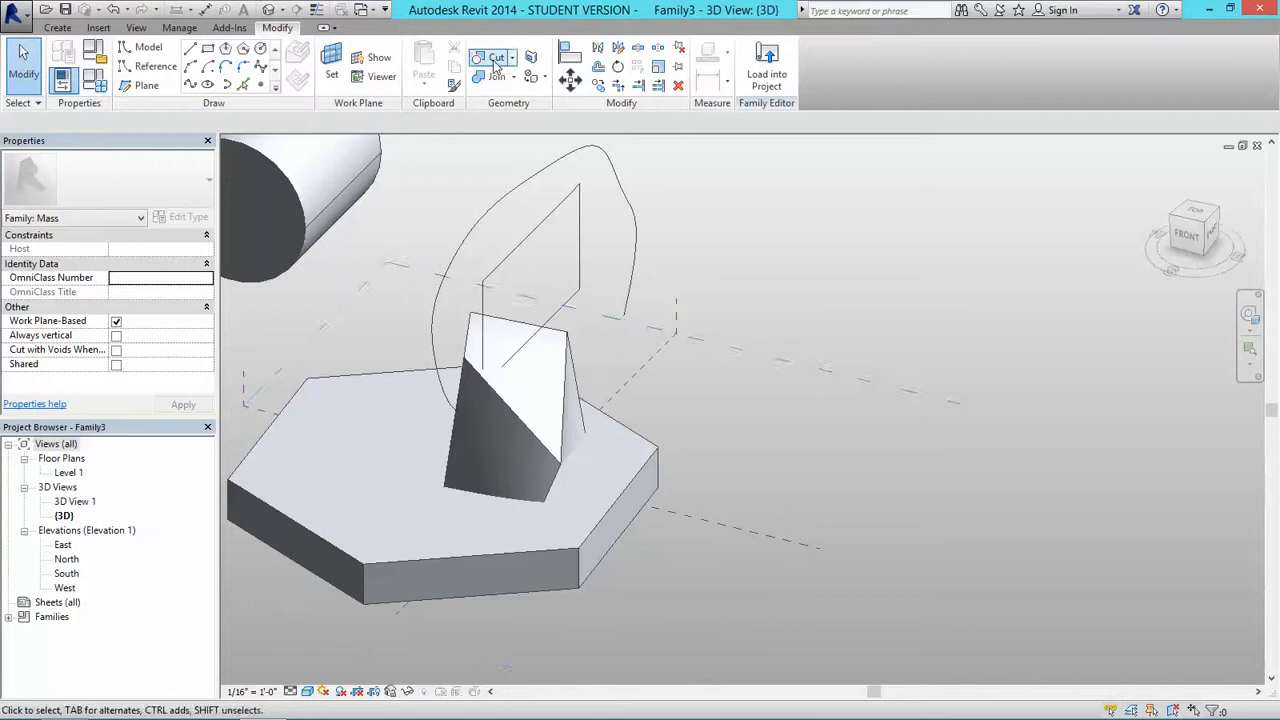
pyautogui.click(496, 60)
pyautogui.click(646, 452)
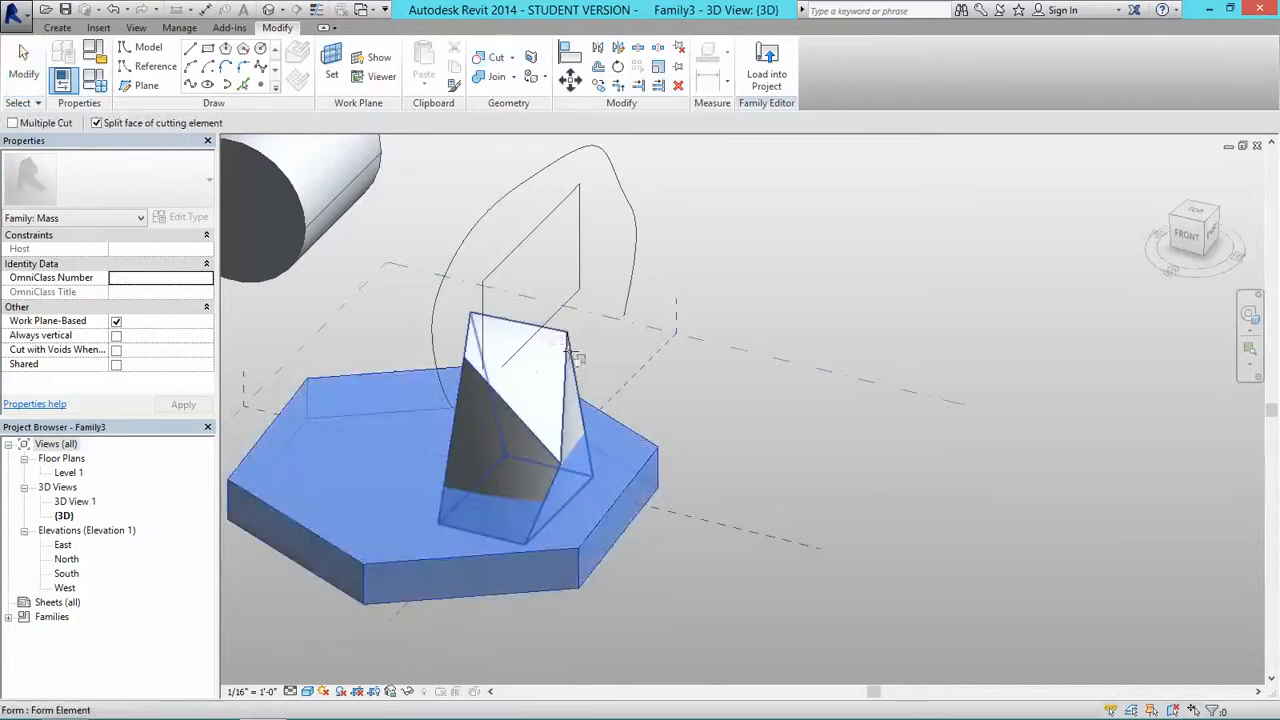
pyautogui.click(575, 350)
pyautogui.scroll(2, 600, 457)
pyautogui.press('Escape')
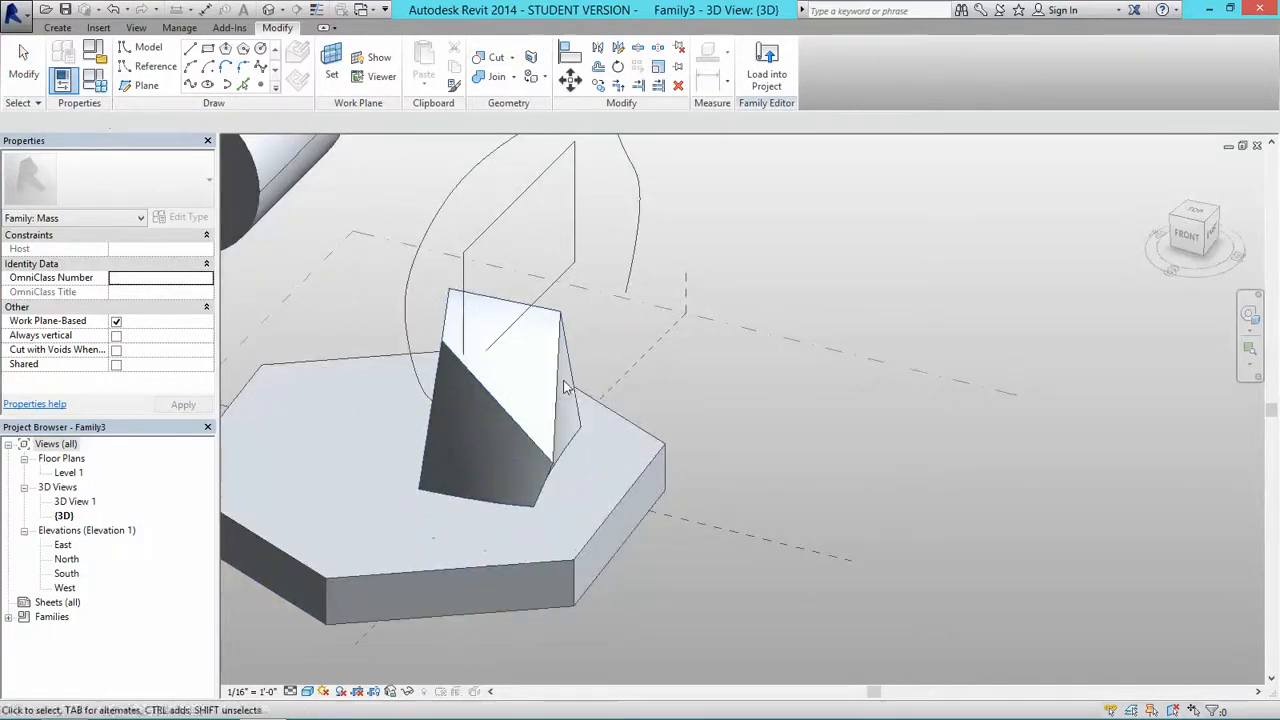
pyautogui.press('Escape')
pyautogui.press('Tab')
pyautogui.click(565, 400)
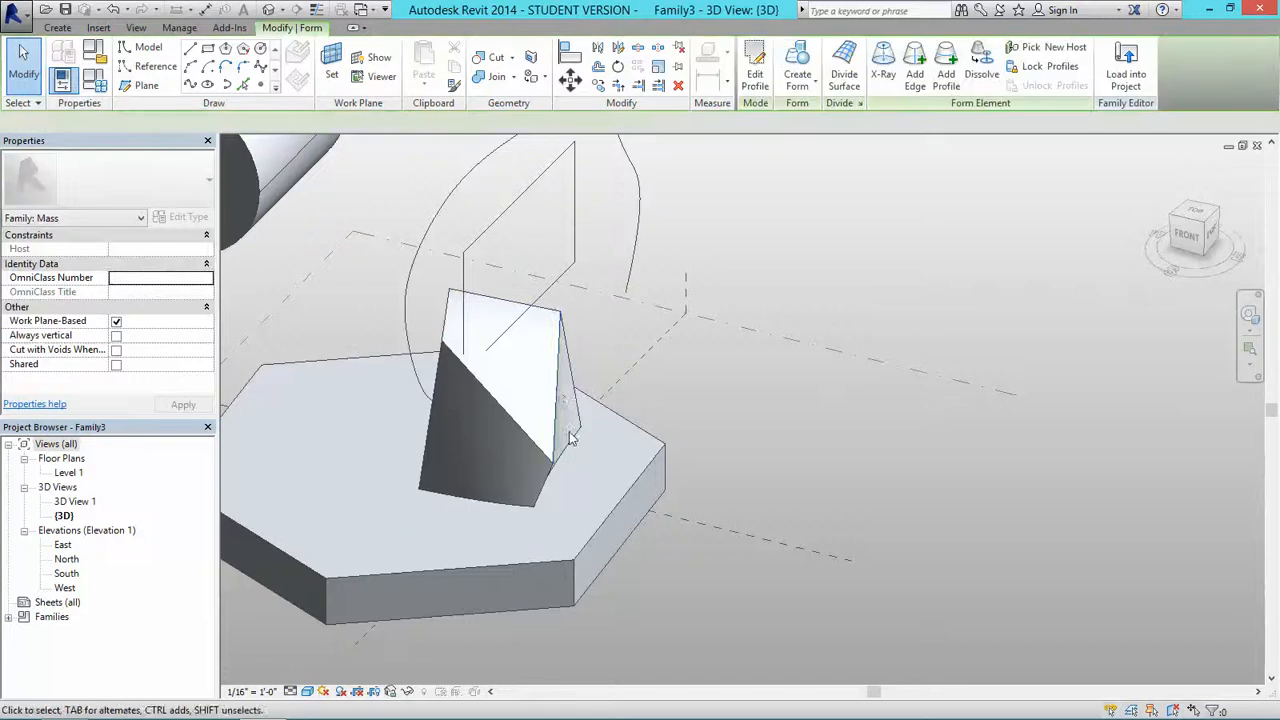
pyautogui.keyDown('shift'); pyautogui.moveTo(572, 438); pyautogui.dragTo(558, 395, button='middle'); pyautogui.keyUp('shift')
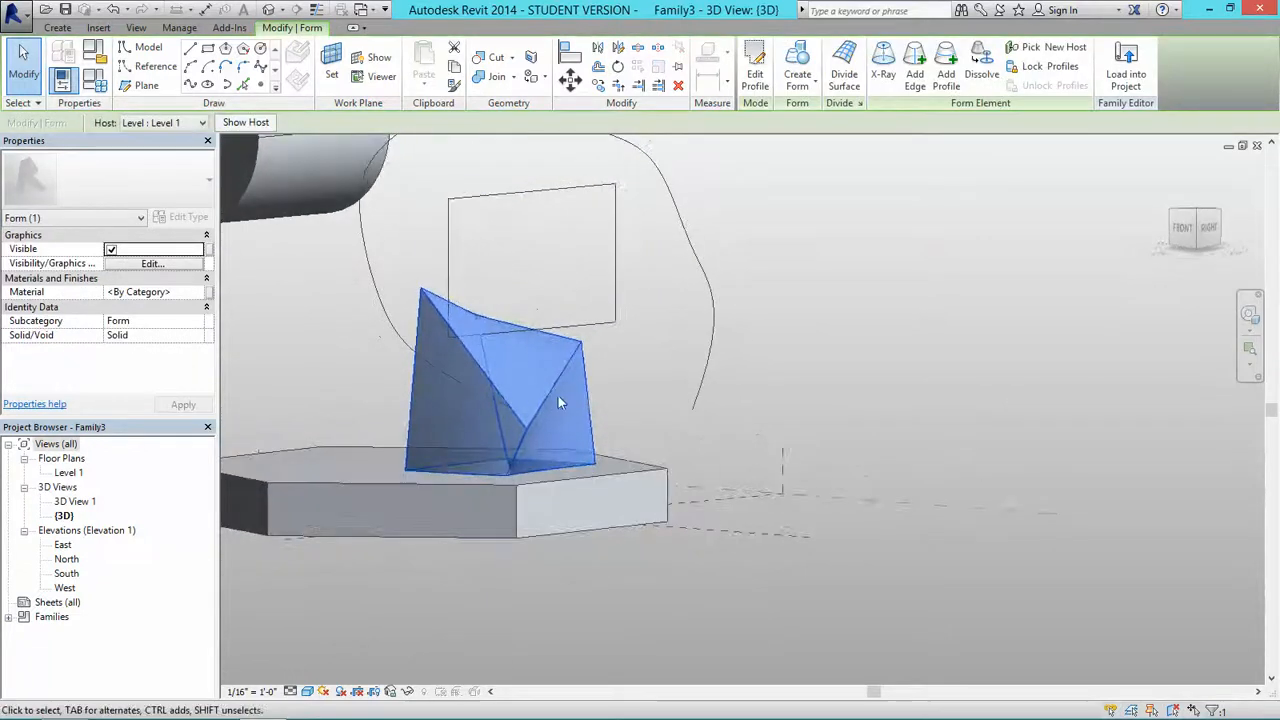
pyautogui.keyDown('shift'); pyautogui.moveTo(643, 419); pyautogui.dragTo(713, 550, button='middle'); pyautogui.keyUp('shift')
pyautogui.press('Escape')
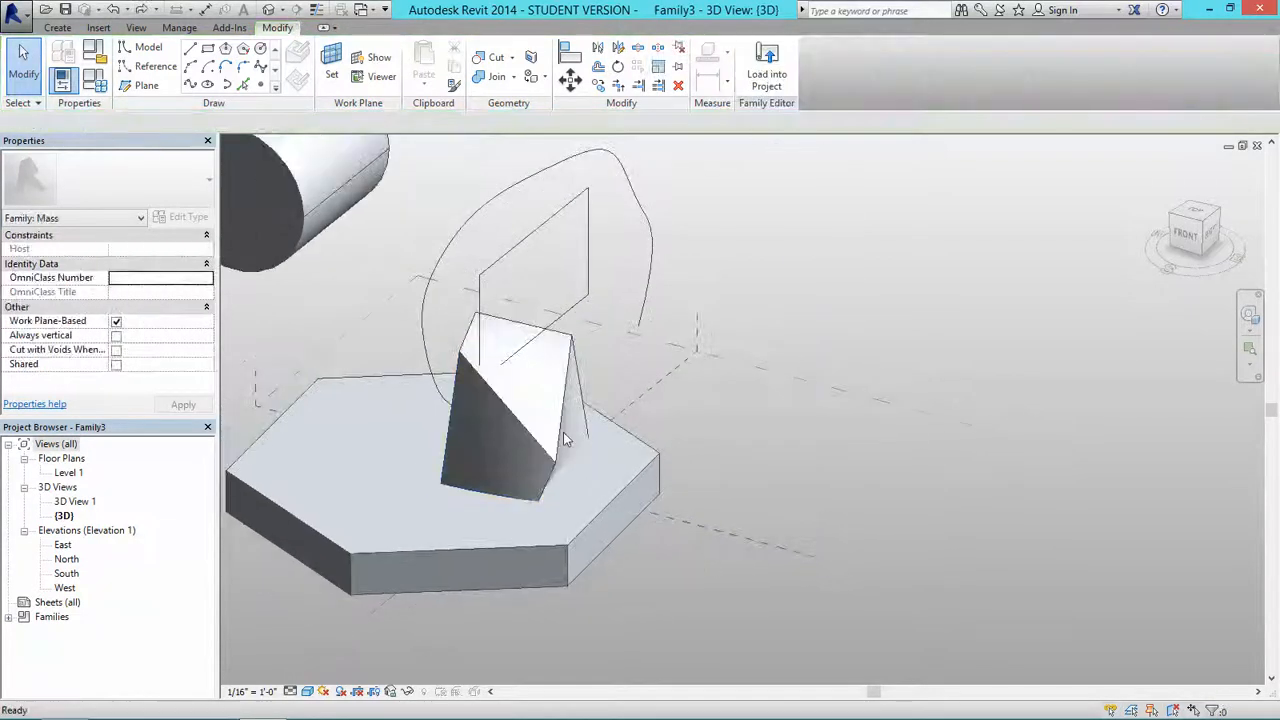
# Change the twisted form from Solid to Void so that it cuts an opening through the hexagonal slab
pyautogui.click(522, 464)
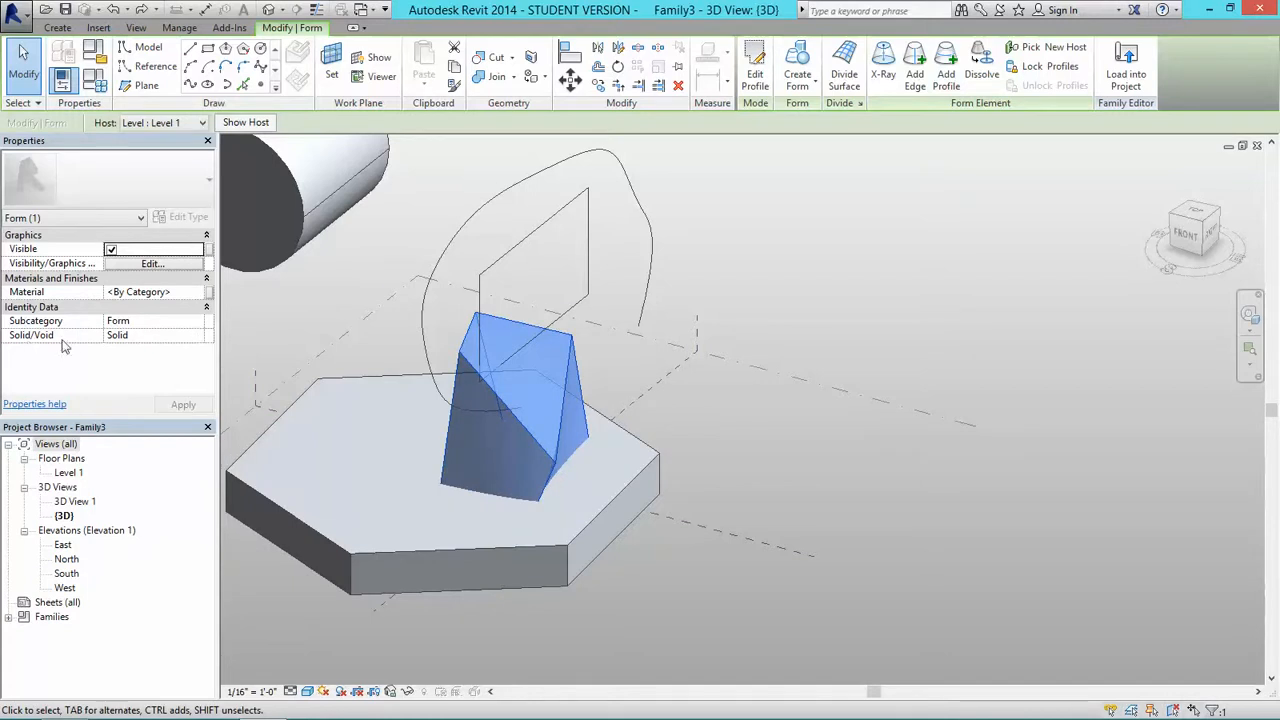
pyautogui.click(199, 338)
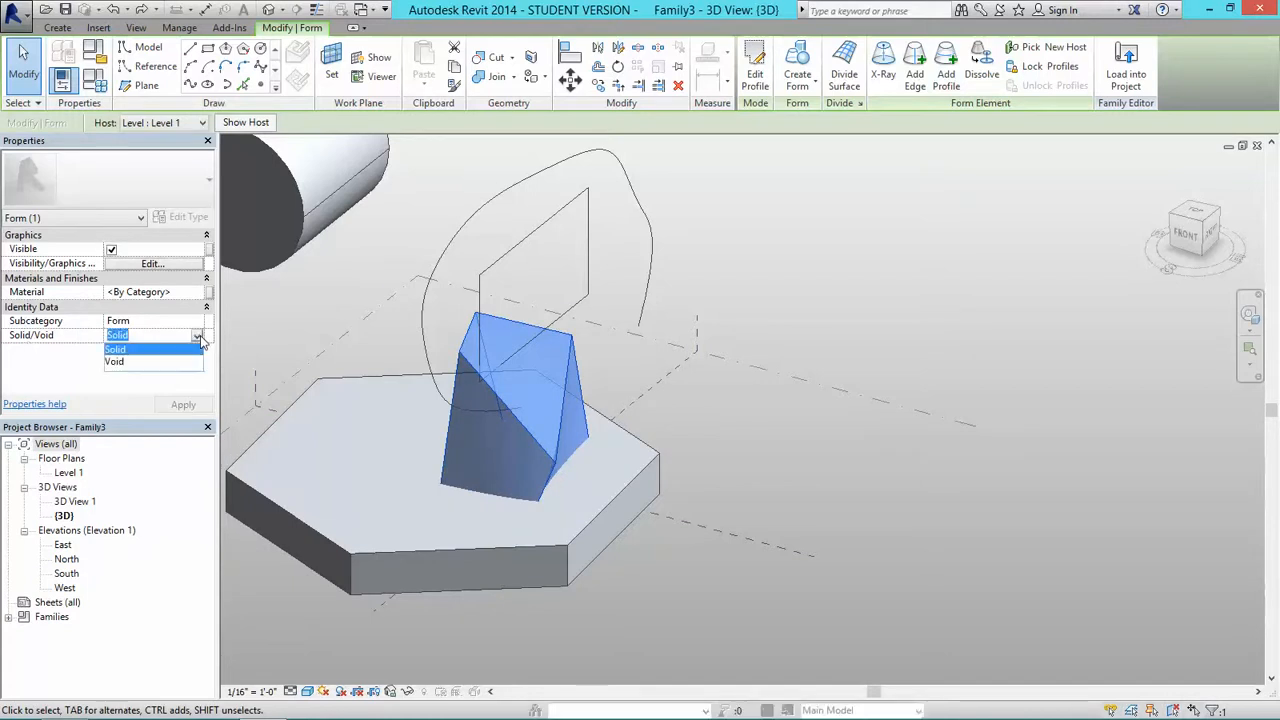
pyautogui.click(118, 363)
pyautogui.click(759, 471)
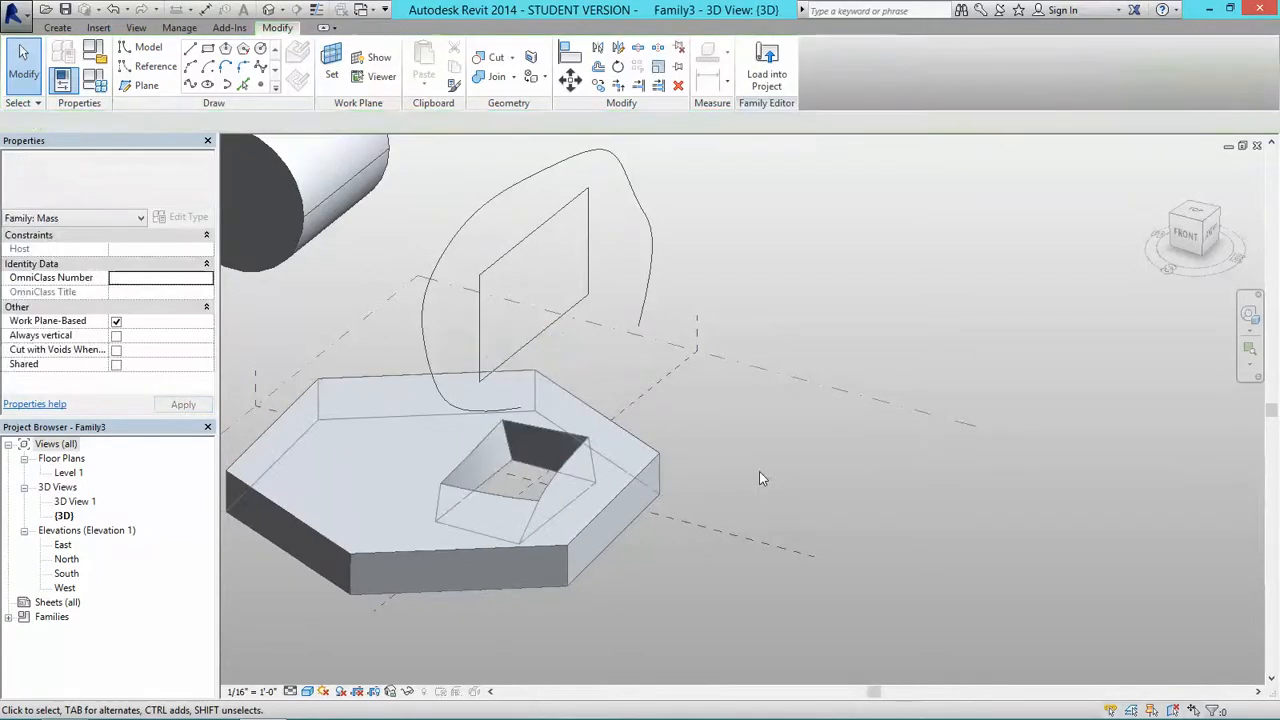
pyautogui.keyDown('shift'); pyautogui.moveTo(563, 490); pyautogui.dragTo(447, 517, button='middle'); pyautogui.keyUp('shift')
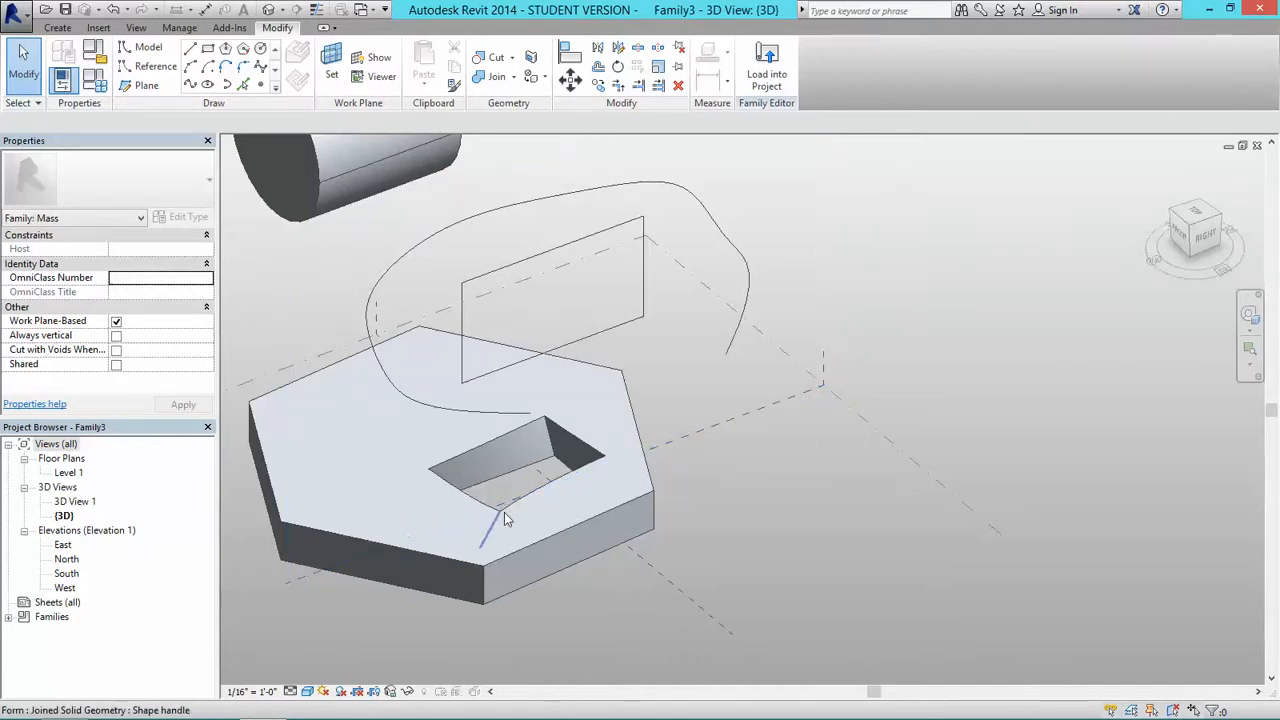
# Select the void form inside the opening and move it outward so that it notches the hexagonal slab's edge
pyautogui.press('Tab')
pyautogui.press('Tab')
pyautogui.press('Tab')
pyautogui.press('Tab')
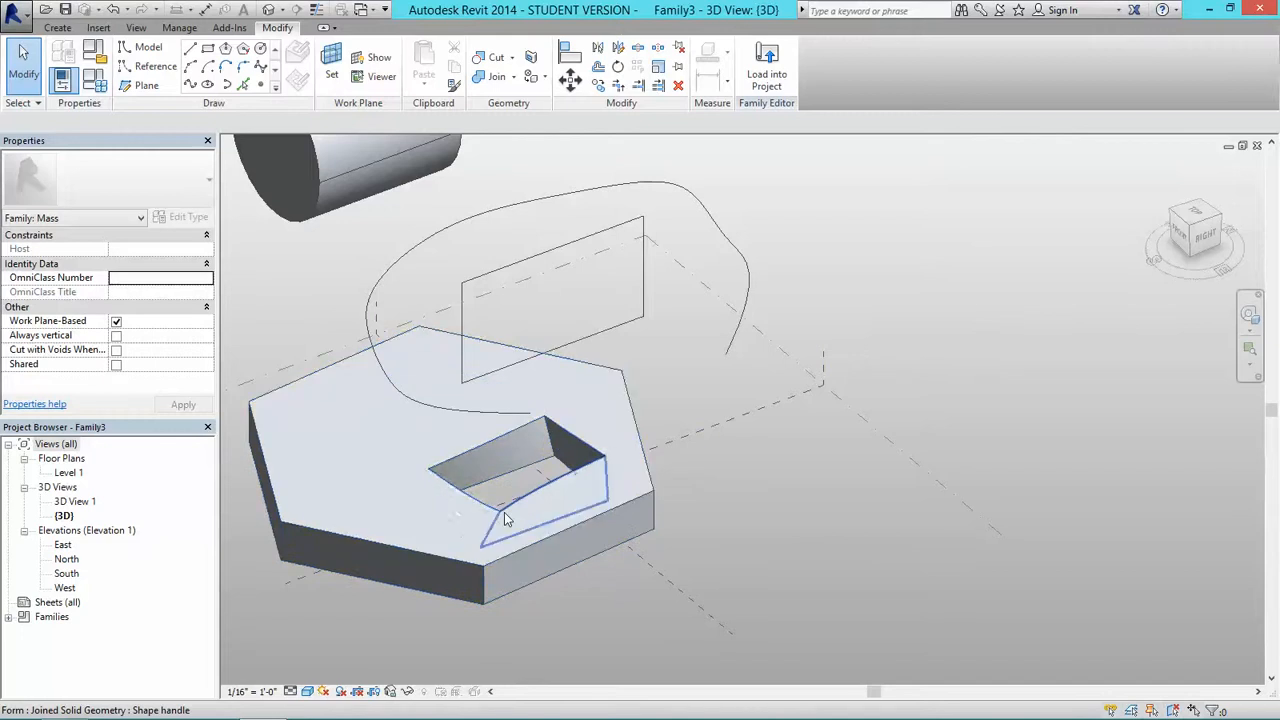
pyautogui.press('Tab')
pyautogui.press('Tab')
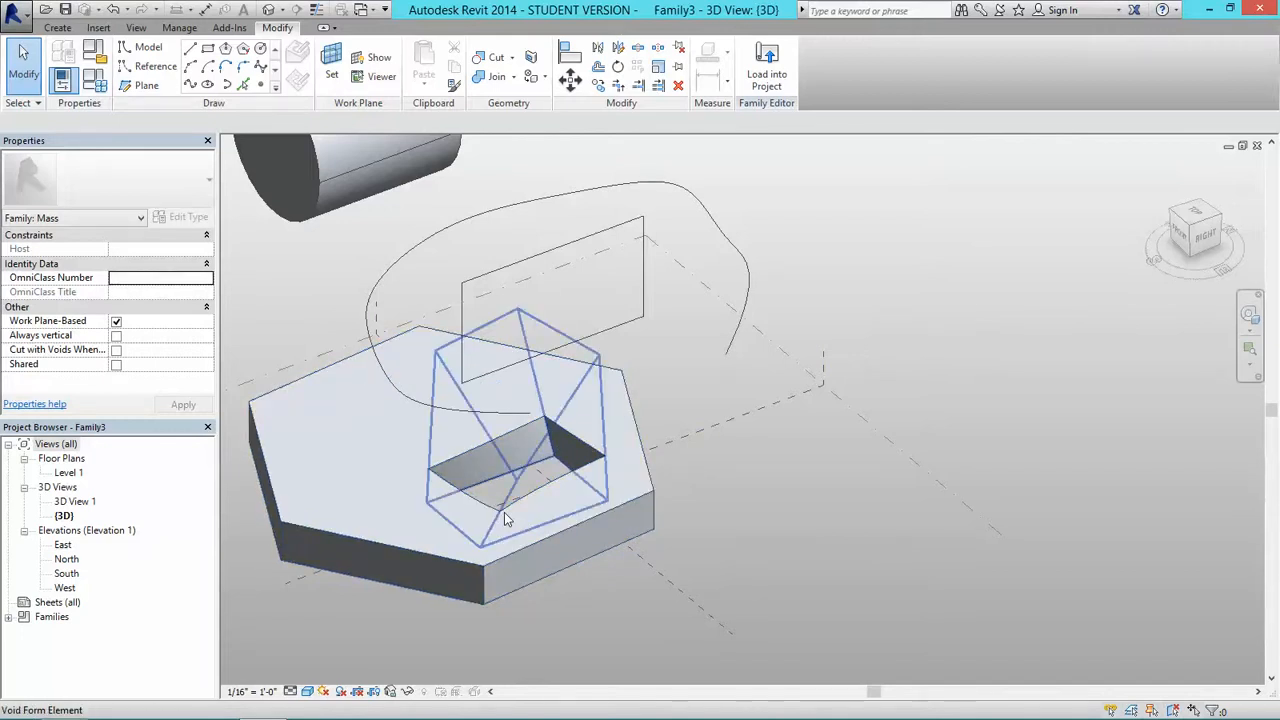
pyautogui.click(505, 519)
pyautogui.moveTo(545, 540)
pyautogui.keyDown('shift'); pyautogui.mouseDown(button='middle')
pyautogui.moveTo(717, 434)
pyautogui.moveTo(545, 540)
pyautogui.mouseUp(button='middle'); pyautogui.keyUp('shift')
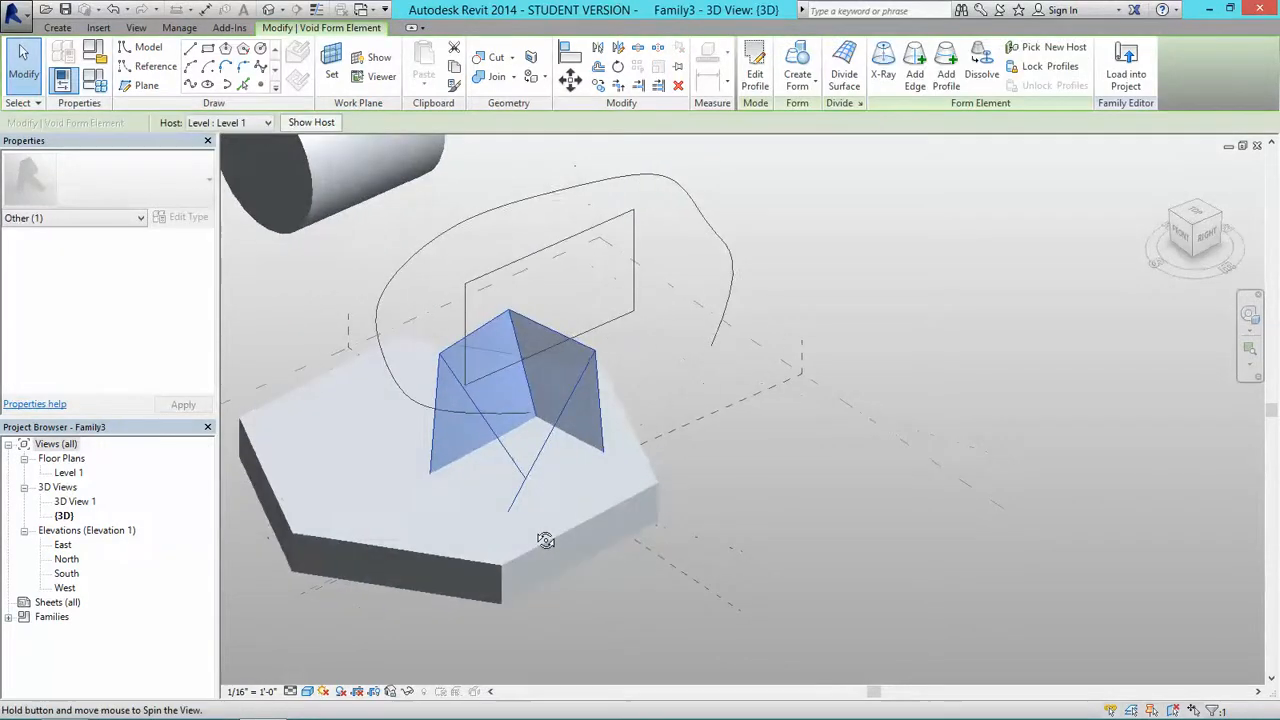
pyautogui.scroll(-1, 521, 428)
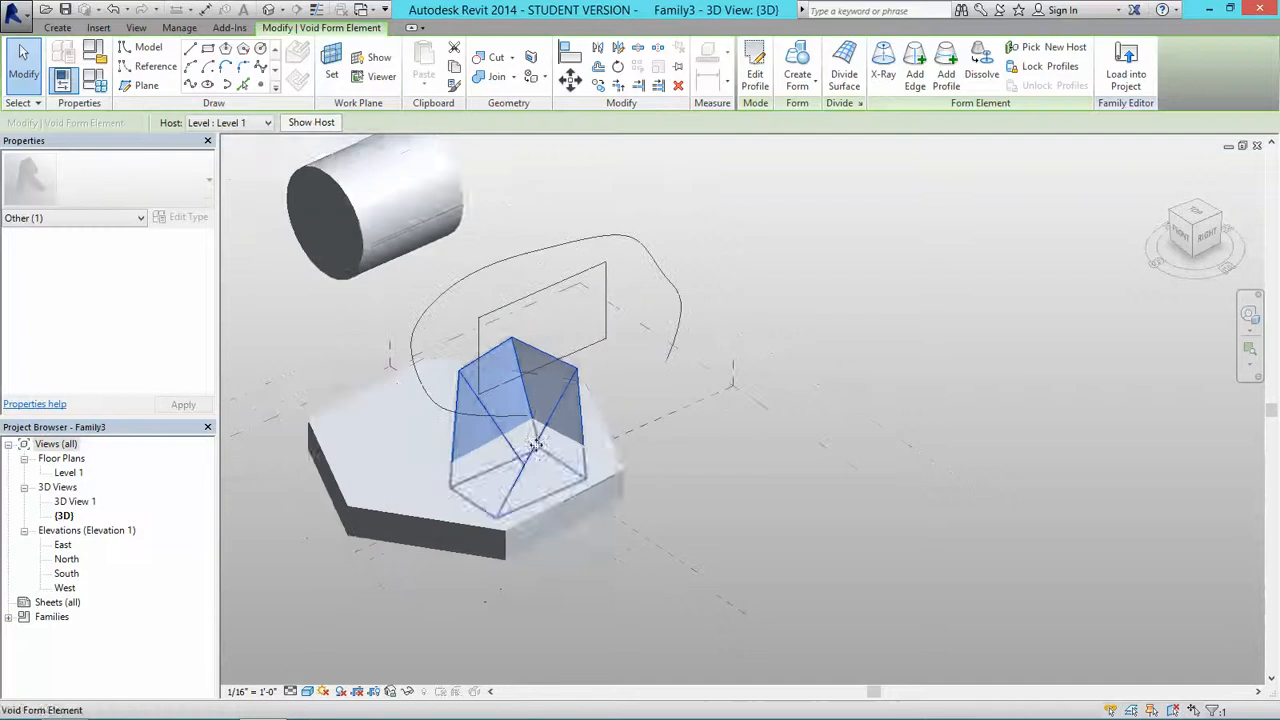
pyautogui.press('m')
pyautogui.press('v')
pyautogui.click(530, 491)
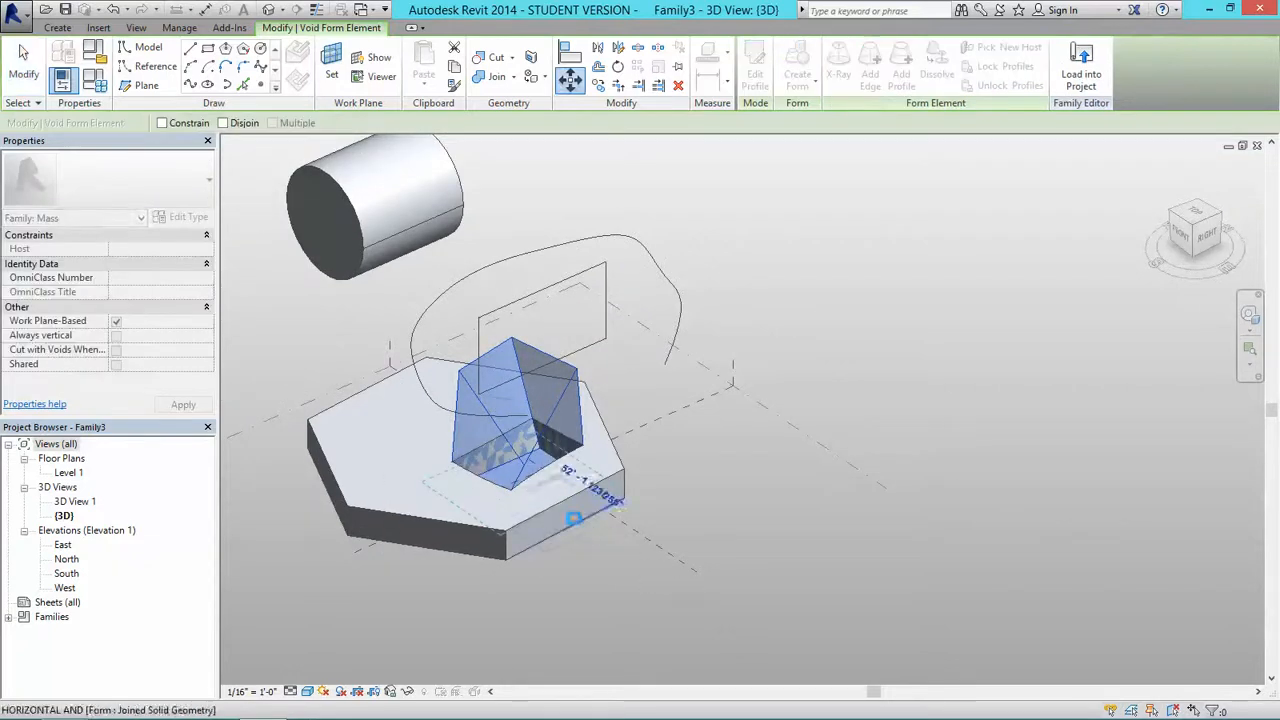
pyautogui.click(660, 530)
pyautogui.press('Escape')
pyautogui.keyDown('shift'); pyautogui.moveTo(680, 534); pyautogui.dragTo(539, 497, button='middle'); pyautogui.keyUp('shift')
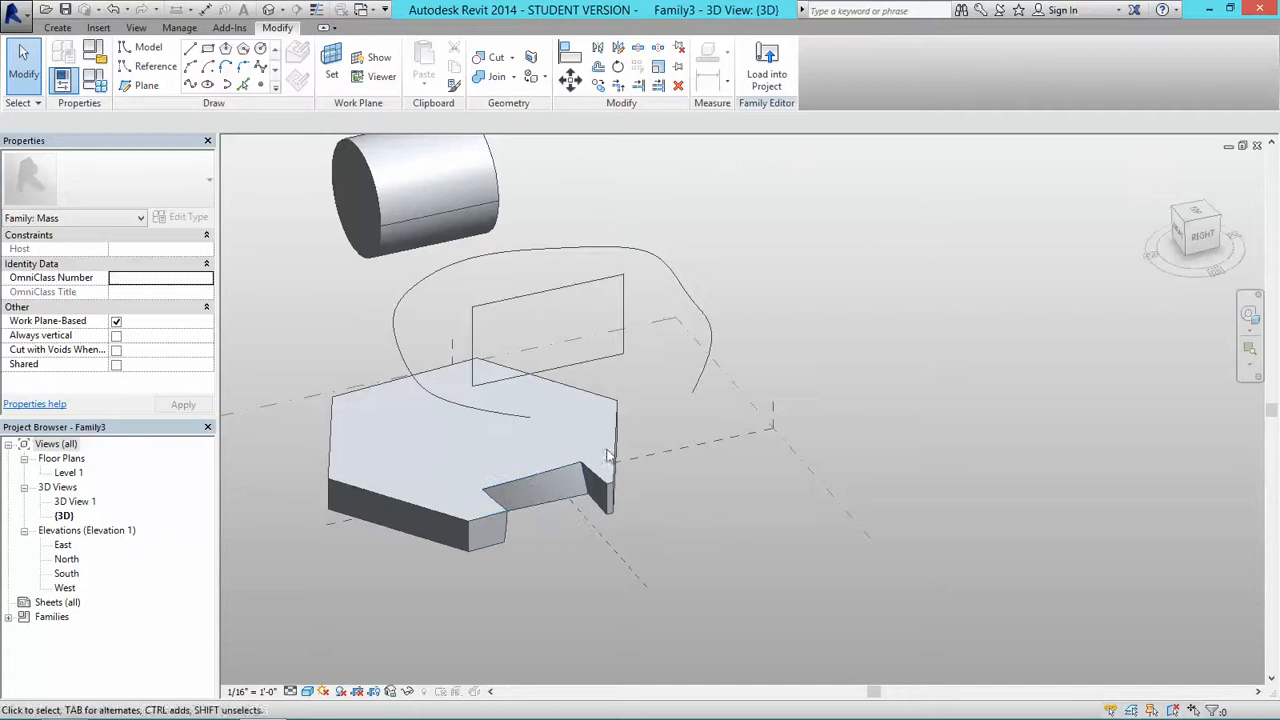
# Undo the void's move, its conversion from solid, and the form's move onto the hexagonal slab
pyautogui.hotkey('ctrl', 'z')
pyautogui.hotkey('ctrl', 'z')
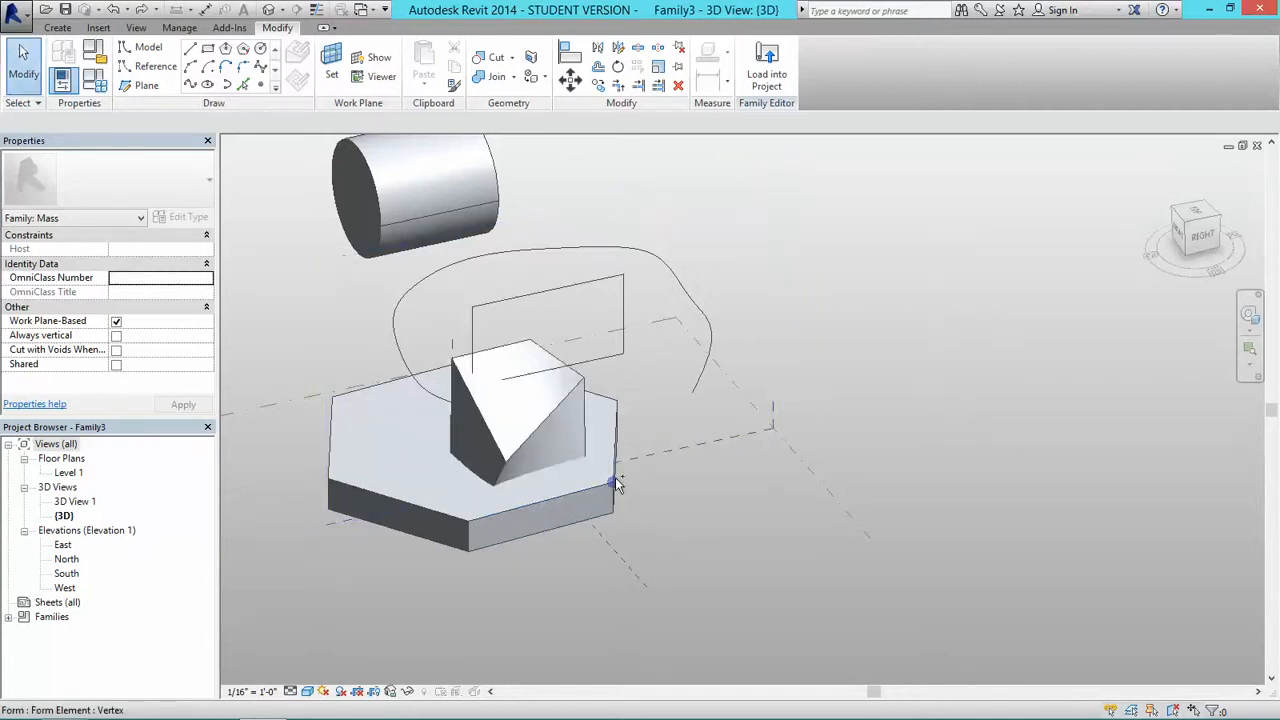
pyautogui.hotkey('ctrl', 'z')
# Delete the twisted solid form beside the hexagonal slab and select the slab
pyautogui.scroll(2, 613, 513)
pyautogui.keyDown('shift'); pyautogui.moveTo(587, 559); pyautogui.dragTo(663, 515, button='middle'); pyautogui.keyUp('shift')
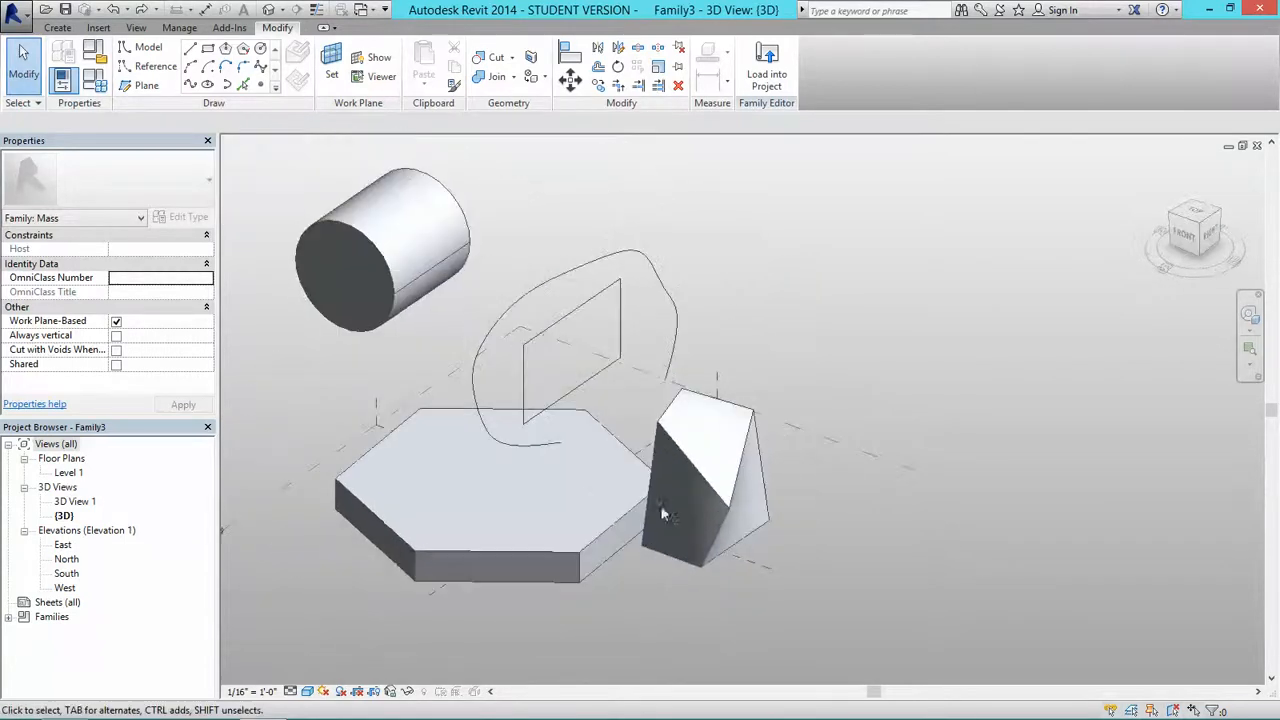
pyautogui.click(725, 505)
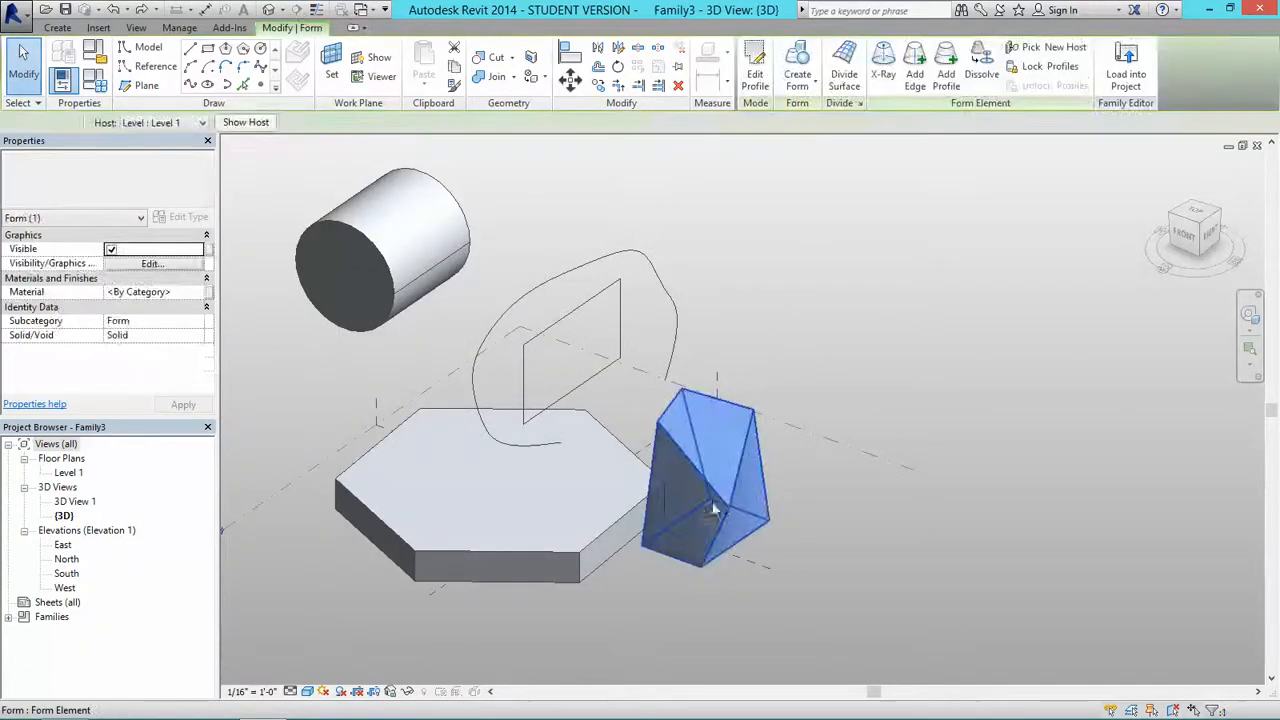
pyautogui.press('Delete')
pyautogui.click(606, 528)
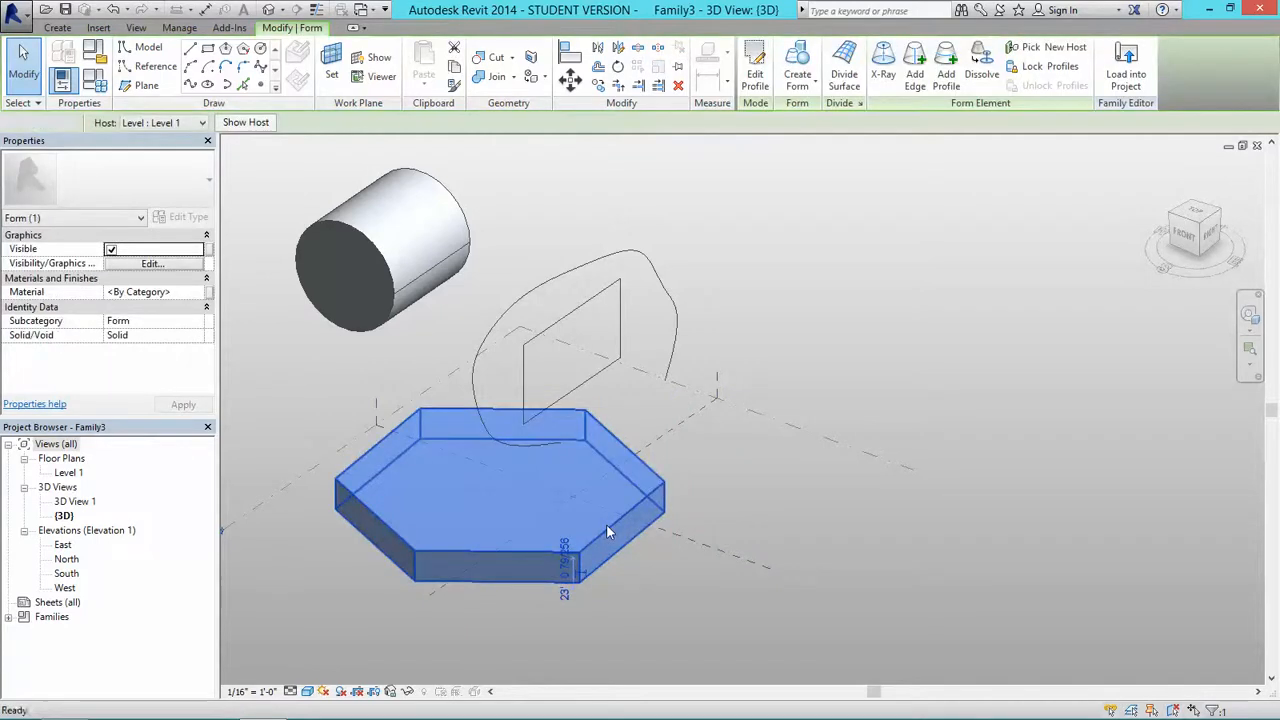
# Delete the hexagonal slab and select the open spline drawn around the vertical rectangle
pyautogui.press('Delete')
pyautogui.moveTo(400, 278)
pyautogui.keyDown('shift'); pyautogui.mouseDown(button='middle')
pyautogui.moveTo(571, 400)
pyautogui.moveTo(597, 457)
pyautogui.moveTo(640, 415)
pyautogui.mouseUp(button='middle'); pyautogui.keyUp('shift')
pyautogui.click(552, 338)
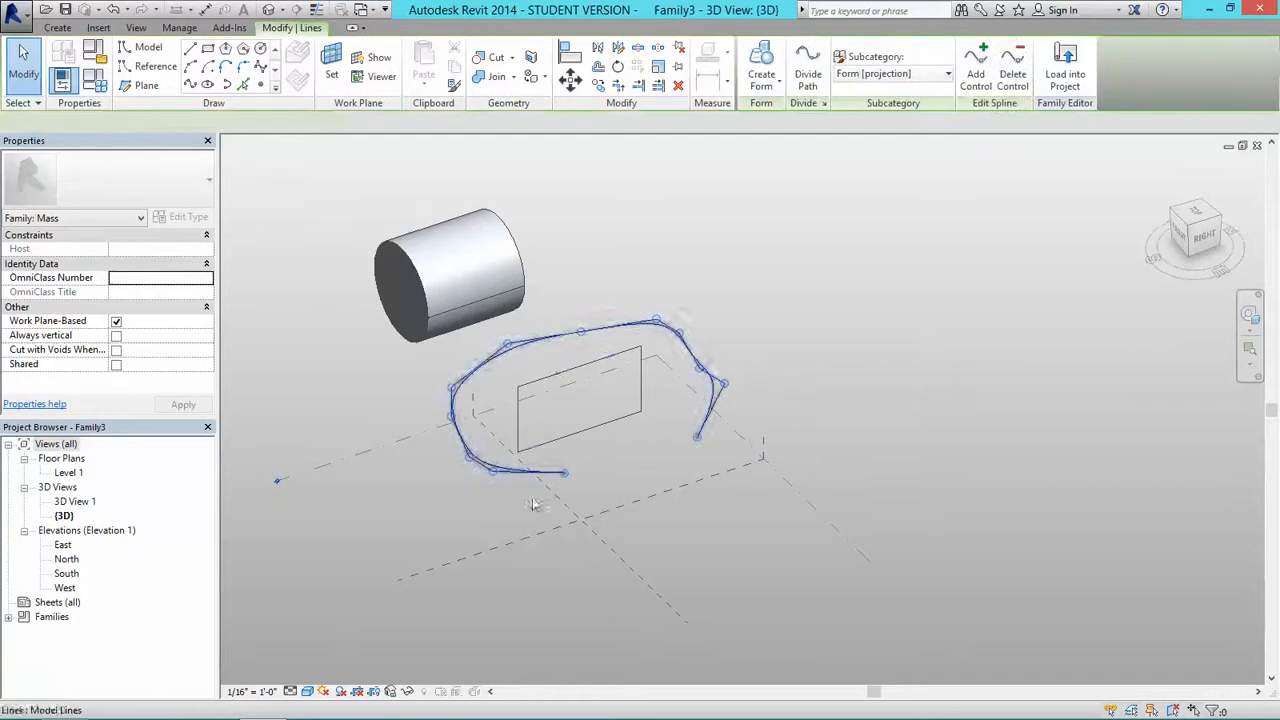
# Copy the open spline together with its Center (Left/Right) reference plane to a parallel position in front of the original
pyautogui.keyDown('shift'); pyautogui.moveTo(533, 505); pyautogui.dragTo(575, 523, button='middle'); pyautogui.keyUp('shift')
pyautogui.click(561, 541)
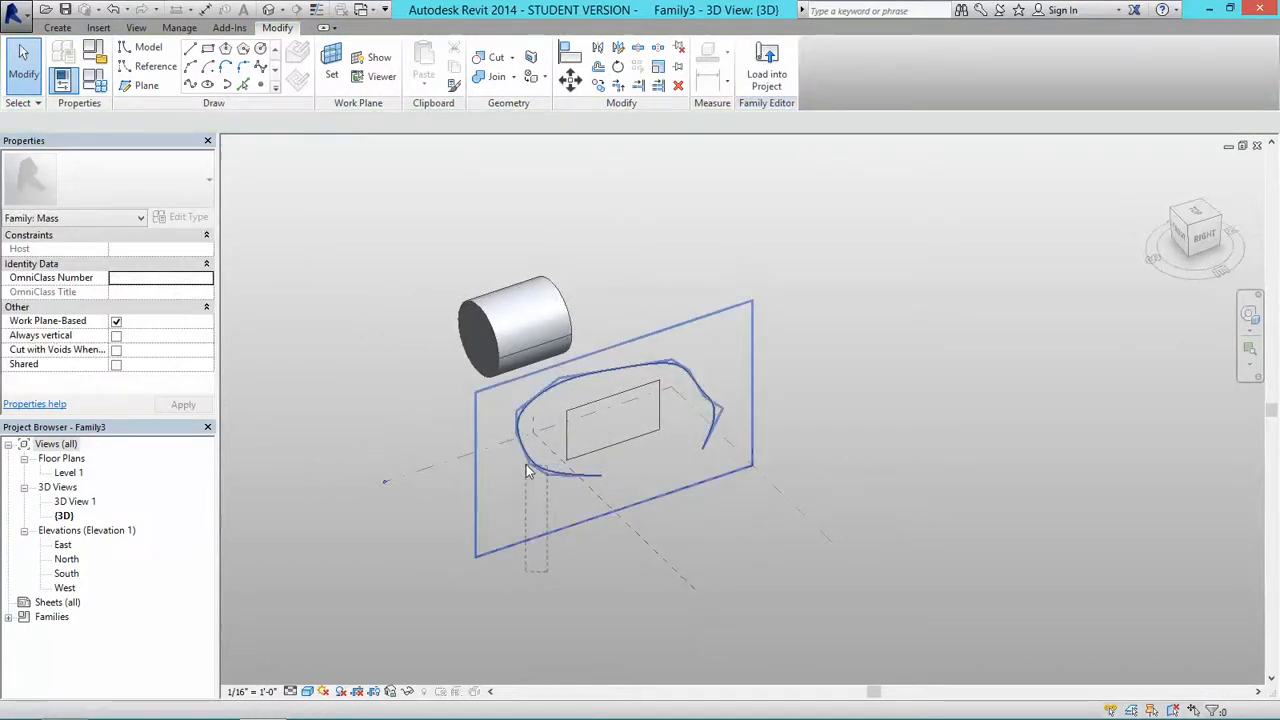
pyautogui.moveTo(526, 464); pyautogui.dragTo(526, 464)
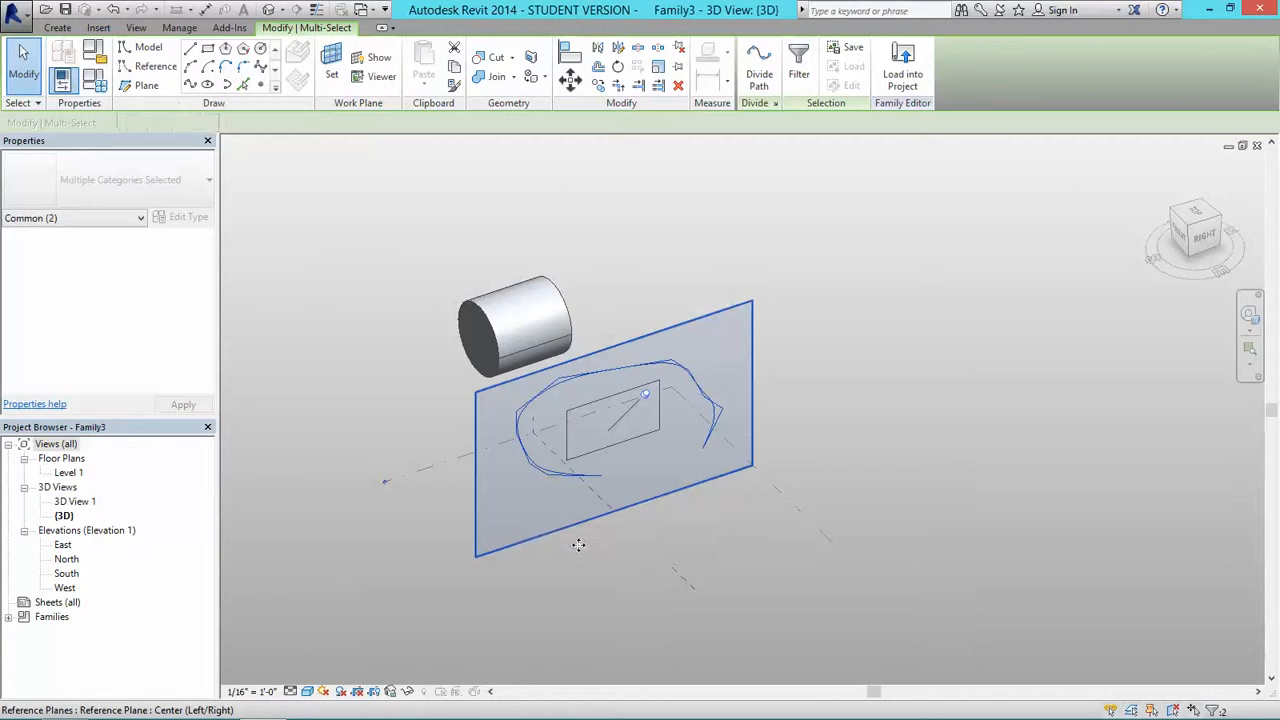
pyautogui.moveTo(578, 544); pyautogui.dragTo(605, 580)
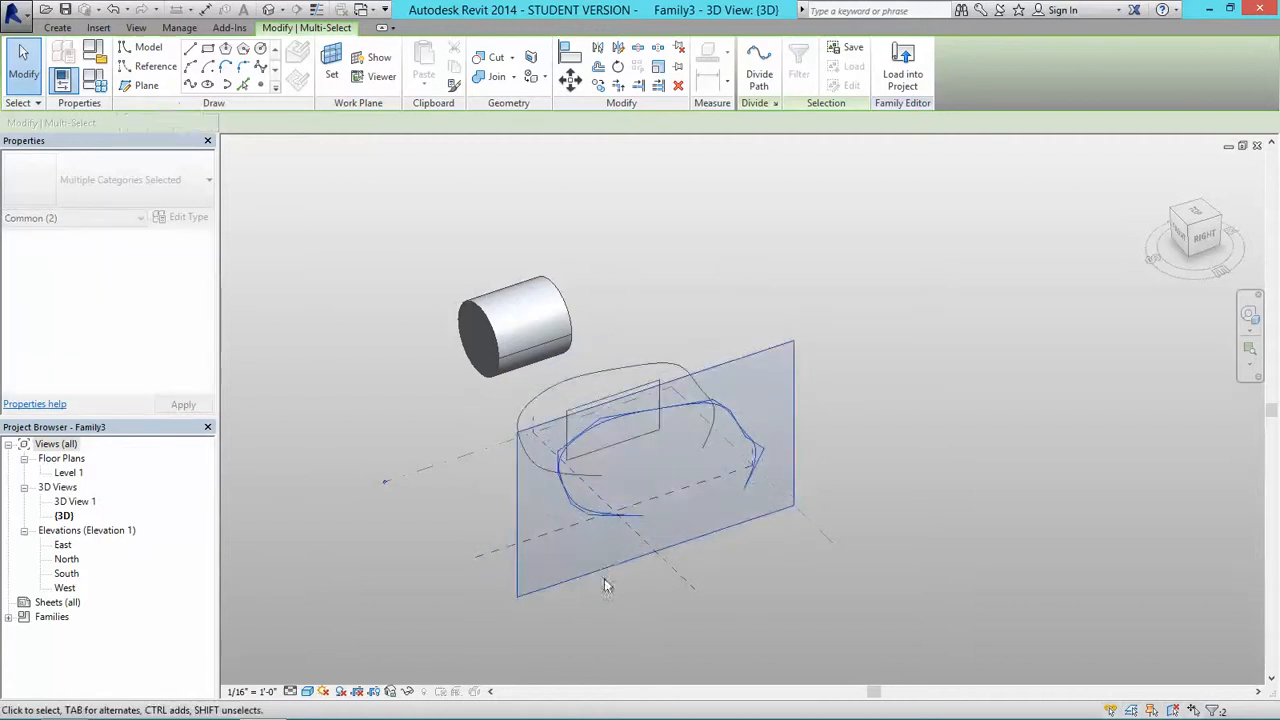
pyautogui.click(604, 578)
# Copy the front spline and its reference plane outward once more to get a third parallel profile
pyautogui.keyDown('shift'); pyautogui.moveTo(589, 594); pyautogui.dragTo(640, 603, button='middle'); pyautogui.keyUp('shift')
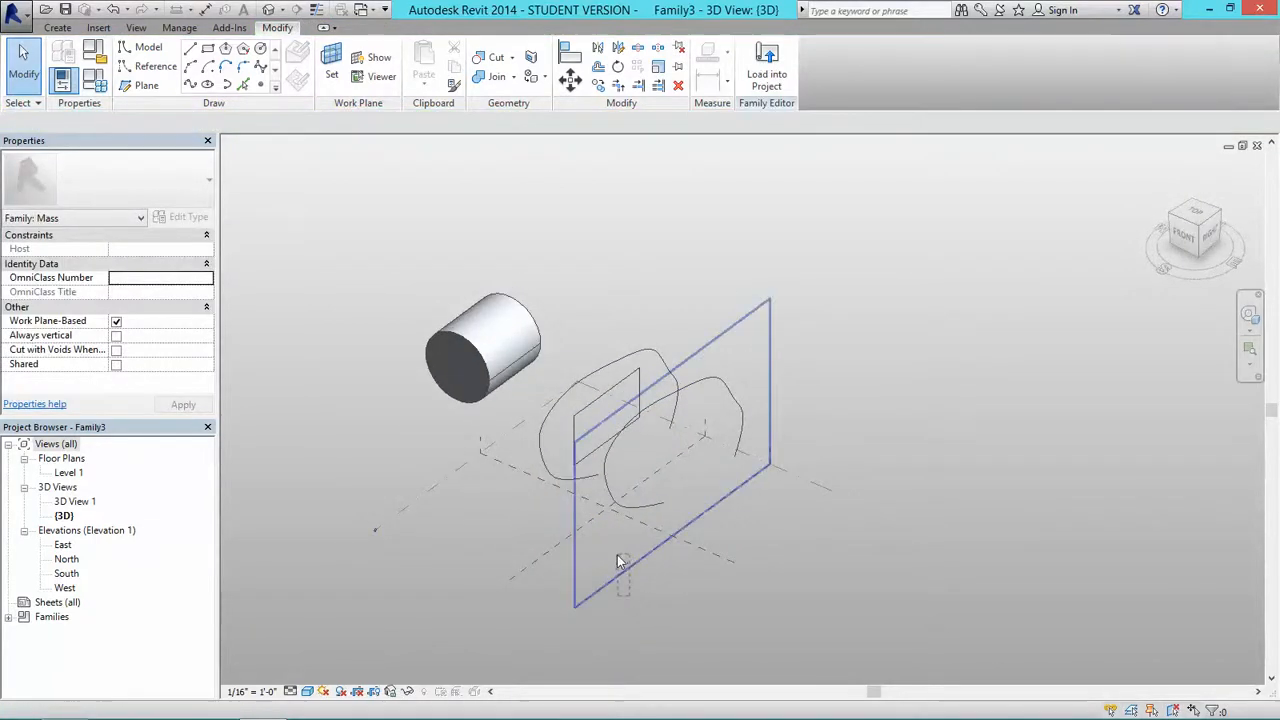
pyautogui.moveTo(617, 554); pyautogui.dragTo(616, 549)
pyautogui.click(671, 606)
pyautogui.keyDown('shift'); pyautogui.moveTo(669, 608); pyautogui.dragTo(603, 621, button='middle'); pyautogui.keyUp('shift')
pyautogui.moveTo(600, 617); pyautogui.dragTo(585, 526)
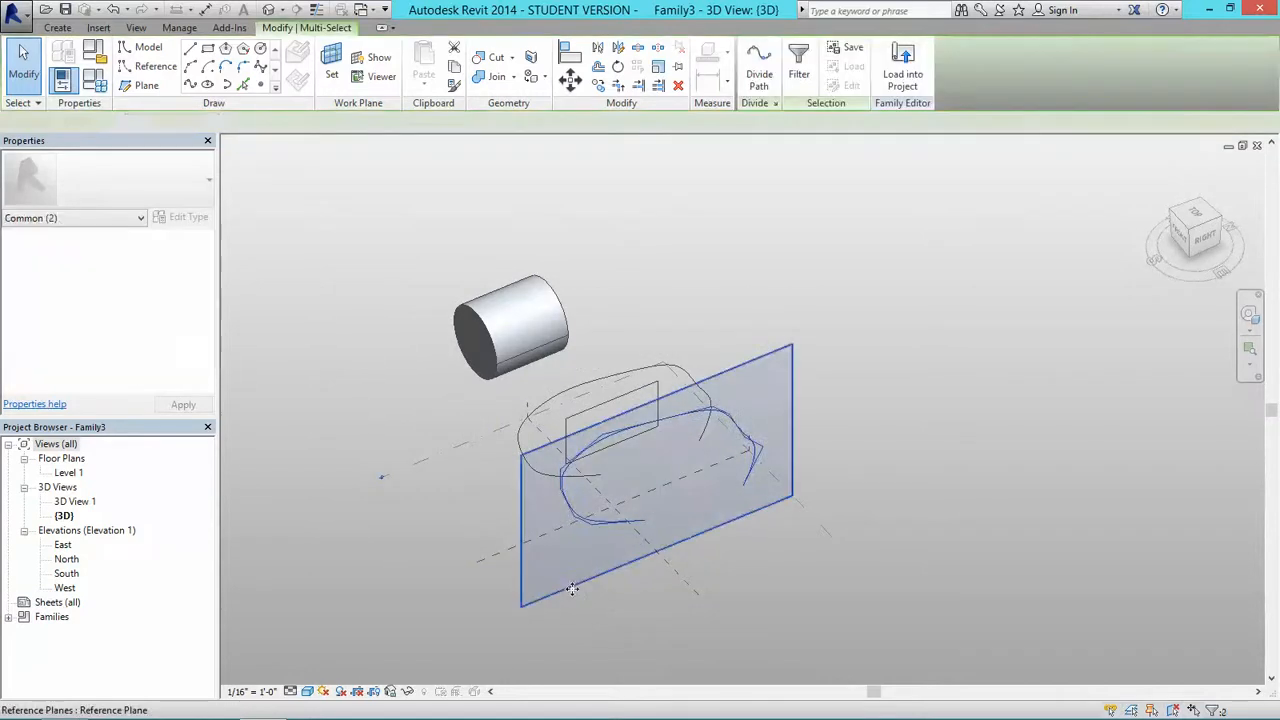
pyautogui.moveTo(572, 589); pyautogui.dragTo(616, 639)
pyautogui.click(761, 602)
# Reshape the middle spline by raising one upper control point and lowering another, and pull the front spline's side control points inward
pyautogui.moveTo(609, 564); pyautogui.dragTo(636, 548, button='middle')
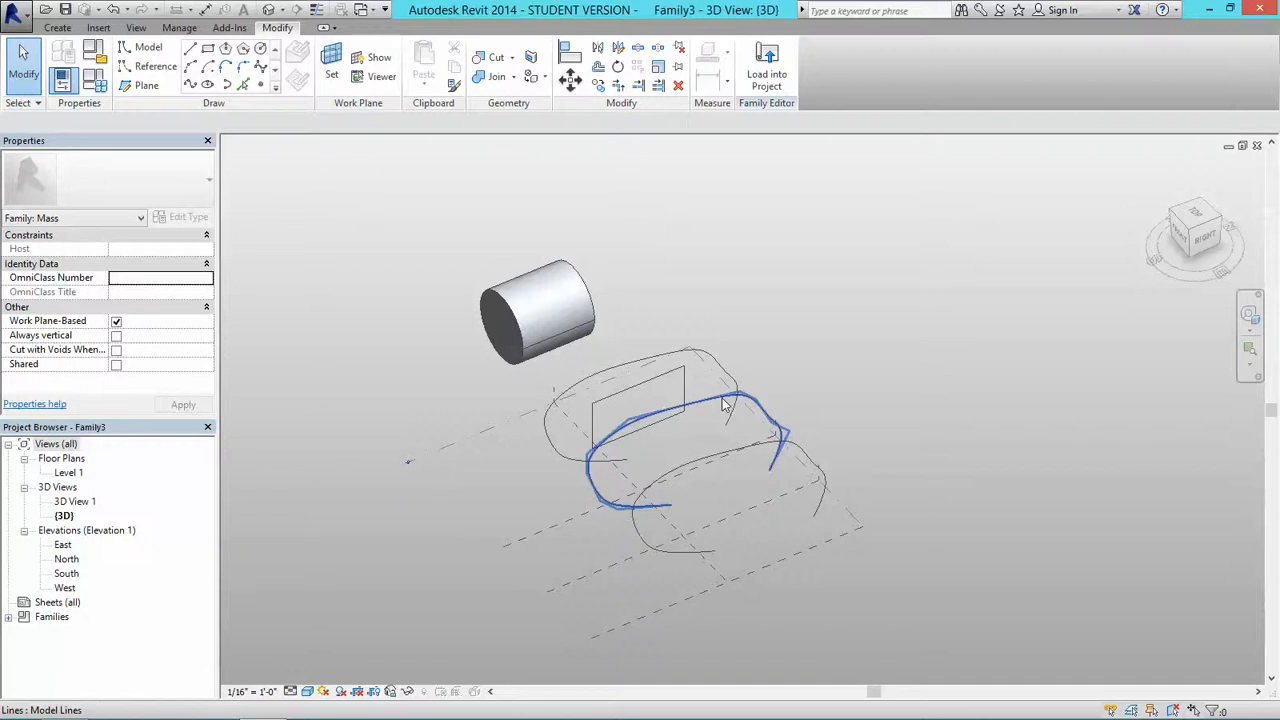
pyautogui.click(722, 398)
pyautogui.moveTo(740, 393); pyautogui.dragTo(741, 355)
pyautogui.moveTo(684, 406); pyautogui.dragTo(686, 439)
pyautogui.click(638, 494)
pyautogui.moveTo(635, 502); pyautogui.dragTo(664, 497)
pyautogui.moveTo(645, 545); pyautogui.dragTo(675, 530)
pyautogui.click(714, 537)
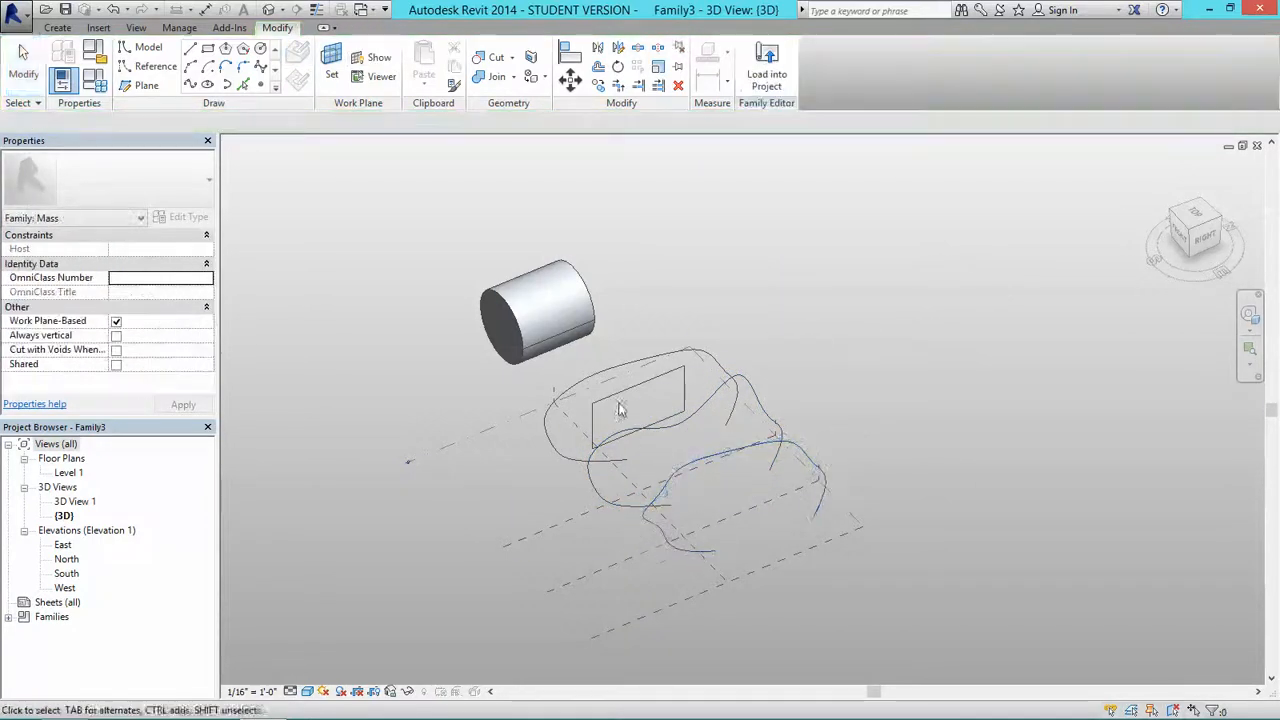
# Select all three open splines and create a lofted surface form through them
pyautogui.click(693, 412)
pyautogui.keyDown('ctrl'); pyautogui.click(733, 451); pyautogui.keyUp('ctrl')
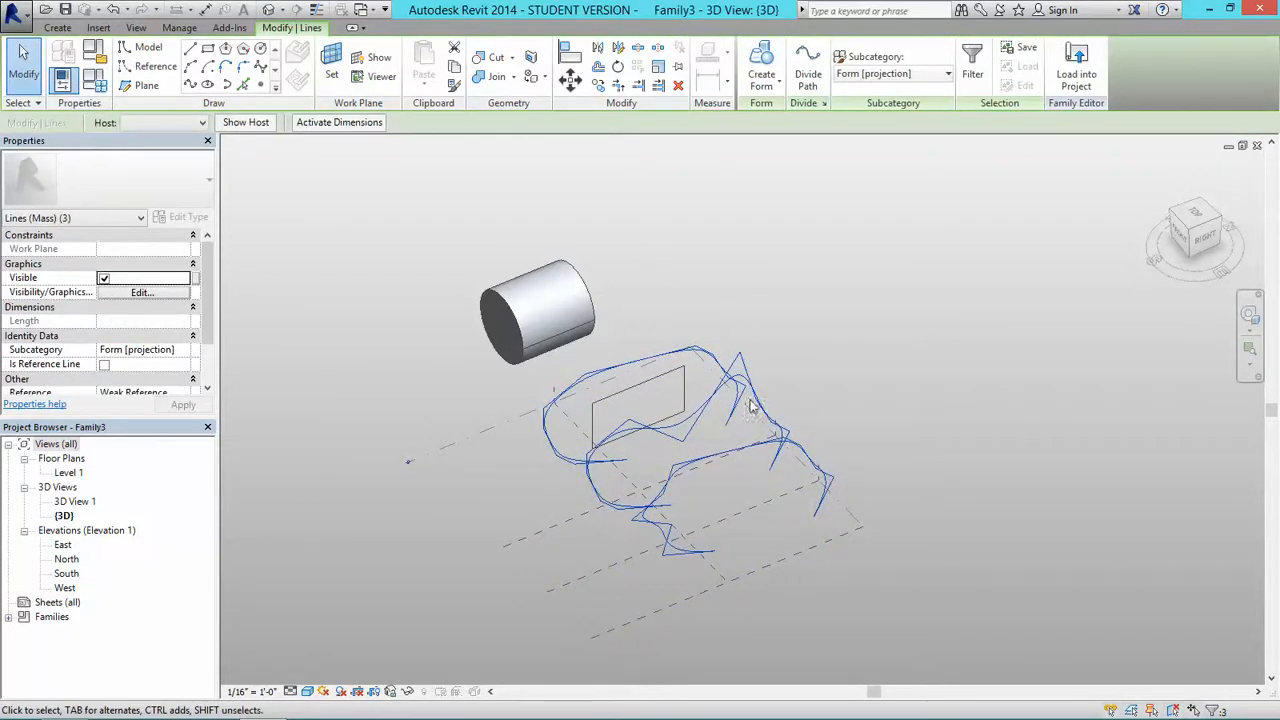
pyautogui.click(763, 62)
pyautogui.keyDown('shift'); pyautogui.moveTo(670, 390); pyautogui.dragTo(812, 398, button='middle'); pyautogui.keyUp('shift')
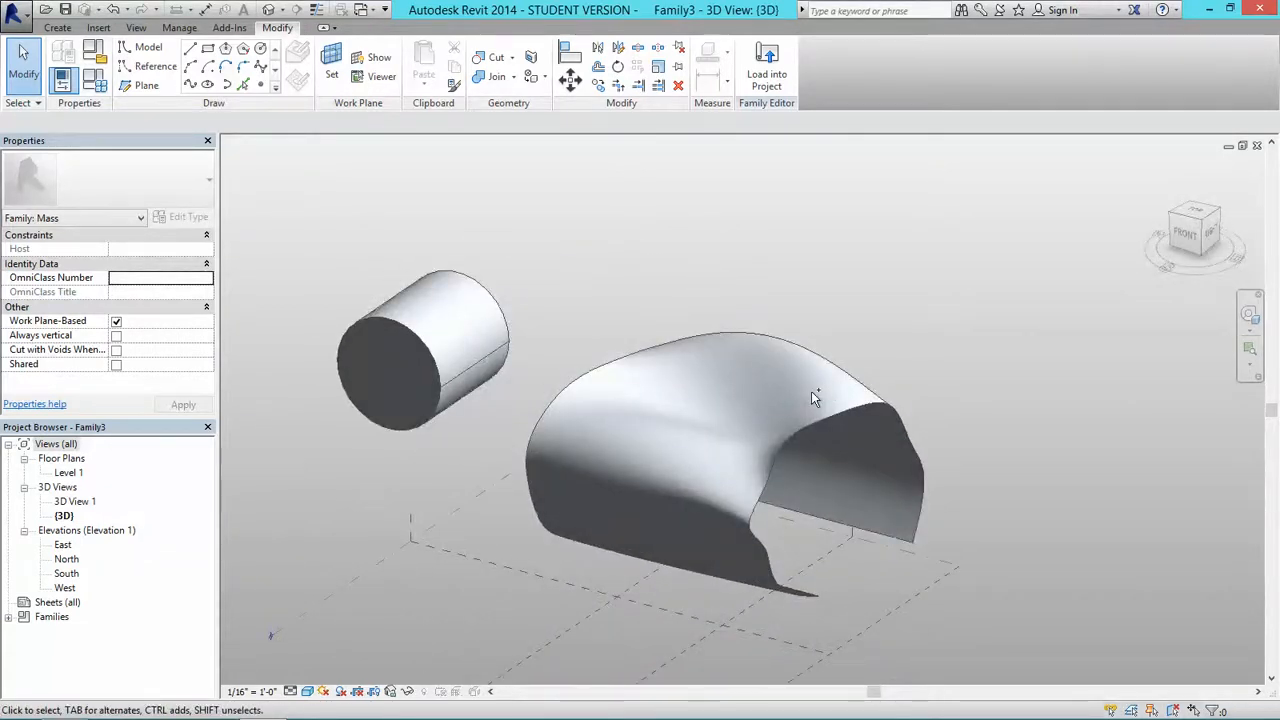
# Undo the lofted surface and the preceding edits back to the single original spline and its reference plane
pyautogui.hotkey('ctrl', 'z')
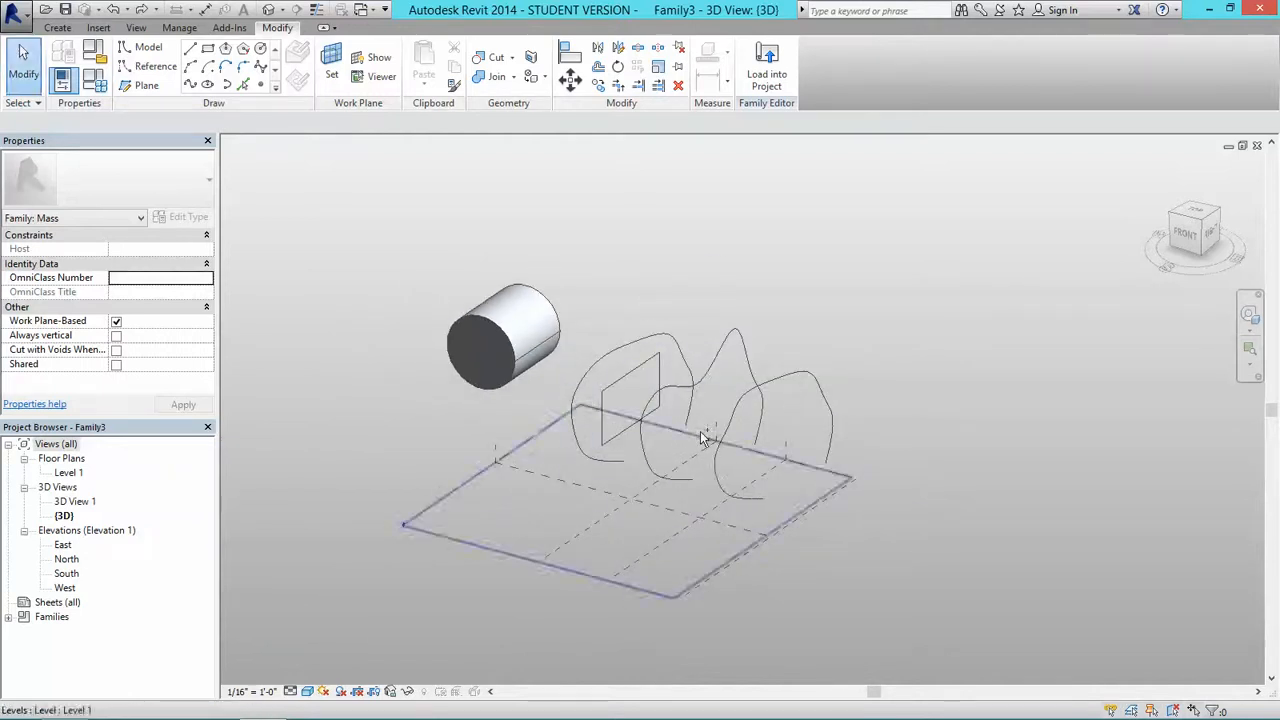
pyautogui.hotkey('ctrl', 'z')
pyautogui.hotkey('ctrl', 'z')
pyautogui.hotkey('ctrl', 'z')
pyautogui.hotkey('ctrl', 'z')
pyautogui.hotkey('ctrl', 'z')
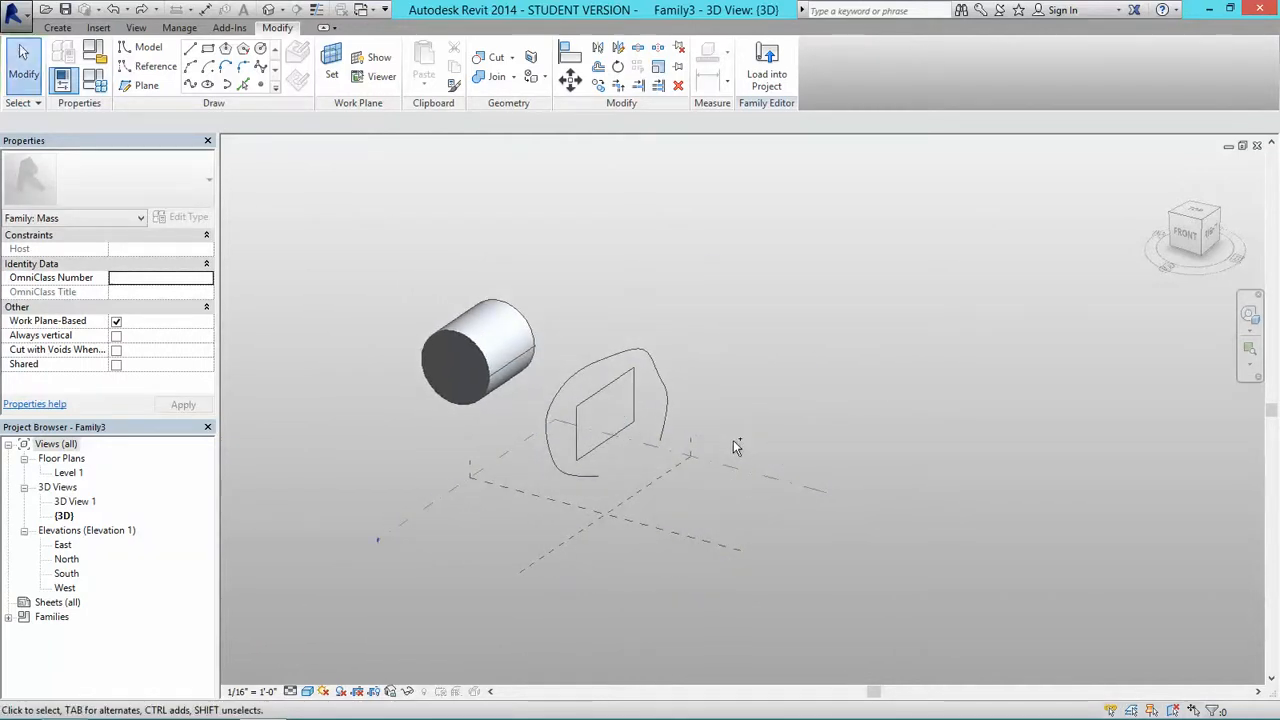
# Copy the vertical rectangle together with its reference plane twice, spacing the copies in a row in front of the original
pyautogui.click(624, 389)
pyautogui.keyDown('ctrl'); pyautogui.click(566, 547); pyautogui.keyUp('ctrl')
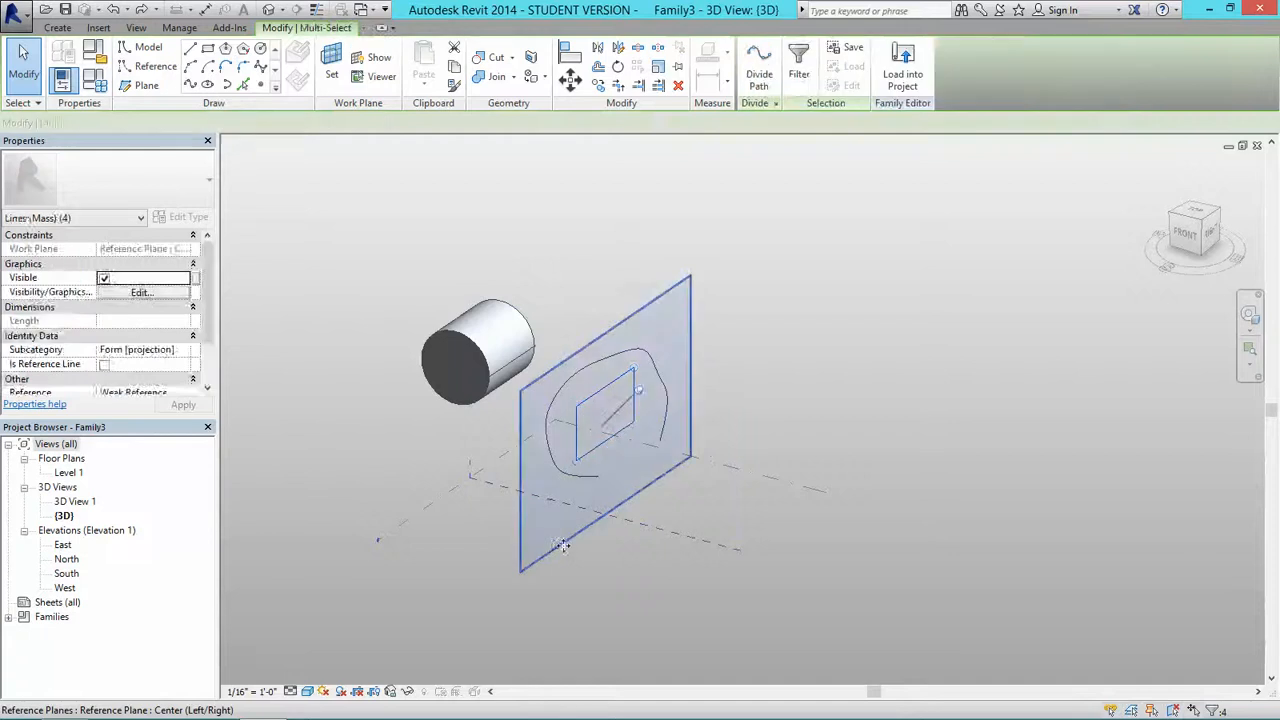
pyautogui.moveTo(568, 547); pyautogui.dragTo(698, 588)
pyautogui.press('Escape')
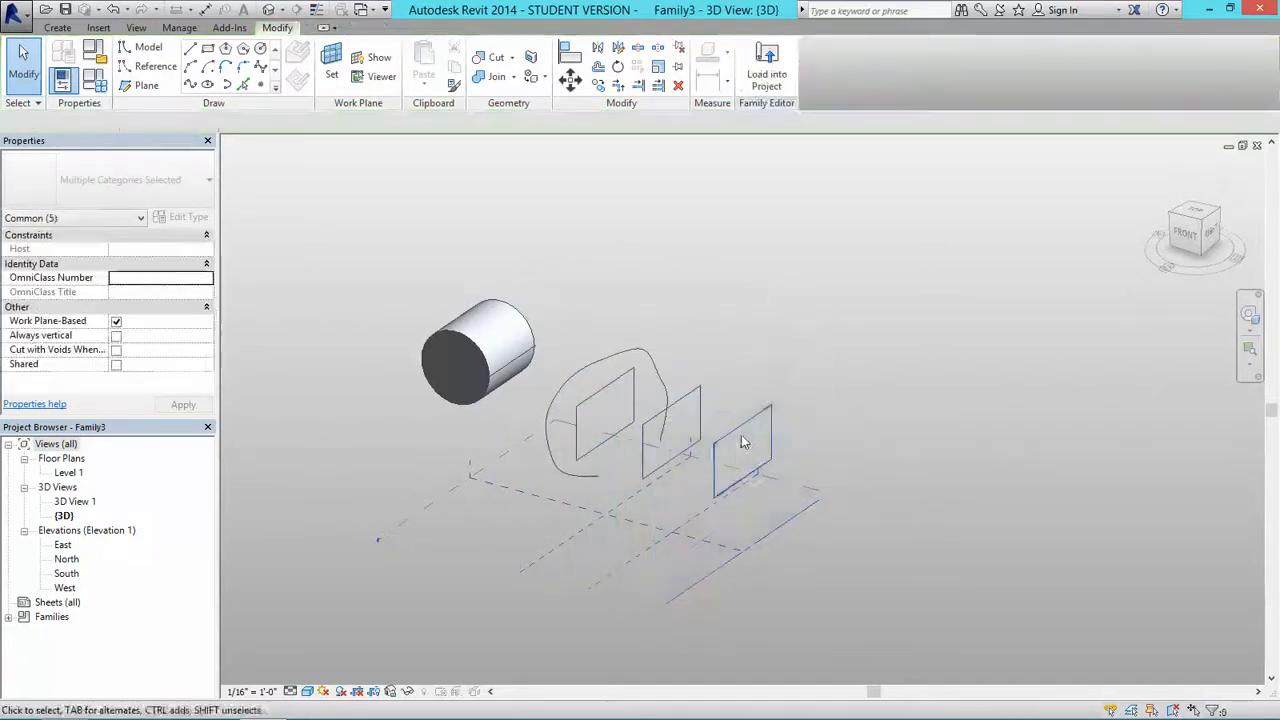
# Raise the outermost rectangle's top edge to a height of about 83' 9" and widen the middle rectangle to 164' 0"
pyautogui.click(740, 425)
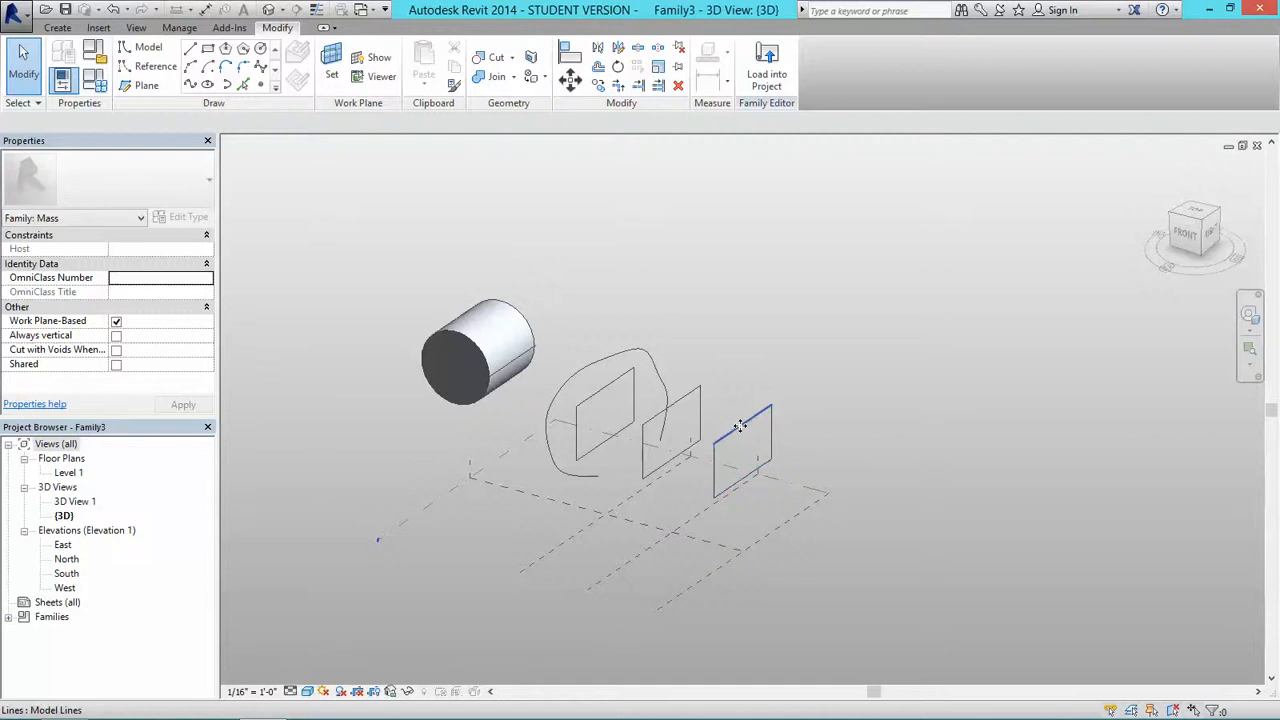
pyautogui.click(740, 425)
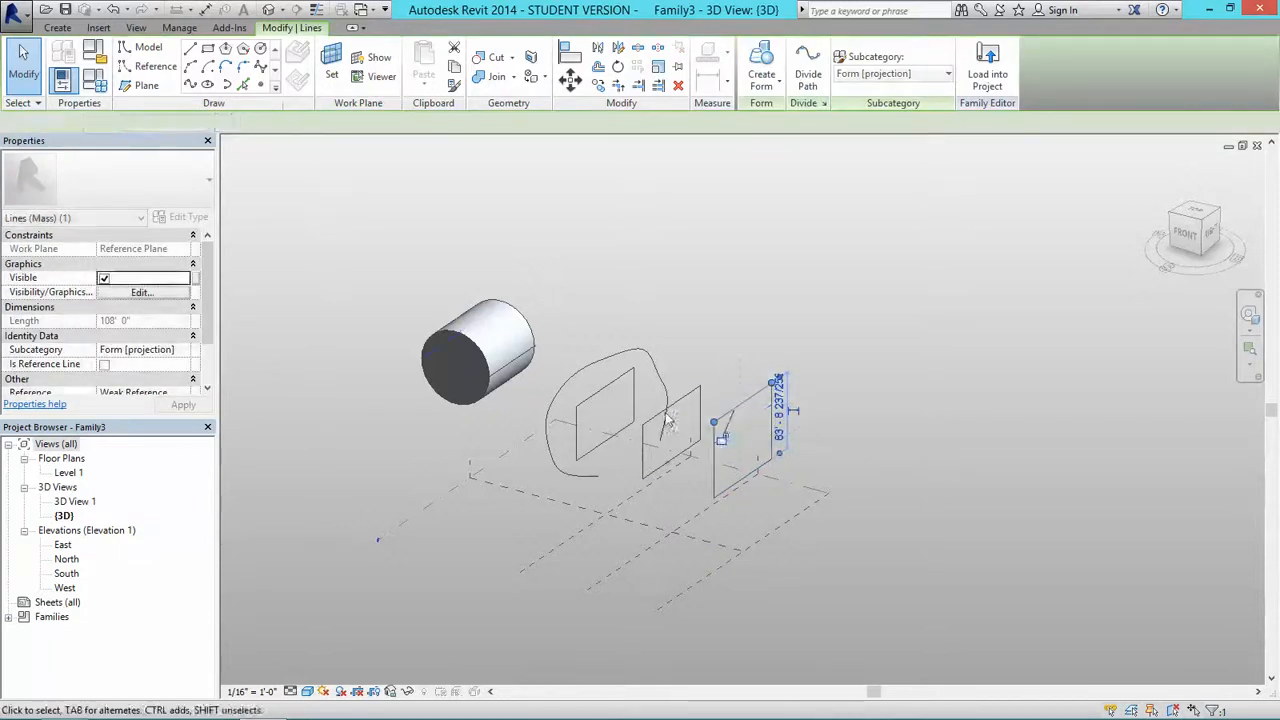
pyautogui.press('Escape')
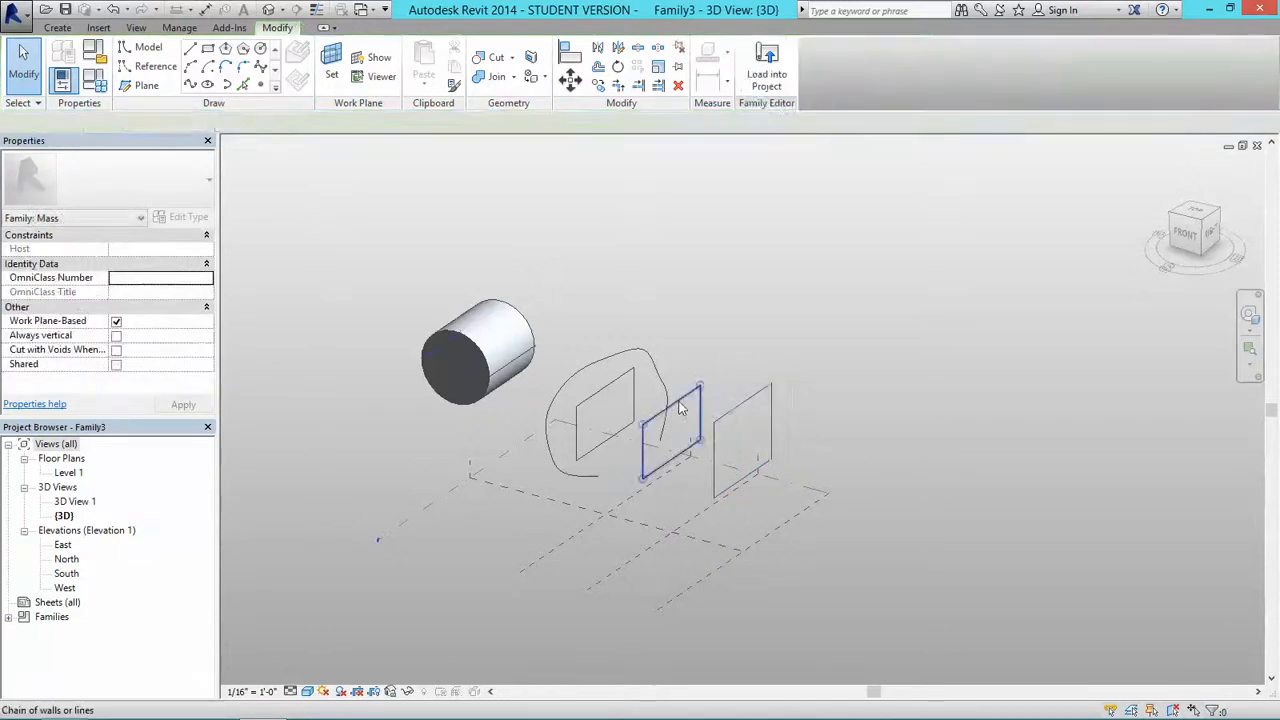
pyautogui.click(644, 445)
pyautogui.moveTo(621, 448); pyautogui.dragTo(611, 449)
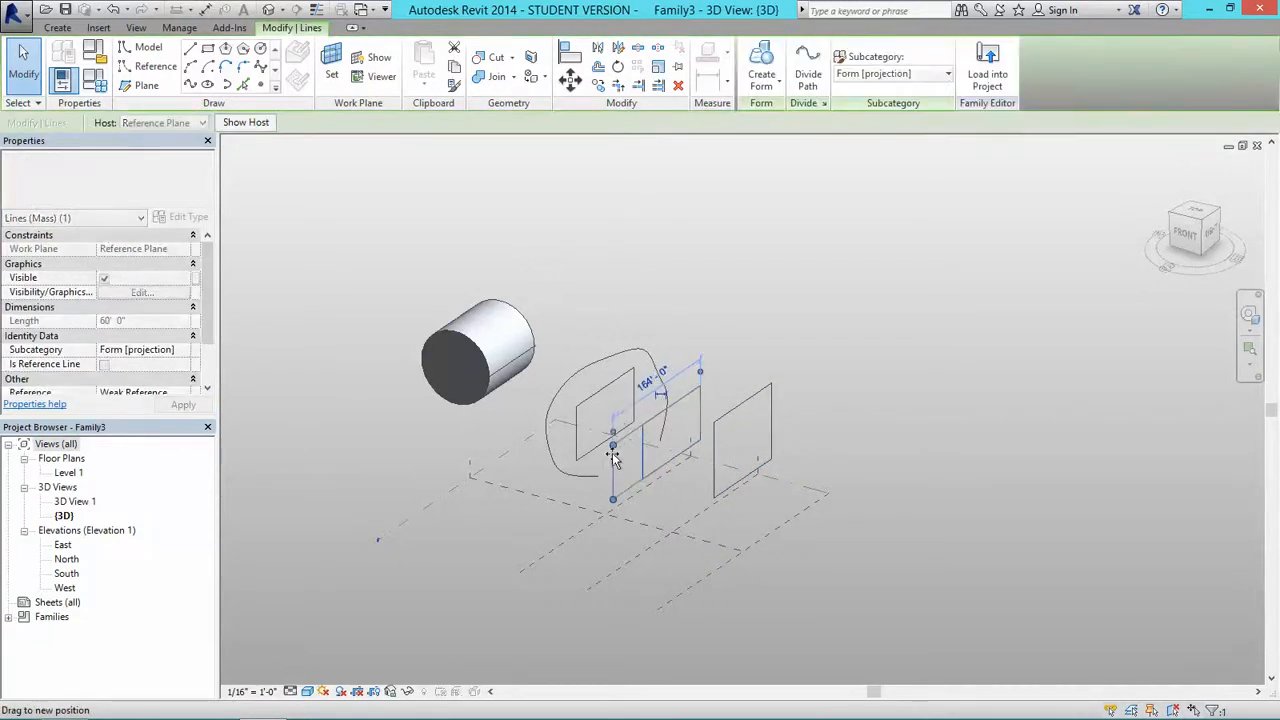
# Select the three vertical rectangles and create a lofted solid form through them
pyautogui.click(601, 390)
pyautogui.keyDown('ctrl'); pyautogui.click(684, 400); pyautogui.keyUp('ctrl')
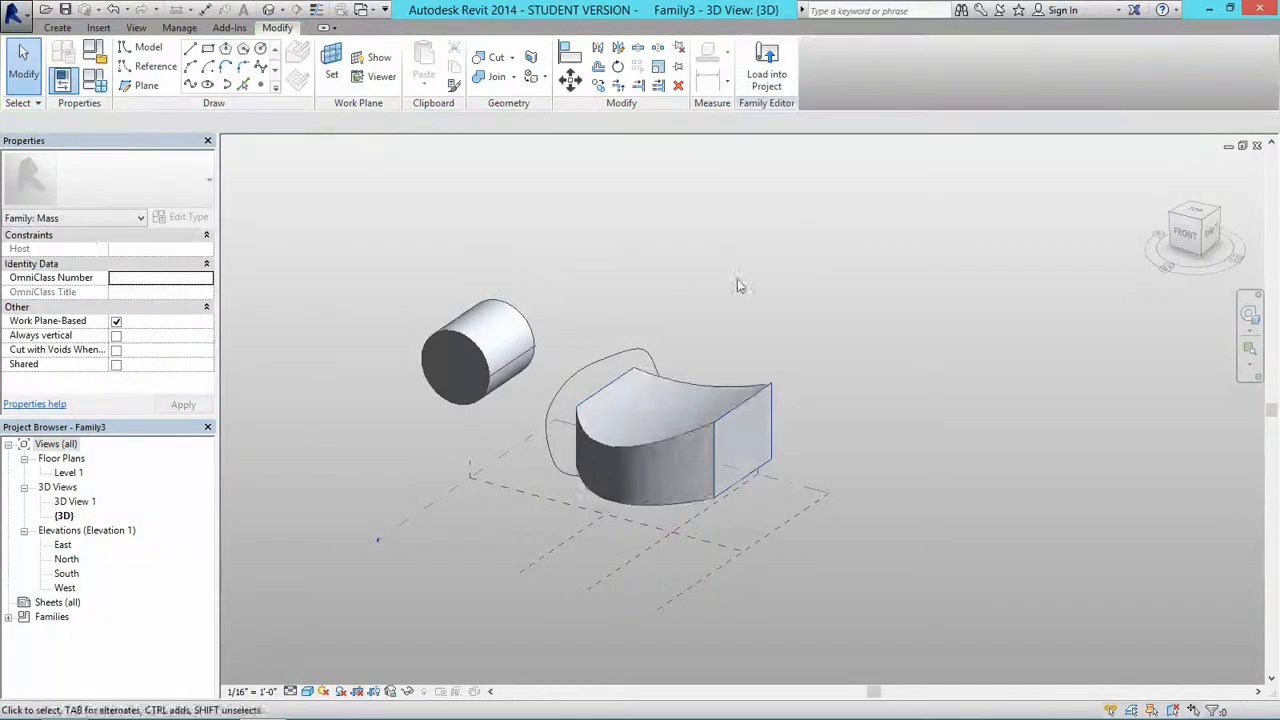
pyautogui.keyDown('shift'); pyautogui.moveTo(648, 434); pyautogui.dragTo(672, 461, button='middle'); pyautogui.keyUp('shift')
pyautogui.scroll(2, 675, 451)
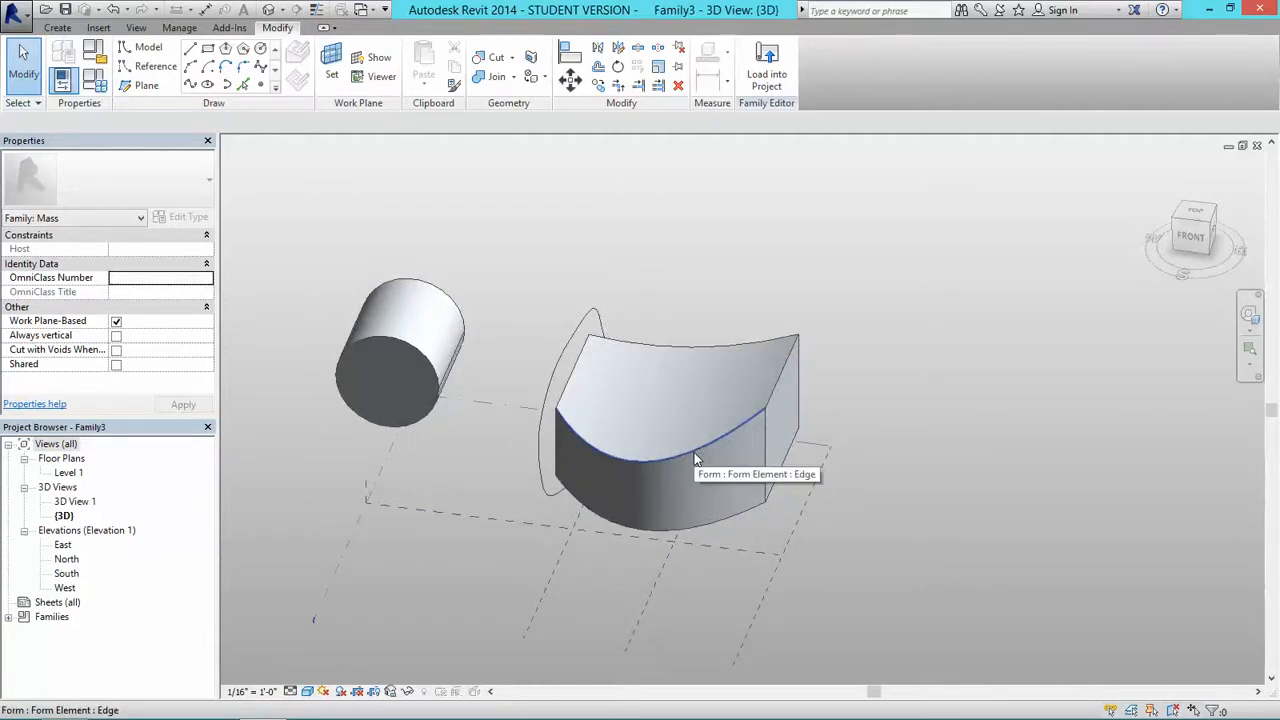
# Undo the lofted solid made from the three rectangles
pyautogui.hotkey('ctrl', 'z')
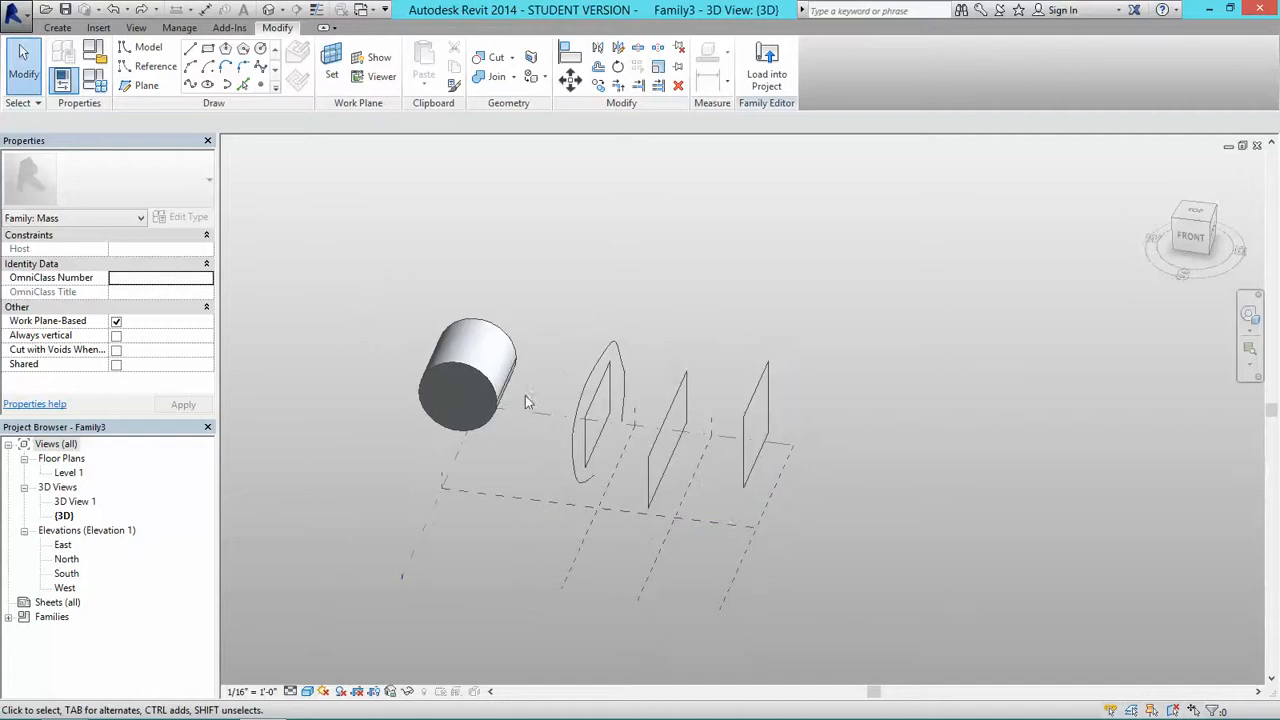
pyautogui.click(475, 372)
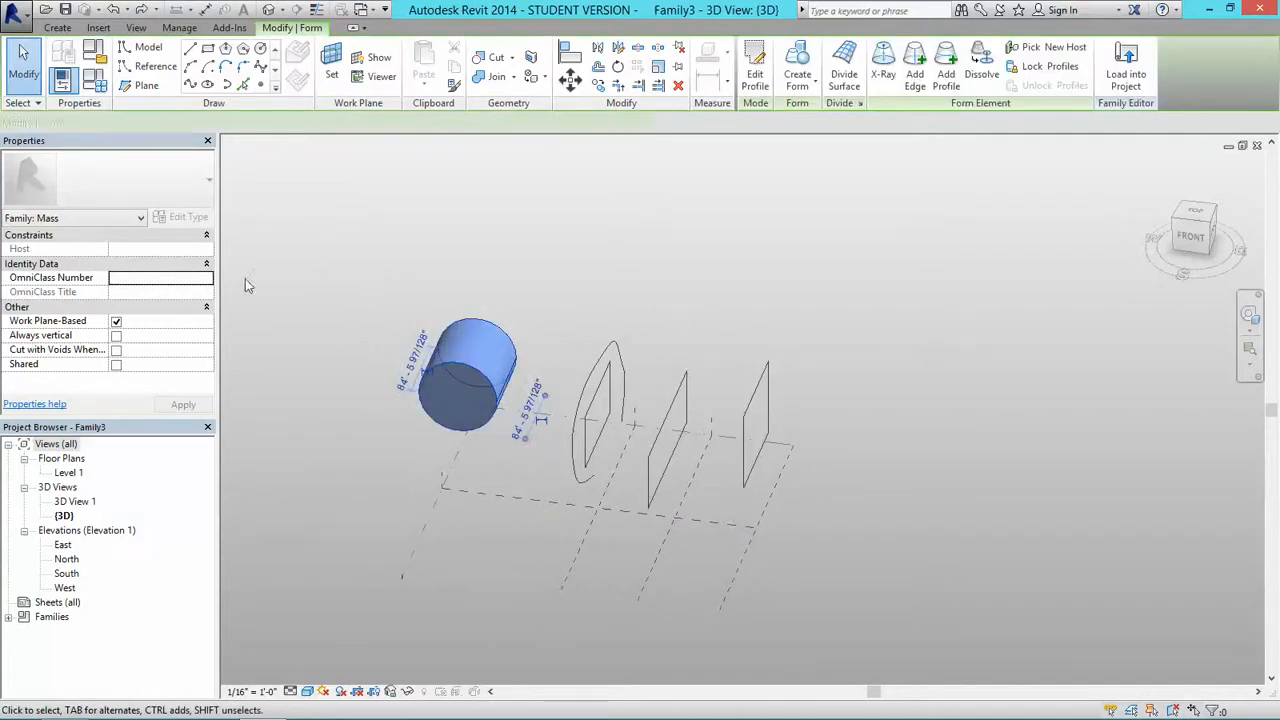
pyautogui.click(560, 494)
# Draw a small model-line rectangle on the Level 1 work plane in front of the cylinder
pyautogui.moveTo(551, 508); pyautogui.dragTo(557, 436, button='middle')
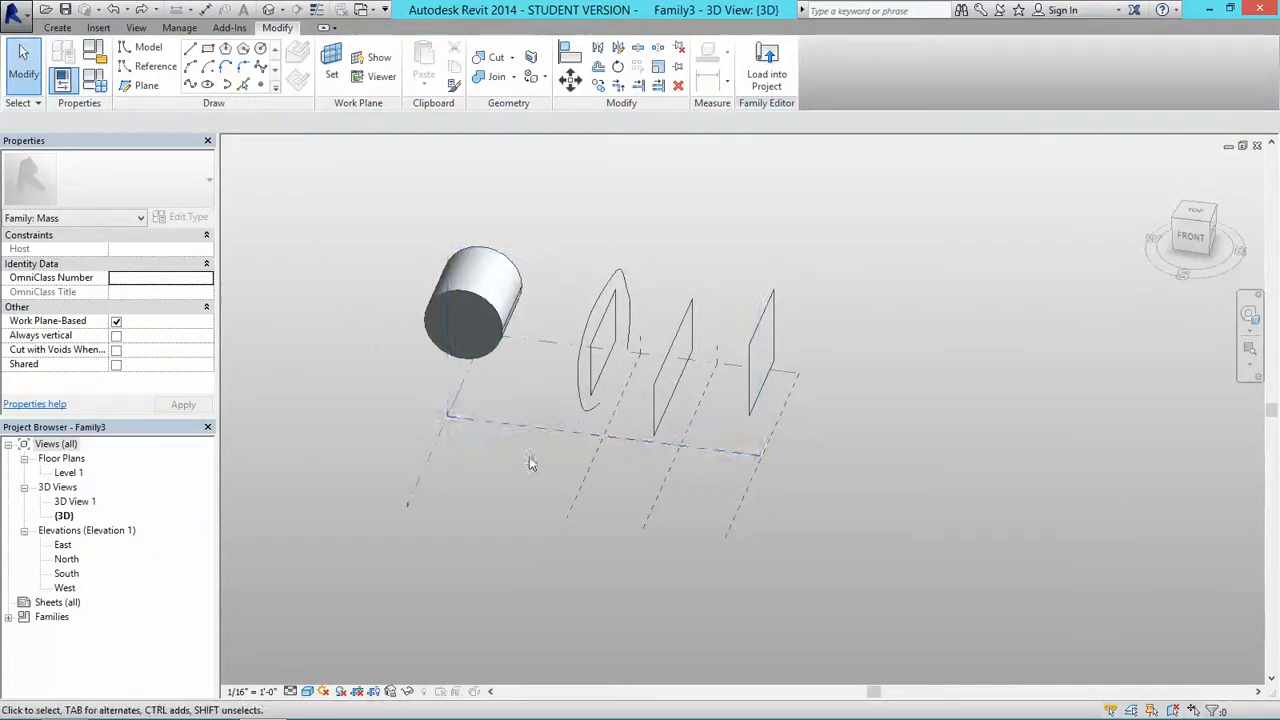
pyautogui.click(434, 450)
pyautogui.click(207, 47)
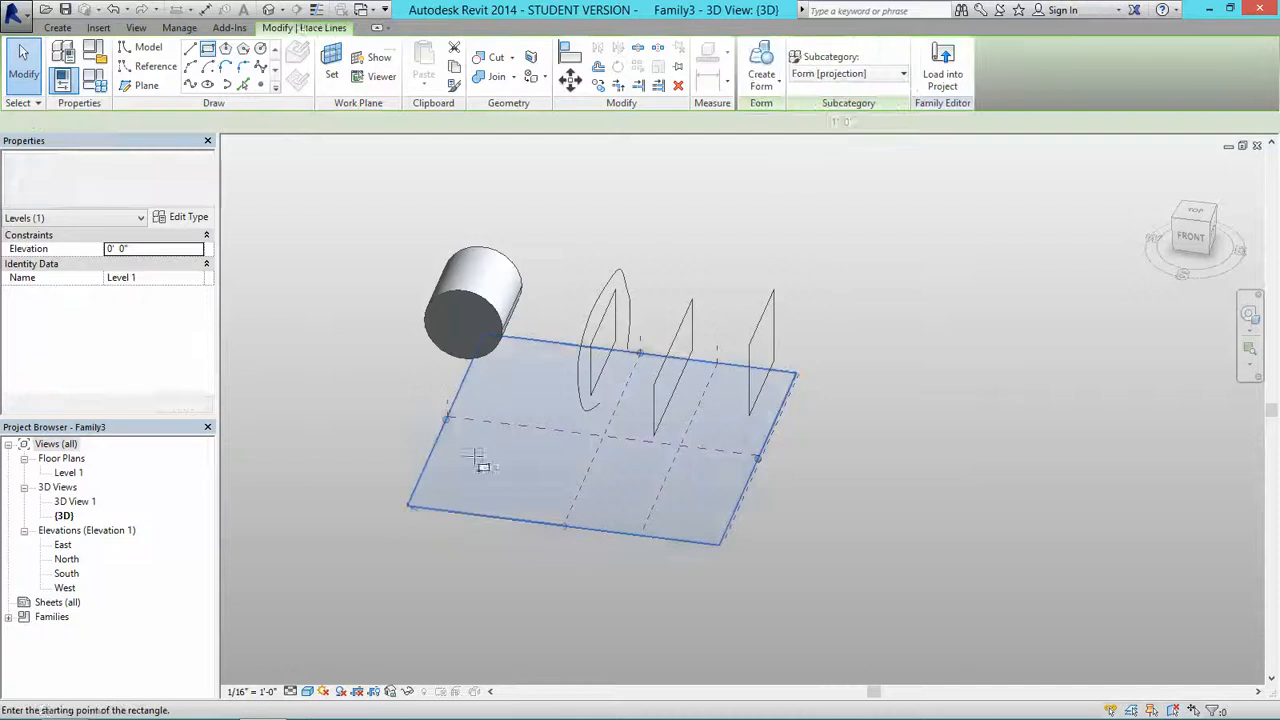
pyautogui.click(482, 448)
pyautogui.click(572, 476)
pyautogui.press('Escape')
pyautogui.press('Escape')
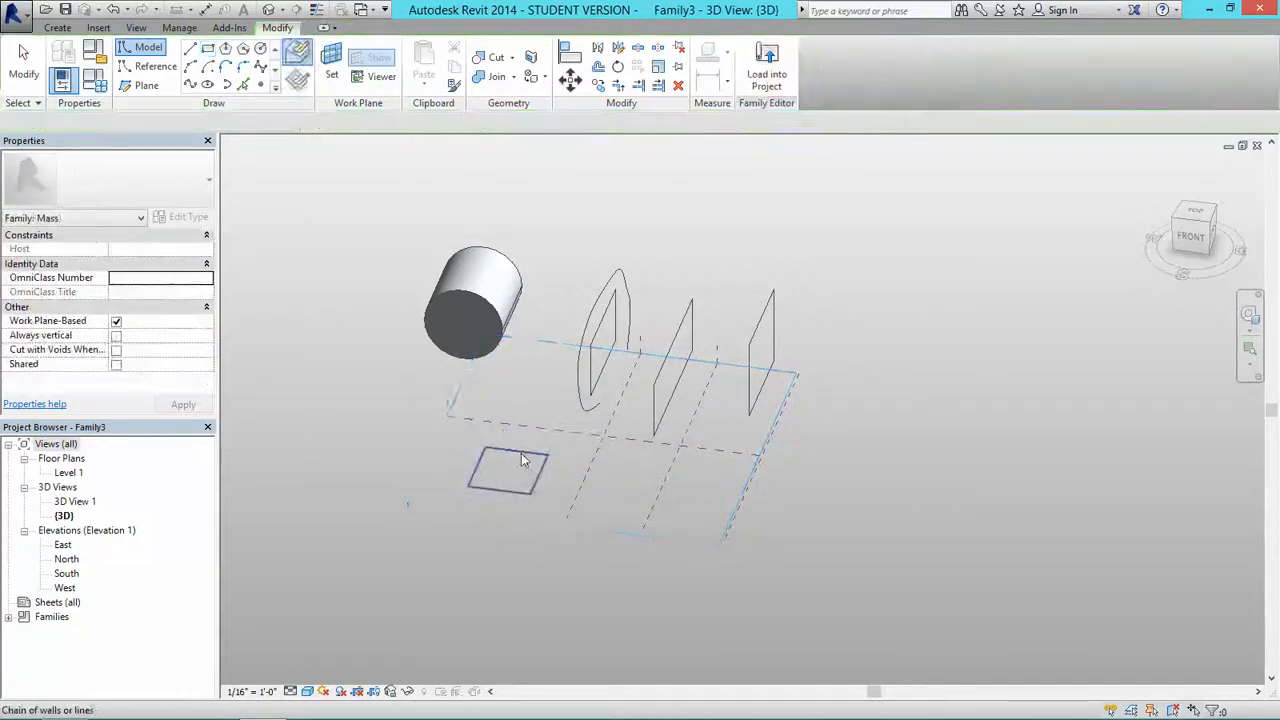
# Create a void form from the Level 1 rectangle and extend its top face upward so that it passes through the cylinder
pyautogui.click(525, 455)
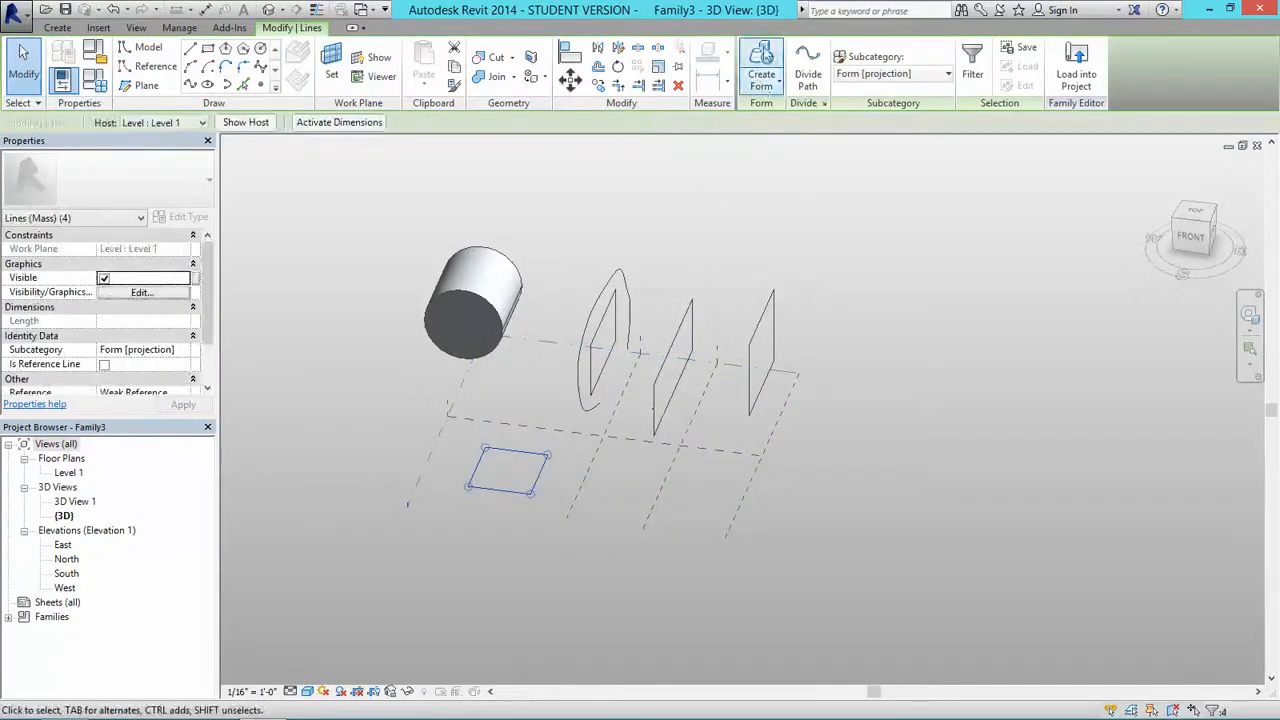
pyautogui.click(771, 88)
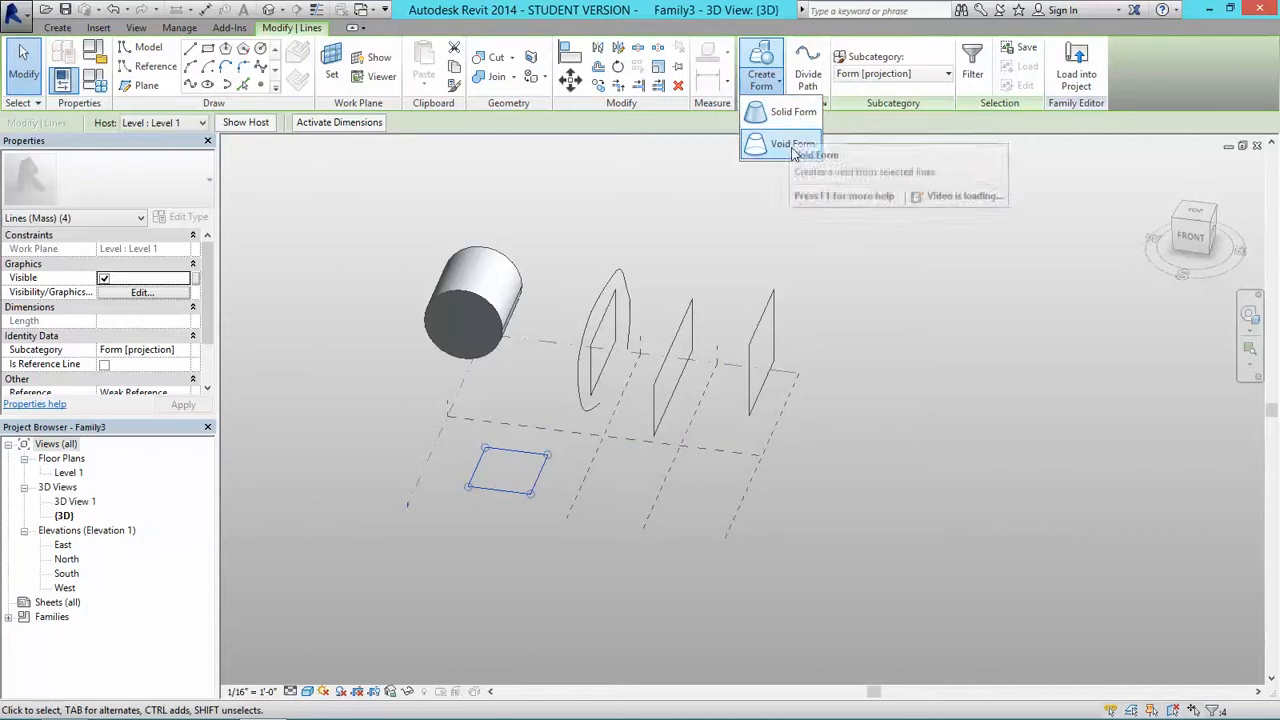
pyautogui.click(770, 143)
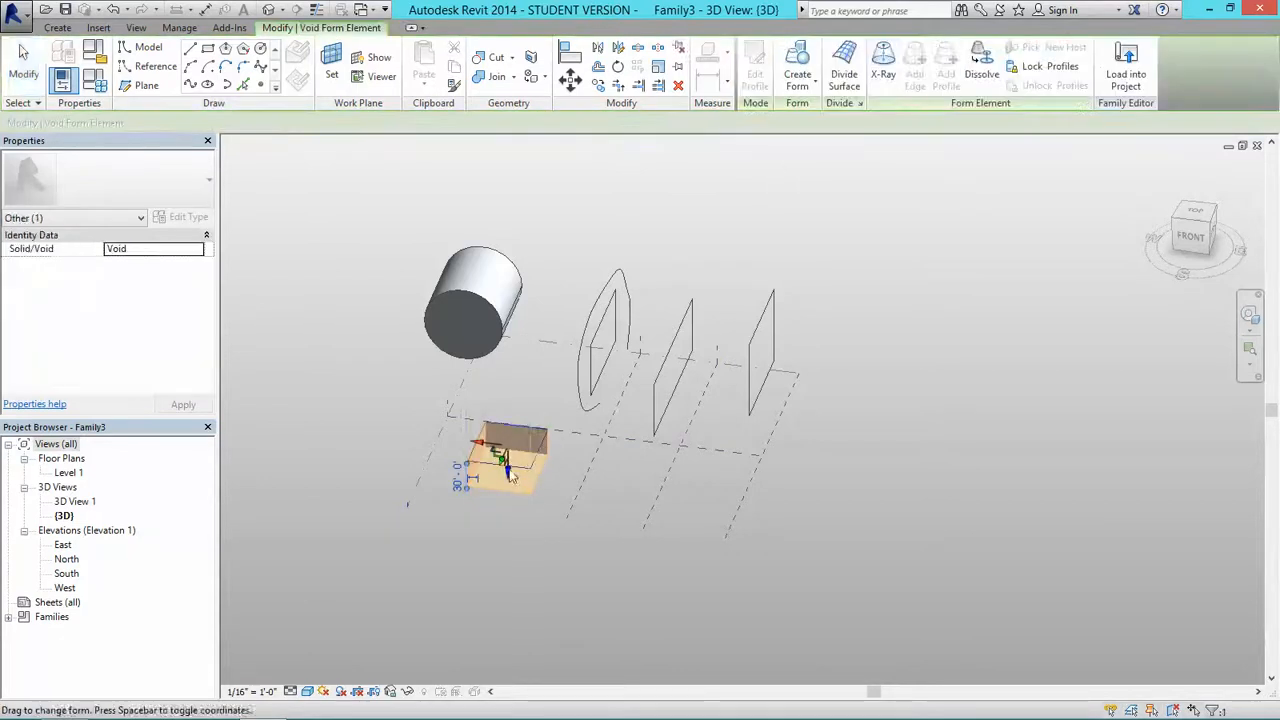
pyautogui.moveTo(508, 443); pyautogui.dragTo(505, 256)
pyautogui.scroll(3, 485, 270)
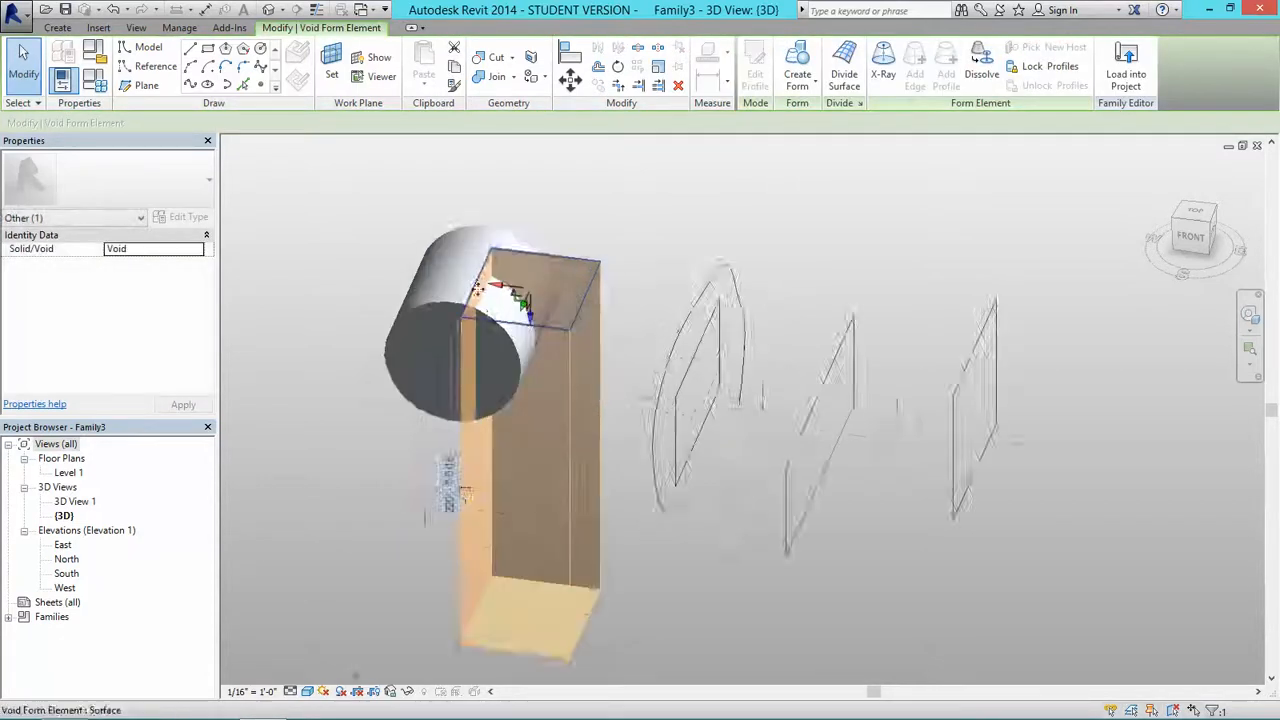
pyautogui.click(794, 191)
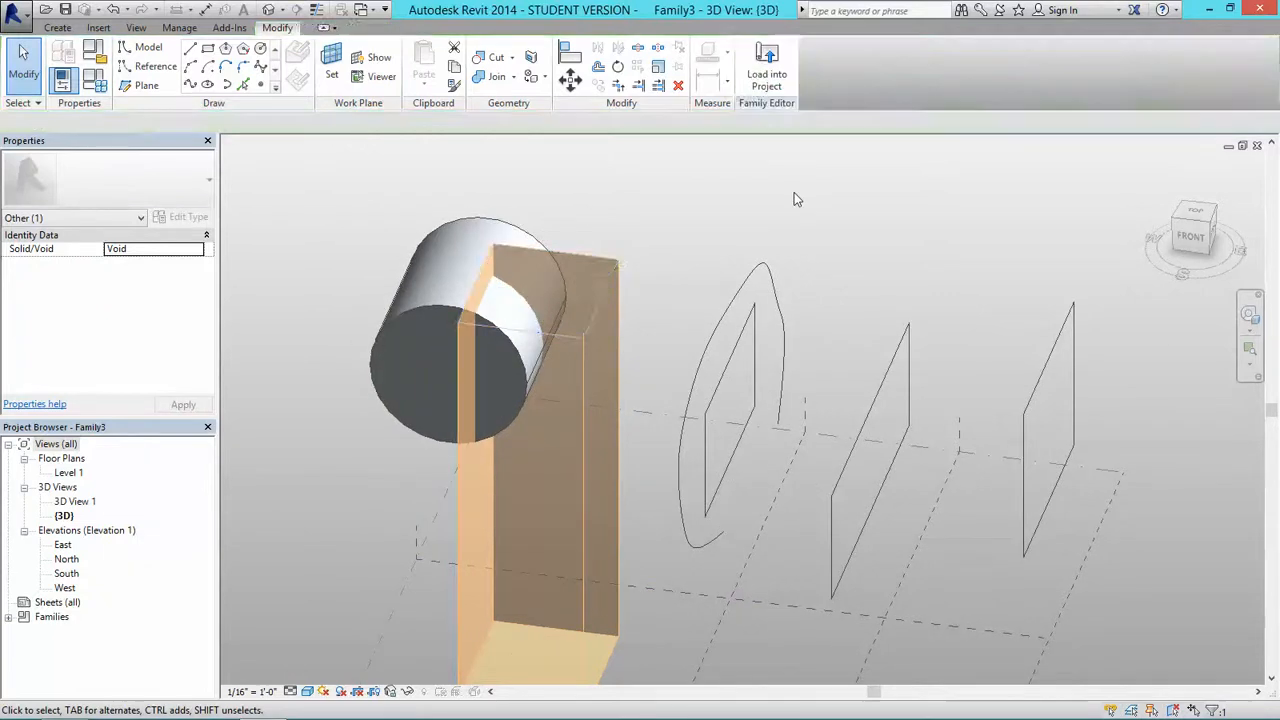
# Cut the solid cylinder with the box-shaped void form passing through it
pyautogui.scroll(-2, 716, 232)
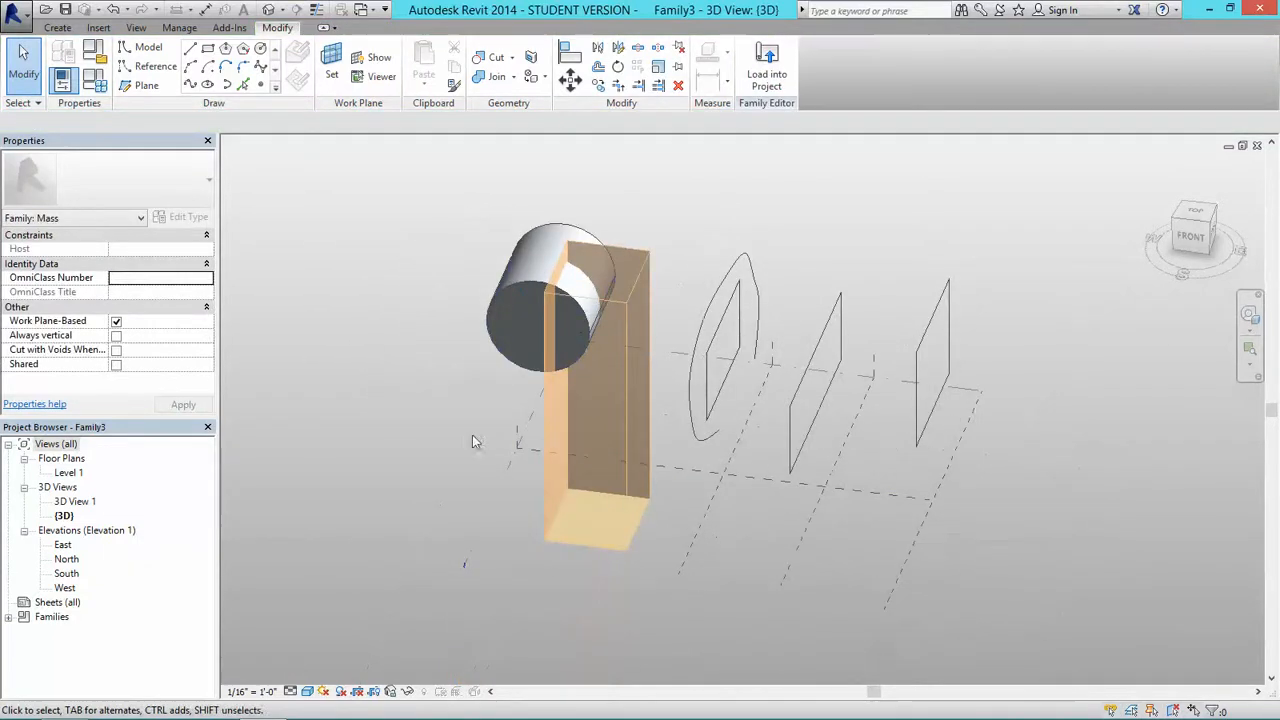
pyautogui.keyDown('shift'); pyautogui.moveTo(497, 441); pyautogui.dragTo(569, 434, button='middle'); pyautogui.keyUp('shift')
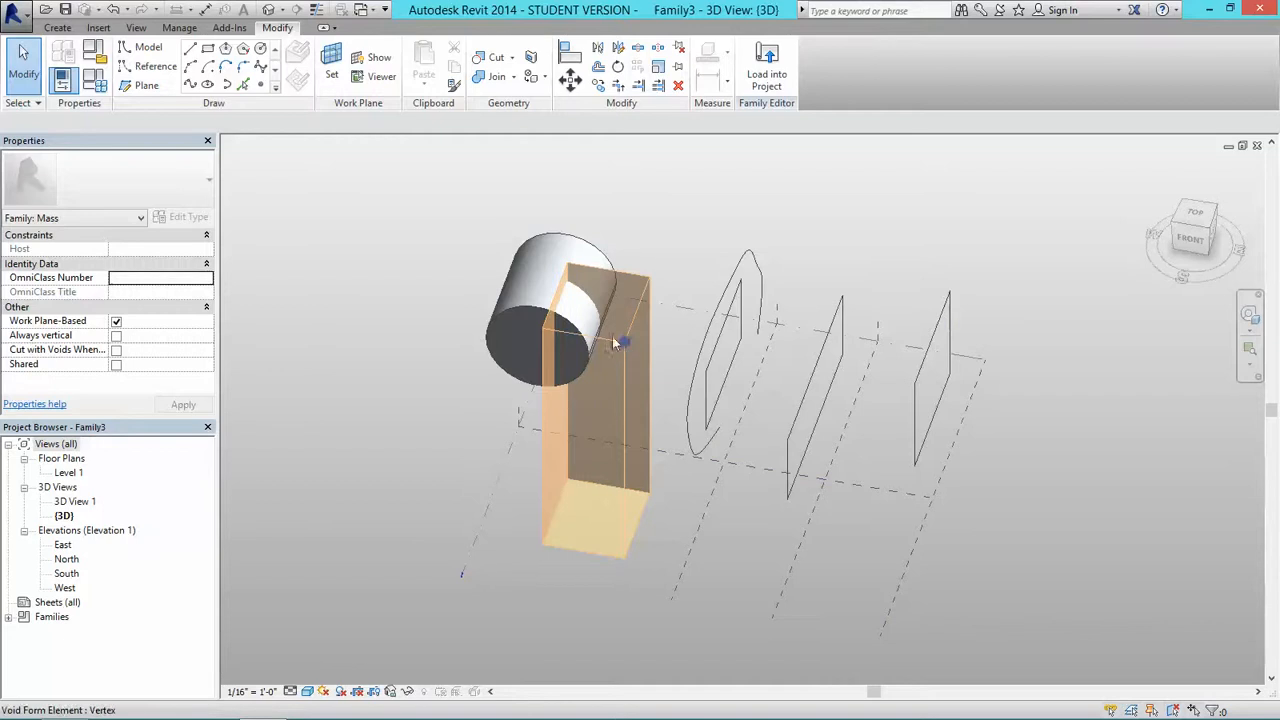
pyautogui.scroll(2, 648, 257)
pyautogui.scroll(-2, 680, 223)
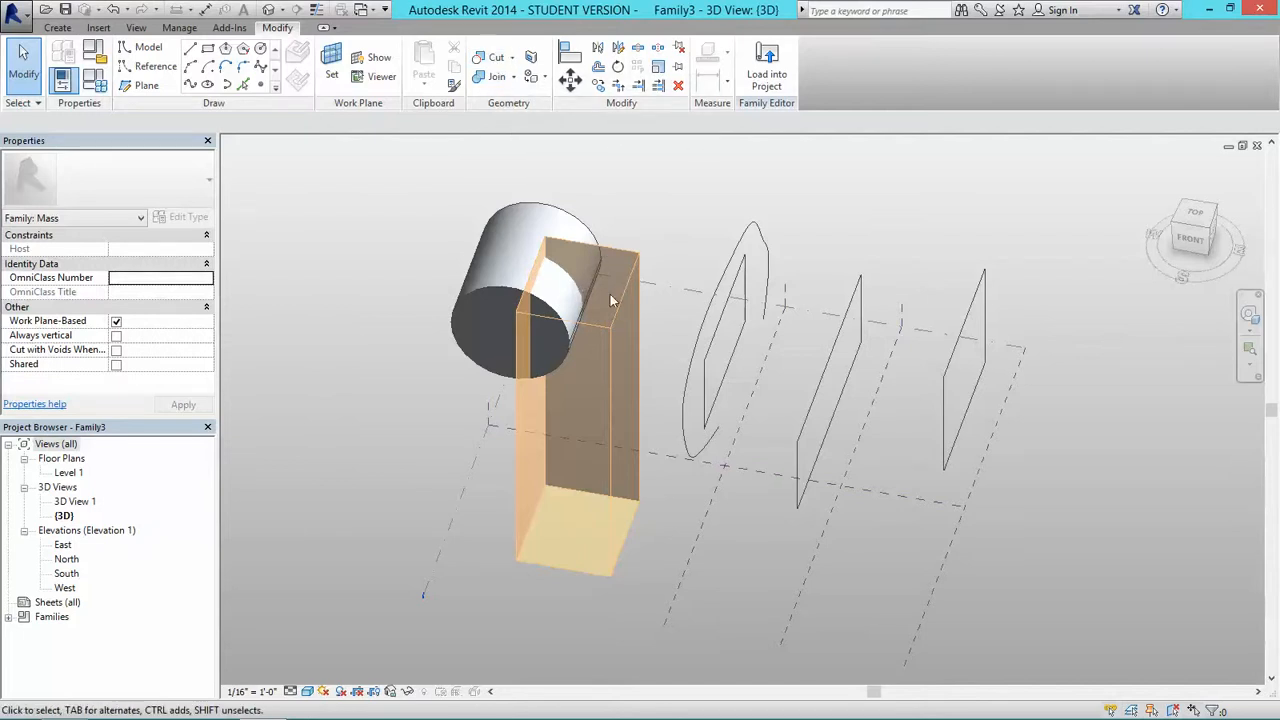
pyautogui.click(494, 60)
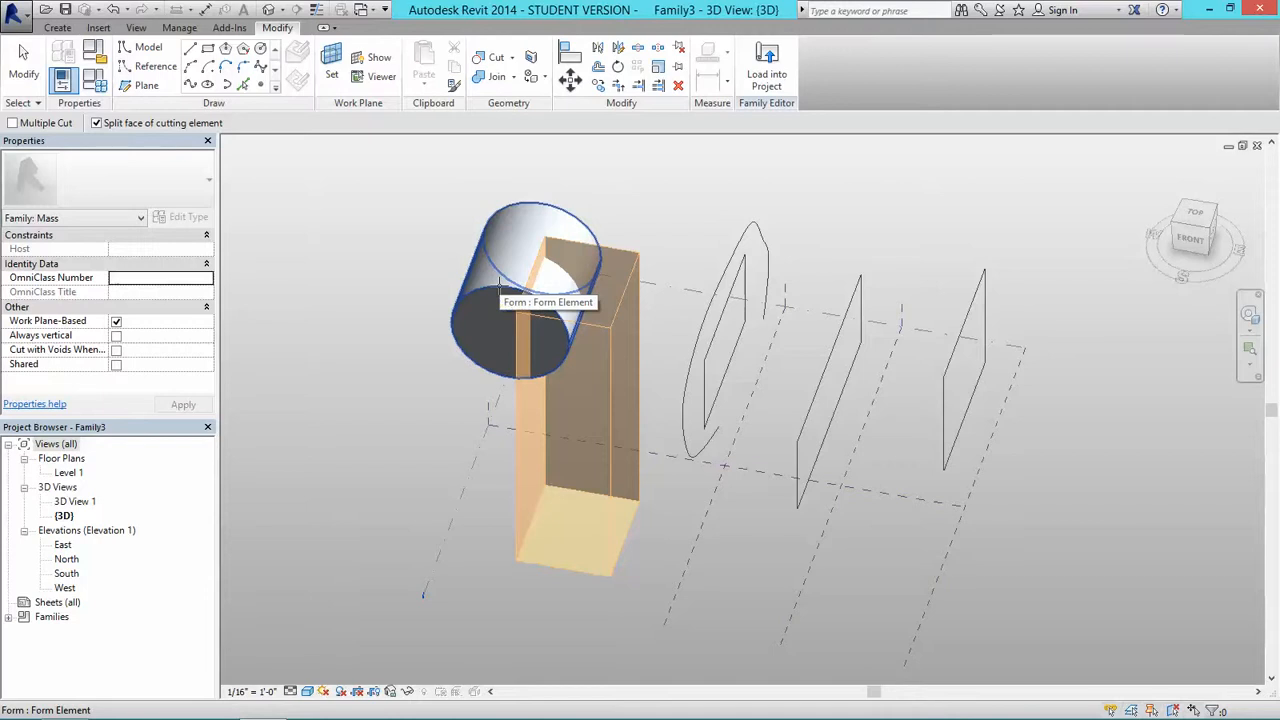
pyautogui.click(507, 291)
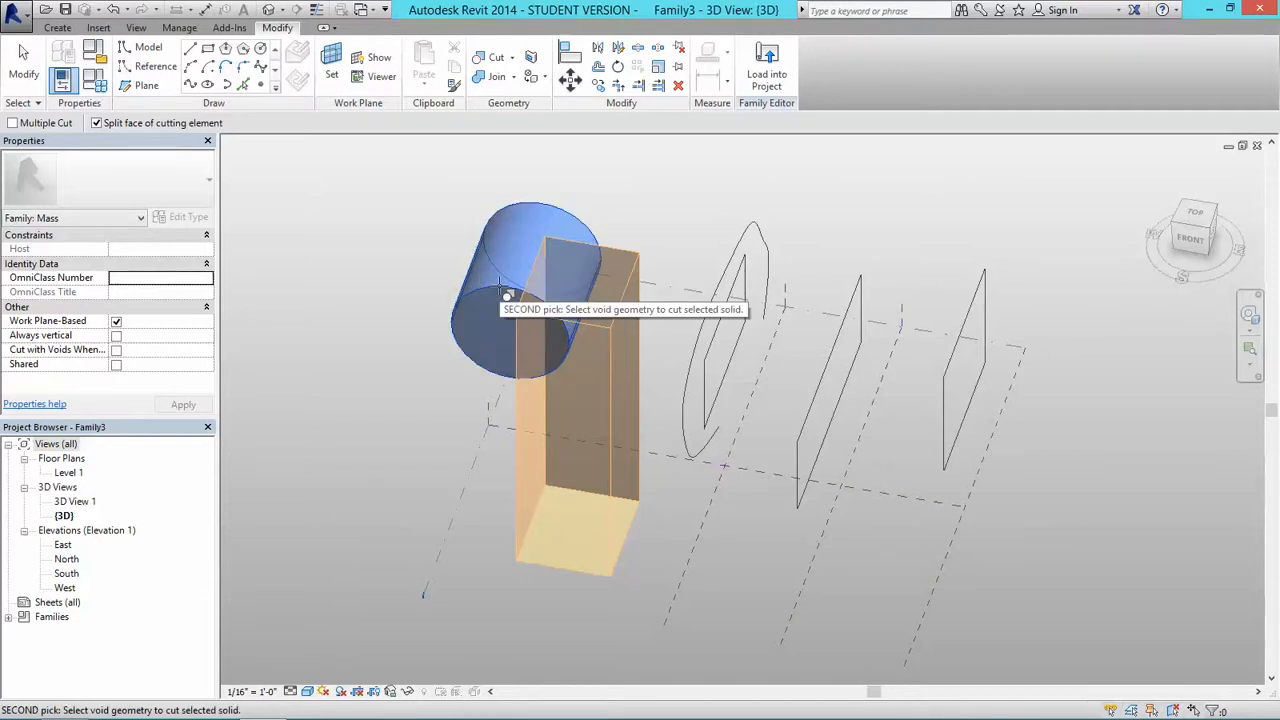
pyautogui.scroll(1, 506, 295)
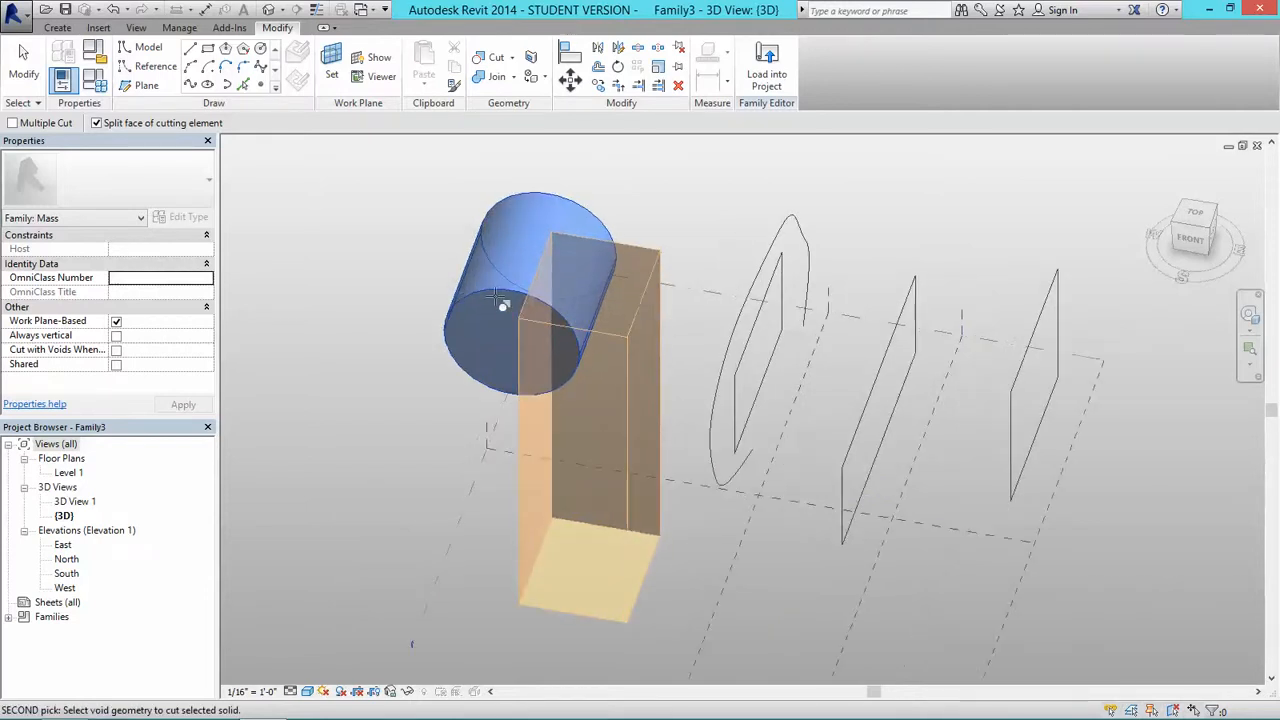
pyautogui.click(604, 331)
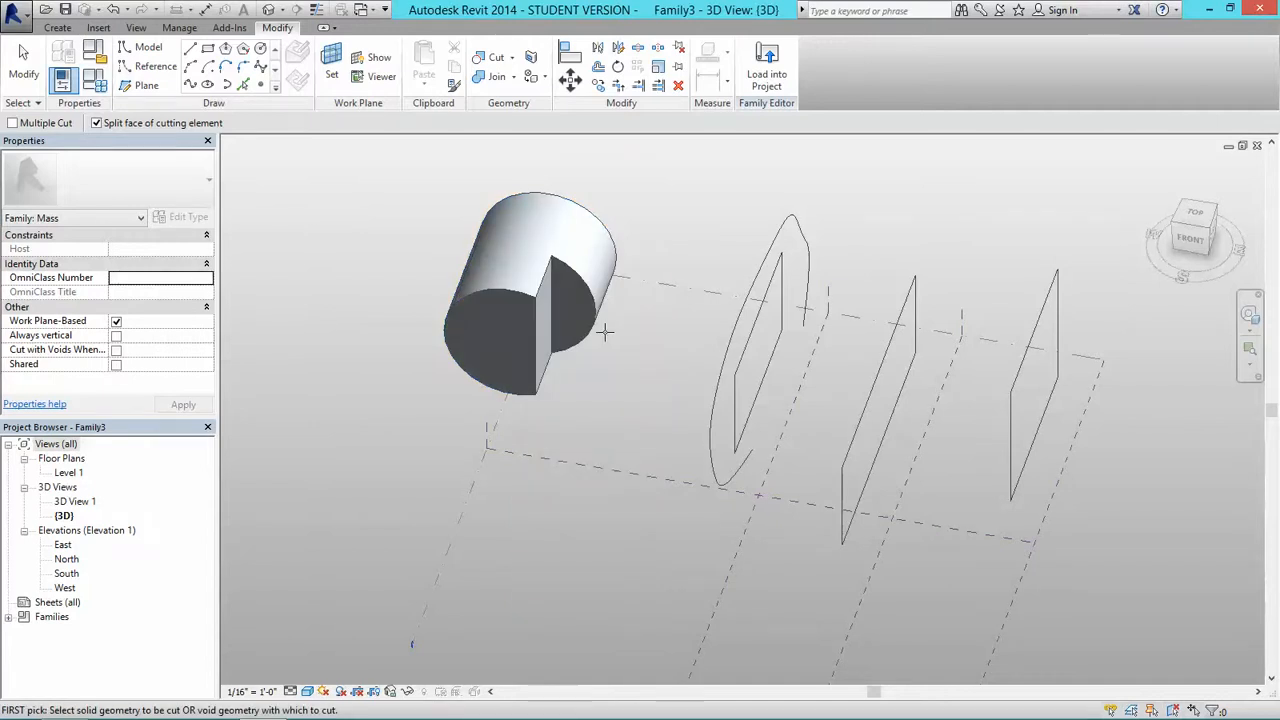
pyautogui.moveTo(460, 286); pyautogui.dragTo(449, 308, button='middle')
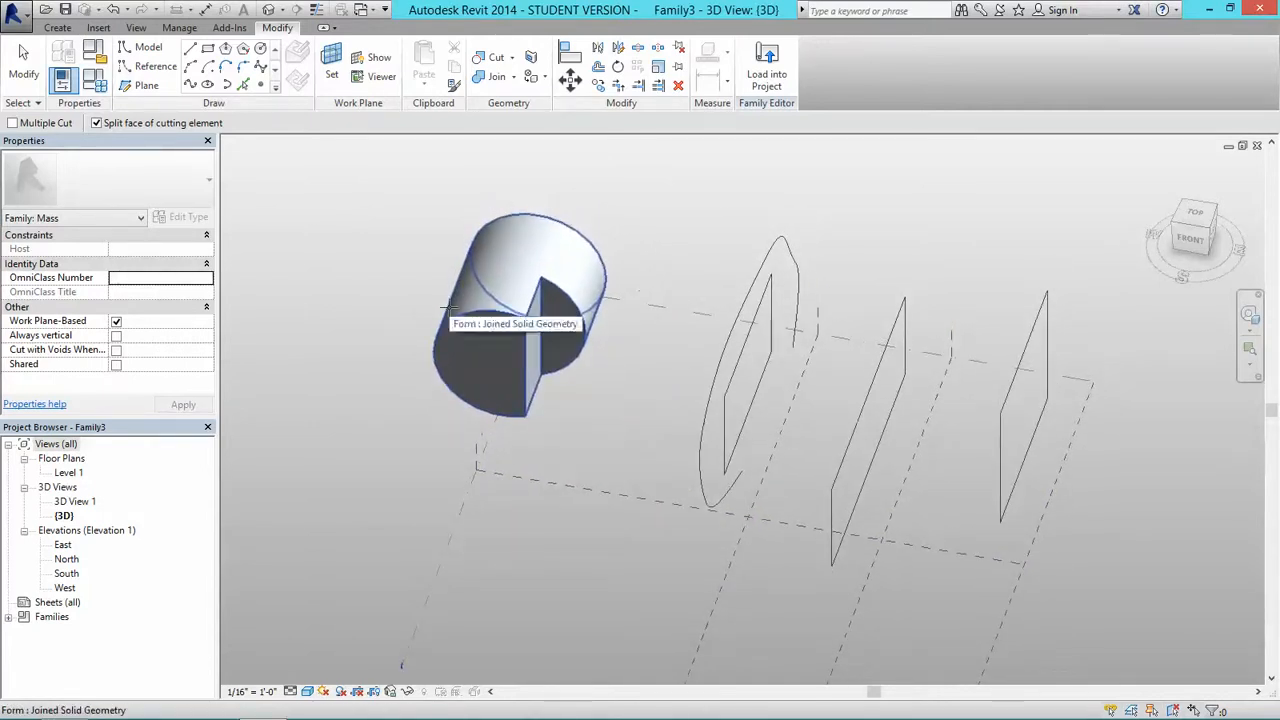
pyautogui.press('Escape')
# Move the void form further across the cylinder so that it cuts away more of the solid
pyautogui.keyDown('shift'); pyautogui.moveTo(487, 353); pyautogui.dragTo(520, 375, button='middle'); pyautogui.keyUp('shift')
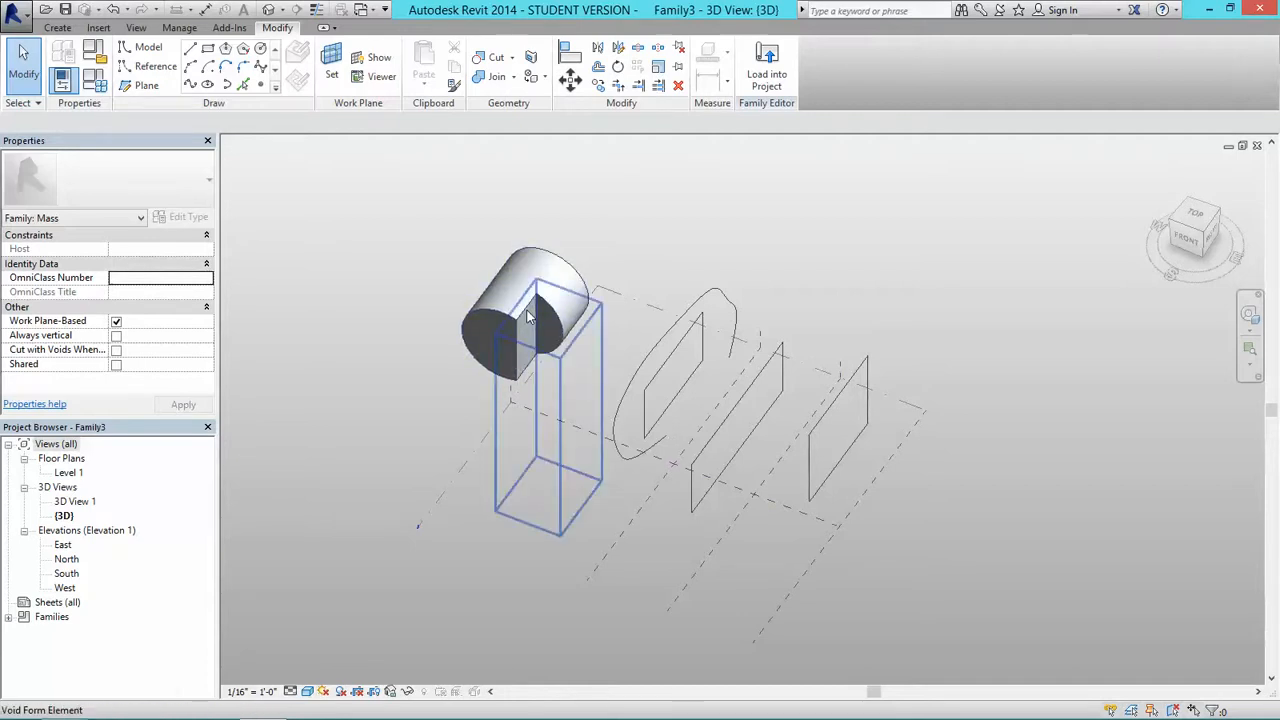
pyautogui.click(550, 362)
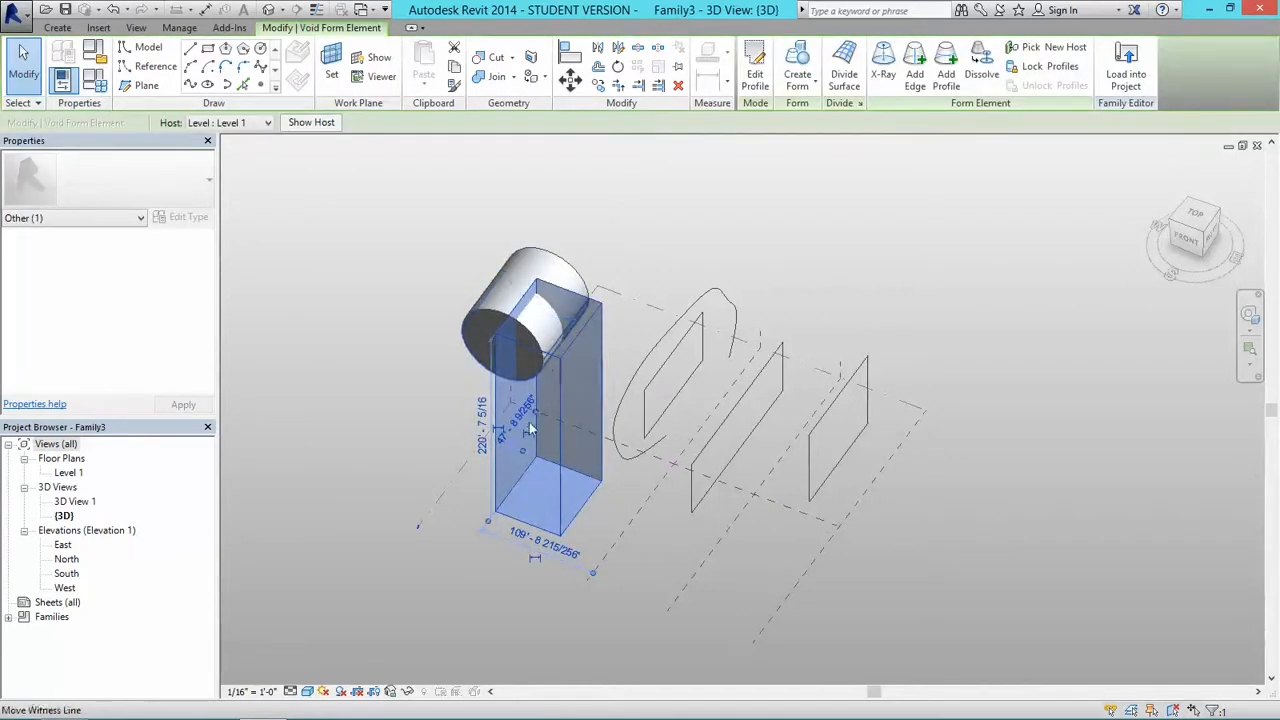
pyautogui.click(483, 505)
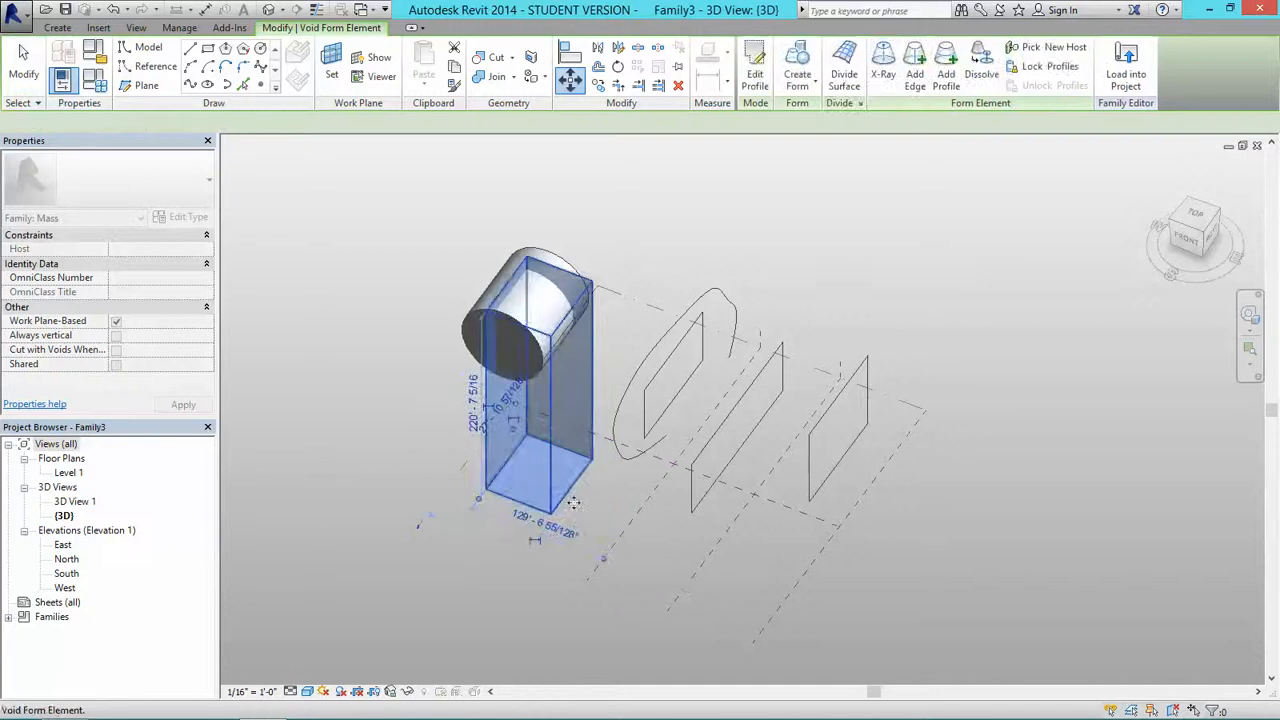
pyautogui.press('Escape')
# Delete the second and third vertical rectangles together with their reference planes, keeping the rectangle inside the spline
pyautogui.moveTo(485, 503)
pyautogui.keyDown('shift'); pyautogui.mouseDown(button='middle')
pyautogui.moveTo(571, 374)
pyautogui.moveTo(493, 354)
pyautogui.mouseUp(button='middle'); pyautogui.keyUp('shift')
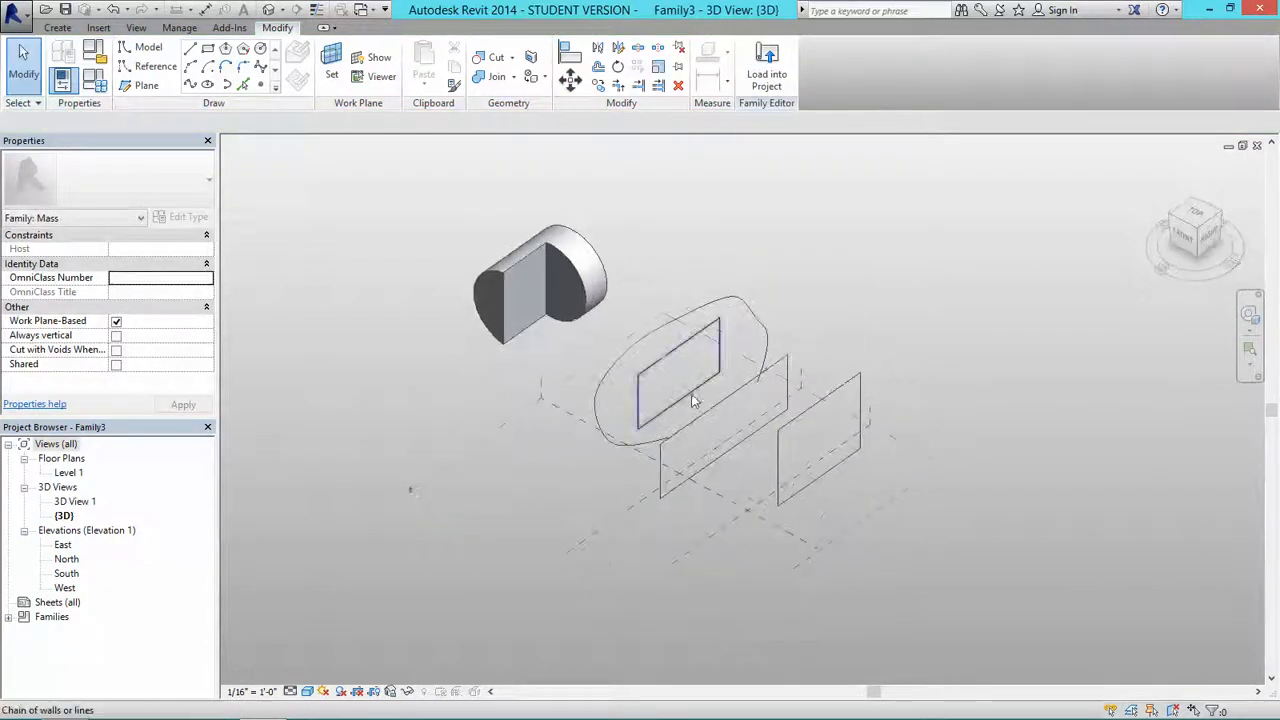
pyautogui.click(740, 395)
pyautogui.press('Delete')
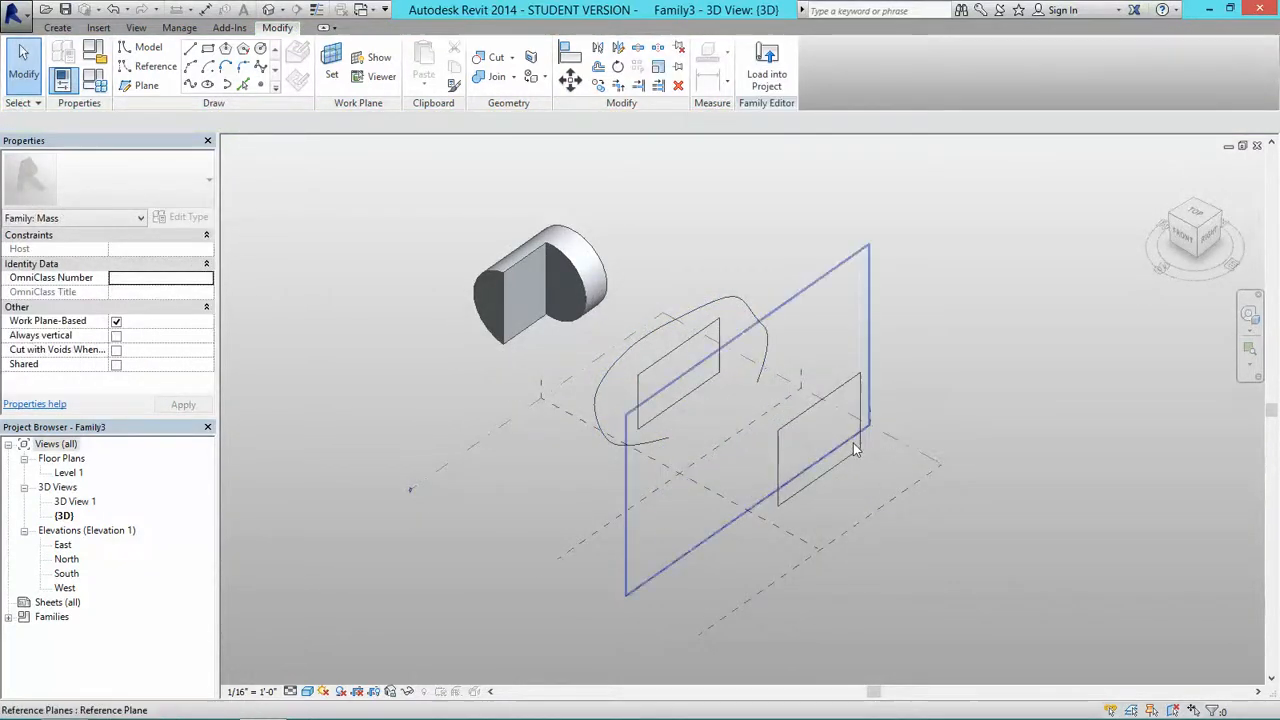
pyautogui.press('Tab')
pyautogui.click(854, 453)
pyautogui.press('Delete')
pyautogui.click(891, 499)
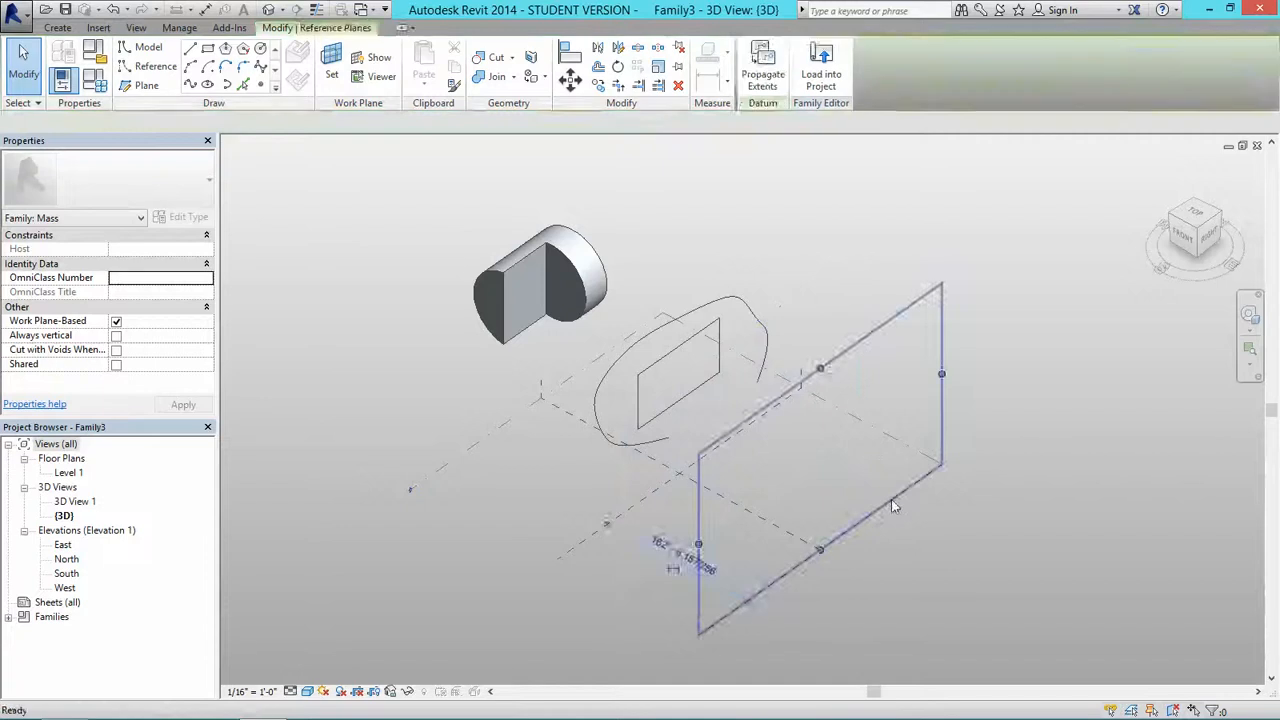
pyautogui.press('Delete')
# Place a reference point on the open spline, just past its upper bend
pyautogui.scroll(2, 679, 394)
pyautogui.keyDown('shift'); pyautogui.moveTo(716, 399); pyautogui.dragTo(723, 394, button='middle'); pyautogui.keyUp('shift')
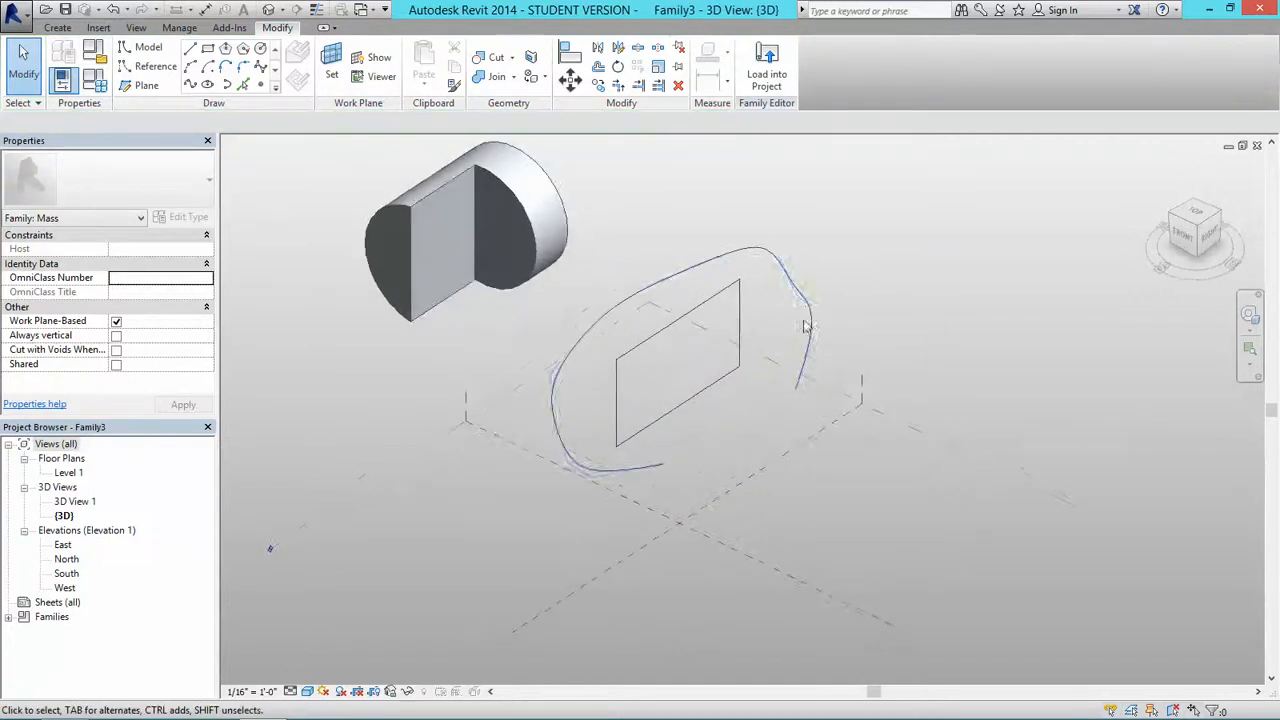
pyautogui.click(261, 85)
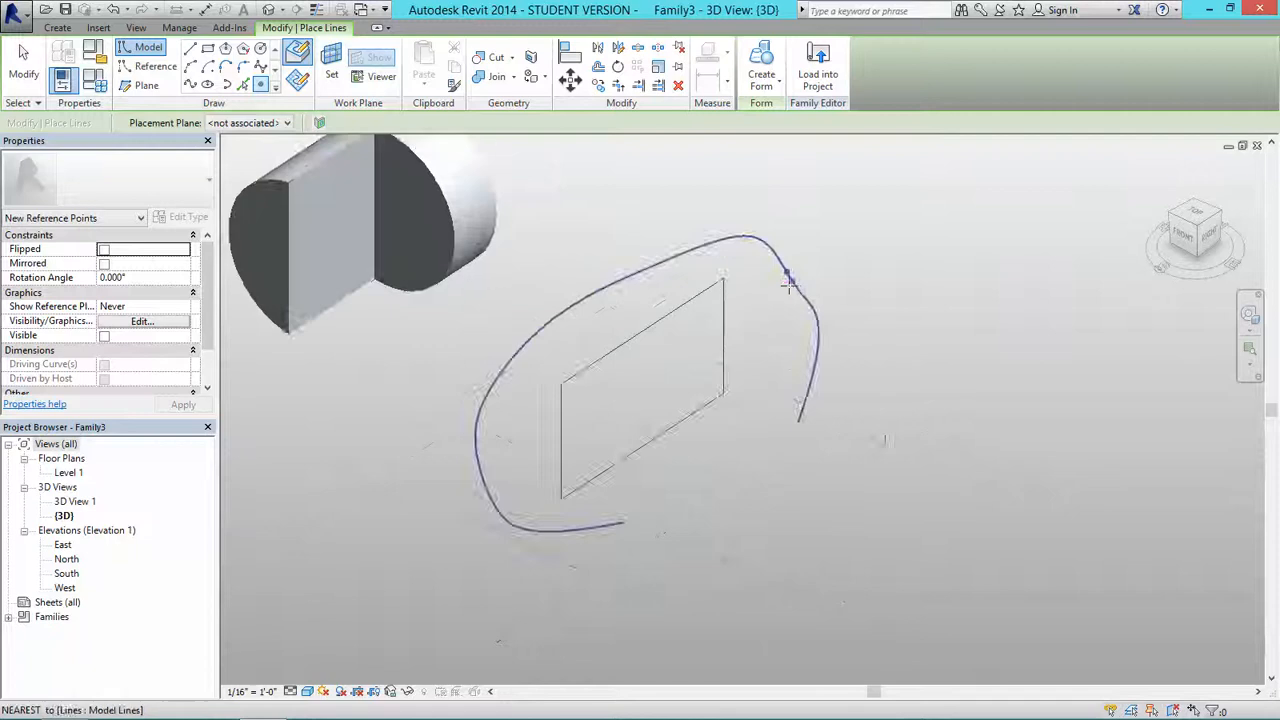
pyautogui.scroll(5, 790, 277)
pyautogui.press('Escape')
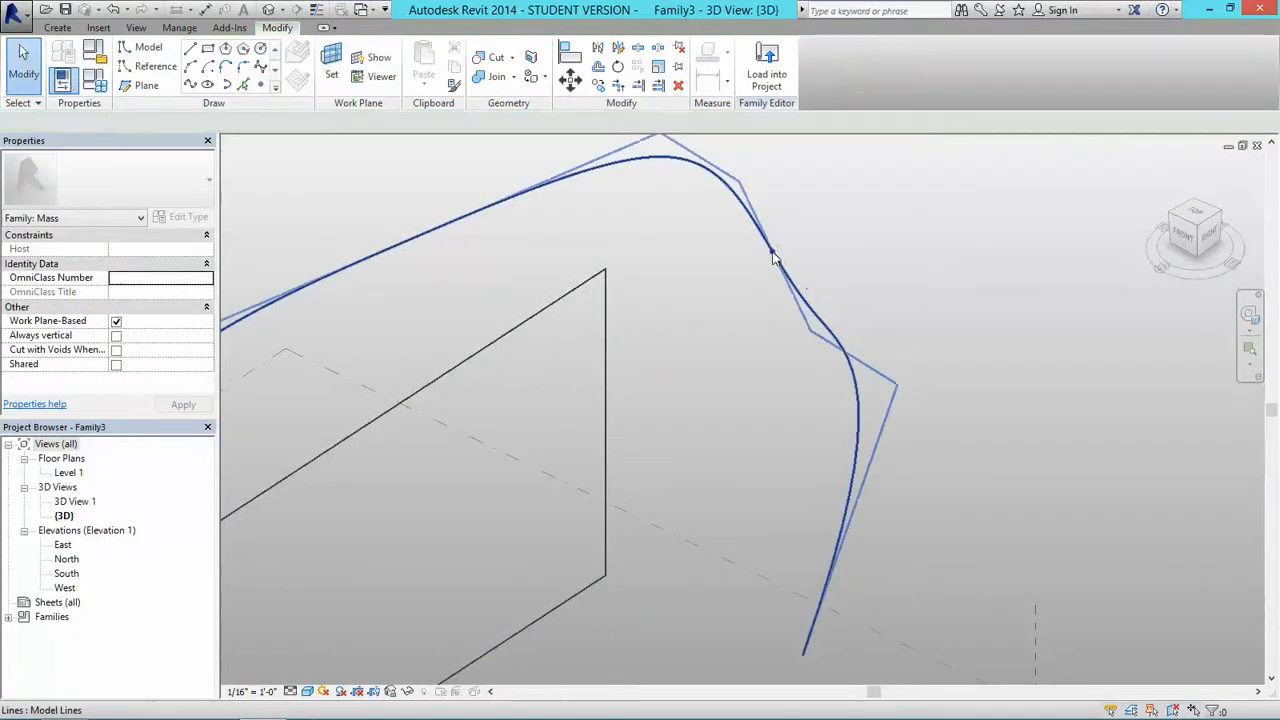
# Draw a small model-line rectangle around the reference point on the point's own work plane, perpendicular to the spline
pyautogui.click(773, 255)
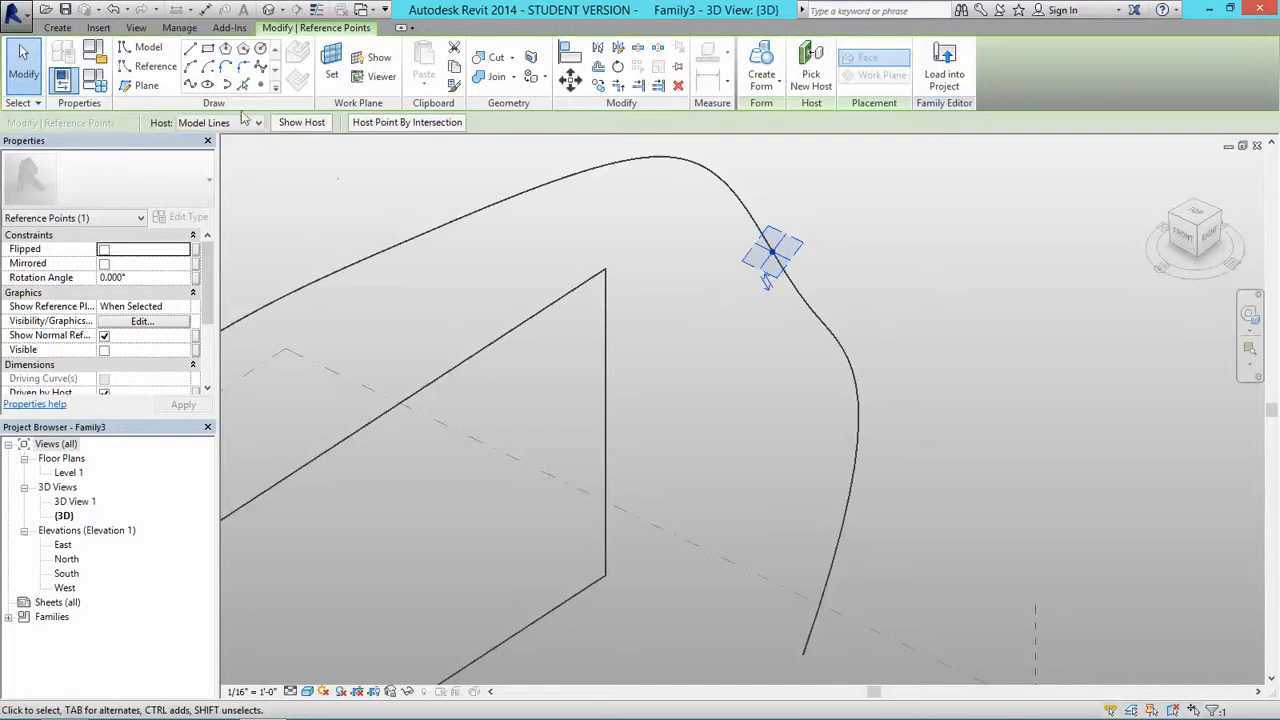
pyautogui.click(209, 52)
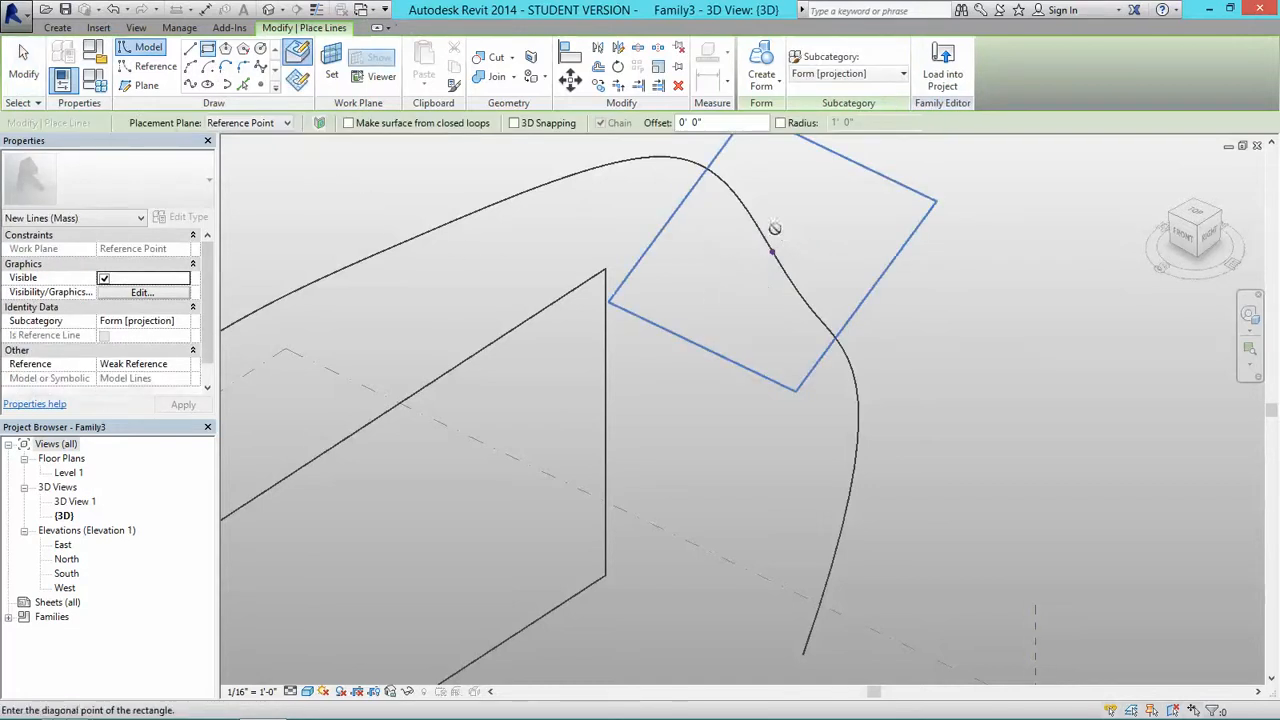
pyautogui.click(790, 287)
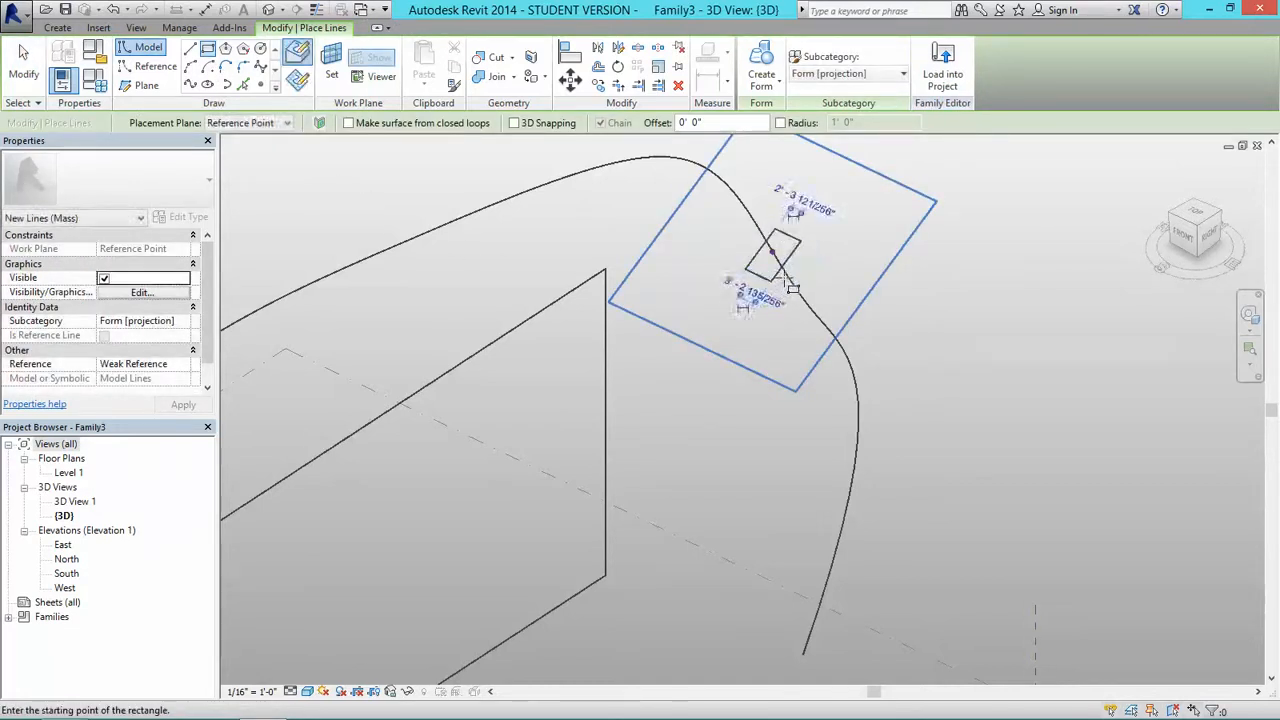
pyautogui.press('Escape')
pyautogui.press('Escape')
# Create a swept solid form from the small rectangle profile and the spline path
pyautogui.keyDown('shift'); pyautogui.moveTo(792, 289); pyautogui.dragTo(816, 300, button='middle'); pyautogui.keyUp('shift')
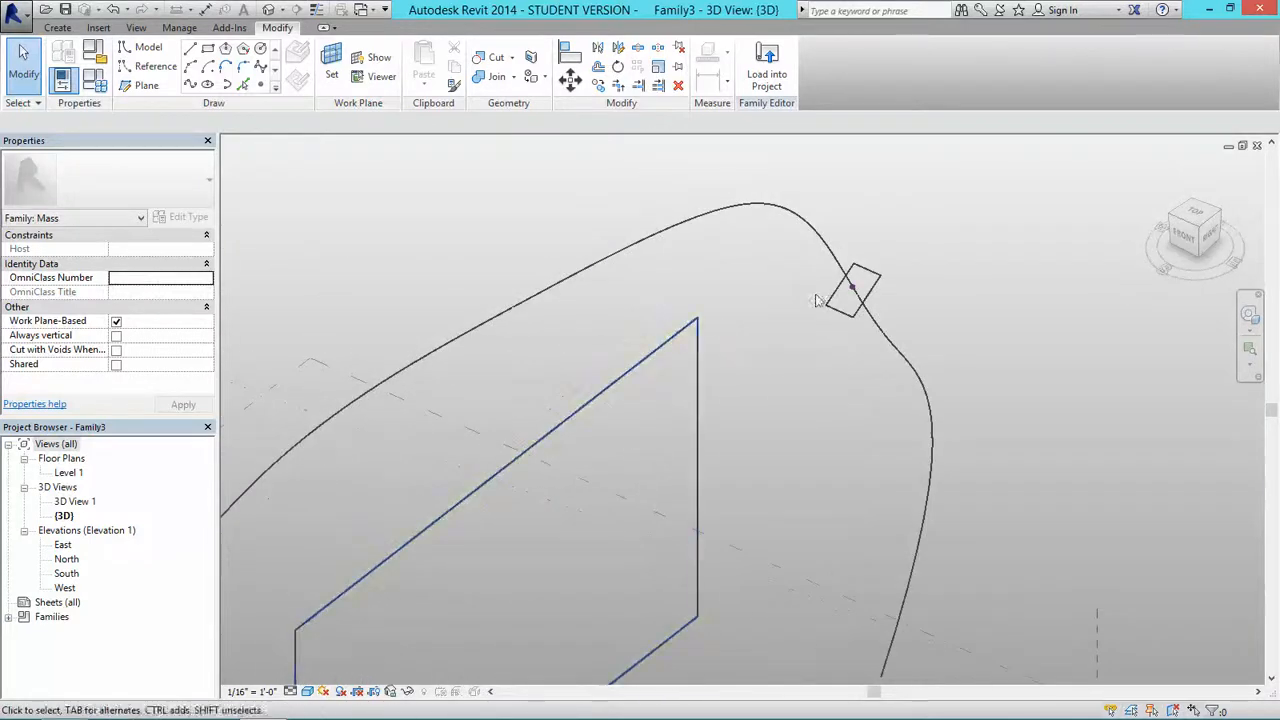
pyautogui.click(871, 273)
pyautogui.keyDown('ctrl'); pyautogui.click(828, 247); pyautogui.keyUp('ctrl')
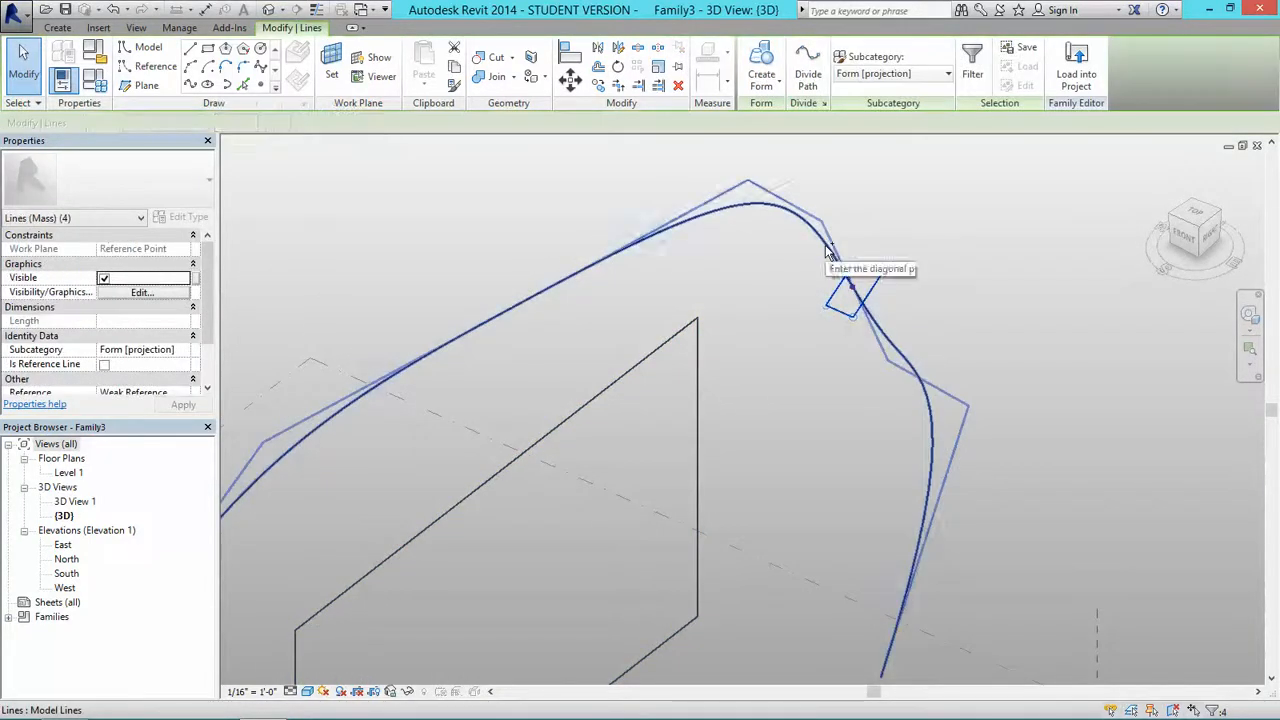
pyautogui.click(764, 62)
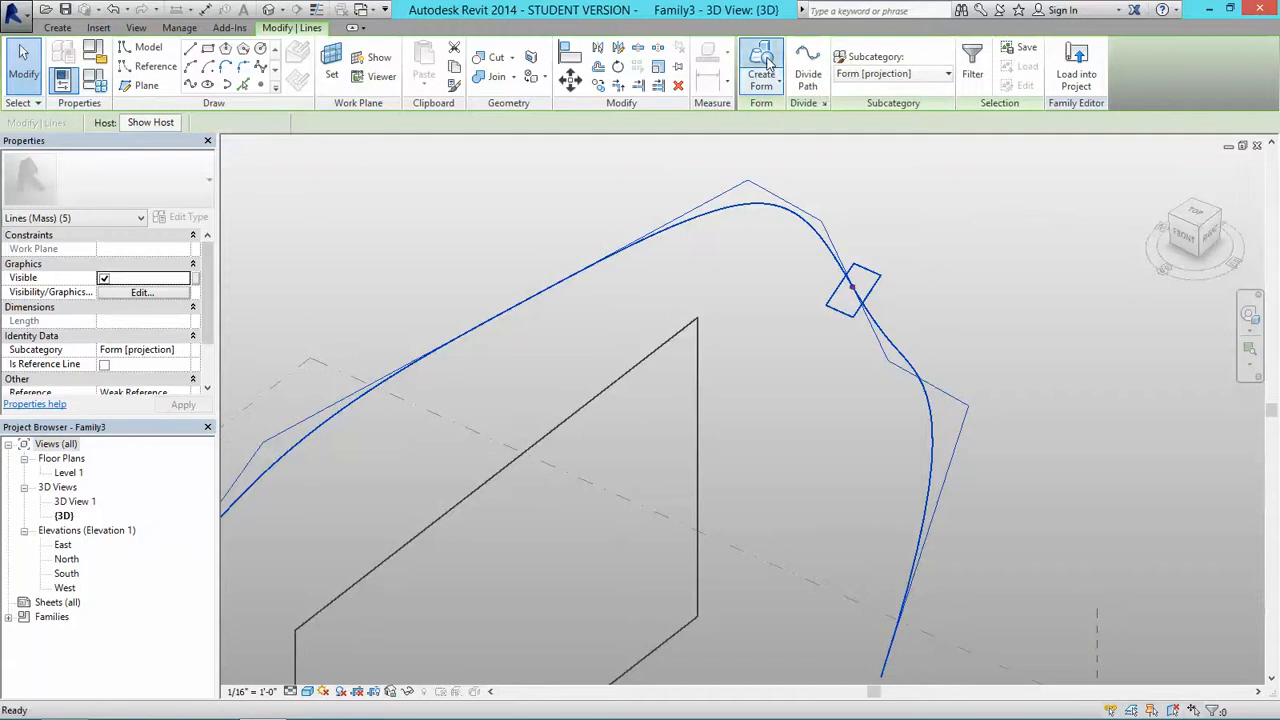
pyautogui.scroll(-5, 940, 220)
pyautogui.keyDown('shift'); pyautogui.moveTo(940, 220); pyautogui.dragTo(724, 441, button='middle'); pyautogui.keyUp('shift')
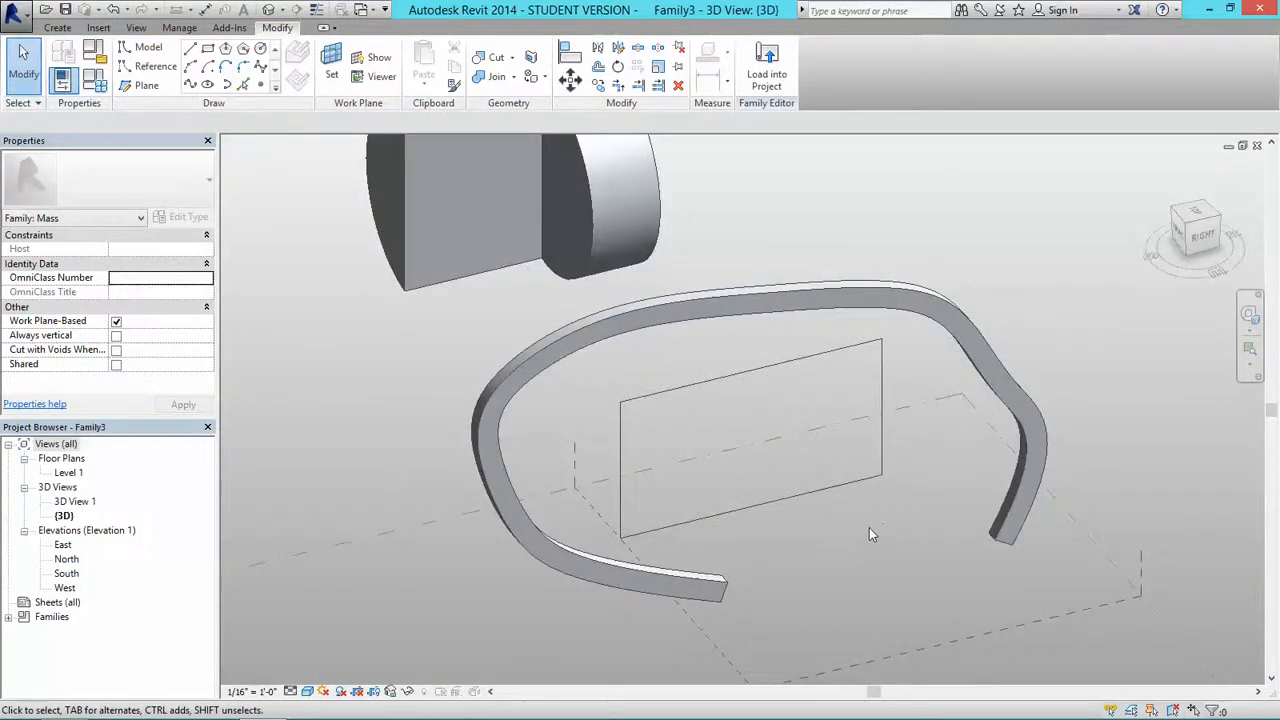
pyautogui.moveTo(860, 486)
pyautogui.keyDown('shift'); pyautogui.mouseDown(button='middle')
pyautogui.moveTo(774, 428)
pyautogui.moveTo(850, 487)
pyautogui.mouseUp(button='middle'); pyautogui.keyUp('shift')
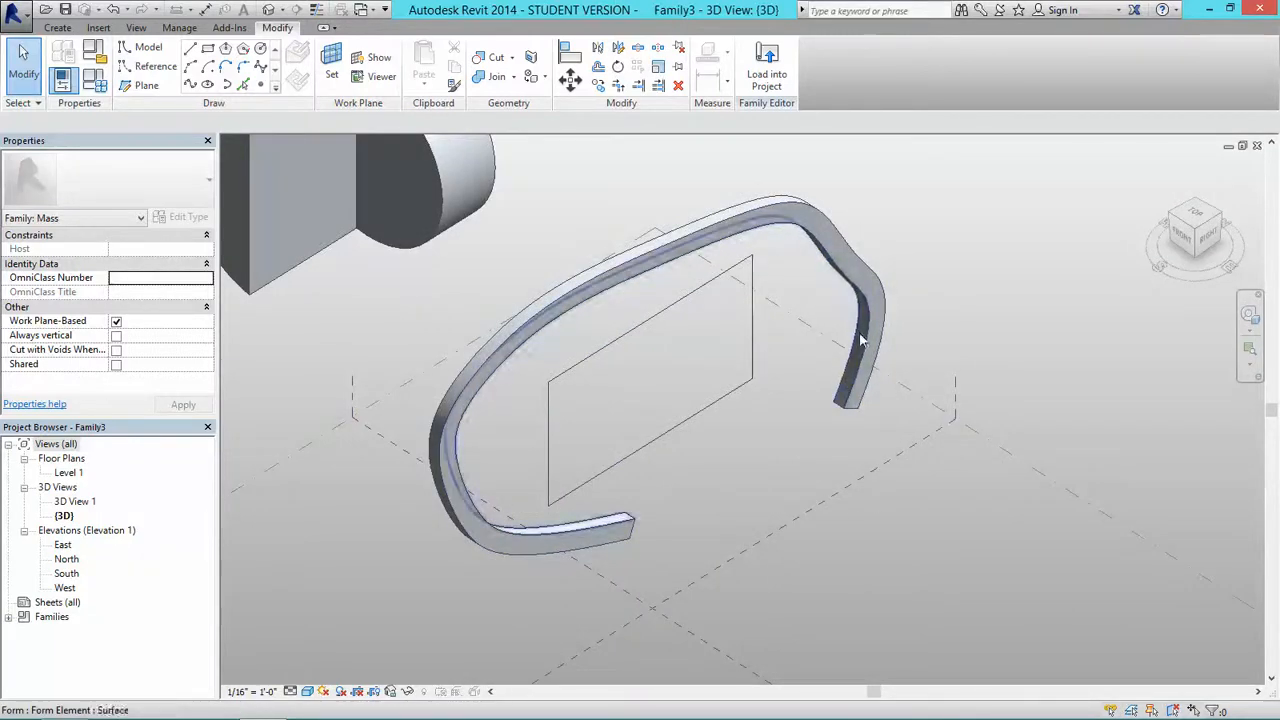
# Select the whole swept form and turn on X-Ray to expose its path, profiles and vertices
pyautogui.press('Tab')
pyautogui.click(444, 432)
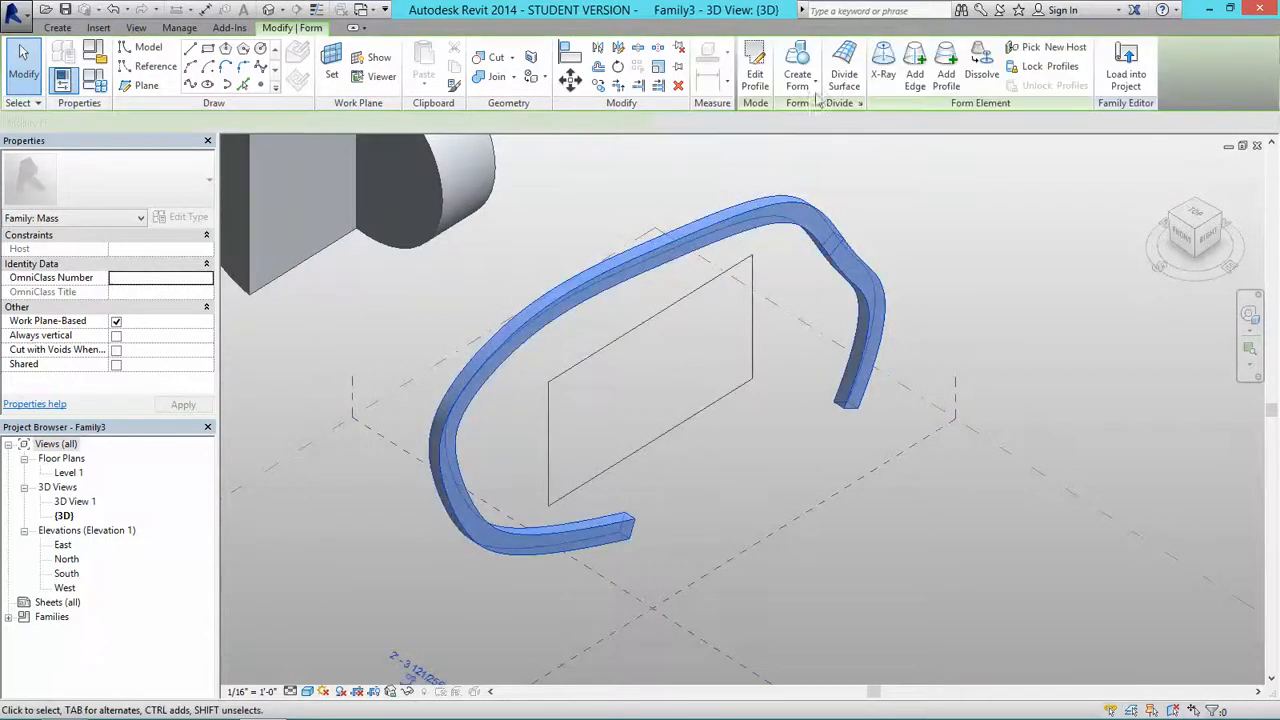
pyautogui.click(884, 76)
pyautogui.moveTo(467, 259); pyautogui.dragTo(557, 354, button='middle')
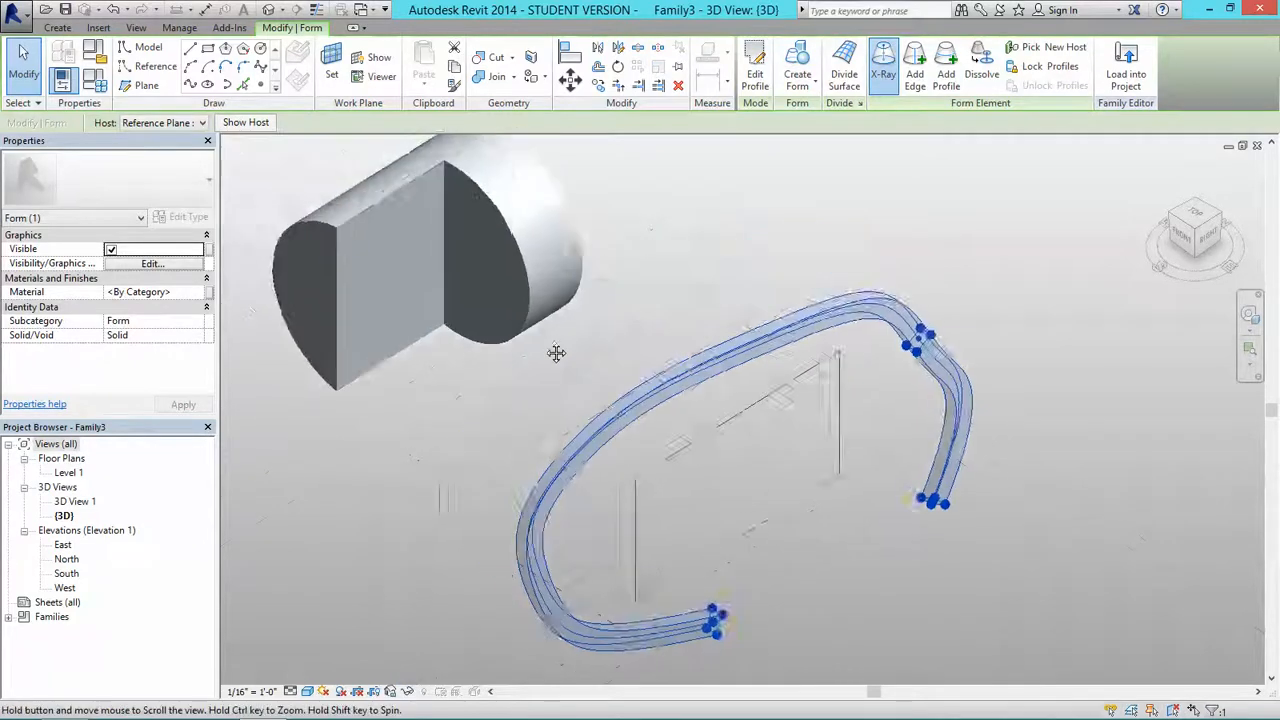
pyautogui.scroll(-2, 569, 316)
pyautogui.scroll(2, 744, 330)
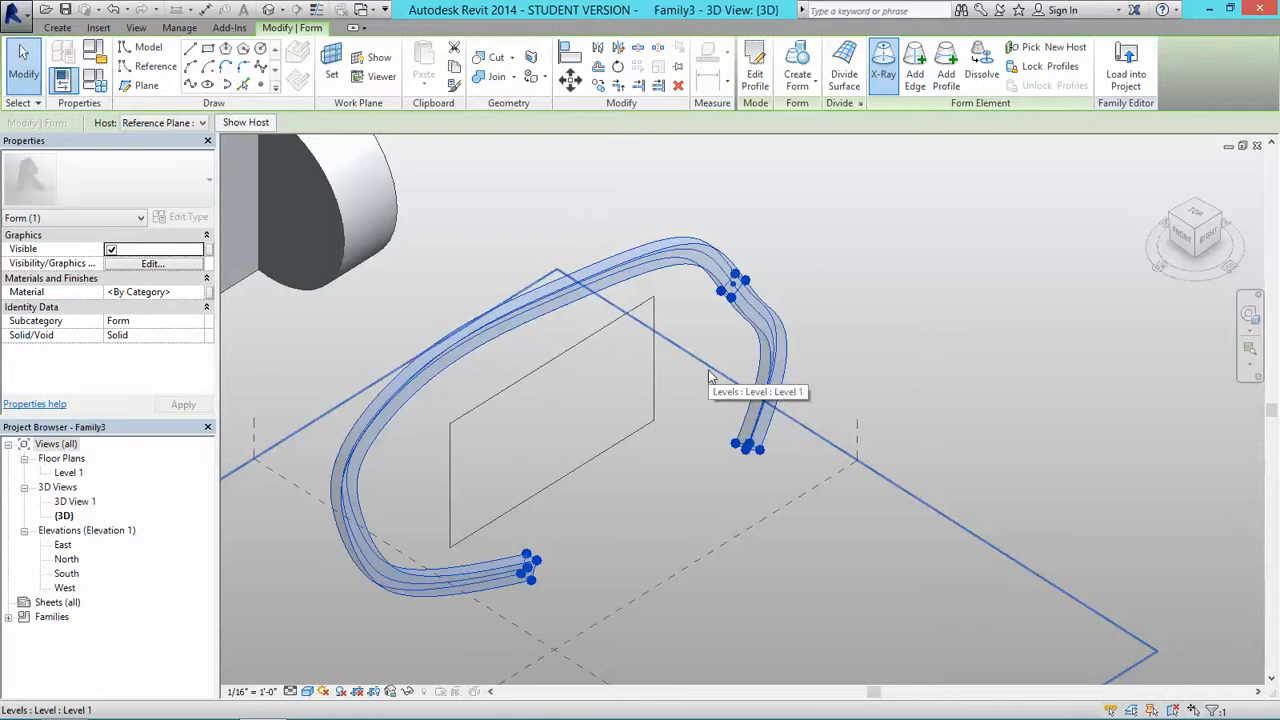
pyautogui.keyDown('shift'); pyautogui.moveTo(676, 440); pyautogui.dragTo(580, 514, button='middle'); pyautogui.keyUp('shift')
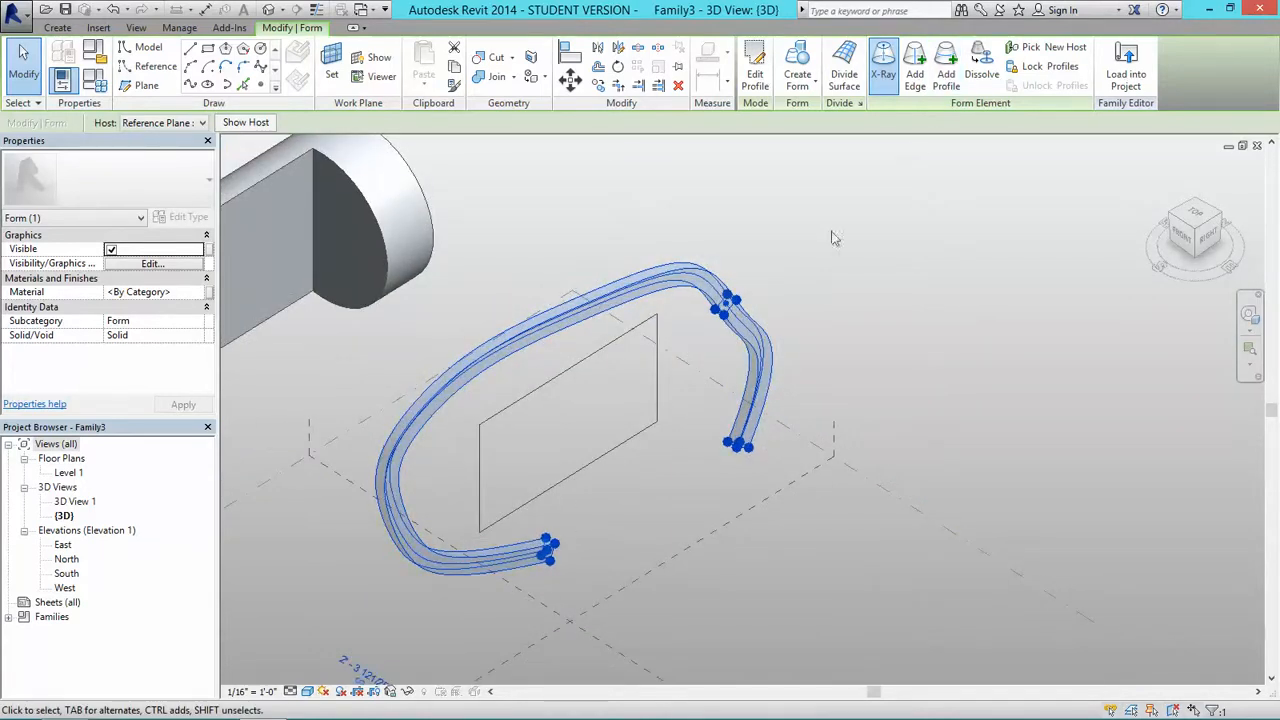
pyautogui.scroll(2, 600, 333)
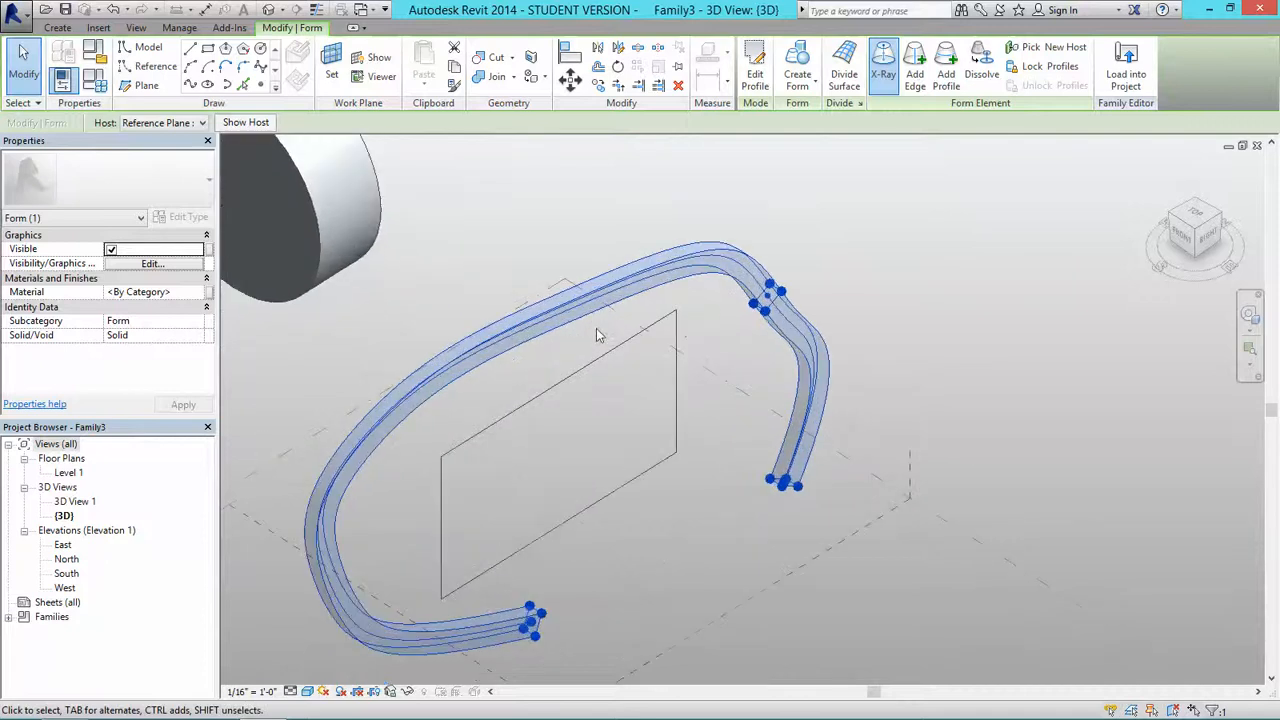
pyautogui.scroll(-1, 600, 333)
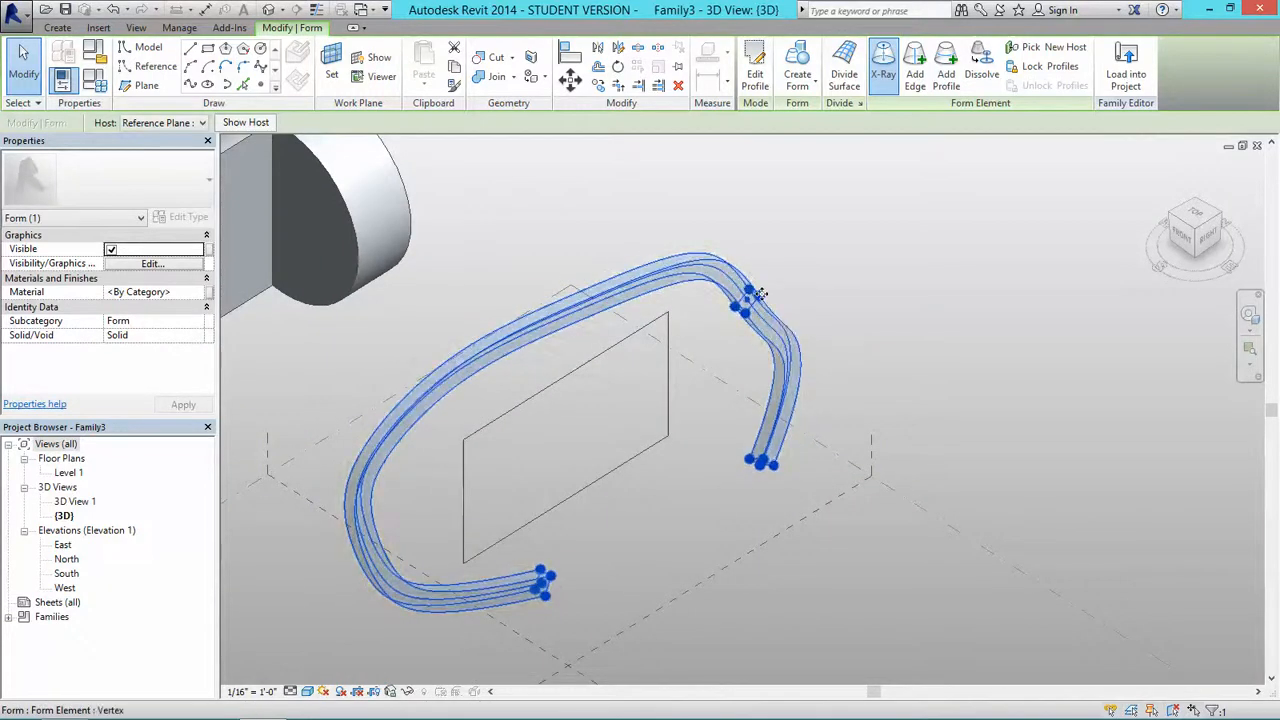
# Try pulling one corner vertex of the swept form's intermediate profile outward
pyautogui.click(762, 293)
pyautogui.moveTo(775, 289)
pyautogui.mouseDown()
pyautogui.moveTo(790, 252)
pyautogui.moveTo(787, 273)
pyautogui.mouseUp()
pyautogui.click(557, 354)
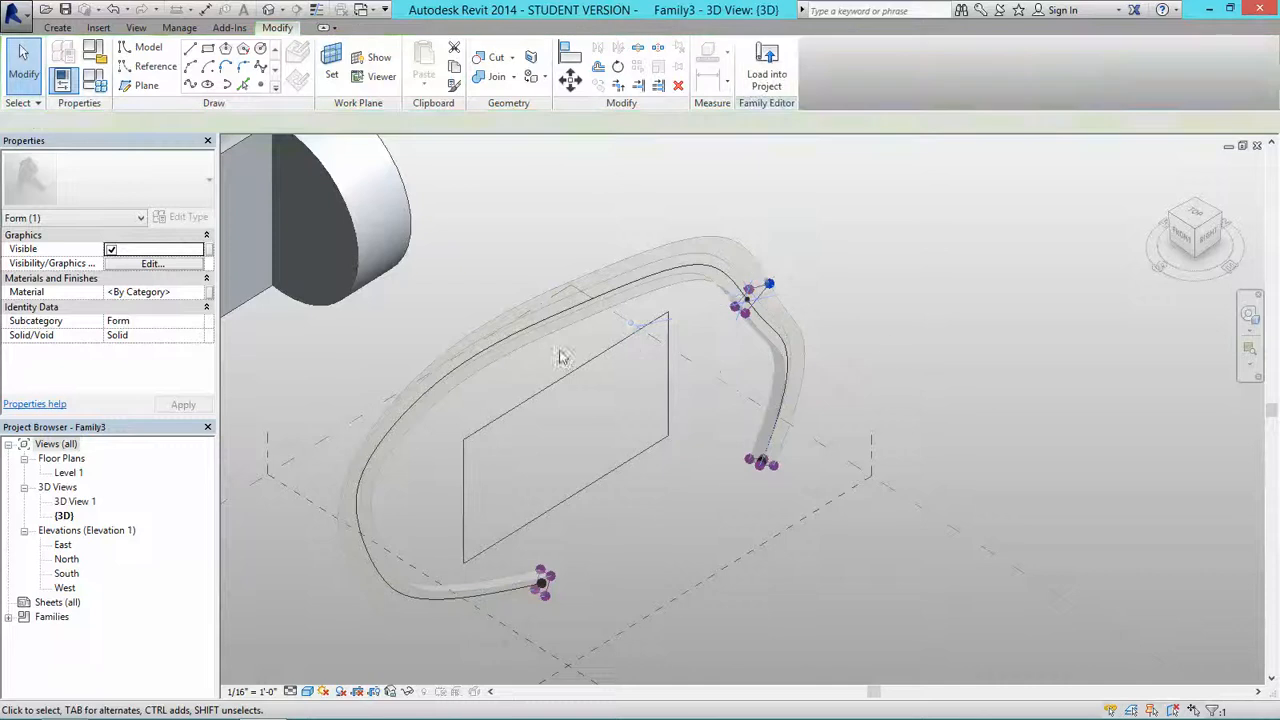
# Try shifting an edge of the swept form's intermediate profile to reshape the sweep
pyautogui.keyDown('shift'); pyautogui.moveTo(557, 354); pyautogui.dragTo(750, 232, button='middle'); pyautogui.keyUp('shift')
pyautogui.click(810, 325)
pyautogui.moveTo(750, 232); pyautogui.dragTo(762, 242)
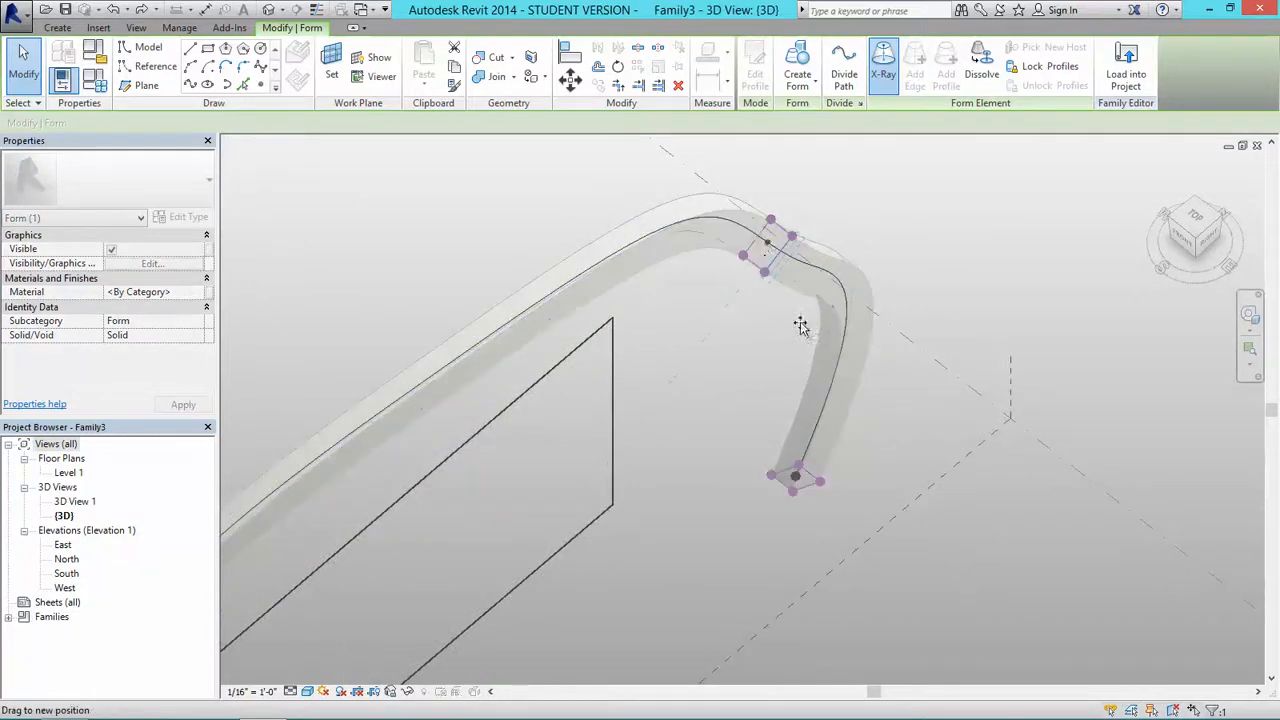
pyautogui.moveTo(800, 325); pyautogui.dragTo(800, 325)
pyautogui.click(738, 380)
pyautogui.keyDown('shift'); pyautogui.moveTo(738, 380); pyautogui.dragTo(643, 255, button='middle'); pyautogui.keyUp('shift')
pyautogui.scroll(2, 736, 386)
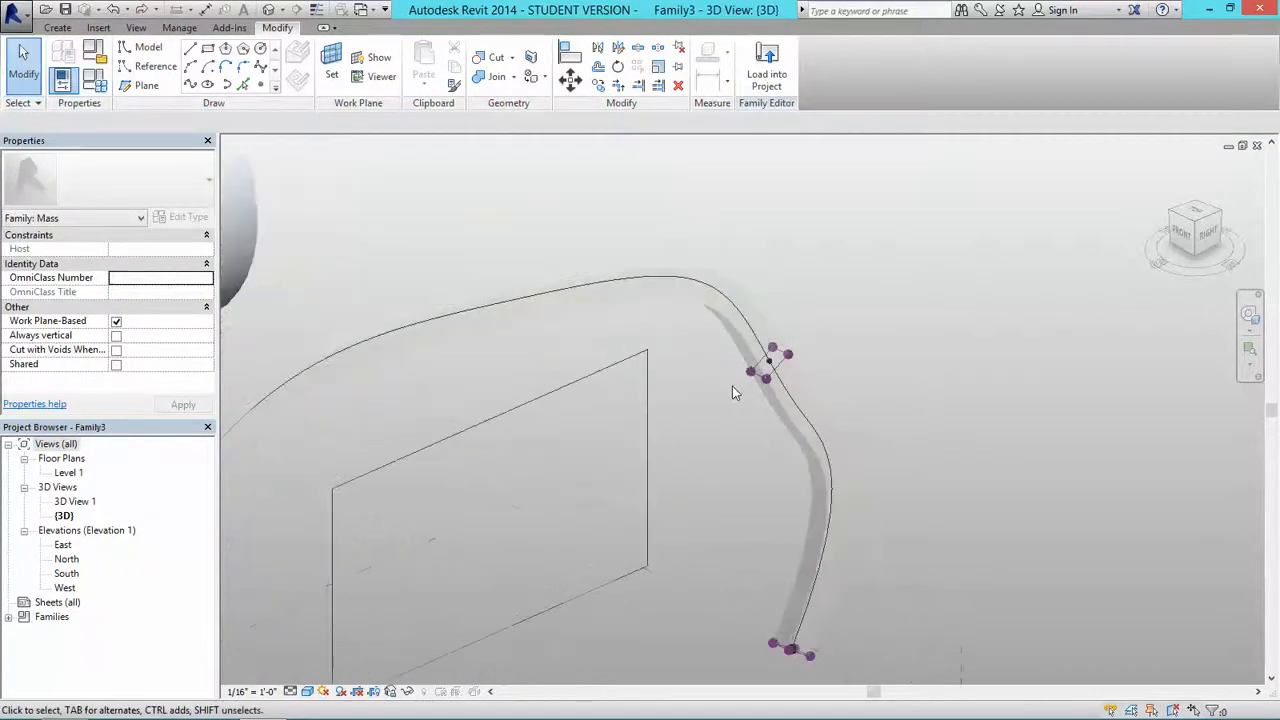
pyautogui.scroll(-2, 732, 386)
pyautogui.keyDown('shift'); pyautogui.moveTo(709, 390); pyautogui.dragTo(678, 426, button='middle'); pyautogui.keyUp('shift')
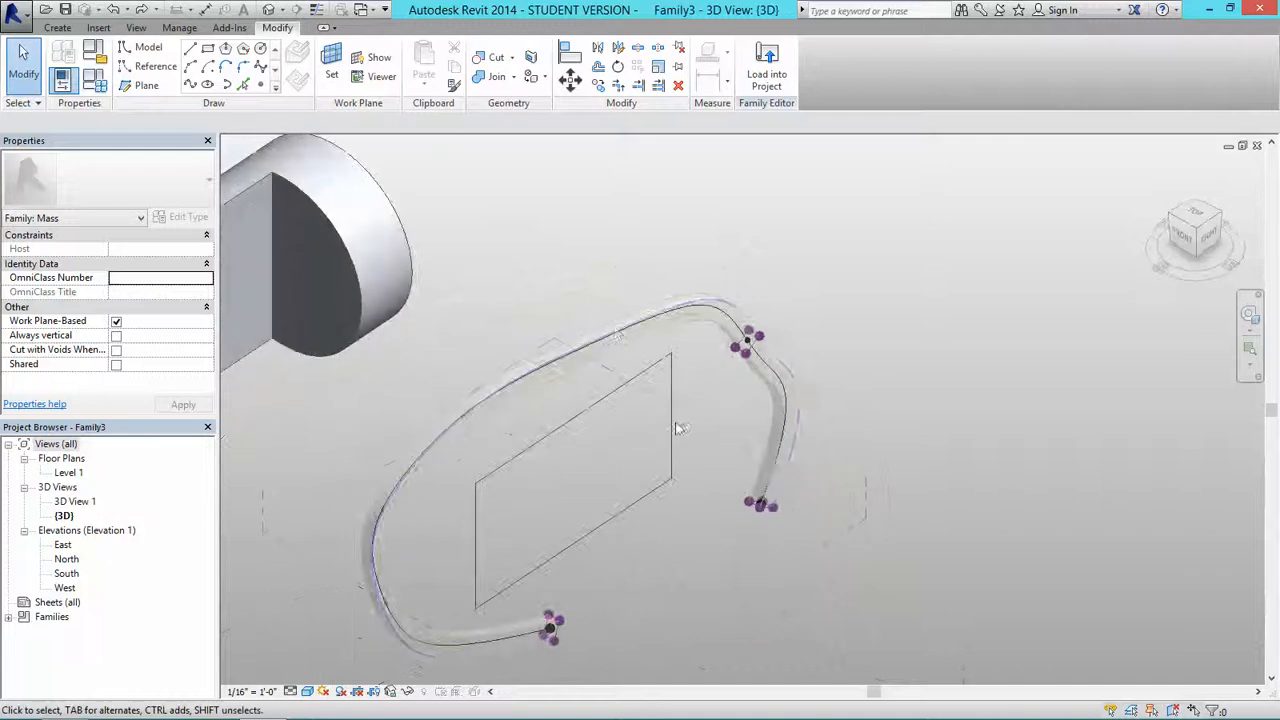
# Add another profile to the swept form along its upper stretch, between the existing profile and the far bend
pyautogui.click(613, 323)
pyautogui.click(920, 75)
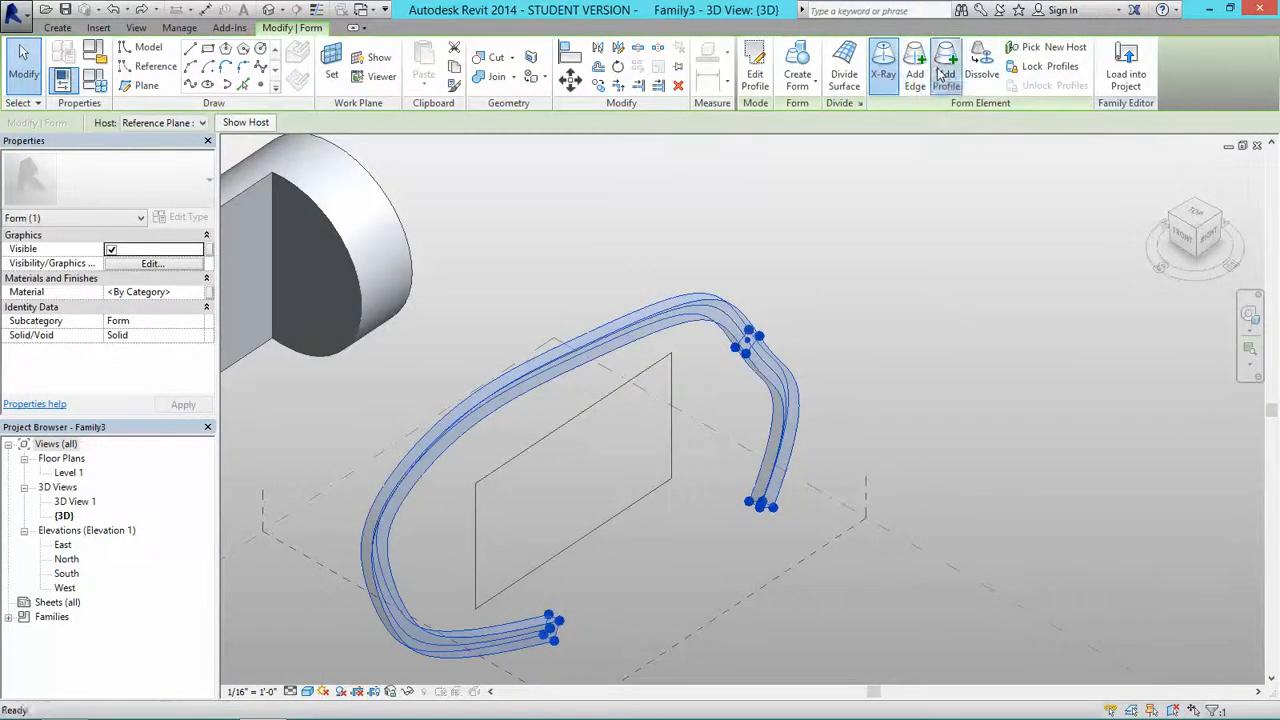
pyautogui.click(595, 347)
pyautogui.scroll(2, 595, 347)
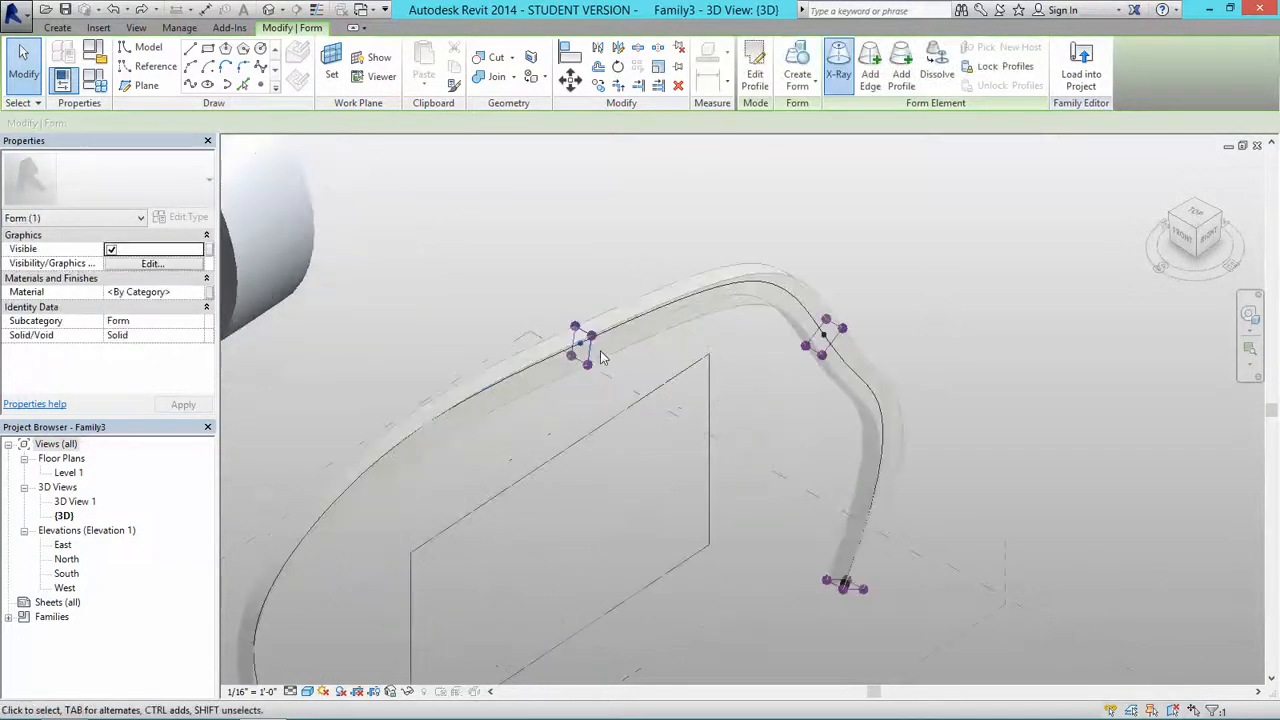
pyautogui.press('Escape')
pyautogui.click(587, 336)
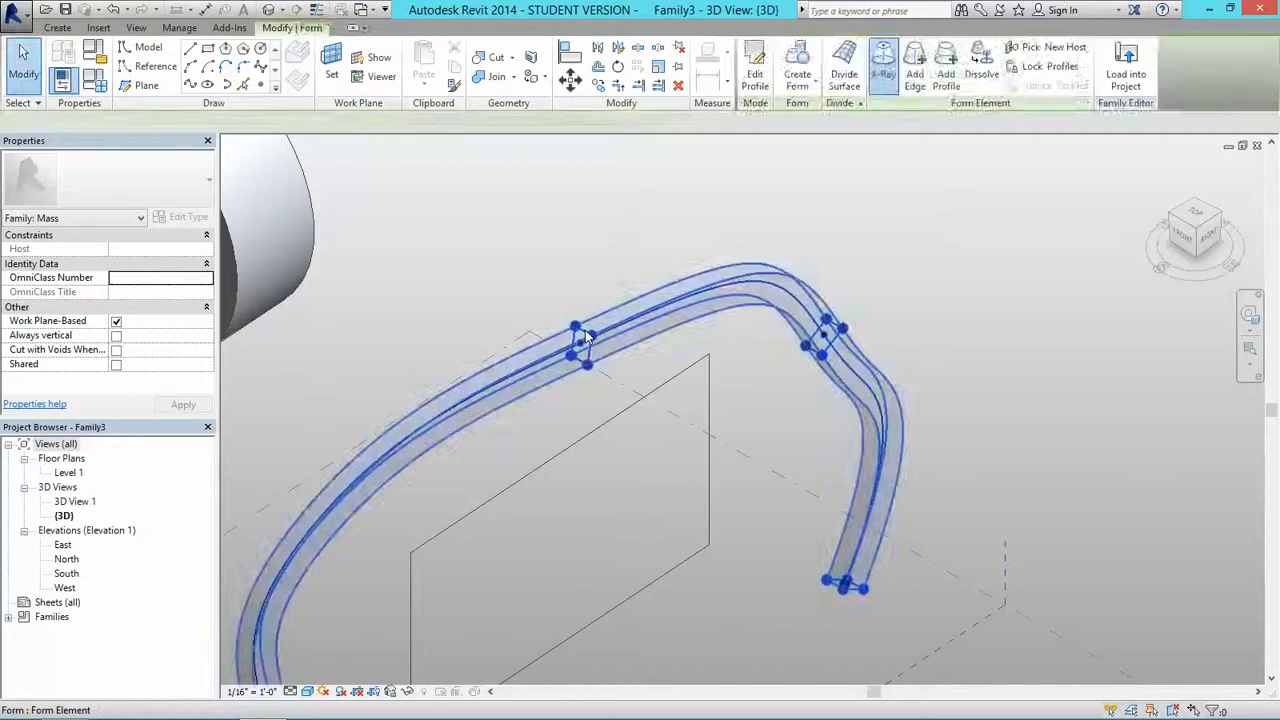
pyautogui.press('Escape')
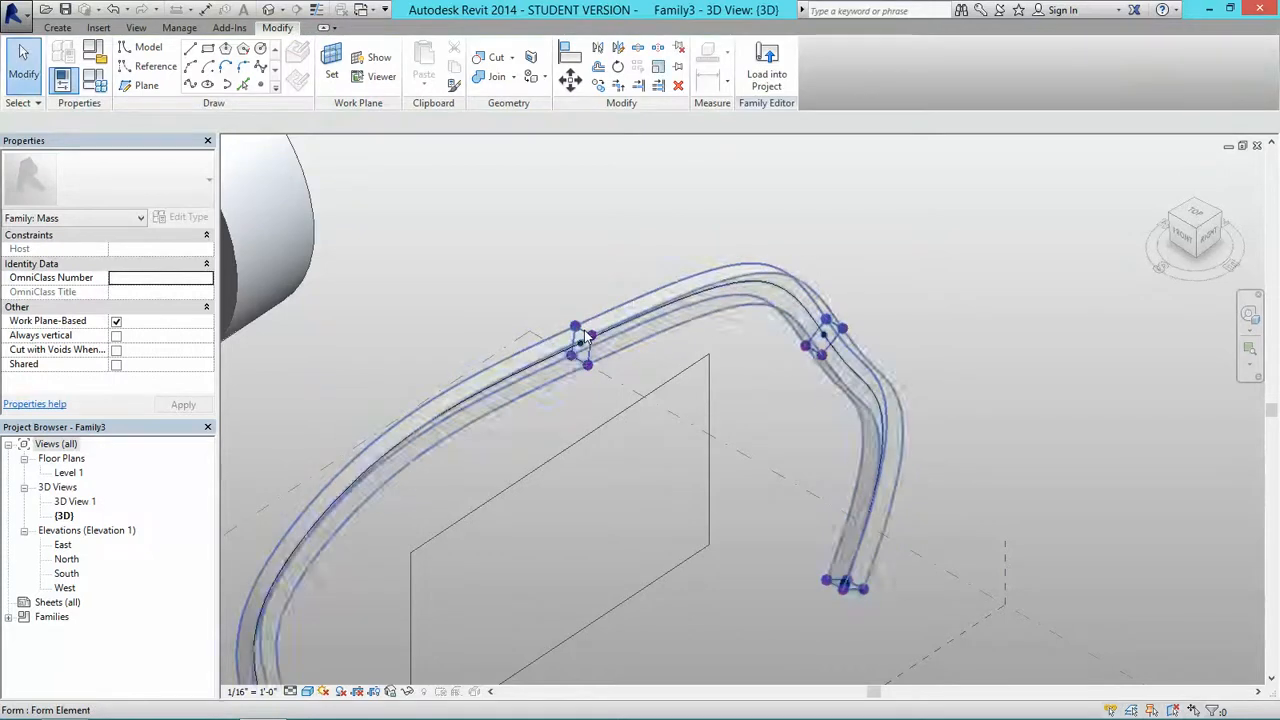
# Try editing the added profile of the swept form by scaling its rectangle sketch up graphically, and finish the sketch
pyautogui.click(633, 308)
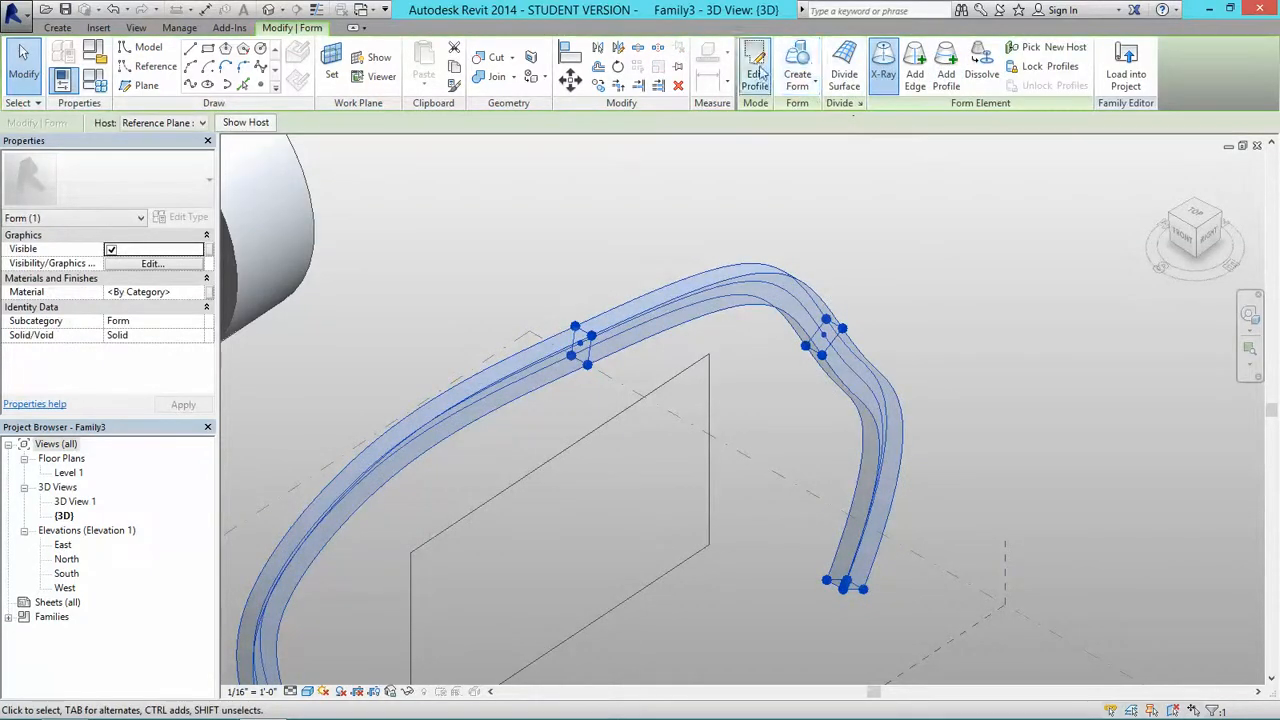
pyautogui.click(686, 251)
pyautogui.click(584, 334)
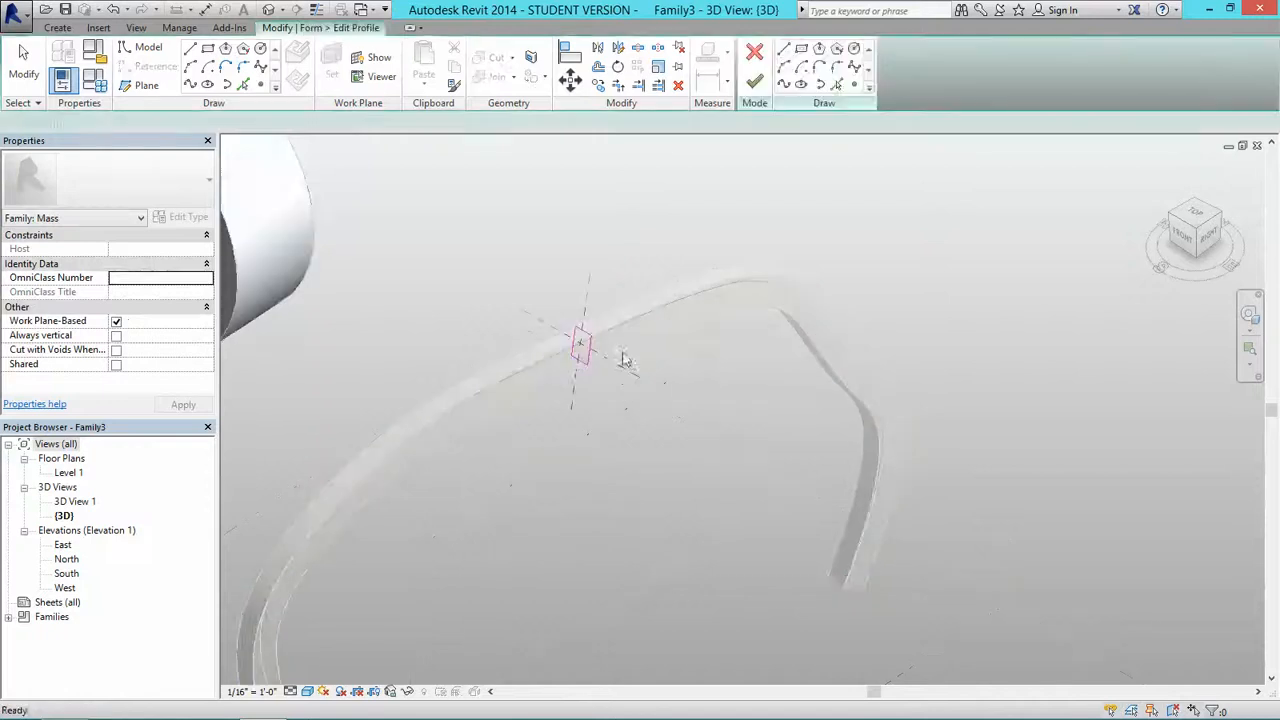
pyautogui.scroll(2, 582, 344)
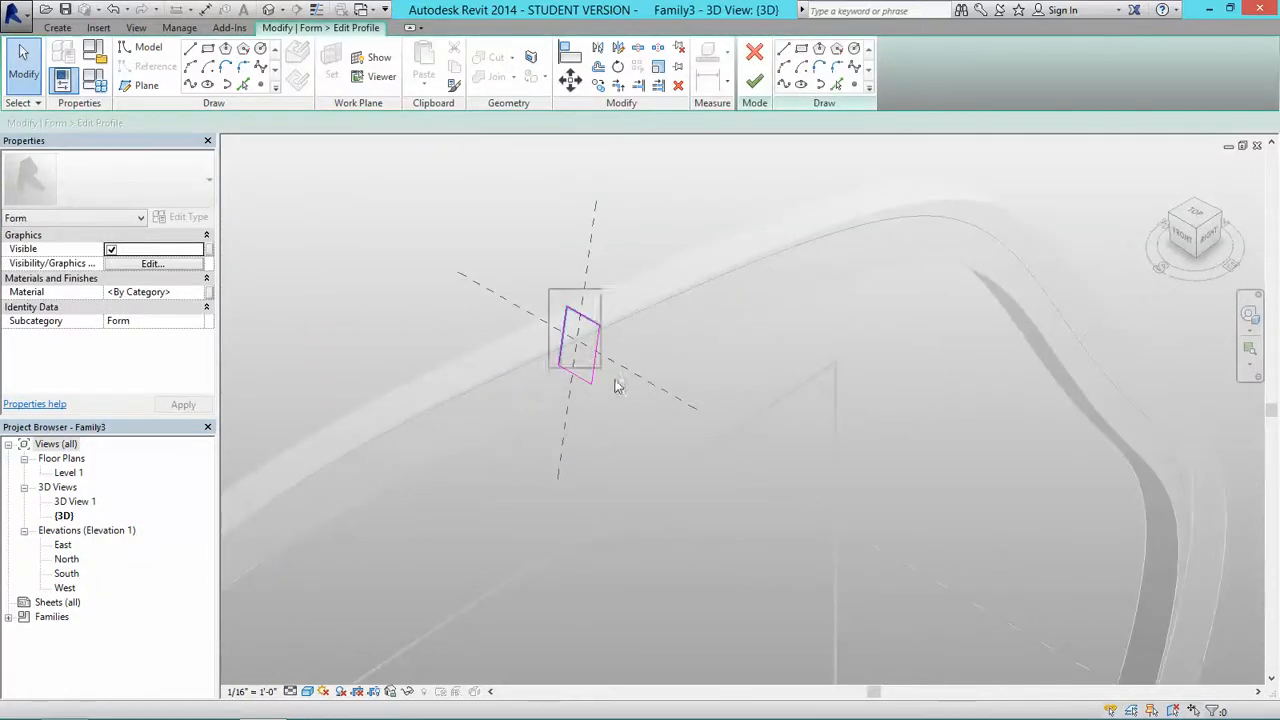
pyautogui.moveTo(630, 409); pyautogui.dragTo(632, 411)
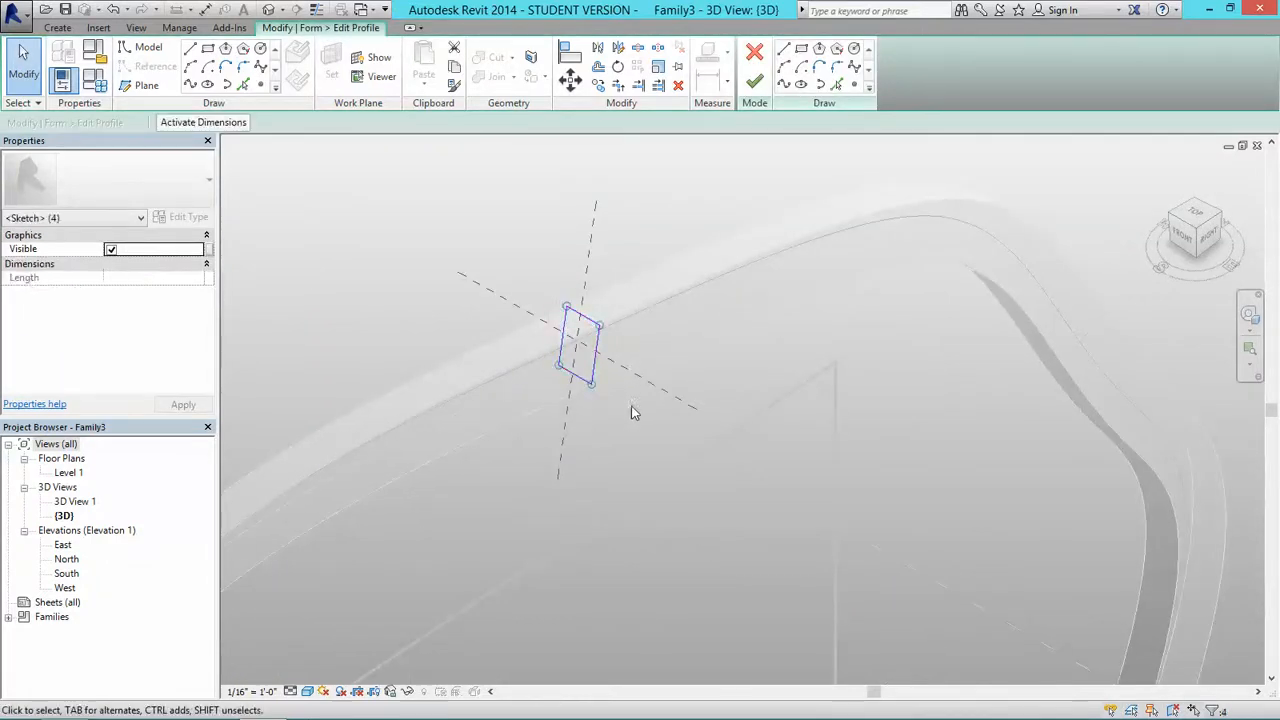
pyautogui.click(658, 67)
pyautogui.click(643, 343)
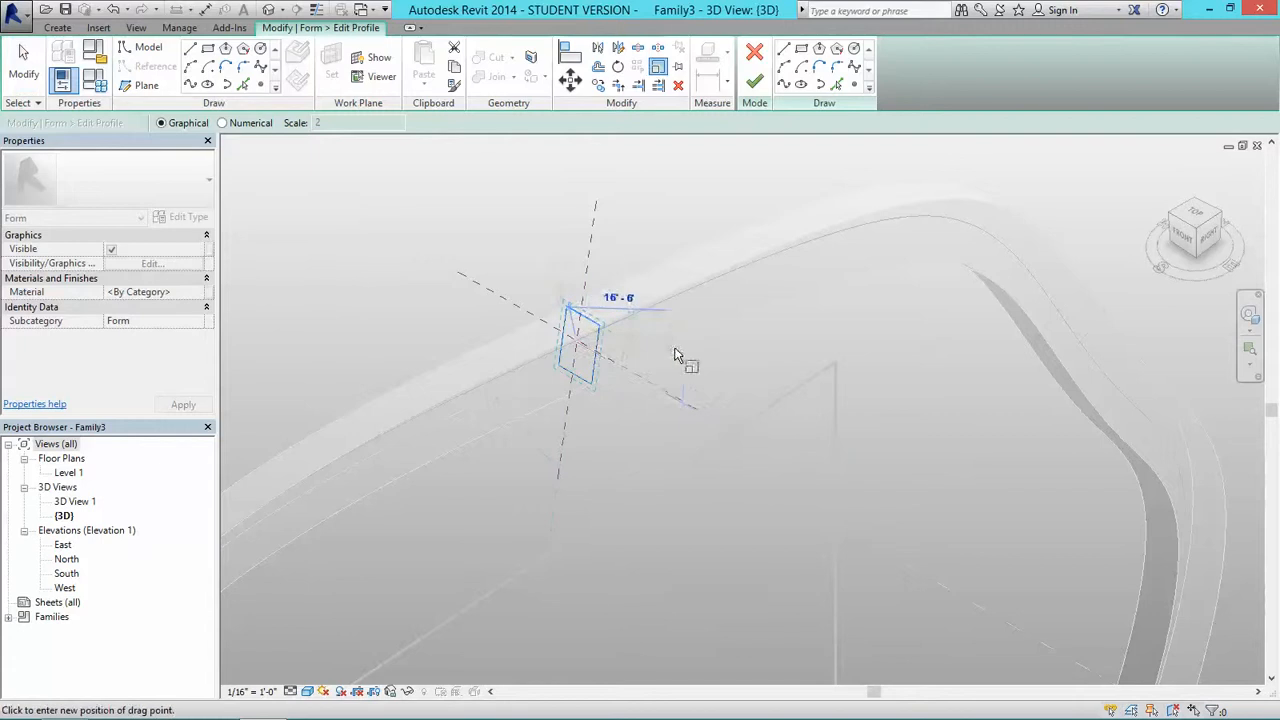
pyautogui.click(765, 346)
pyautogui.scroll(-3, 765, 346)
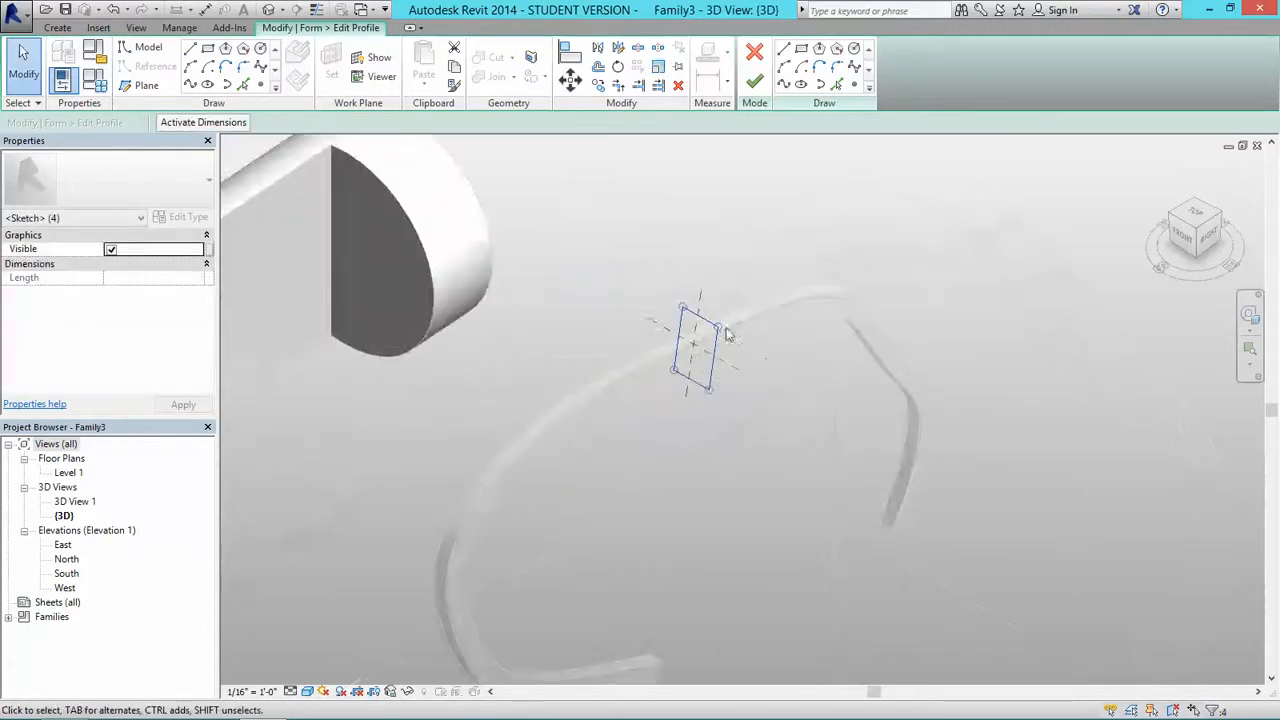
pyautogui.click(754, 81)
pyautogui.click(763, 237)
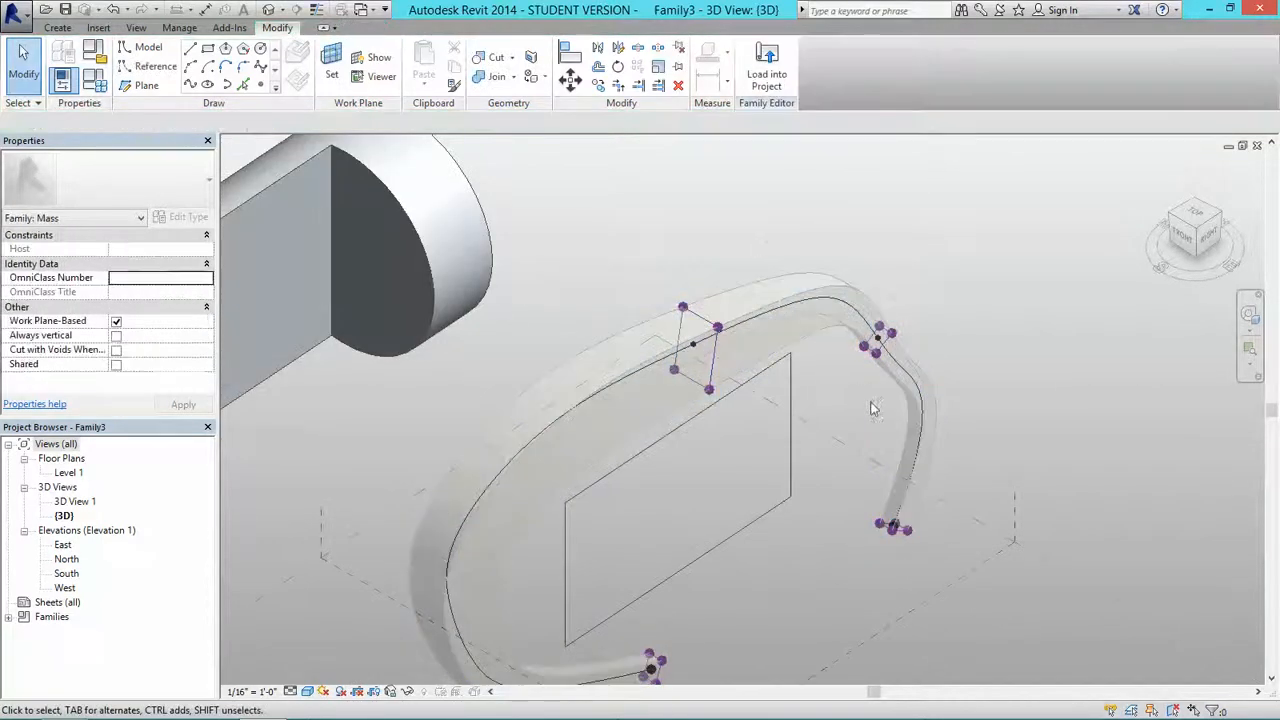
# Try pulling an upper corner vertex of the enlarged profile to distort the swept form
pyautogui.keyDown('shift'); pyautogui.moveTo(871, 249); pyautogui.dragTo(720, 268, button='middle'); pyautogui.keyUp('shift')
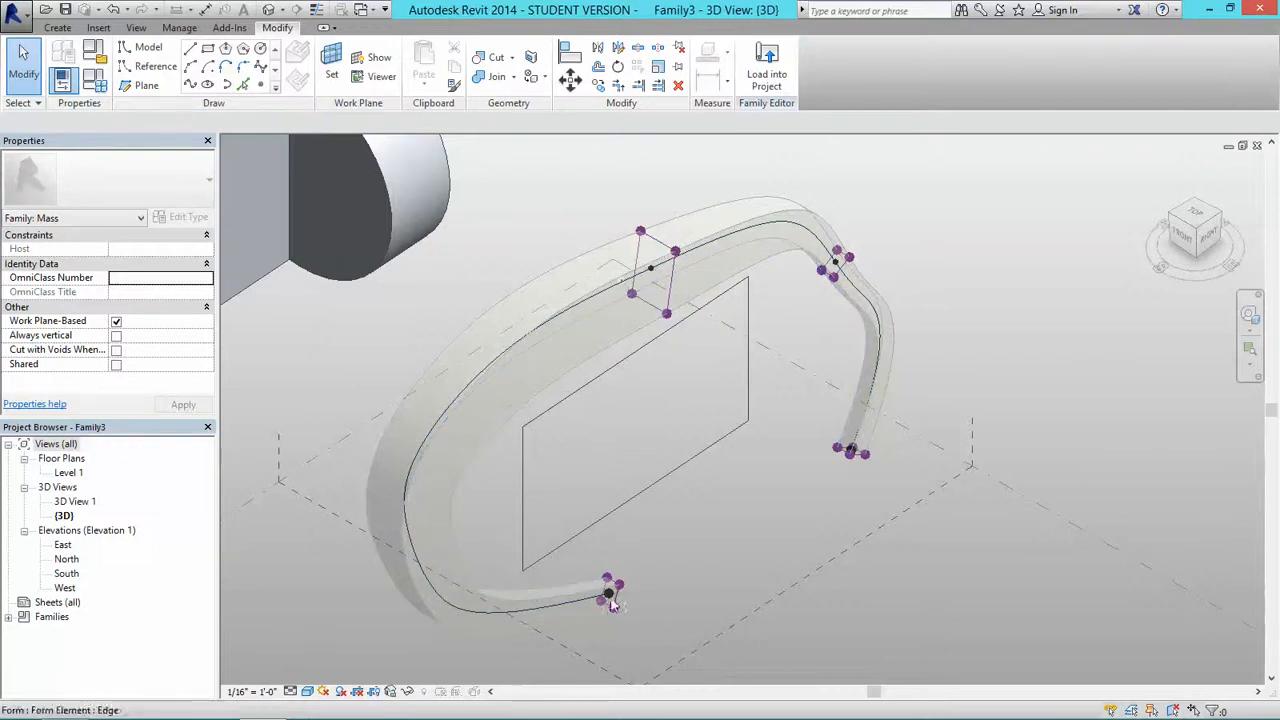
pyautogui.keyDown('shift'); pyautogui.moveTo(612, 604); pyautogui.dragTo(677, 466, button='middle'); pyautogui.keyUp('shift')
pyautogui.click(676, 356)
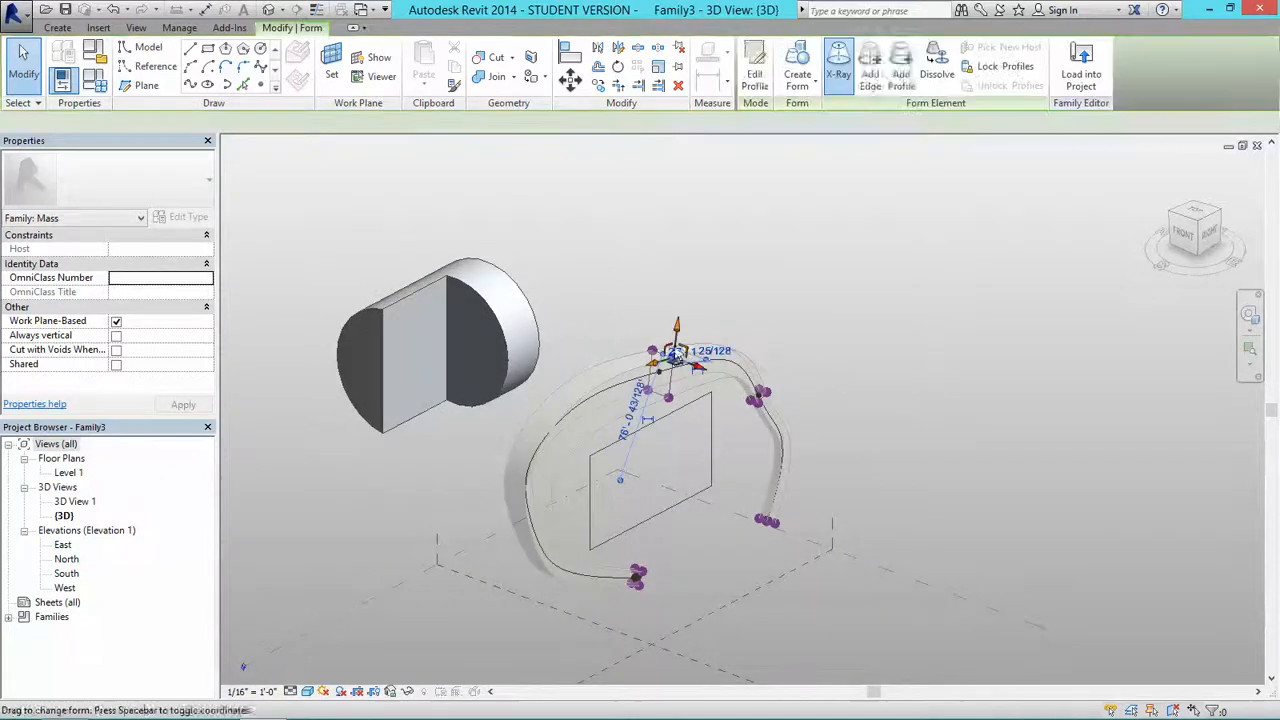
pyautogui.scroll(2, 676, 356)
pyautogui.moveTo(677, 341); pyautogui.dragTo(679, 348)
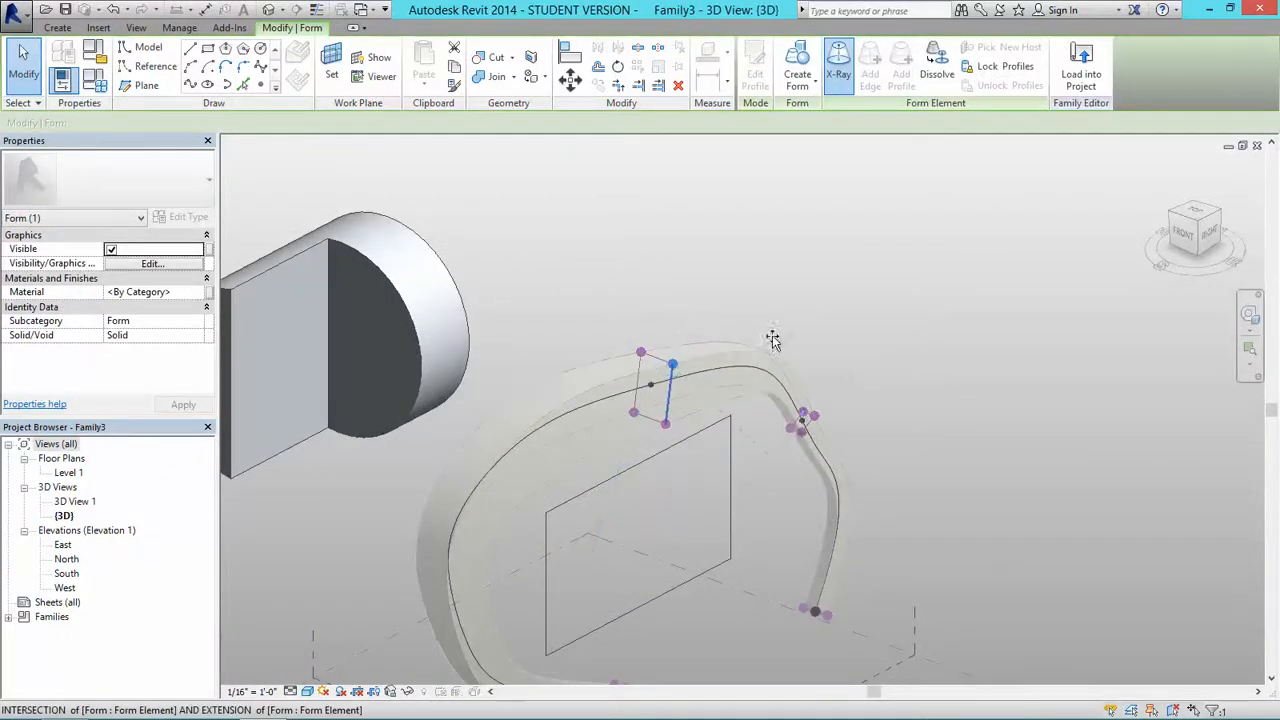
pyautogui.moveTo(772, 340); pyautogui.dragTo(776, 338)
pyautogui.click(806, 326)
pyautogui.keyDown('shift'); pyautogui.moveTo(670, 474); pyautogui.dragTo(670, 437, button='middle'); pyautogui.keyUp('shift')
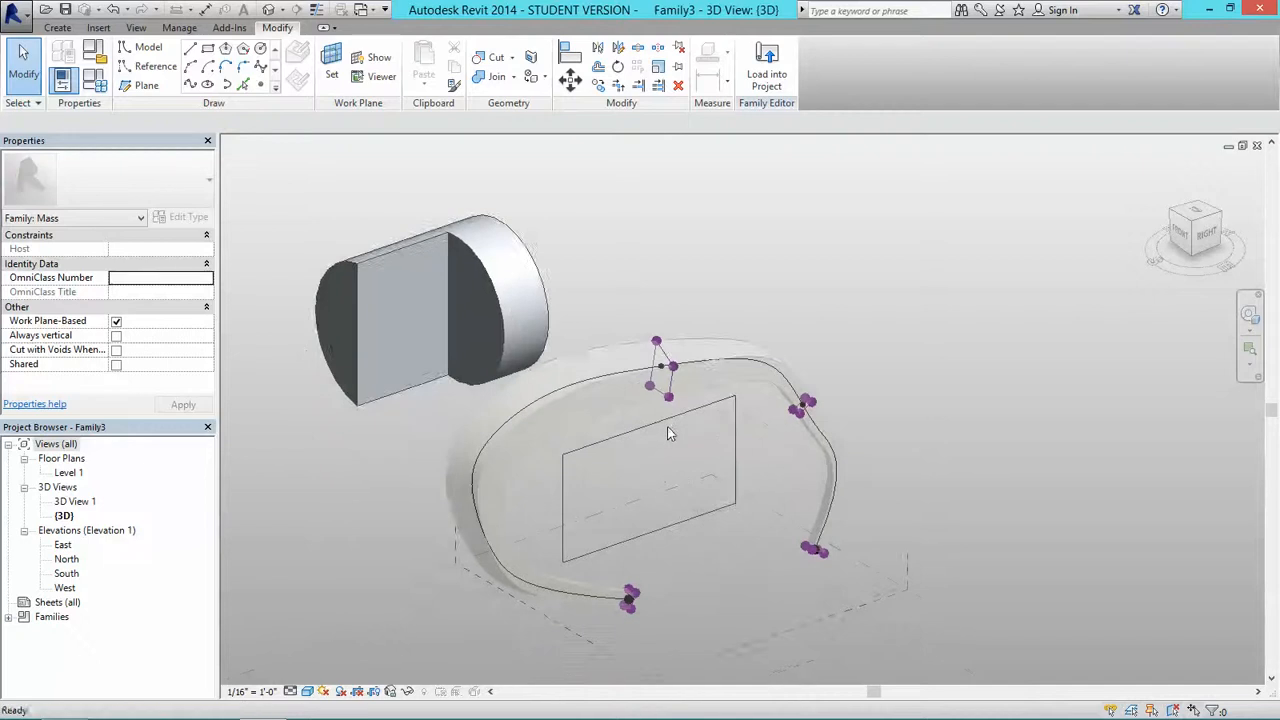
# Undo the vertex move and the profile scaling, leaving the profile's edit mode without changes
pyautogui.scroll(-2, 680, 434)
pyautogui.scroll(1, 708, 467)
pyautogui.doubleClick(708, 467)
pyautogui.scroll(4, 708, 467)
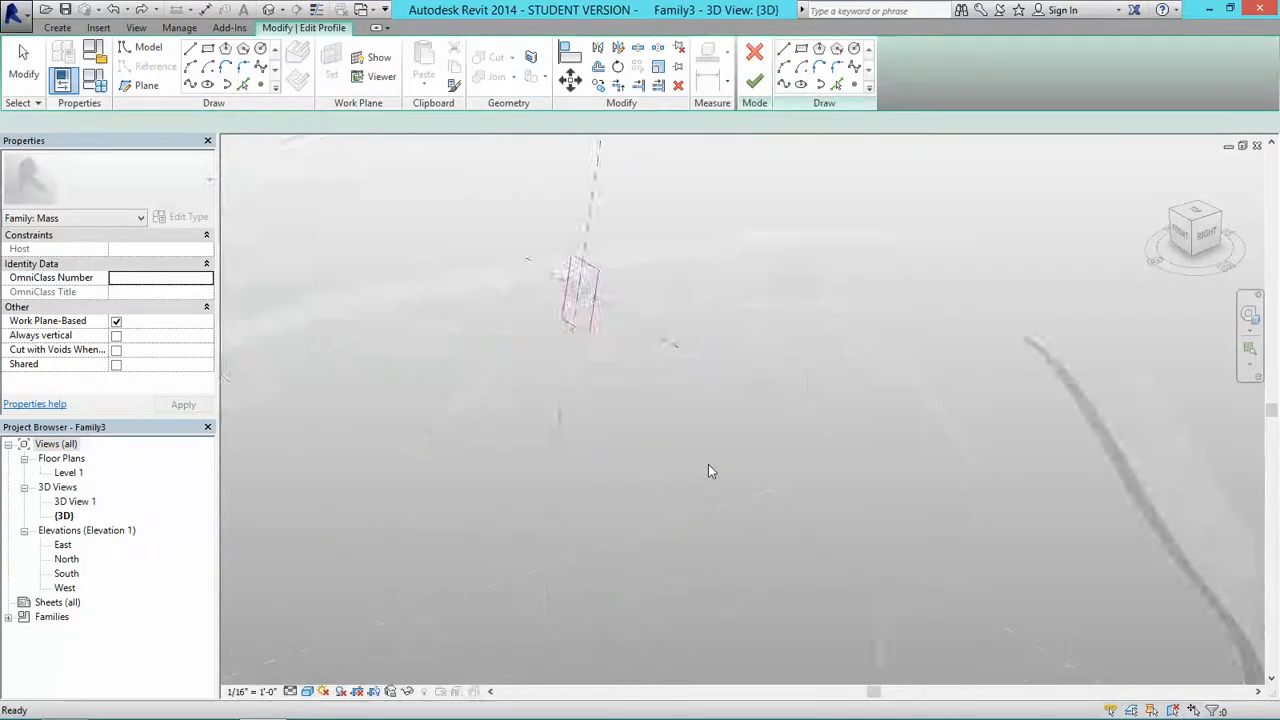
pyautogui.scroll(-3, 708, 471)
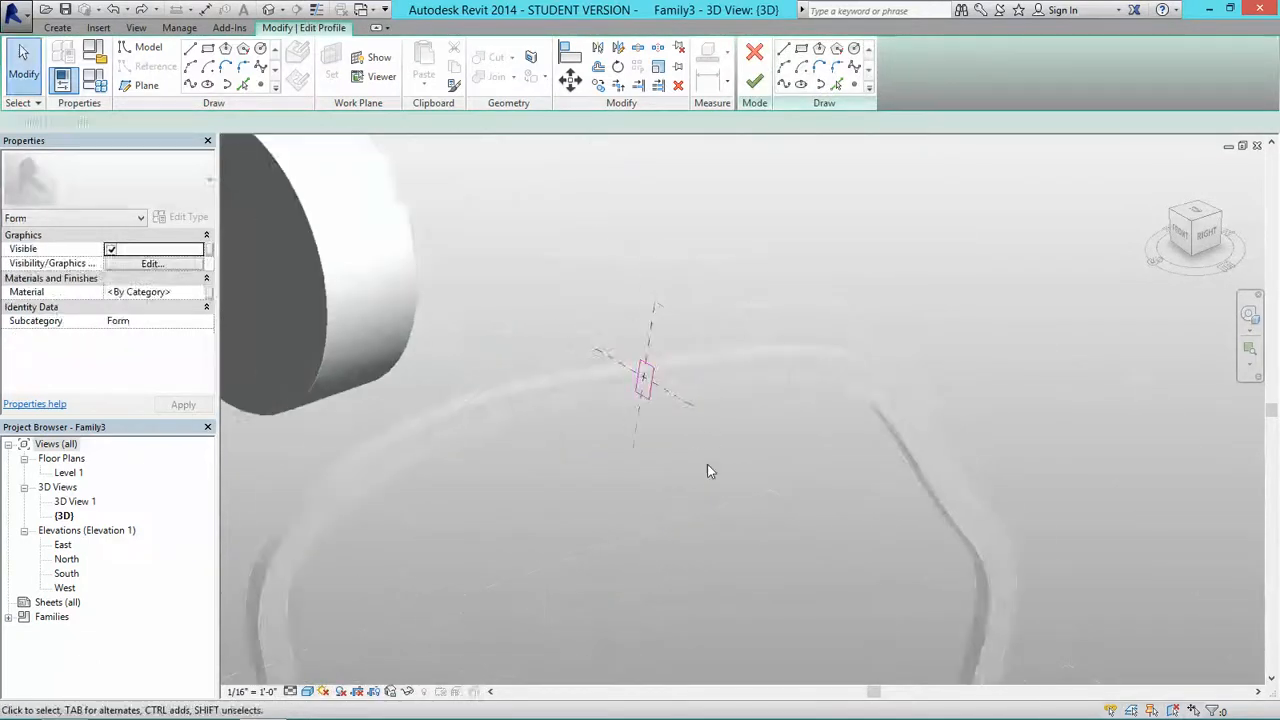
pyautogui.click(754, 51)
pyautogui.click(684, 389)
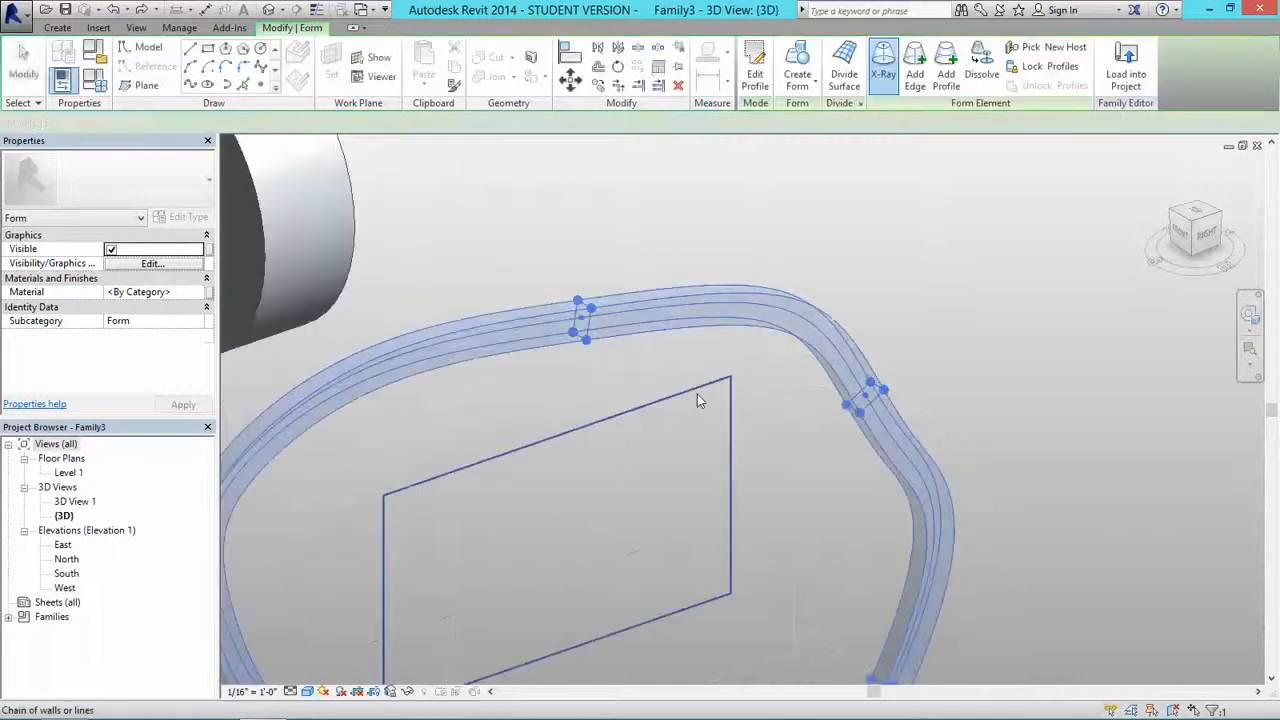
# Draw a 6-sided polygon on the Level 1 plane, in front of the swept form
pyautogui.scroll(-5, 697, 397)
pyautogui.moveTo(697, 397)
pyautogui.keyDown('shift'); pyautogui.mouseDown(button='middle')
pyautogui.moveTo(696, 501)
pyautogui.moveTo(625, 454)
pyautogui.moveTo(657, 505)
pyautogui.mouseUp(button='middle'); pyautogui.keyUp('shift')
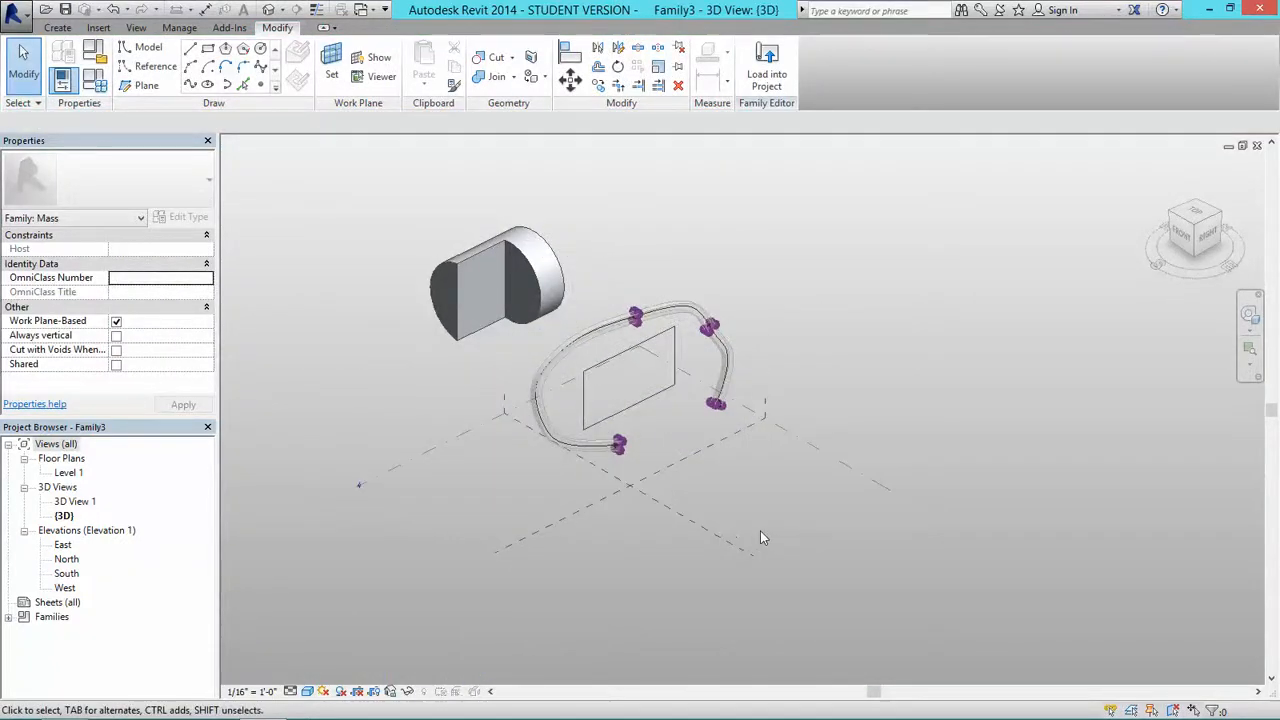
pyautogui.click(873, 492)
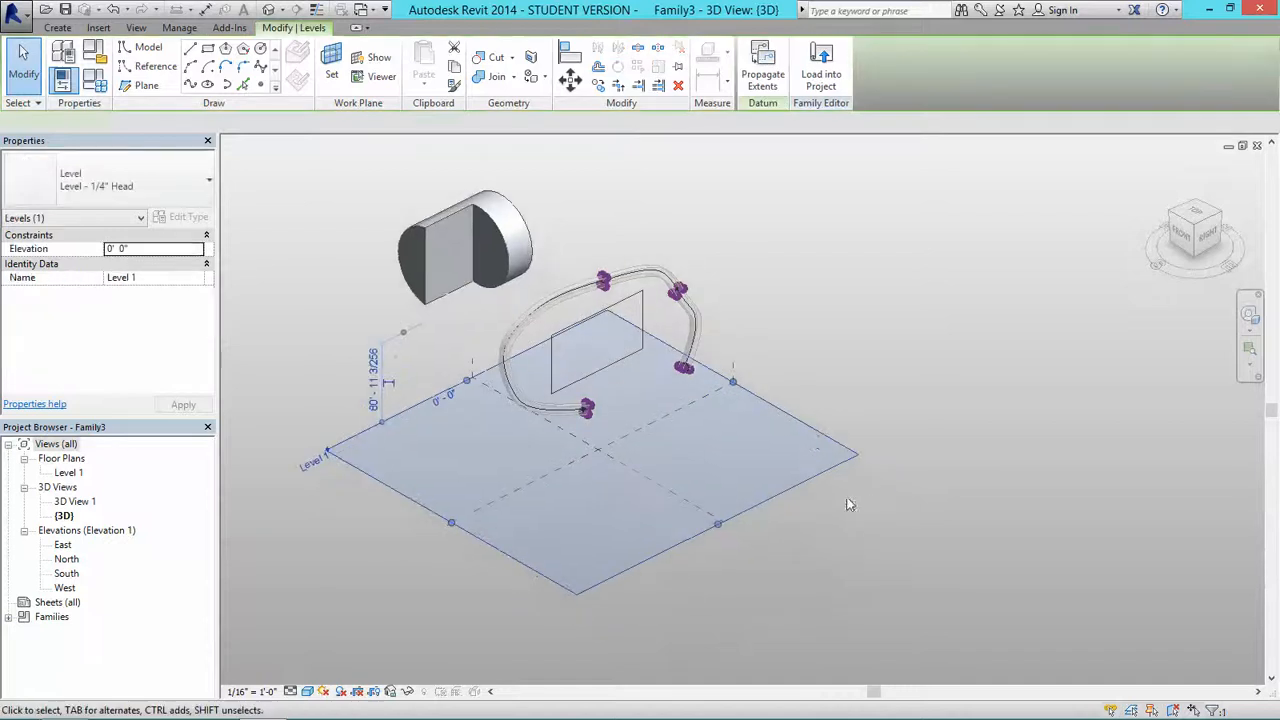
pyautogui.click(226, 50)
pyautogui.click(720, 449)
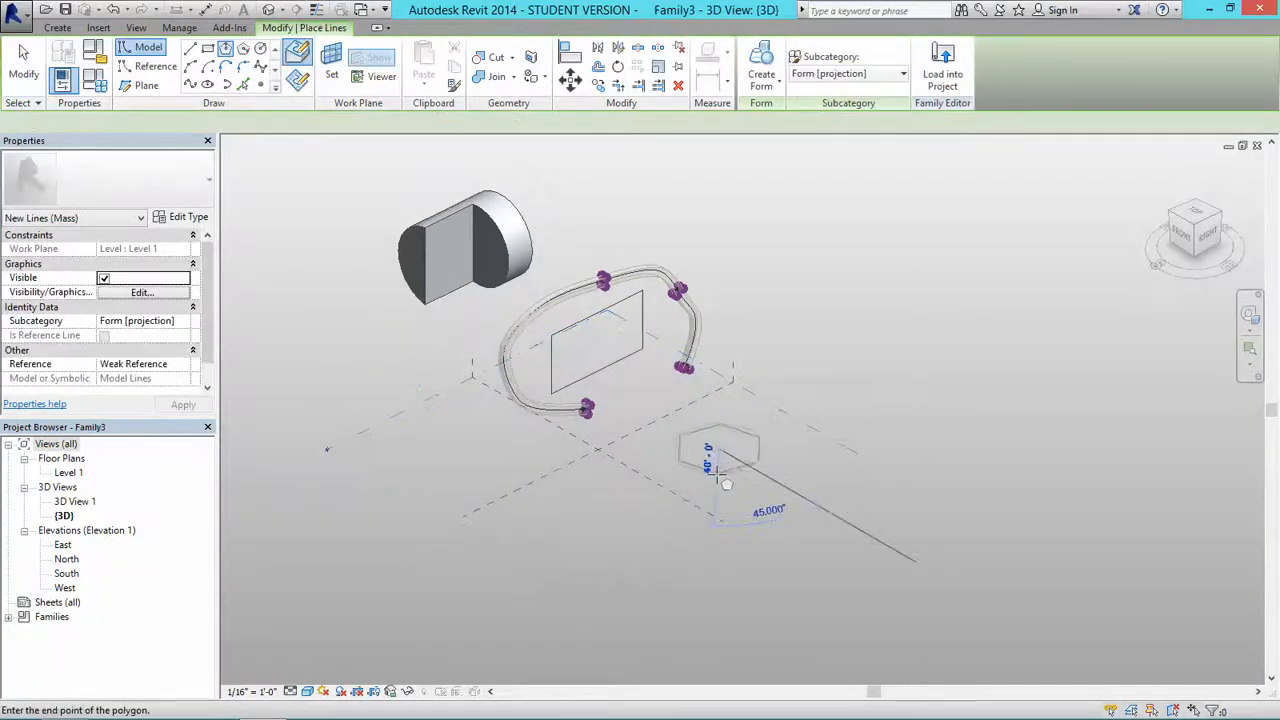
pyautogui.click(714, 479)
pyautogui.scroll(2, 641, 431)
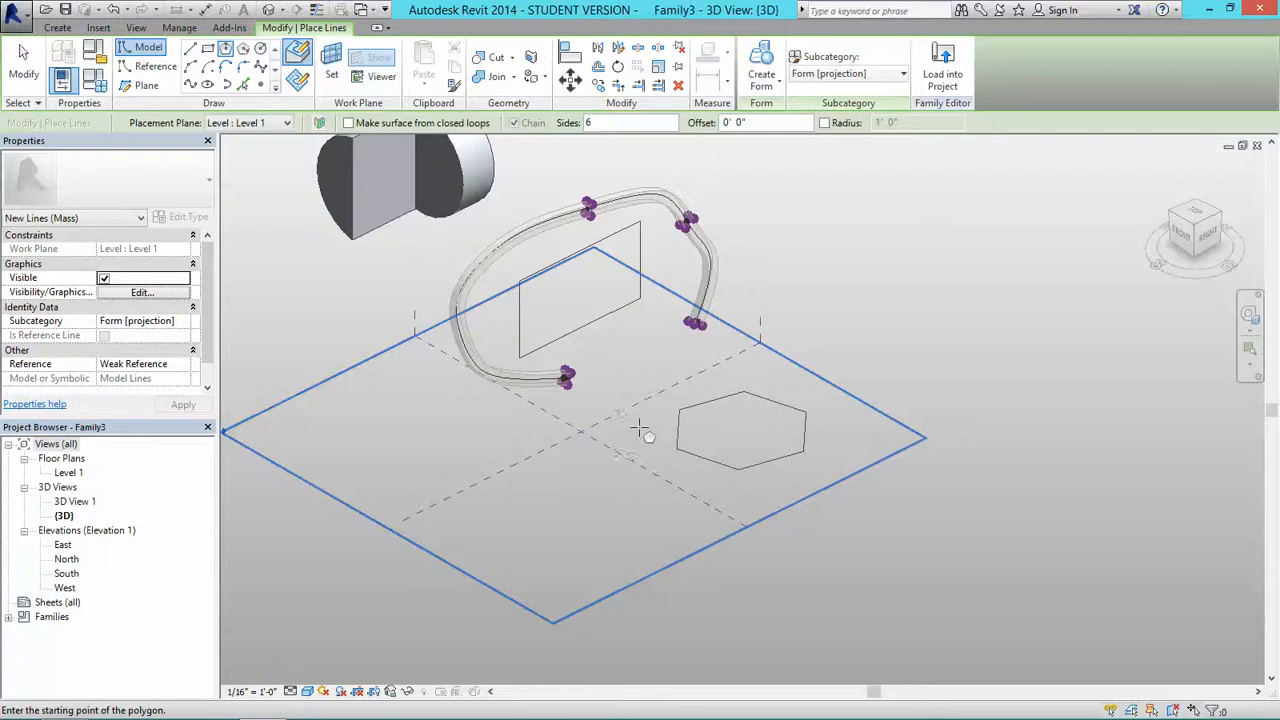
pyautogui.press('Escape')
# Draw a straight model line on Level 1 beside the hexagon as an axis of revolution
pyautogui.click(190, 49)
pyautogui.click(582, 431)
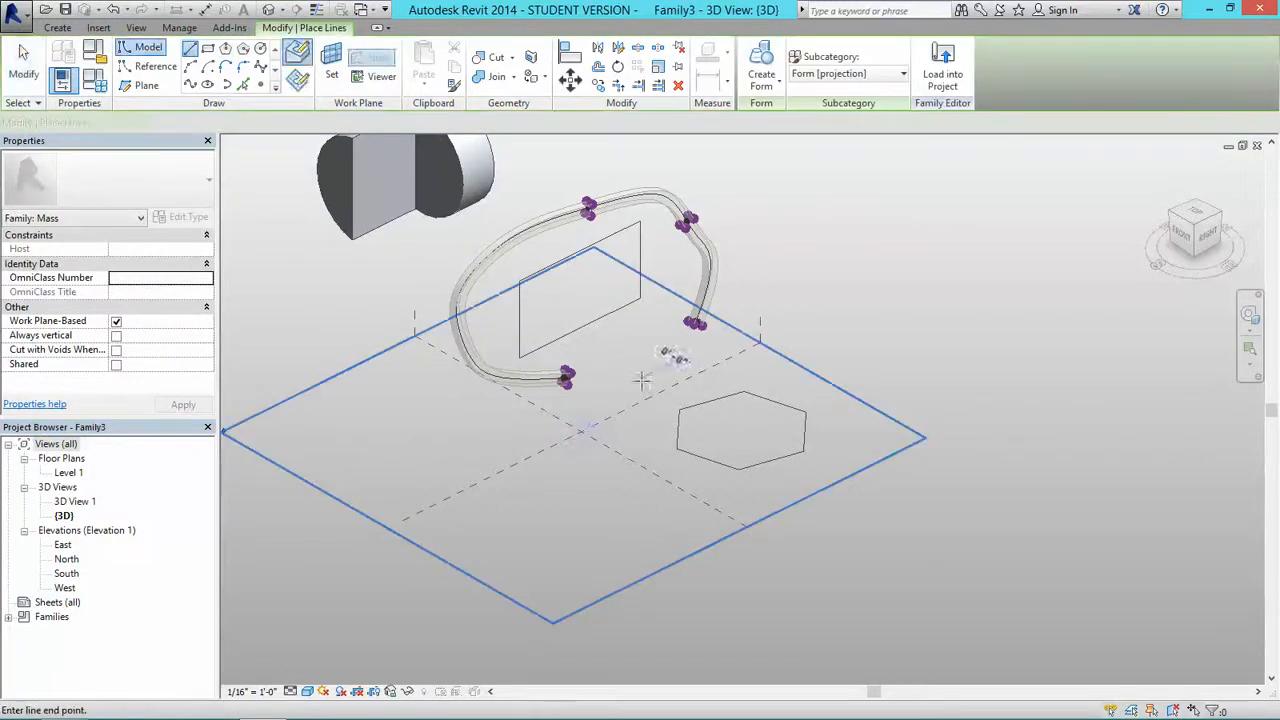
pyautogui.click(631, 540)
pyautogui.press('Escape')
pyautogui.press('Escape')
# Create a revolved solid form from the hexagon and the axis line
pyautogui.keyDown('shift'); pyautogui.moveTo(656, 480); pyautogui.dragTo(720, 450, button='middle'); pyautogui.keyUp('shift')
pyautogui.click(720, 446)
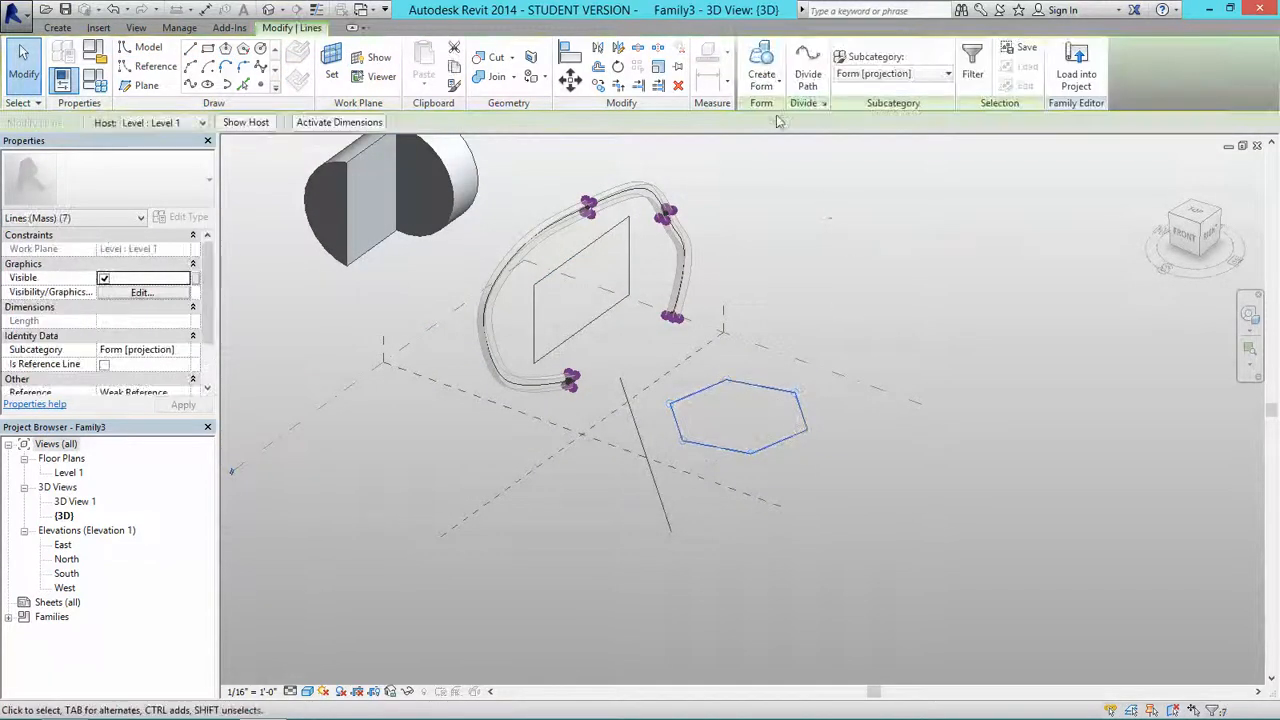
pyautogui.click(762, 62)
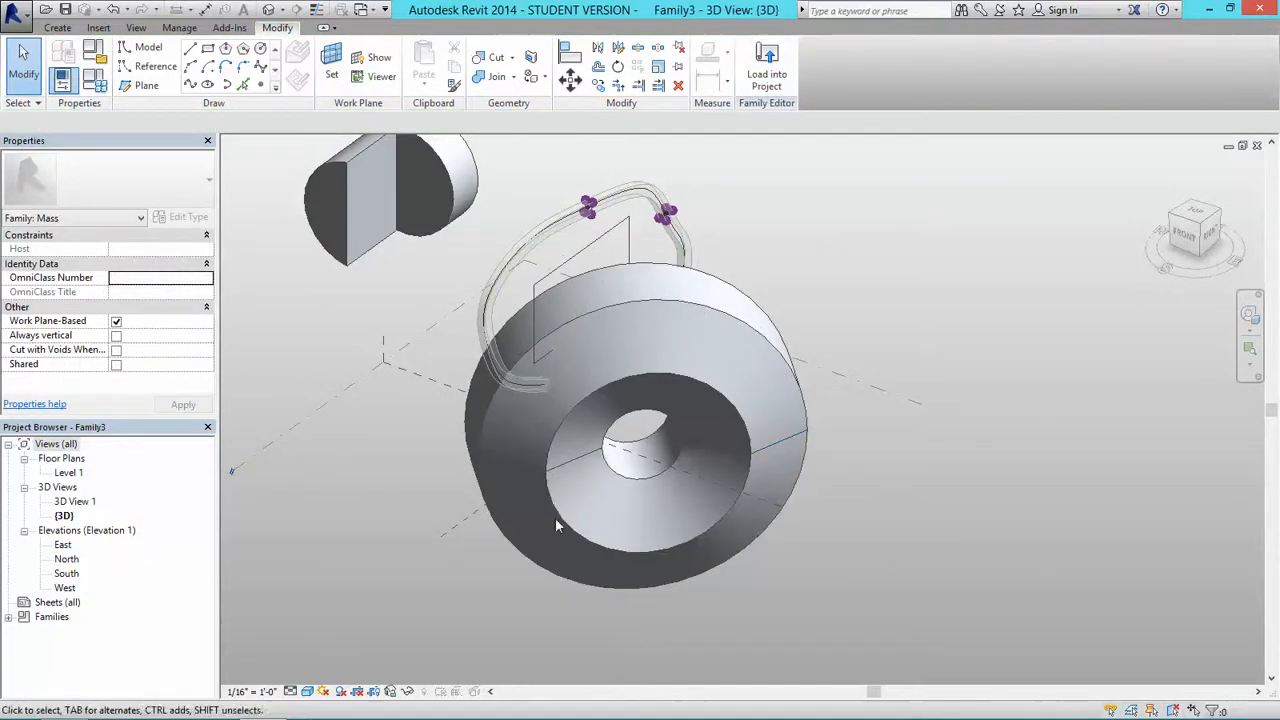
pyautogui.keyDown('shift'); pyautogui.moveTo(562, 566); pyautogui.dragTo(630, 453, button='middle'); pyautogui.keyUp('shift')
pyautogui.scroll(-2, 672, 453)
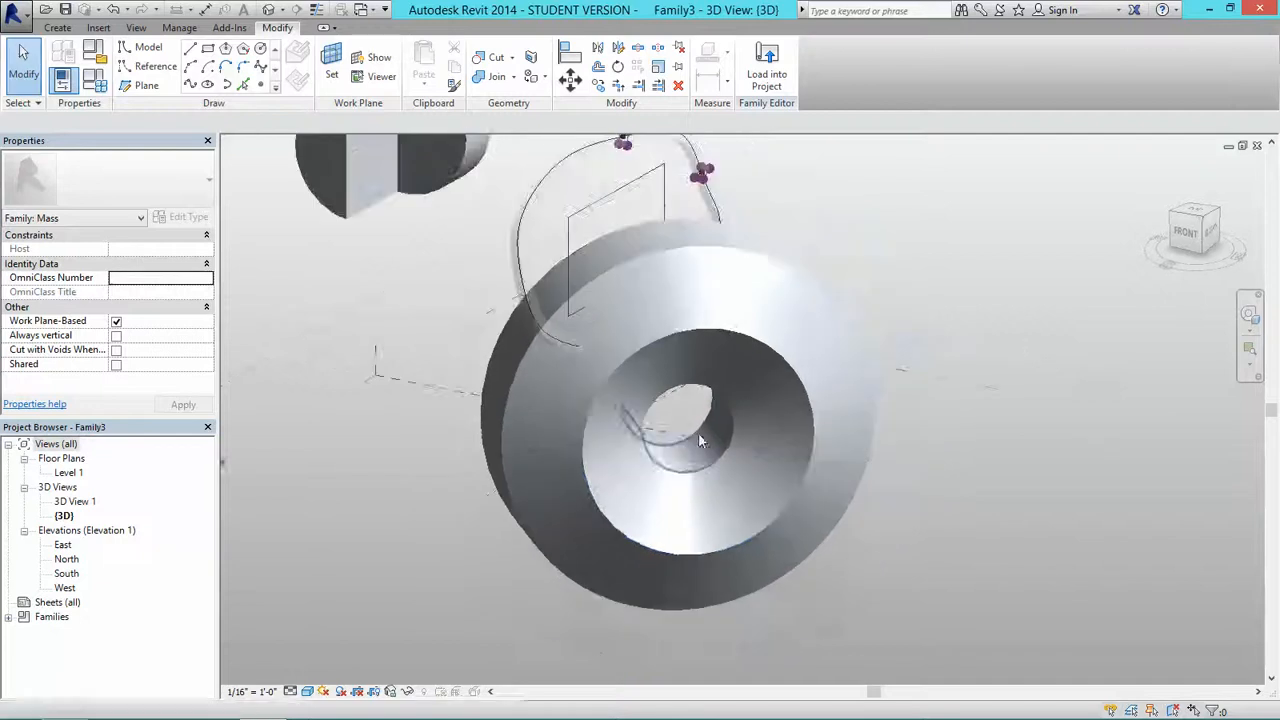
# Select the whole revolved form and turn on X-Ray to expose its axis, profile and vertices
pyautogui.press('Tab')
pyautogui.click(775, 272)
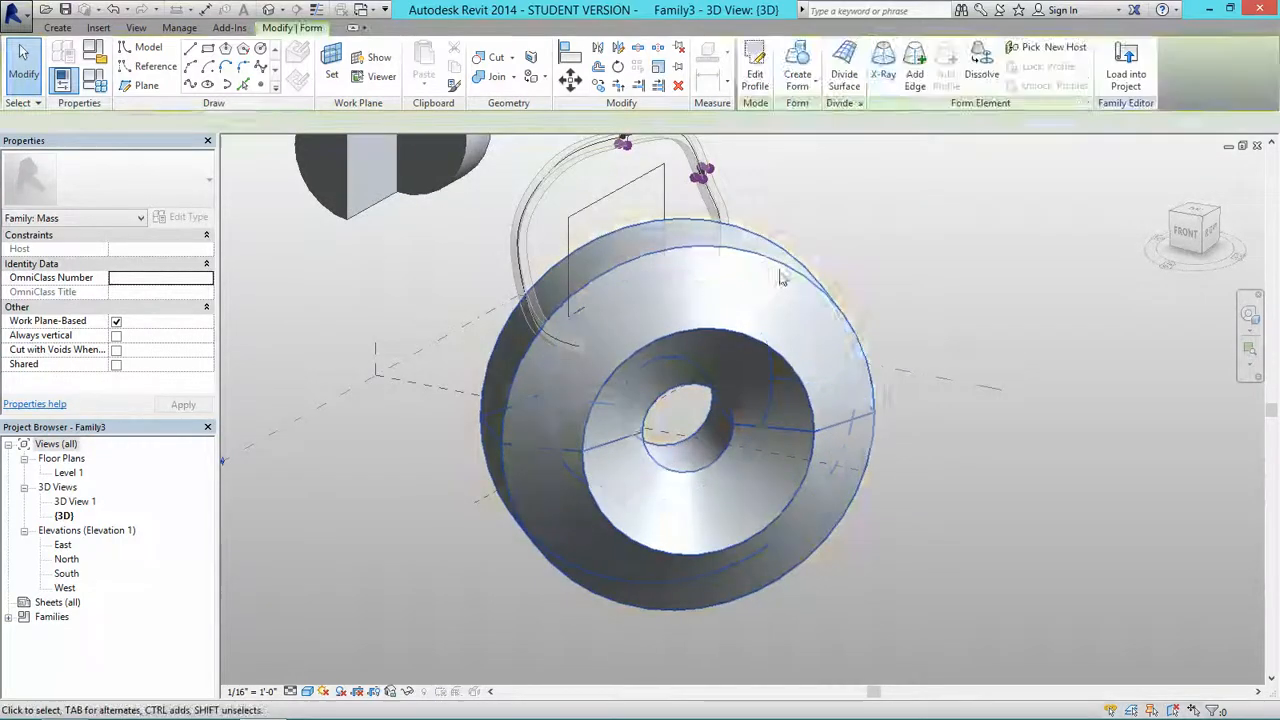
pyautogui.click(886, 76)
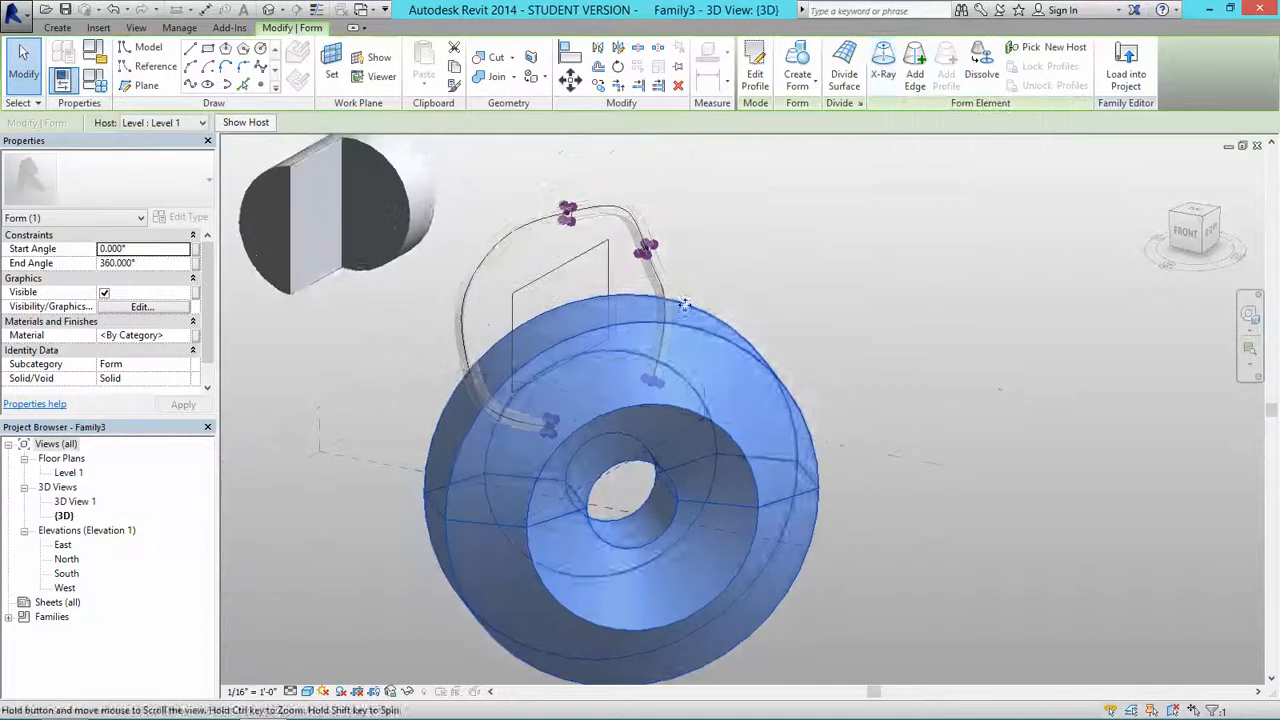
pyautogui.click(893, 62)
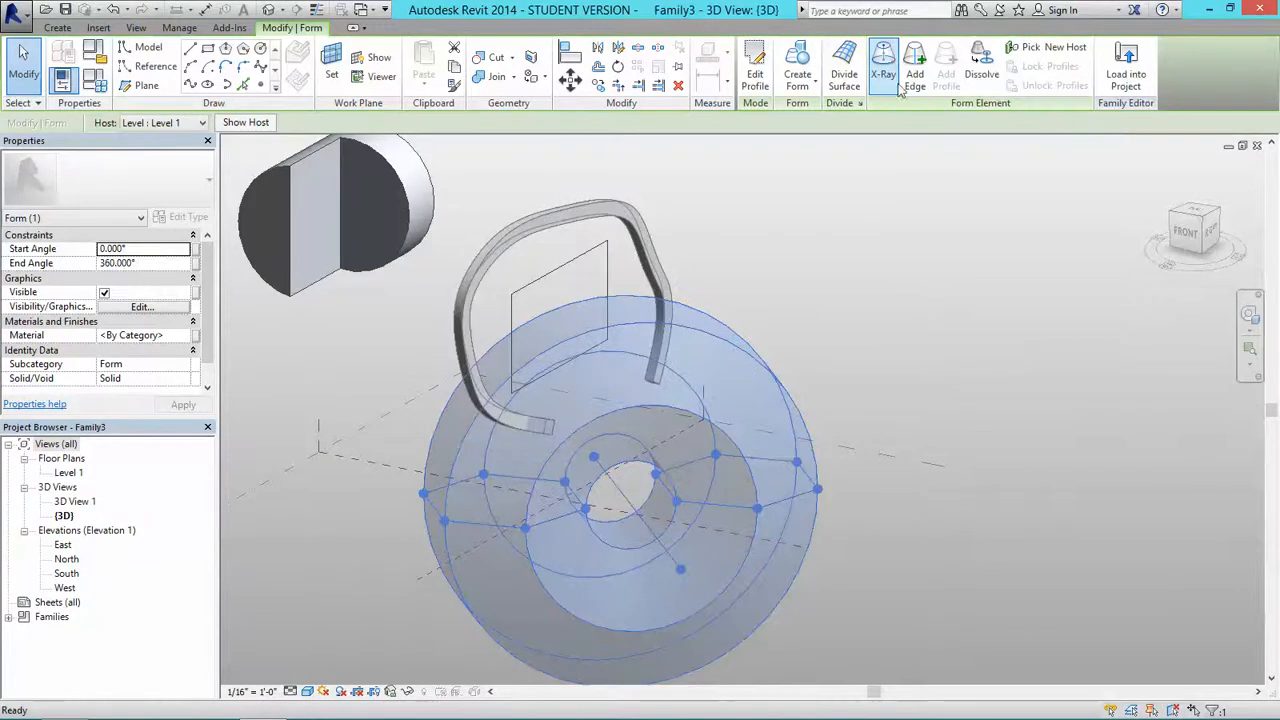
pyautogui.moveTo(880, 267); pyautogui.dragTo(891, 236, button='middle')
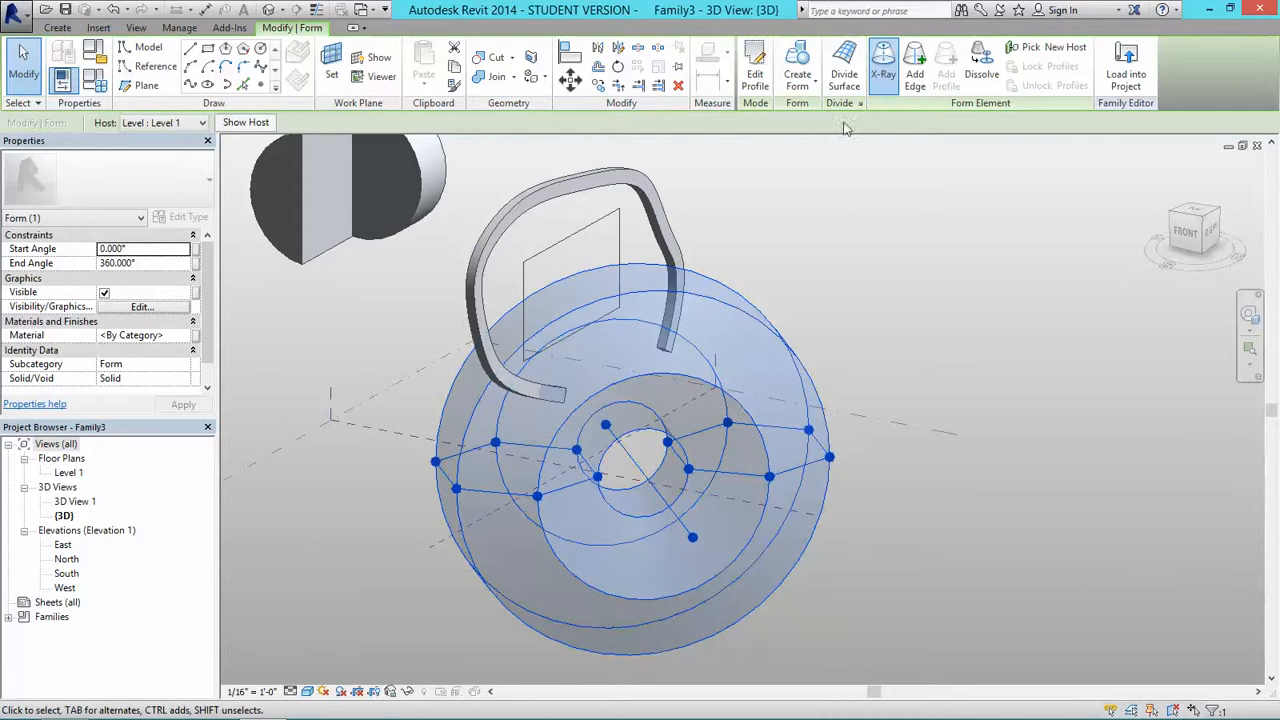
# Pull the outermost vertex of the revolved form's hexagonal profile outward, away from the axis
pyautogui.click(829, 457)
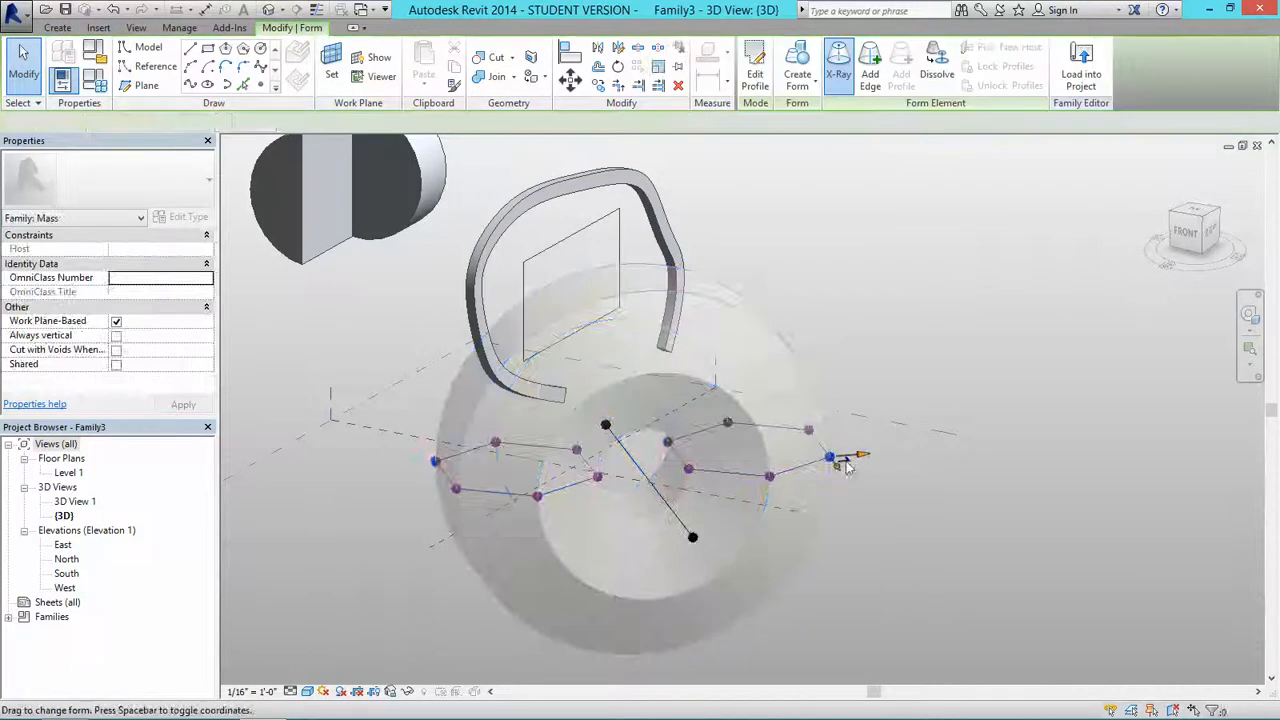
pyautogui.keyDown('shift'); pyautogui.moveTo(869, 486); pyautogui.dragTo(865, 505, button='middle'); pyautogui.keyUp('shift')
pyautogui.moveTo(859, 456); pyautogui.dragTo(887, 460)
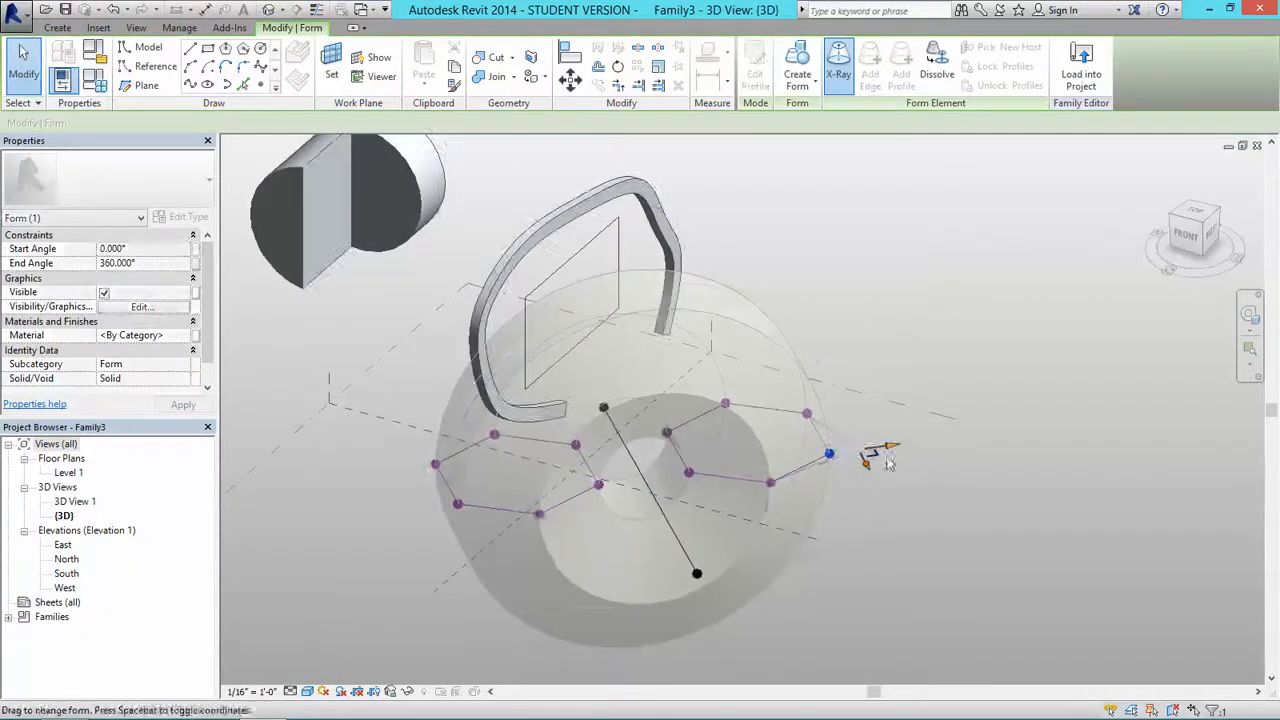
pyautogui.moveTo(563, 487)
pyautogui.keyDown('shift'); pyautogui.mouseDown(button='middle')
pyautogui.moveTo(680, 424)
pyautogui.moveTo(651, 330)
pyautogui.moveTo(571, 490)
pyautogui.mouseUp(button='middle'); pyautogui.keyUp('shift')
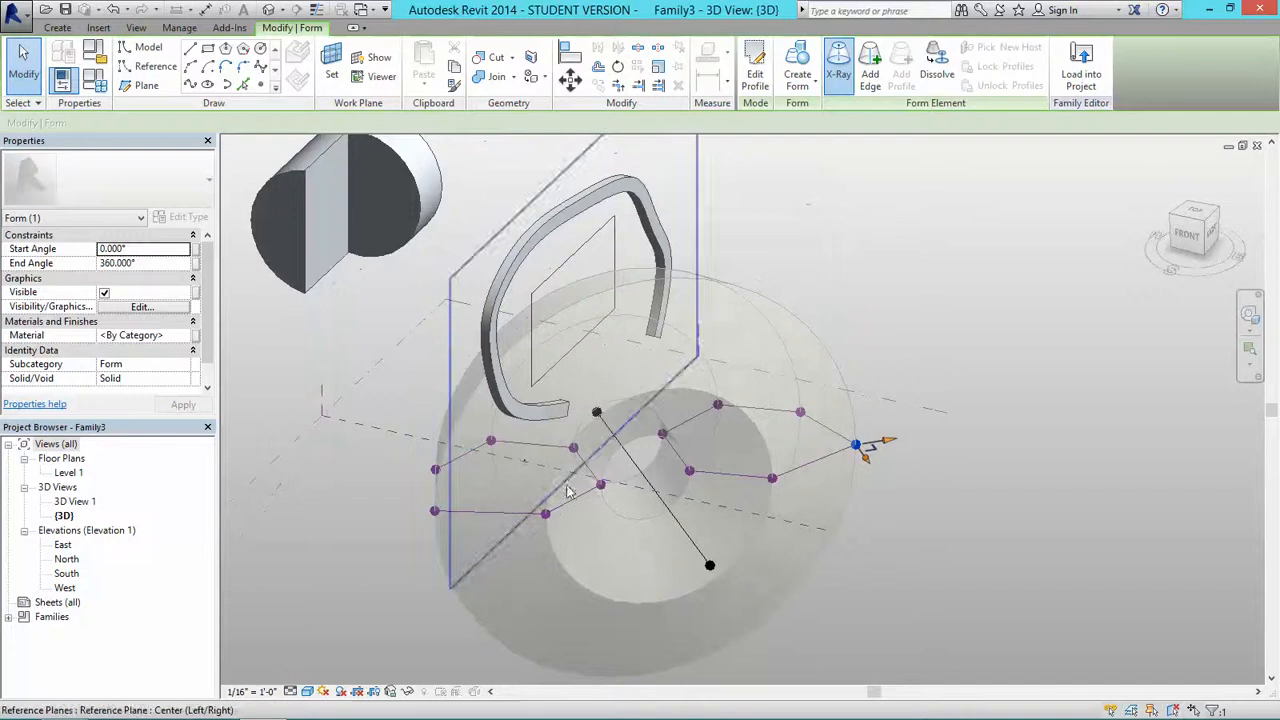
pyautogui.press('Escape')
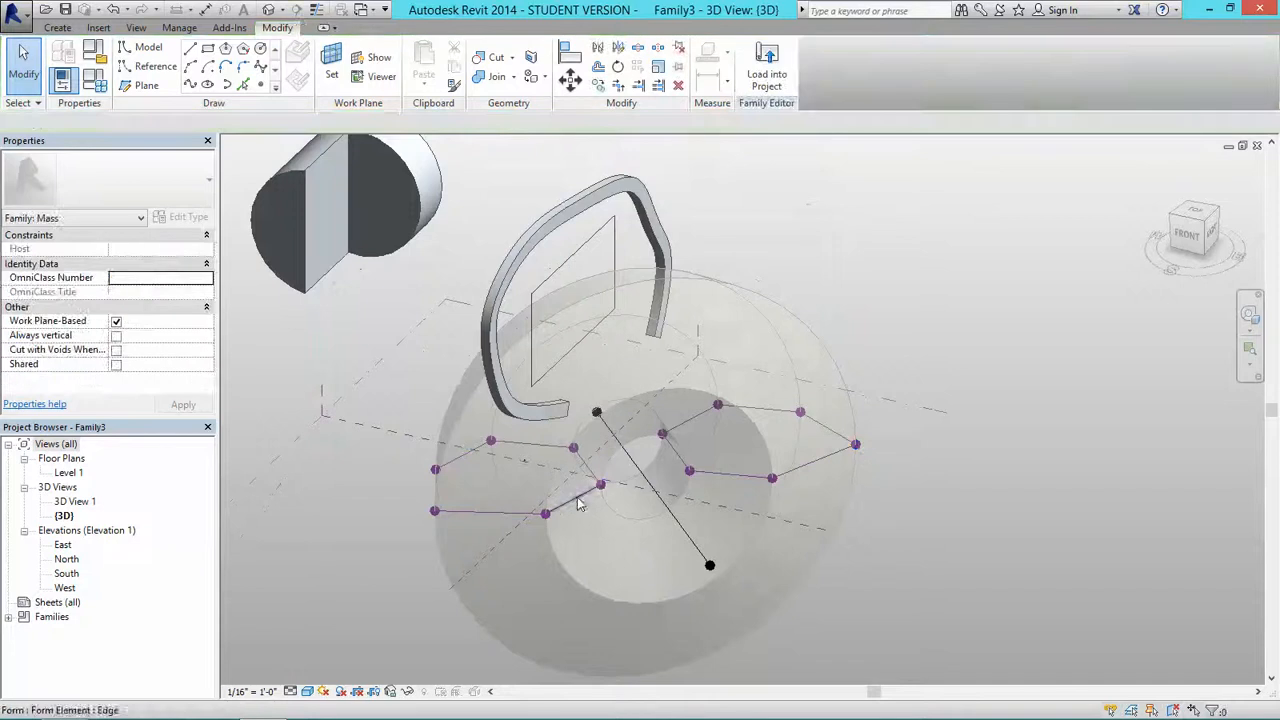
# Open the revolved form's hexagonal profile for editing and delete its front edge
pyautogui.click(740, 290)
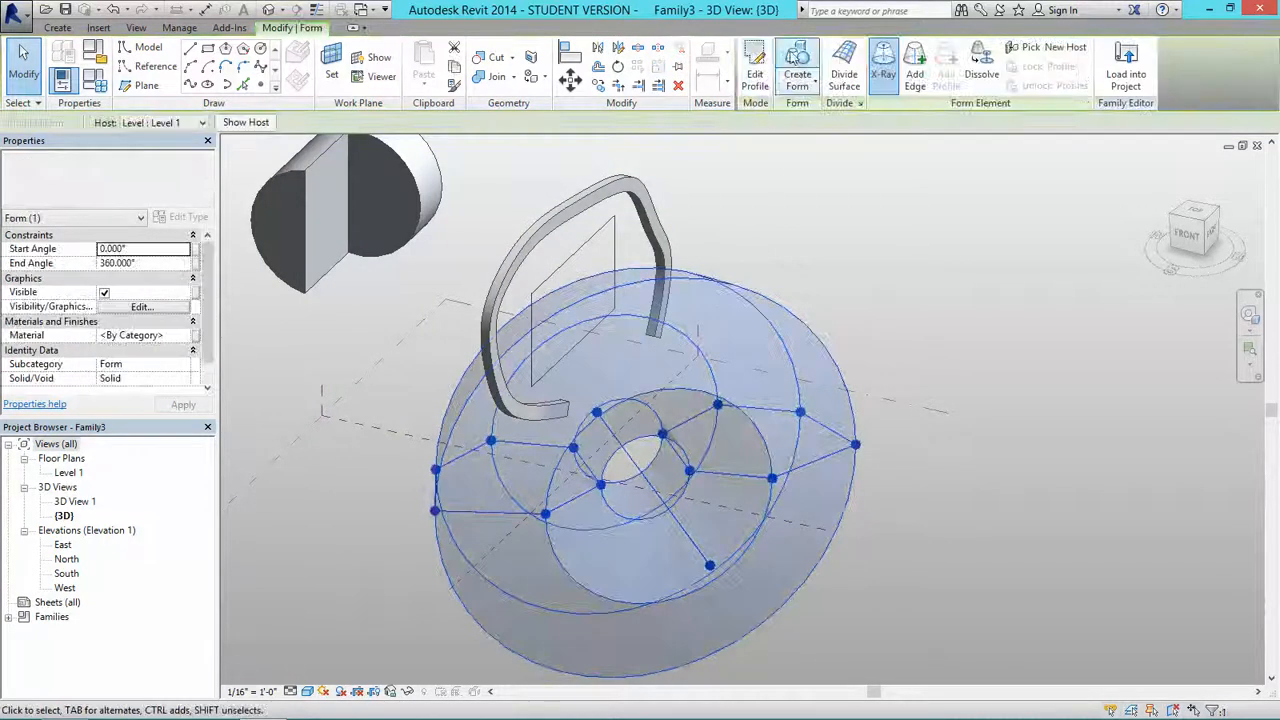
pyautogui.click(755, 72)
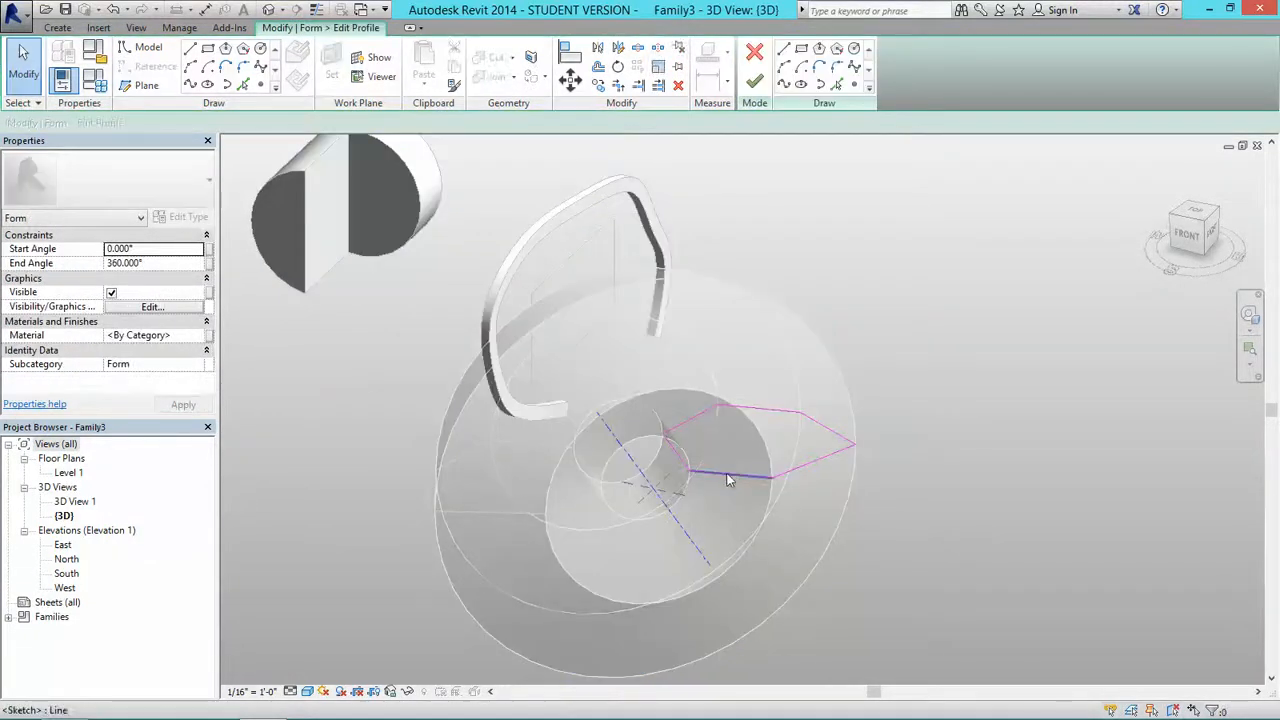
pyautogui.click(728, 480)
pyautogui.press('Delete')
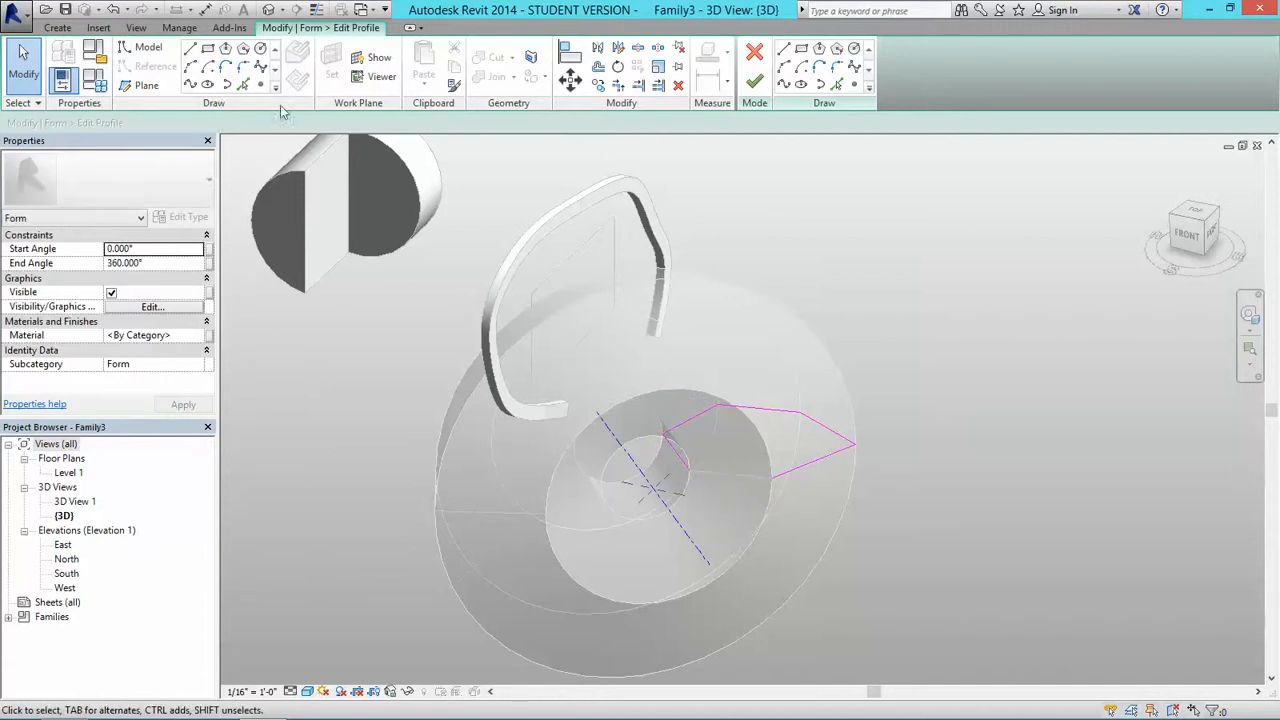
# Draw a start-end-radius arc with a radius of about 36' bulging forward across the gap in the profile
pyautogui.click(260, 49)
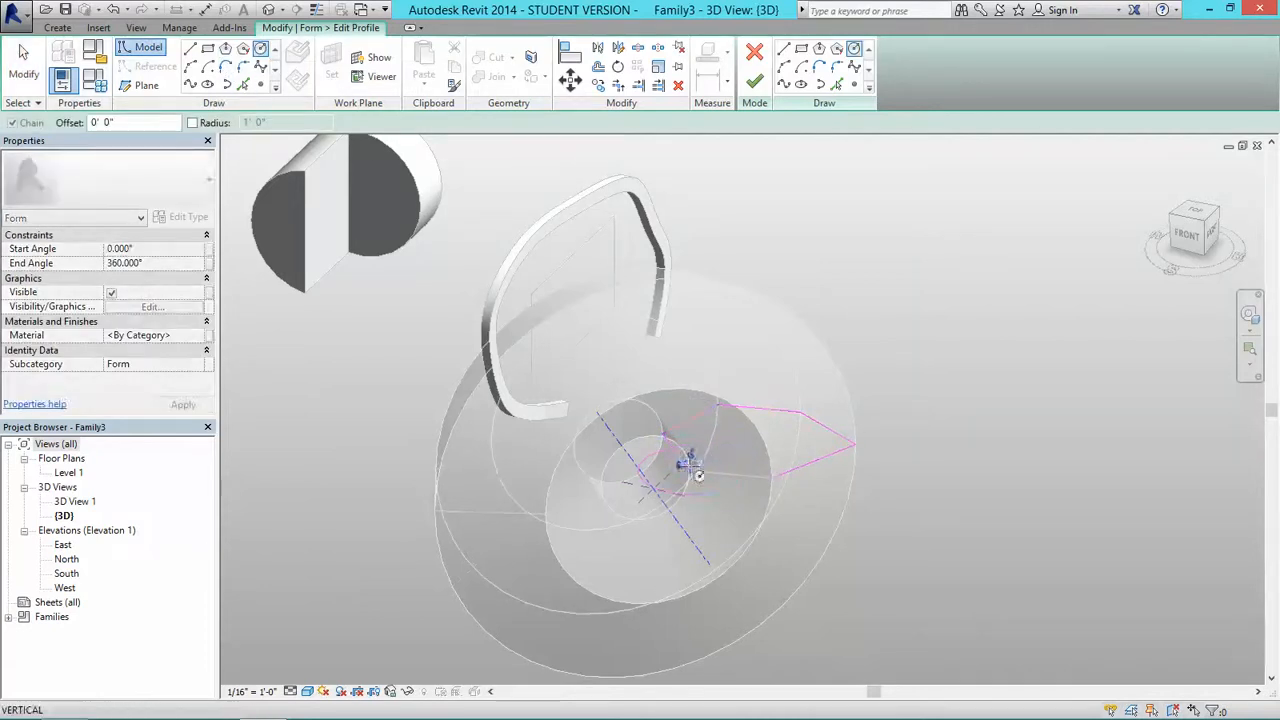
pyautogui.click(191, 67)
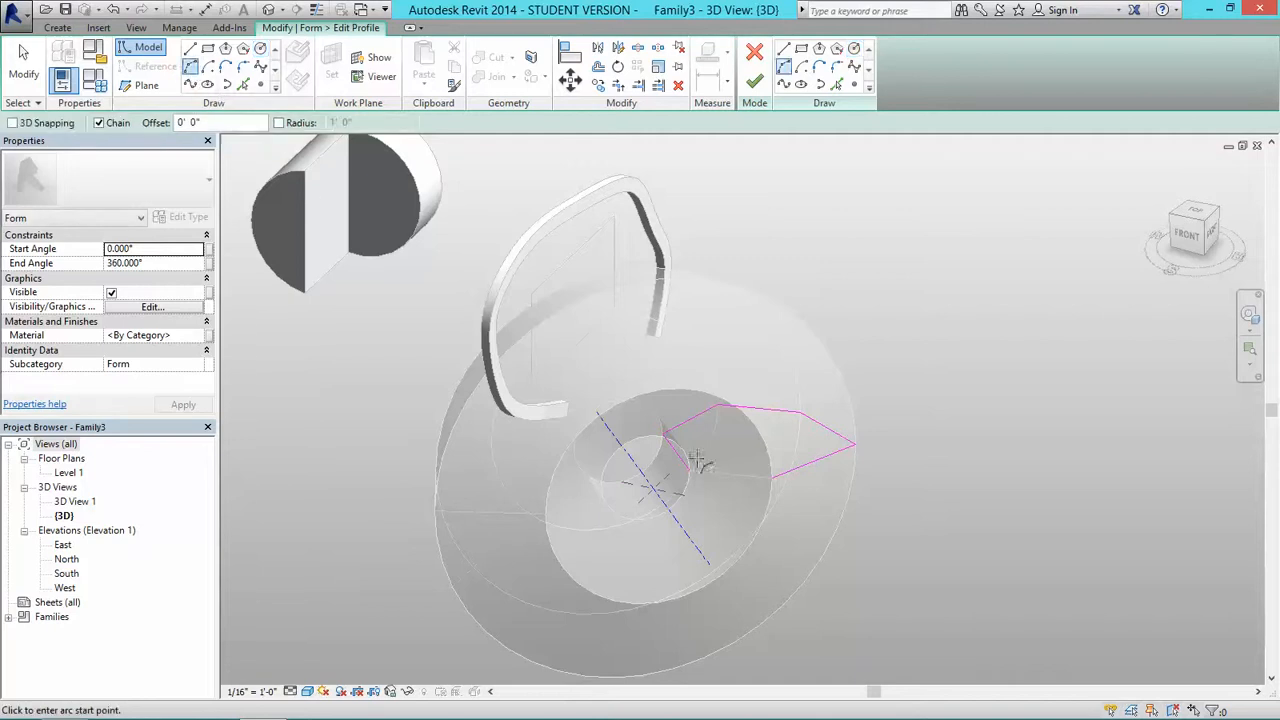
pyautogui.click(665, 433)
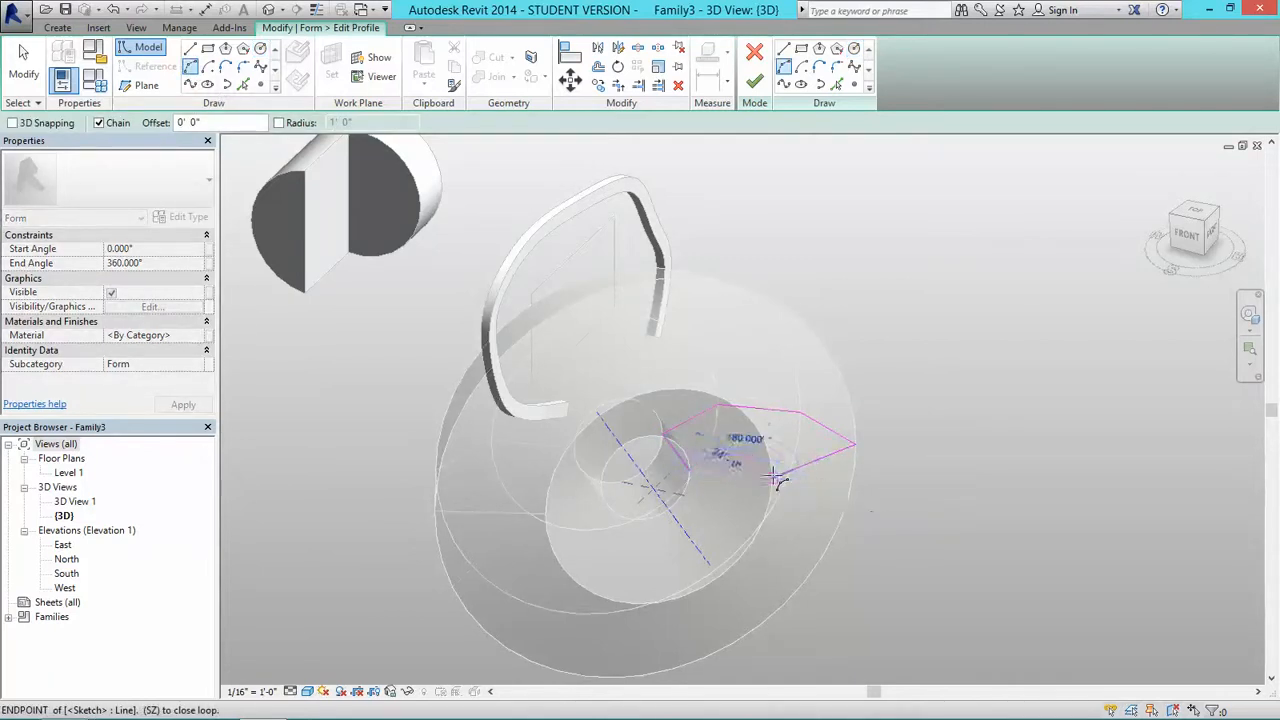
pyautogui.click(776, 476)
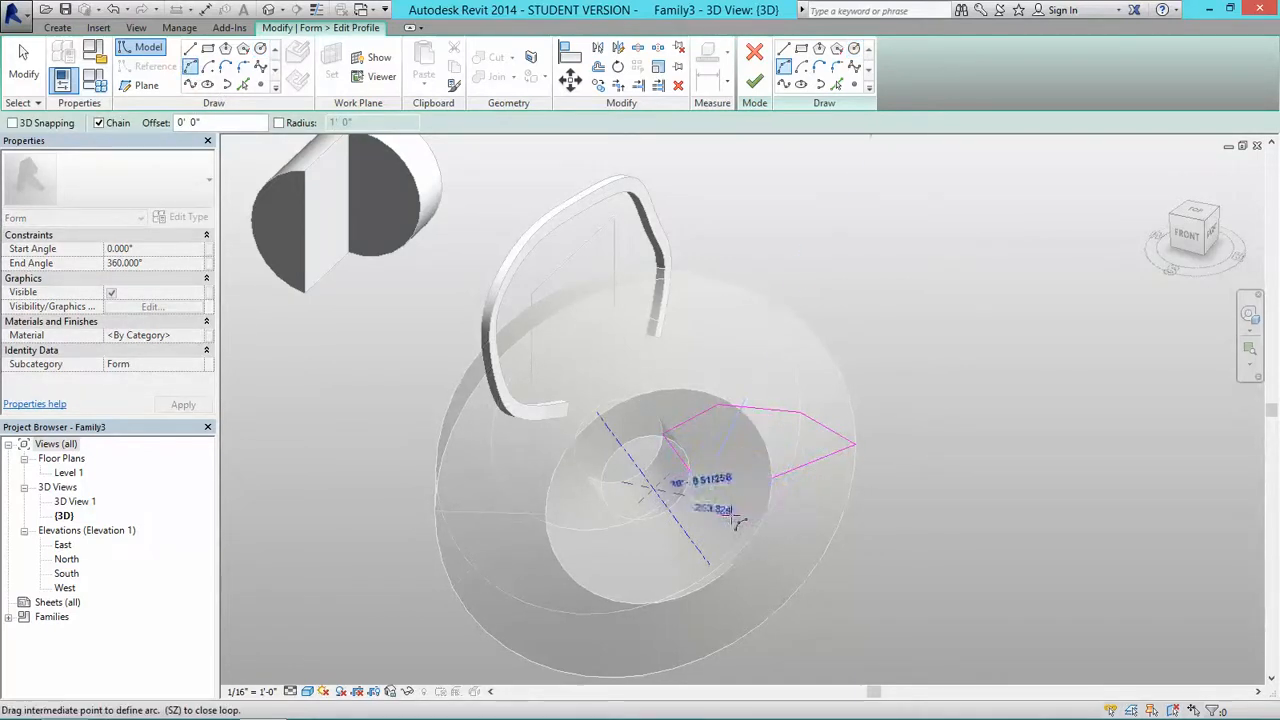
pyautogui.click(733, 528)
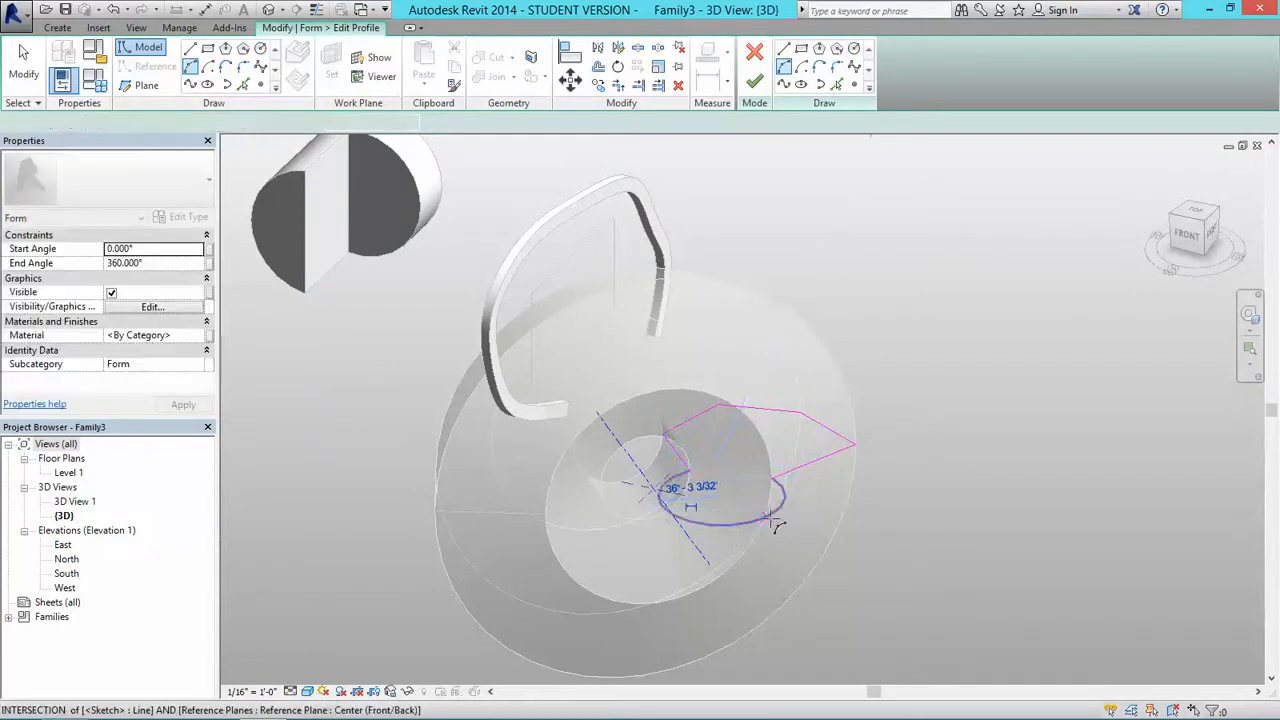
# Shrink the arc's radius to about 31' to keep it clear of the axis, and finish the profile edit
pyautogui.click(755, 84)
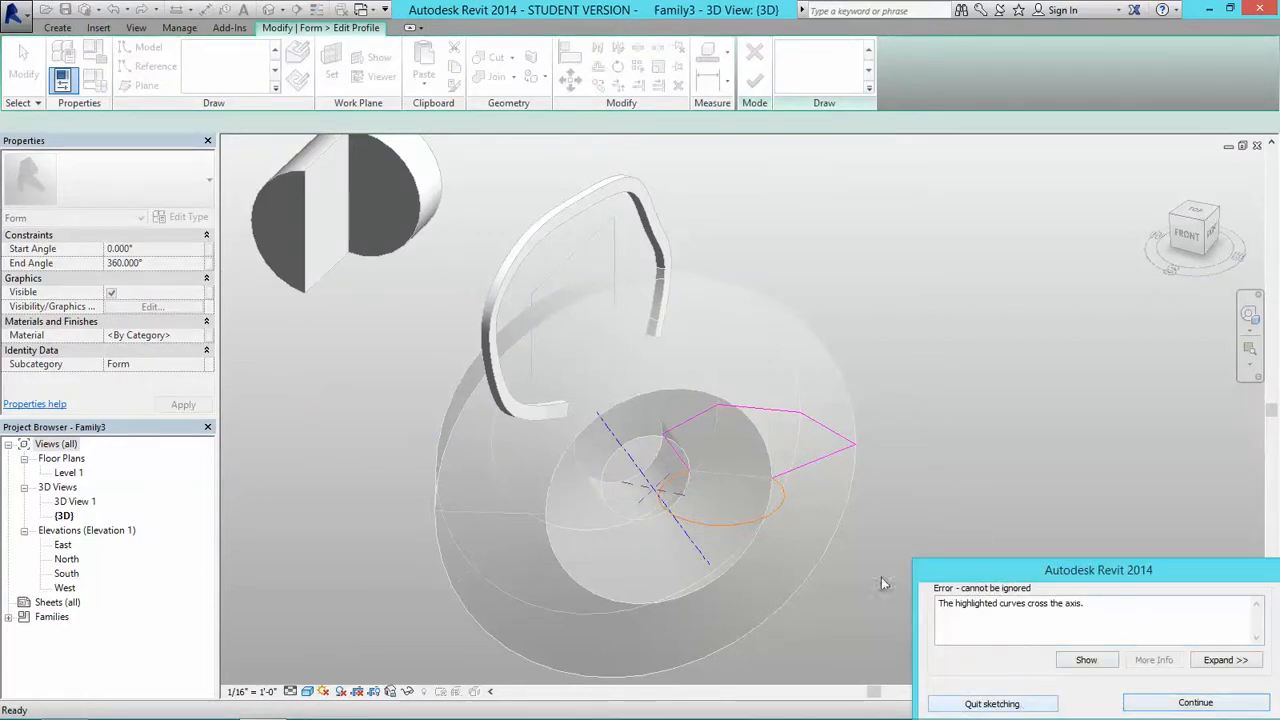
pyautogui.press('Return')
pyautogui.click(706, 524)
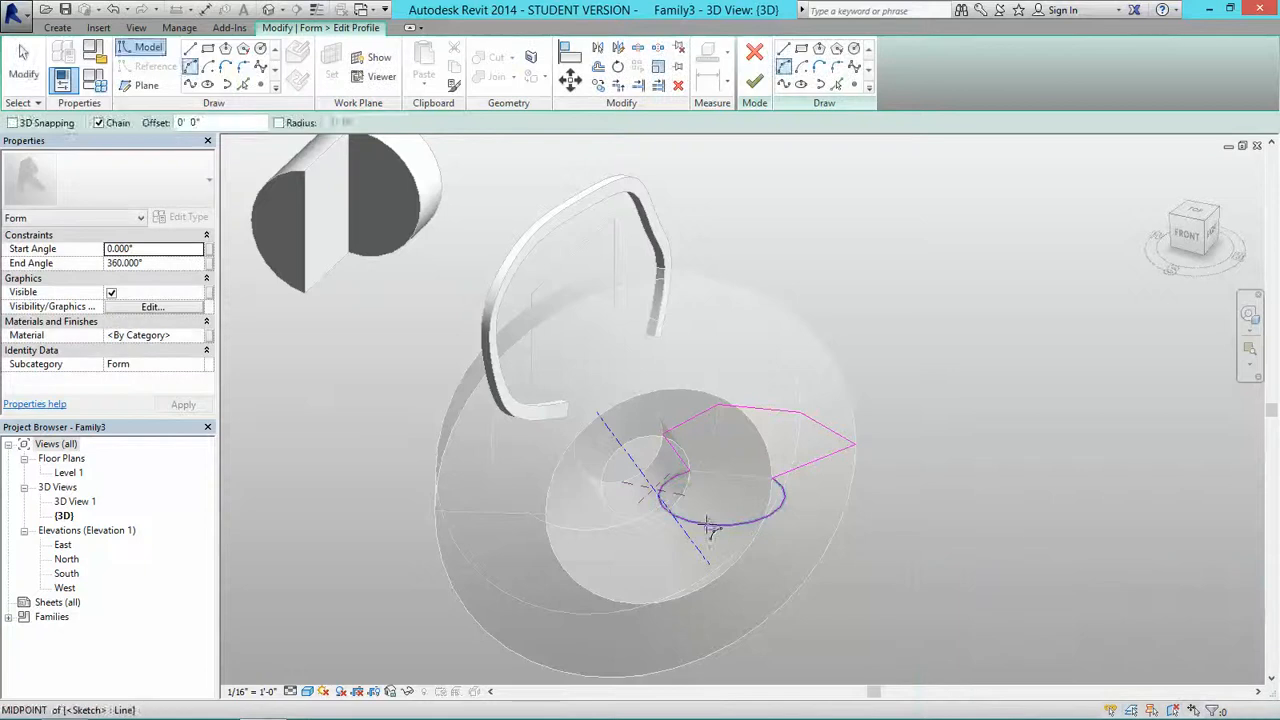
pyautogui.moveTo(708, 526); pyautogui.dragTo(720, 516)
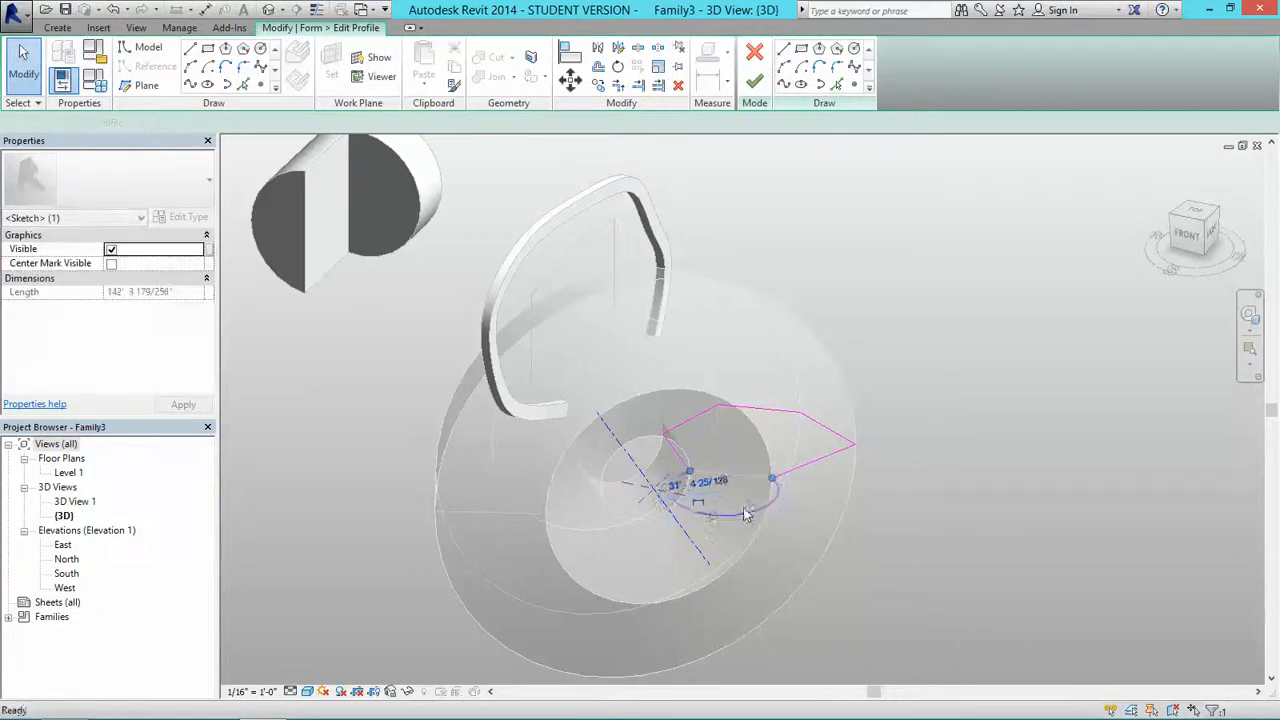
pyautogui.click(747, 510)
pyautogui.click(755, 84)
pyautogui.press('Escape')
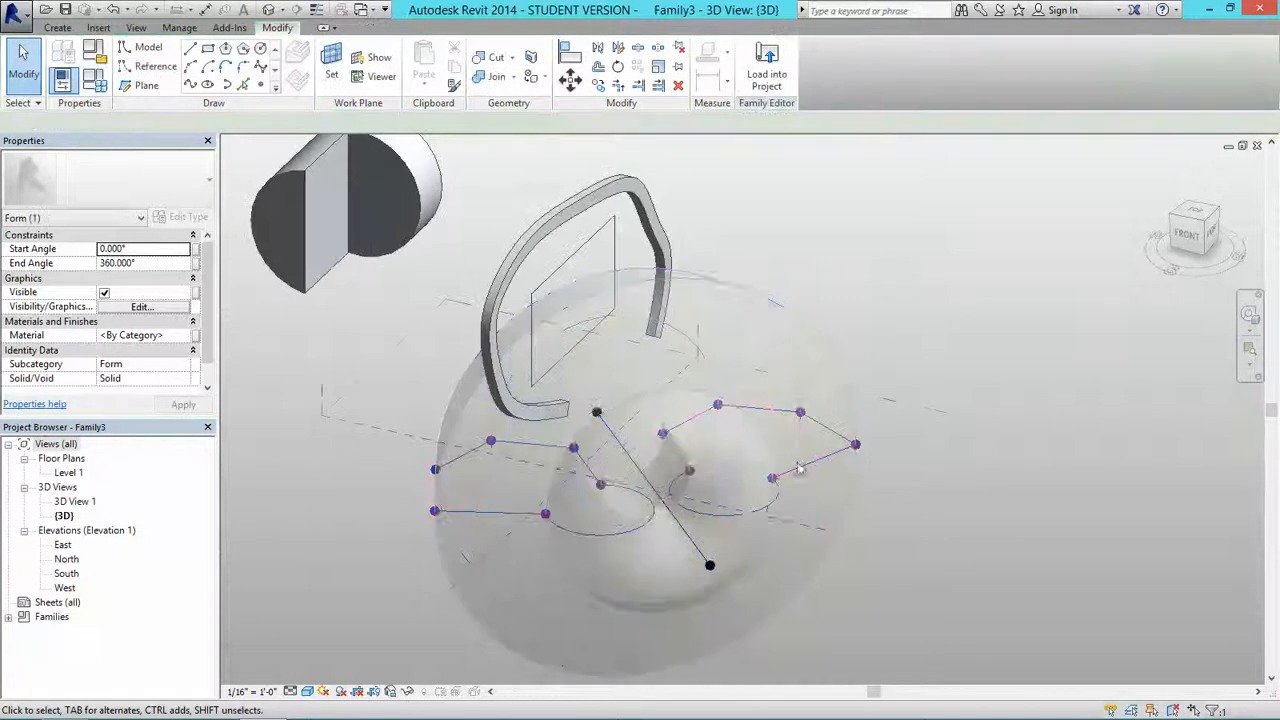
# Turn off X-Ray on the revolved form to show it as a plain solid
pyautogui.click(734, 290)
pyautogui.click(849, 321)
pyautogui.keyDown('shift'); pyautogui.moveTo(762, 372); pyautogui.dragTo(694, 302, button='middle'); pyautogui.keyUp('shift')
pyautogui.scroll(3, 659, 455)
pyautogui.keyDown('shift'); pyautogui.moveTo(606, 500); pyautogui.dragTo(742, 425, button='middle'); pyautogui.keyUp('shift')
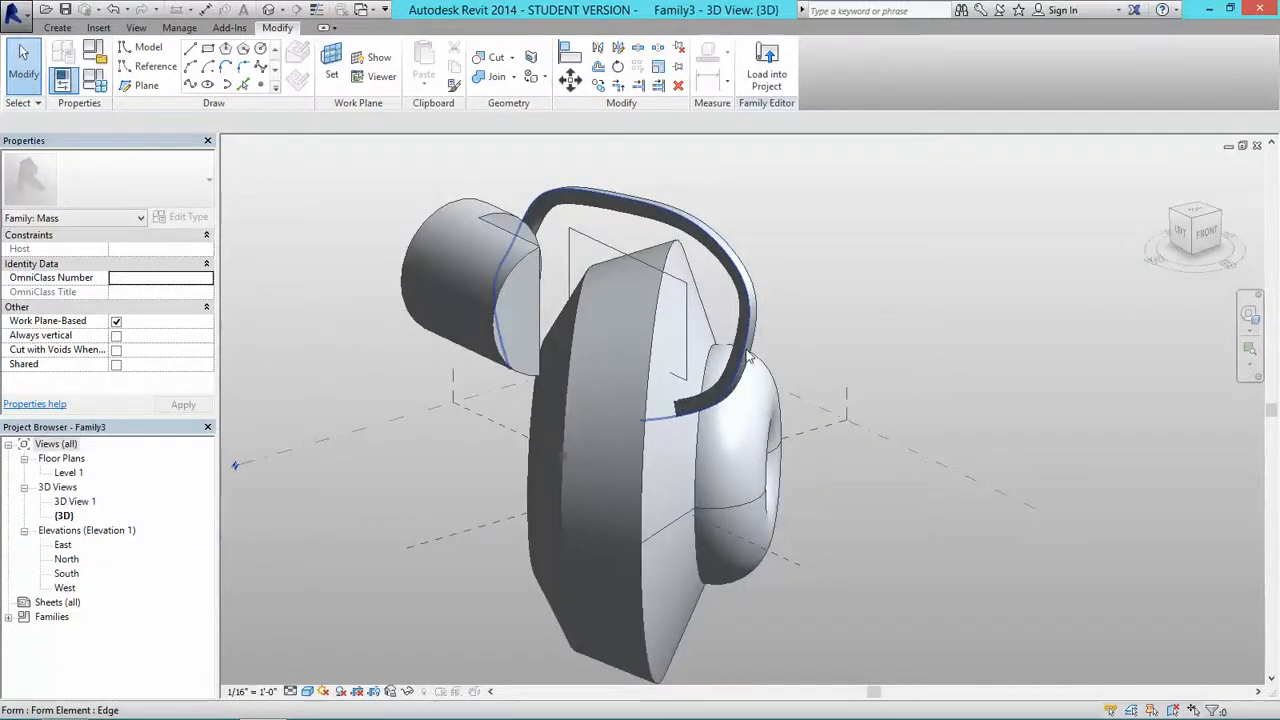
# Select the whole curved swept form and change it to Void, cutting the revolved form
pyautogui.press('Tab')
pyautogui.click(749, 357)
pyautogui.keyDown('shift'); pyautogui.moveTo(823, 380); pyautogui.dragTo(523, 420, button='middle'); pyautogui.keyUp('shift')
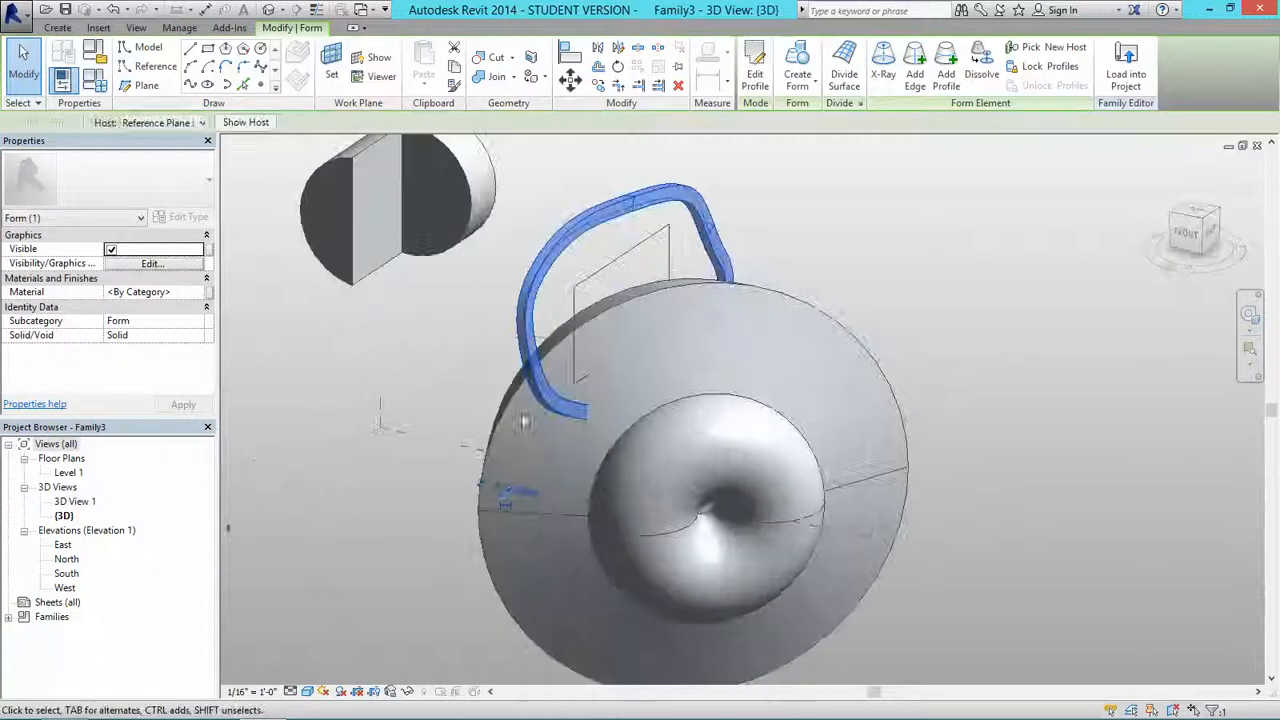
pyautogui.click(195, 335)
pyautogui.click(205, 335)
pyautogui.click(125, 366)
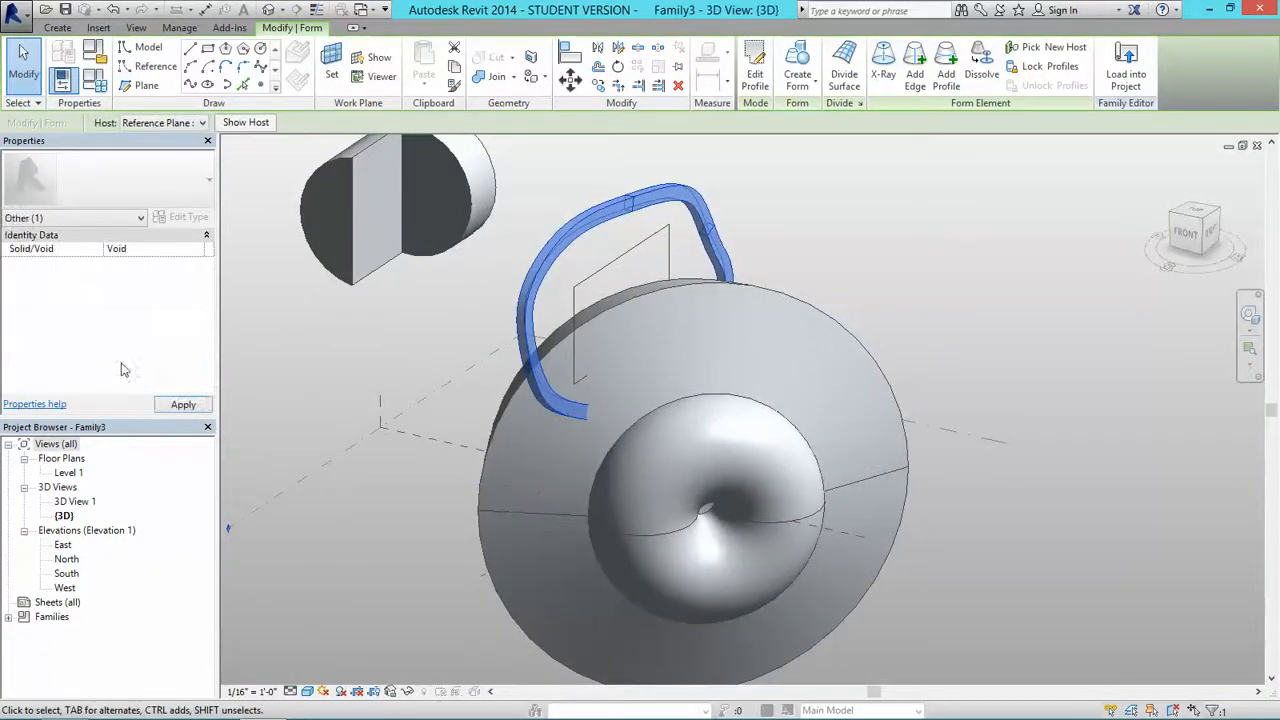
pyautogui.click(906, 277)
pyautogui.scroll(8, 574, 442)
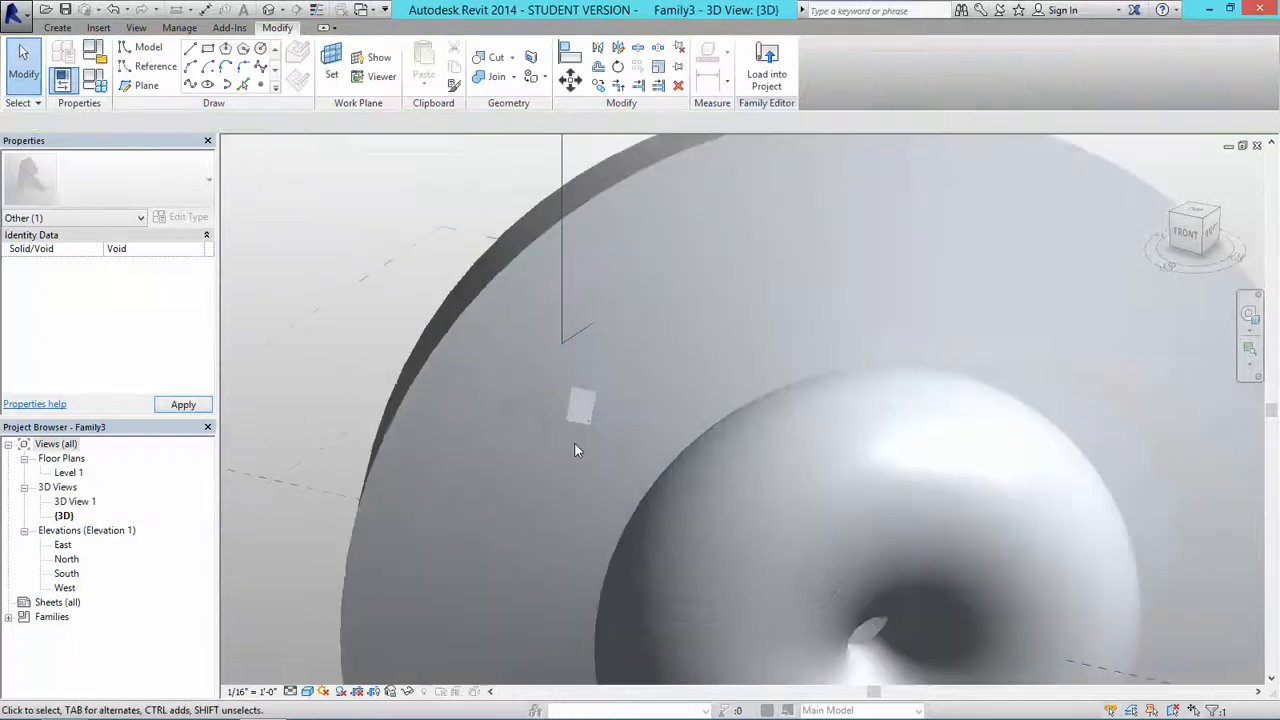
pyautogui.keyDown('shift'); pyautogui.moveTo(599, 457); pyautogui.dragTo(816, 437, button='middle'); pyautogui.keyUp('shift')
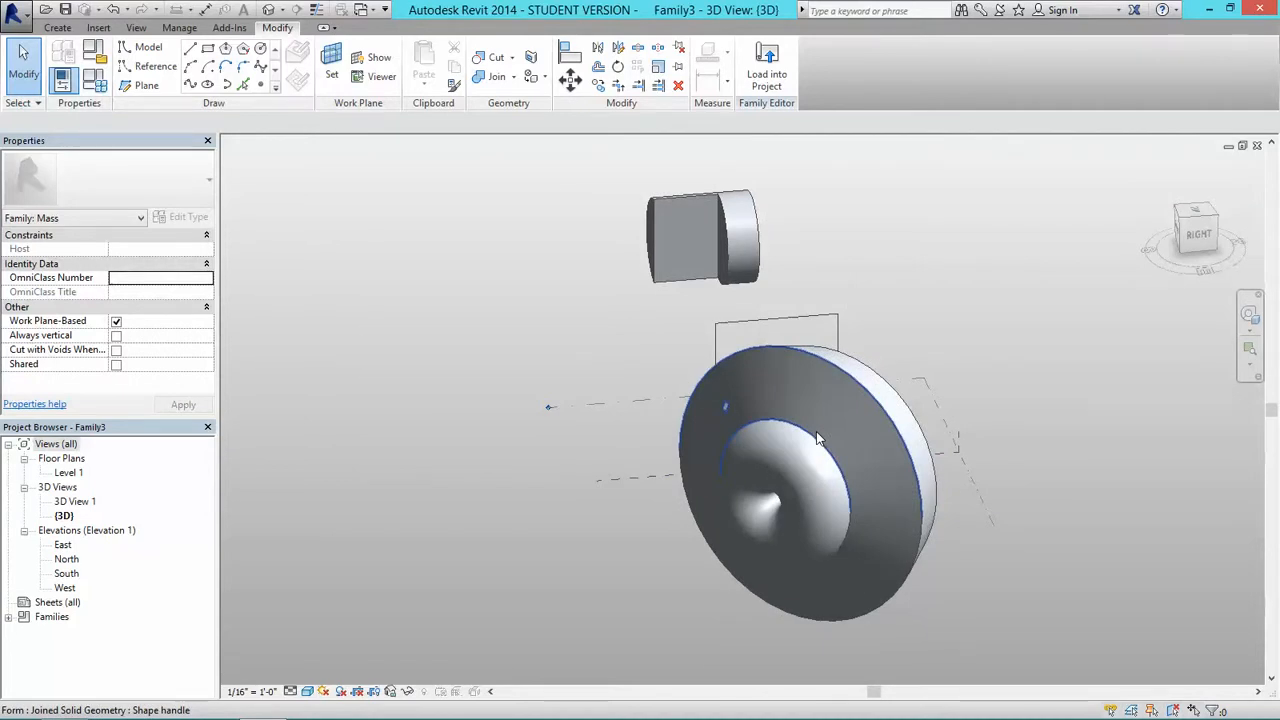
pyautogui.keyDown('shift'); pyautogui.moveTo(816, 437); pyautogui.dragTo(843, 447, button='middle'); pyautogui.keyUp('shift')
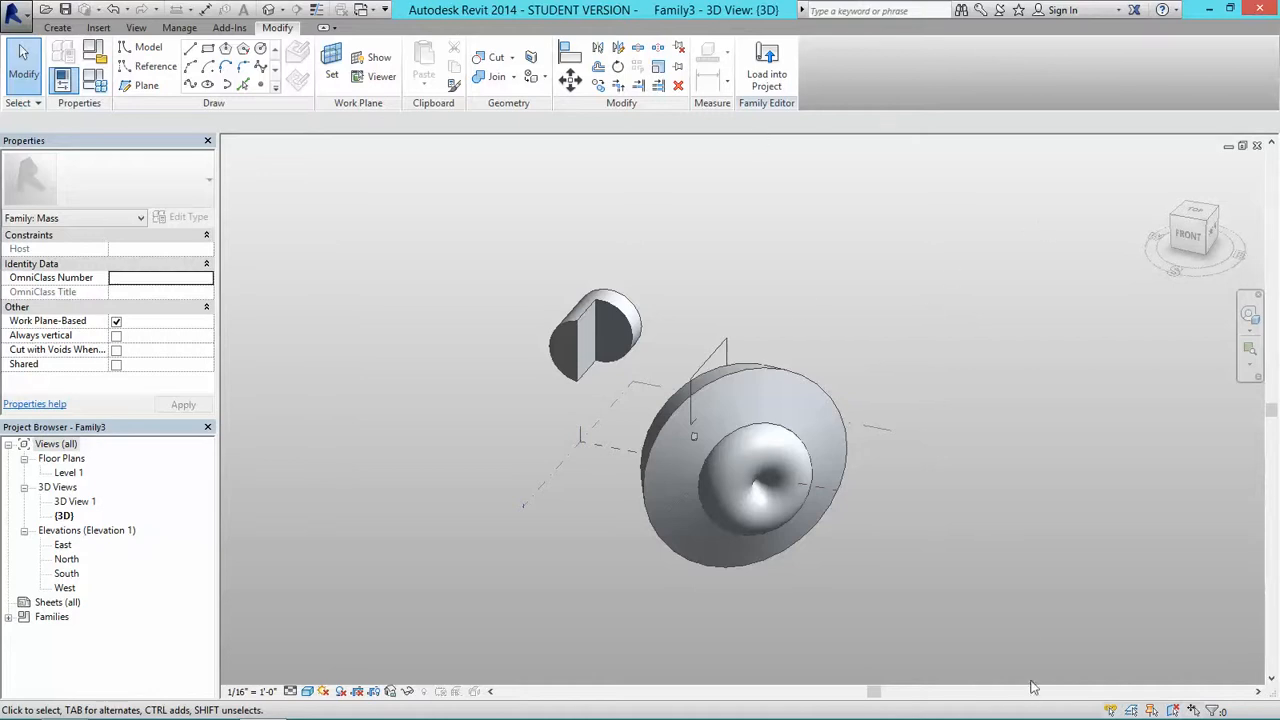
pyautogui.moveTo(1053, 706)
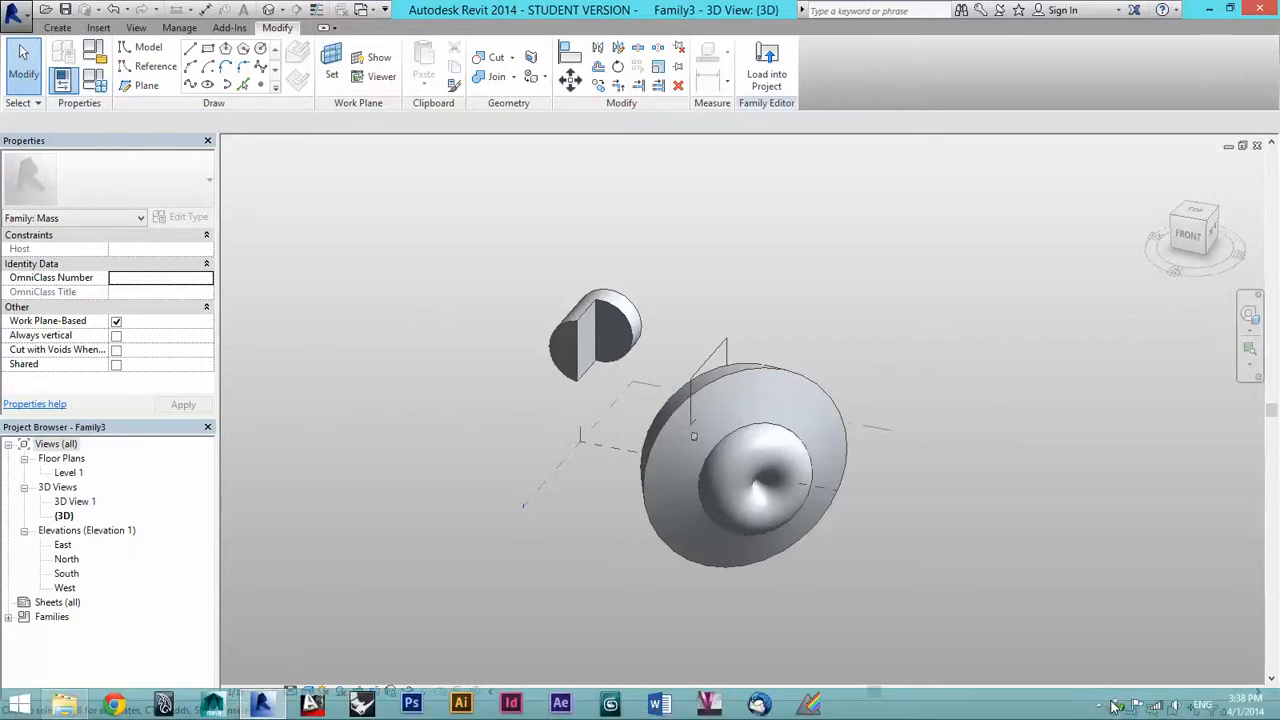